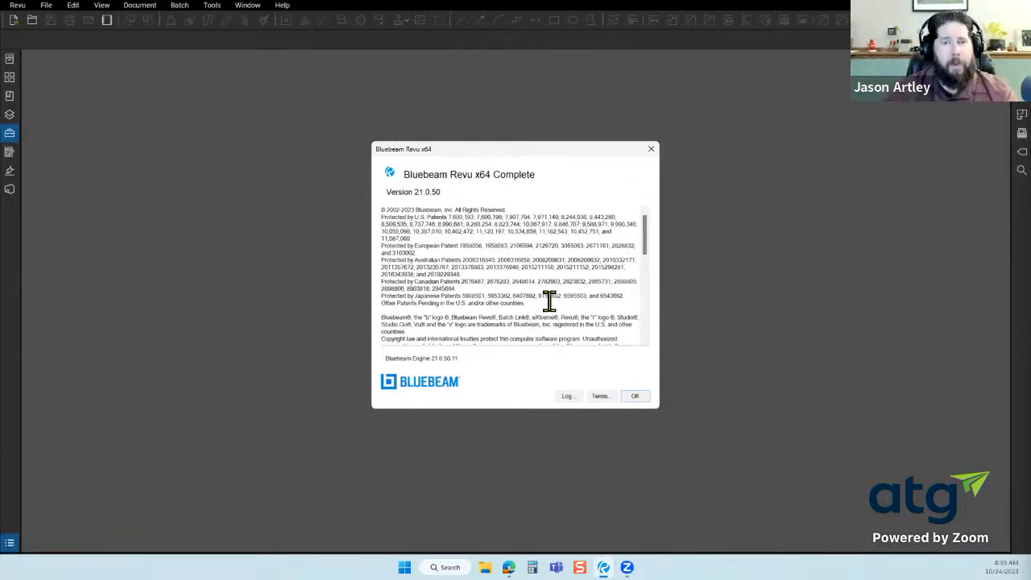
# Review the version and patent details in the Revu About dialog, and close it
pyautogui.scroll(-3, 548, 299)
pyautogui.scroll(3, 553, 296)
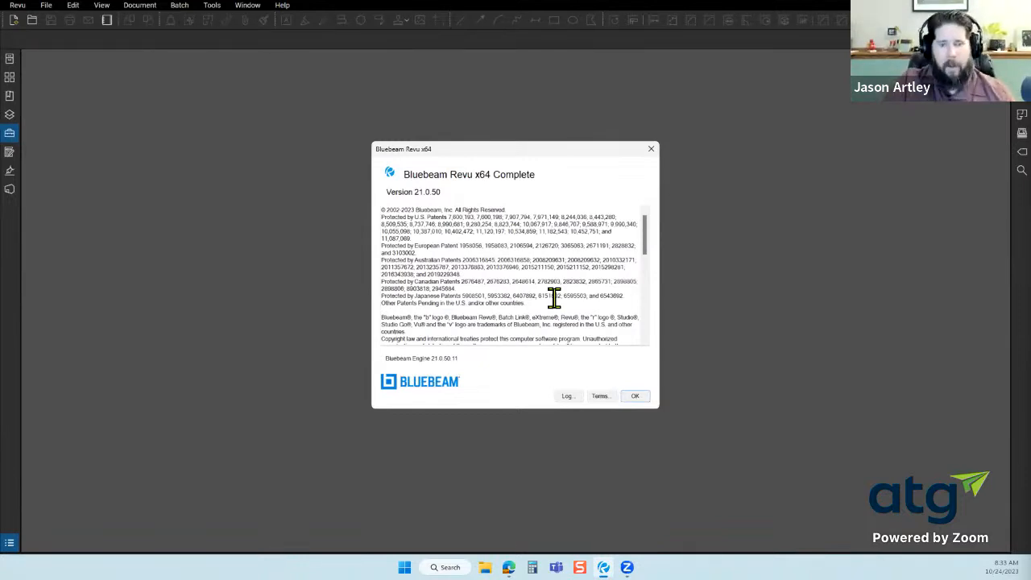
pyautogui.click(635, 396)
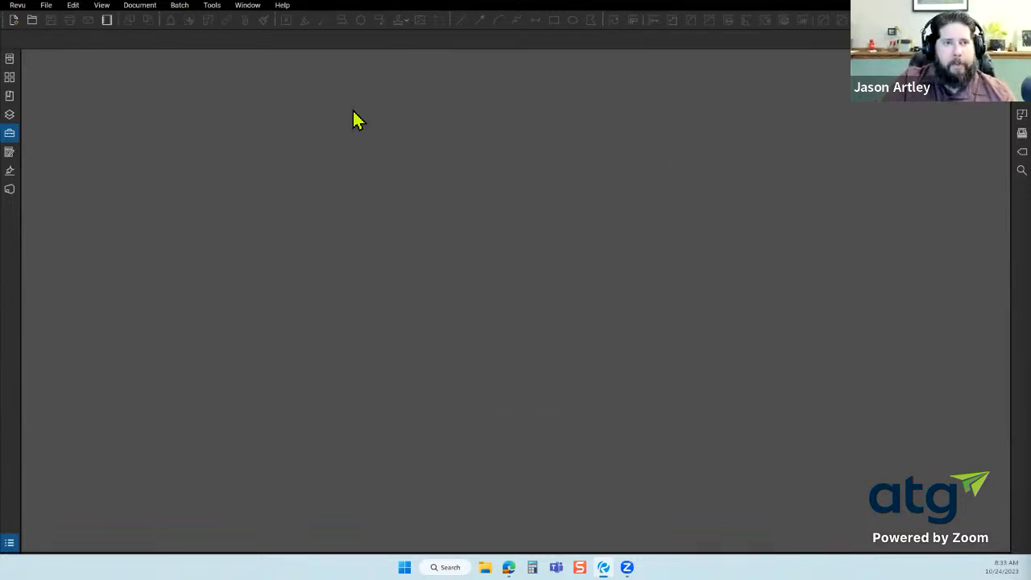
# Open the Revu 21 What's New page and examine the new features and fixes listed for release 21.0.50
pyautogui.hotkey('alt', 'h')
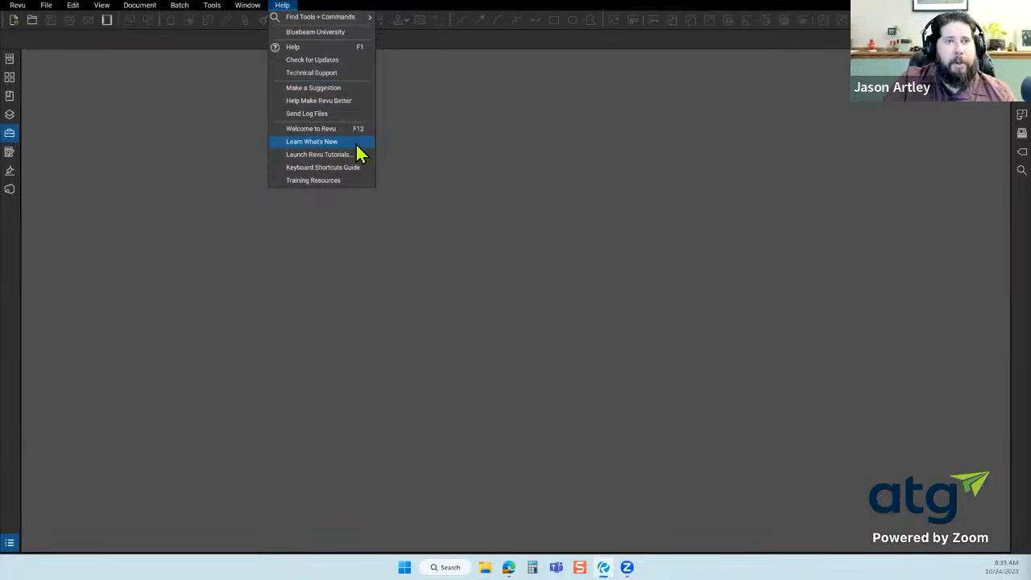
pyautogui.click(357, 146)
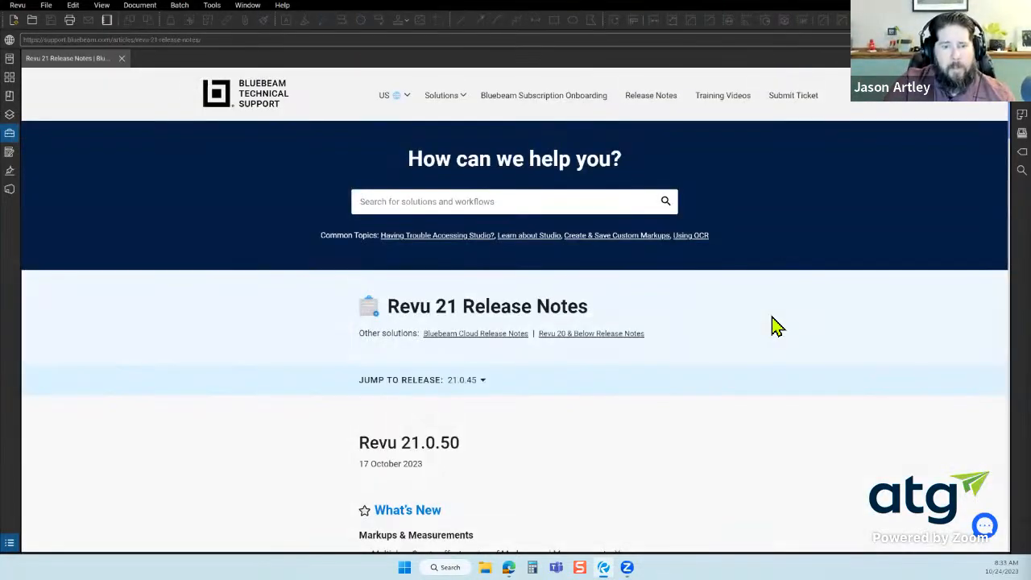
pyautogui.scroll(-3, 773, 324)
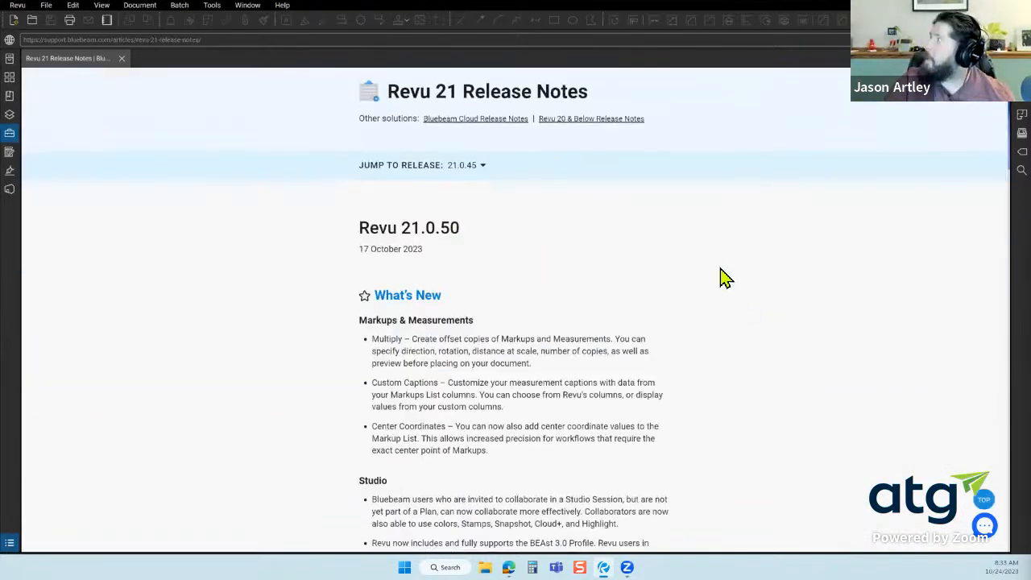
pyautogui.scroll(-2, 717, 276)
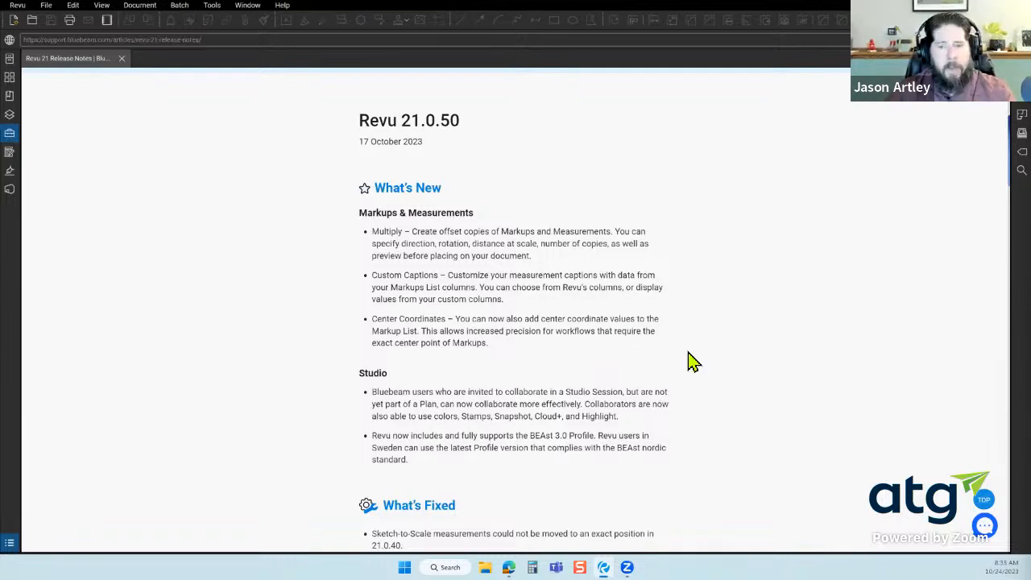
pyautogui.scroll(-2, 690, 361)
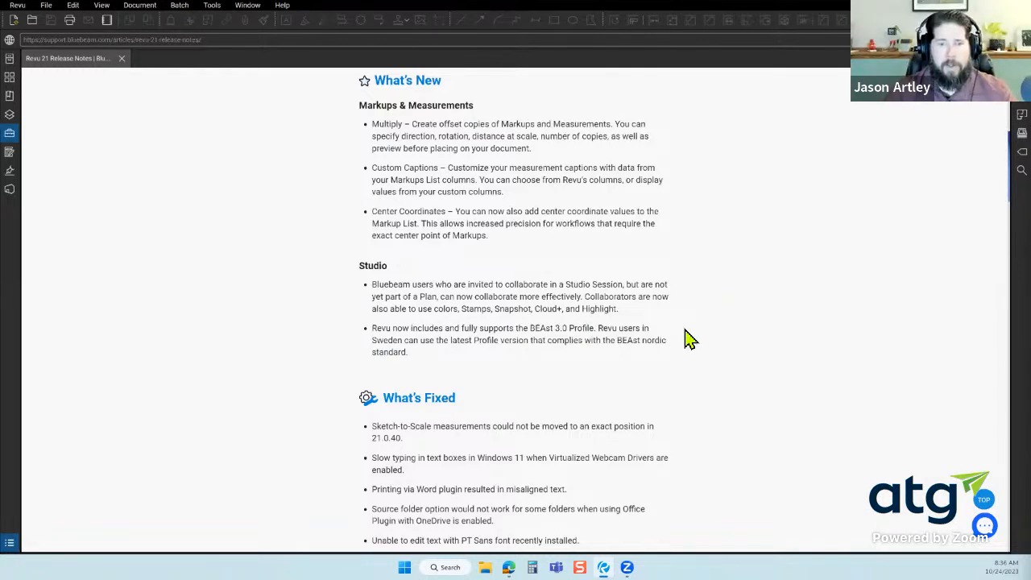
pyautogui.scroll(-3, 691, 339)
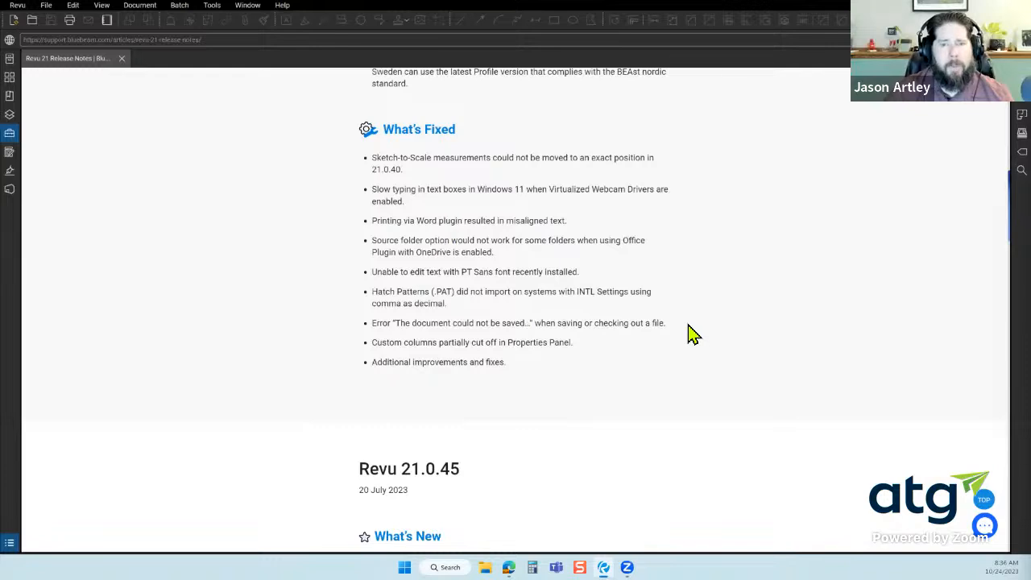
pyautogui.scroll(5, 691, 333)
pyautogui.moveTo(373, 234); pyautogui.dragTo(441, 236)
pyautogui.click(758, 258)
# Examine the release notes for Revu 21.0.45, 21.0.30 and the original Revu 21, and return to the page's beginning
pyautogui.scroll(-10, 753, 256)
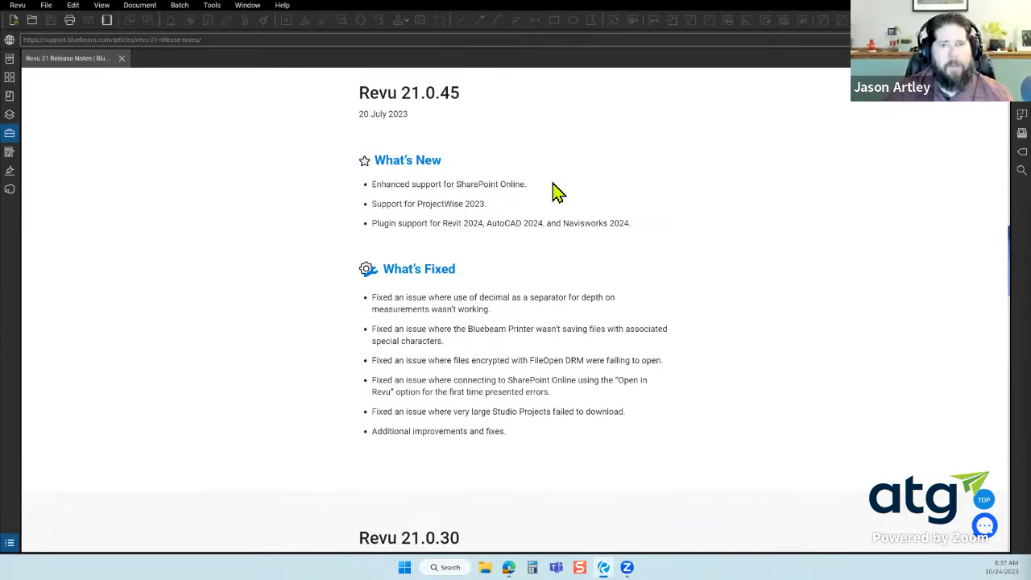
pyautogui.scroll(-4, 724, 292)
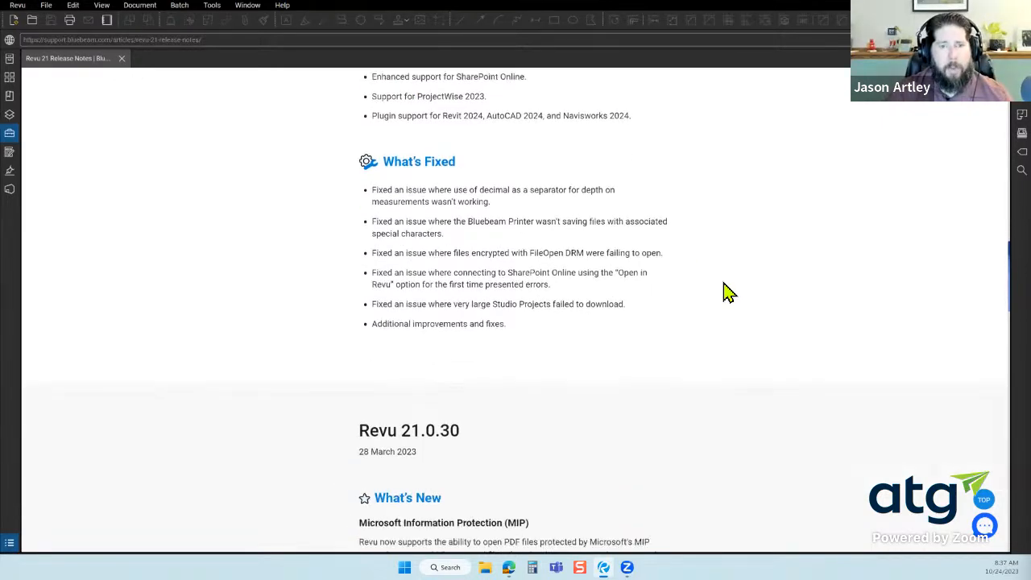
pyautogui.scroll(3, 725, 293)
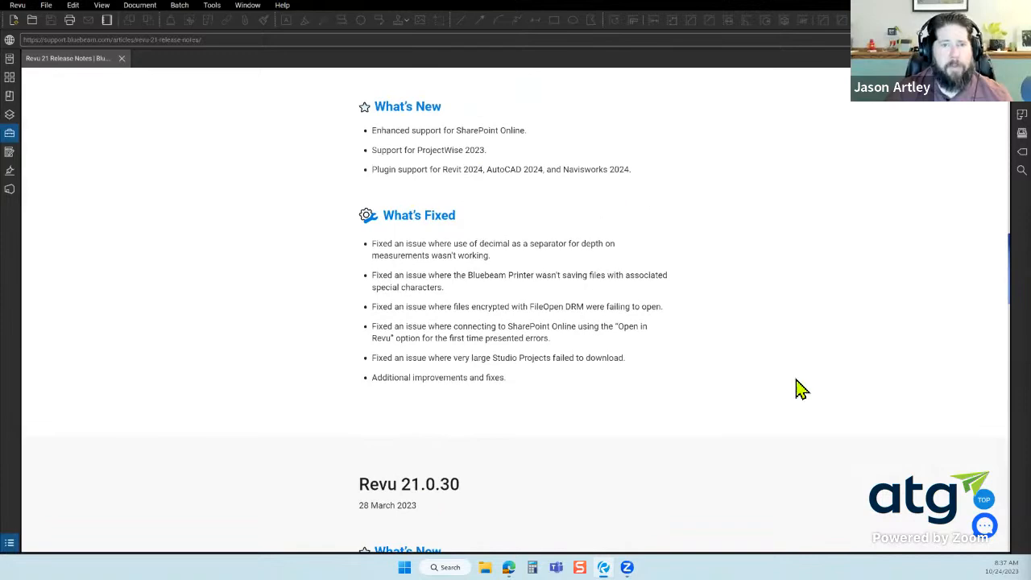
pyautogui.scroll(-3, 785, 390)
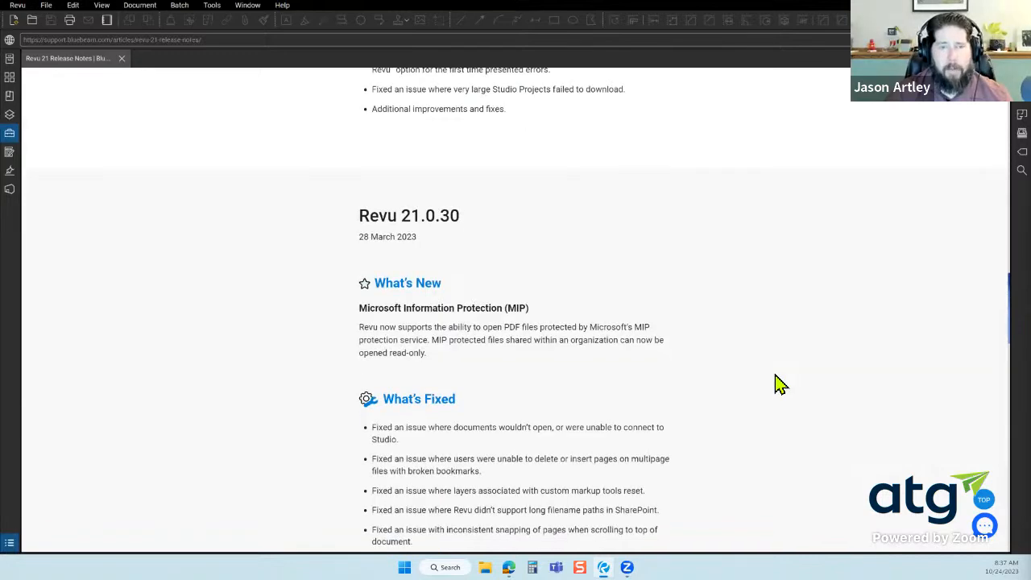
pyautogui.scroll(-6, 769, 386)
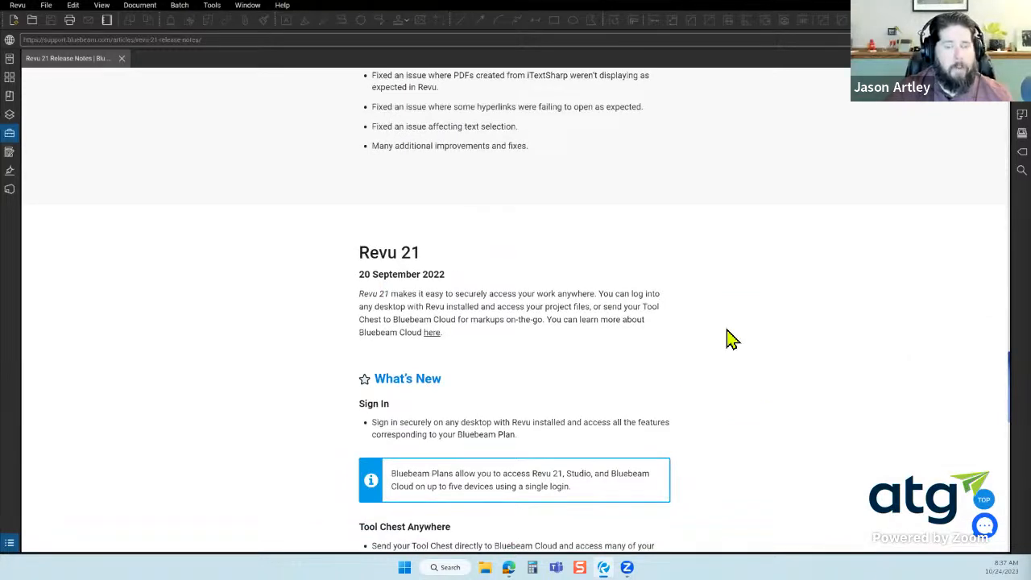
pyautogui.scroll(-2, 729, 338)
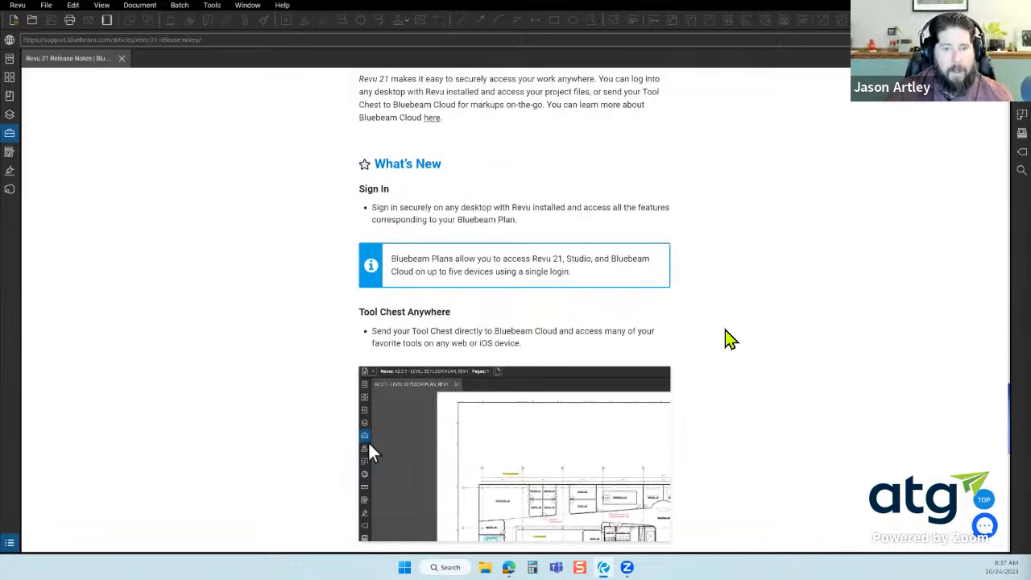
pyautogui.scroll(1, 729, 339)
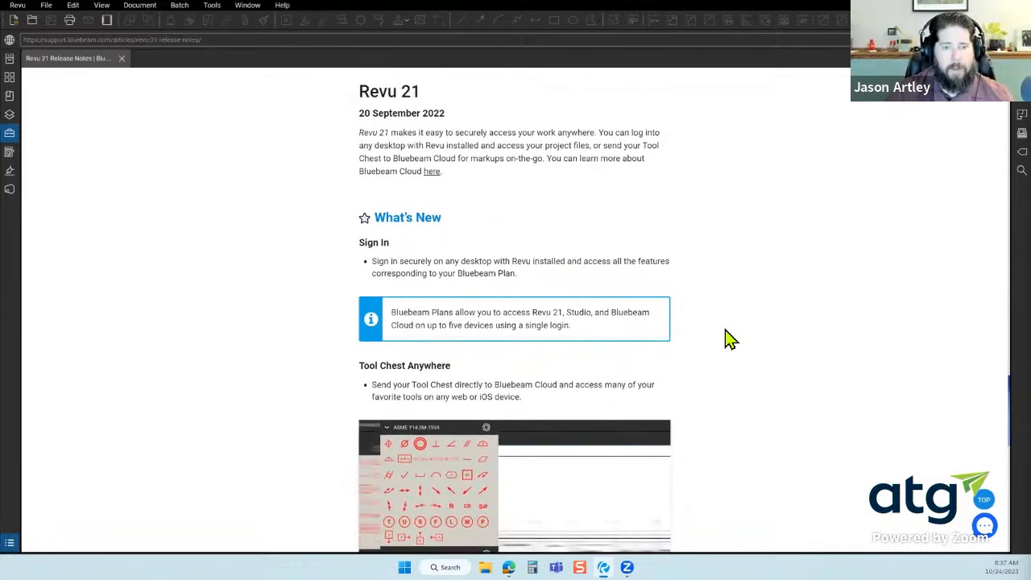
pyautogui.scroll(-2, 730, 338)
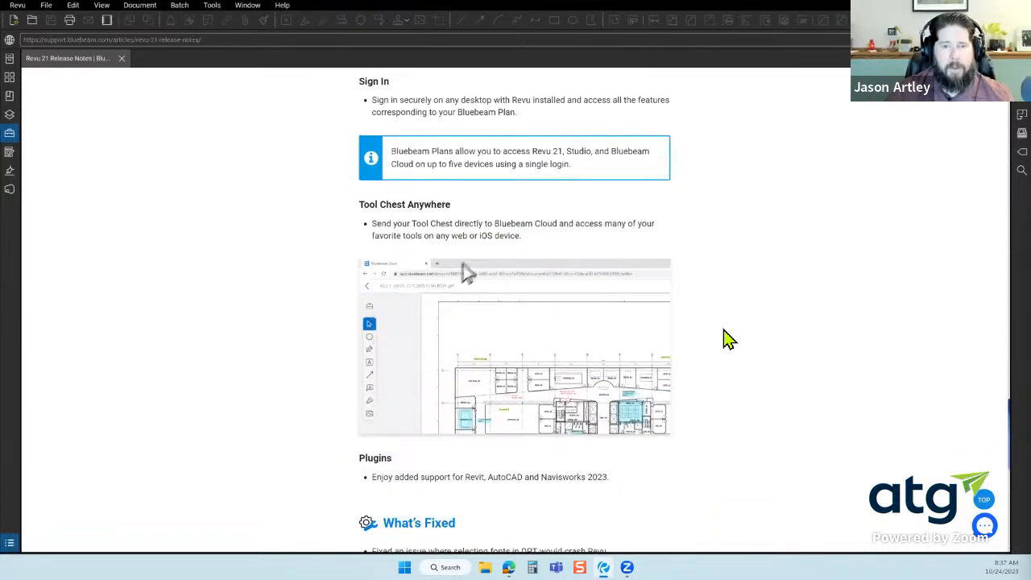
pyautogui.scroll(6, 730, 339)
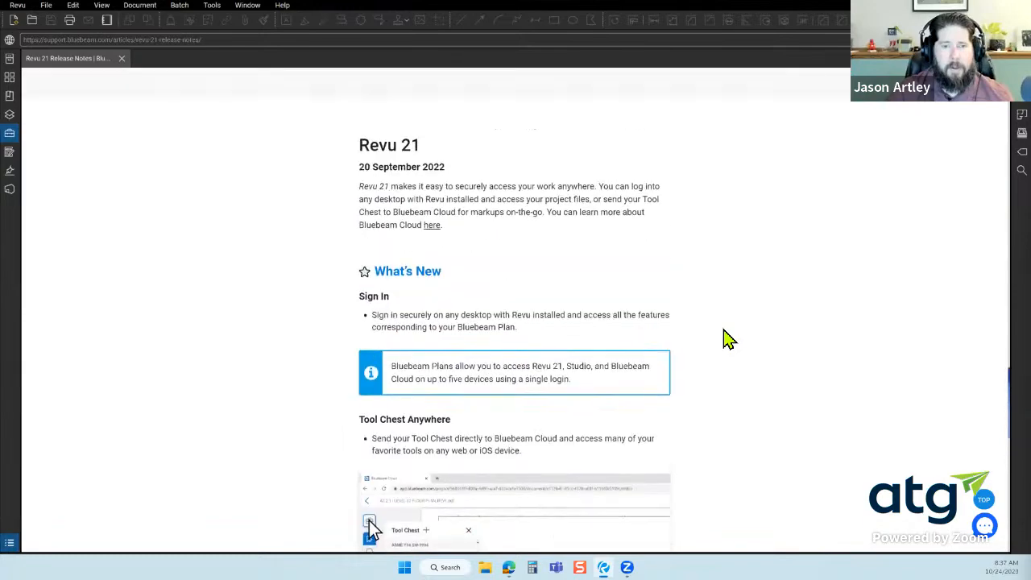
pyautogui.scroll(15, 729, 348)
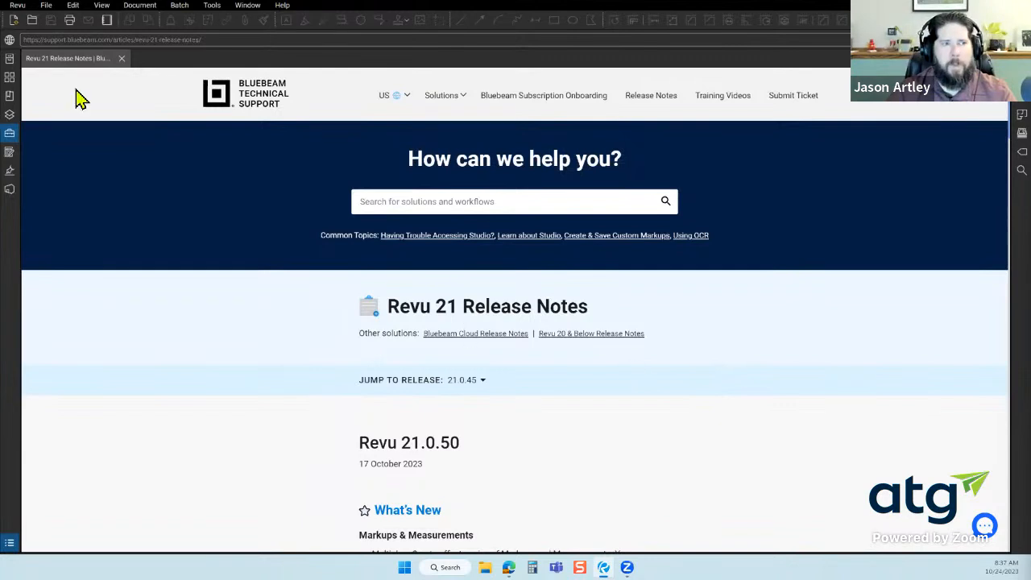
# Open A1.01 - SITE PLAN.pdf from the recent files and hide the file list
pyautogui.click(10, 60)
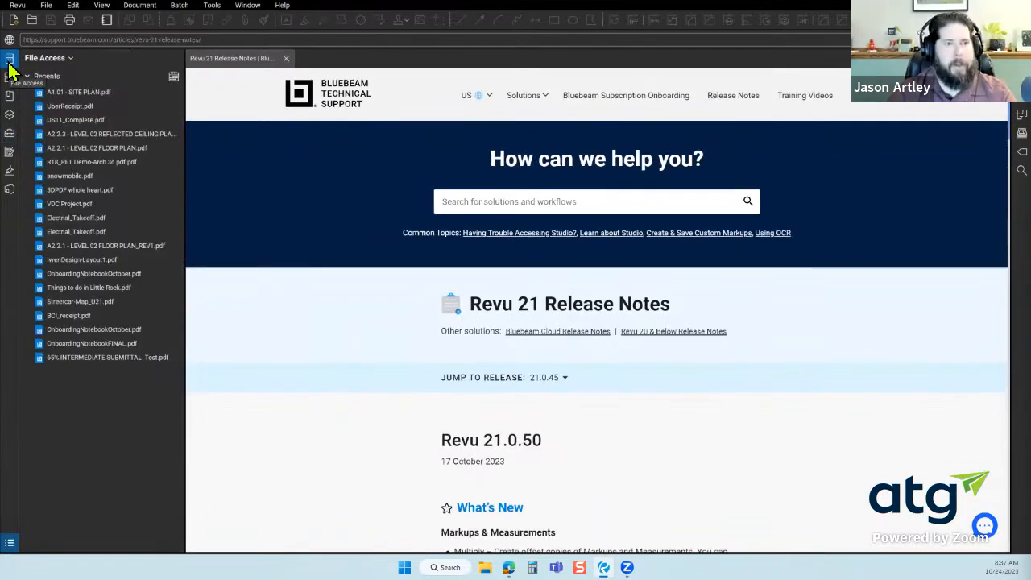
pyautogui.click(75, 94)
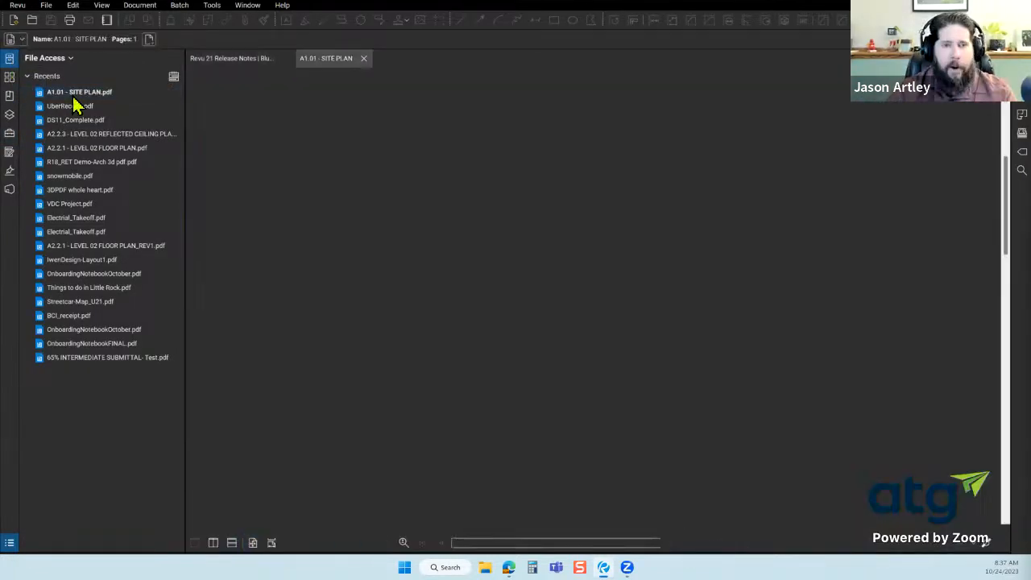
pyautogui.click(10, 60)
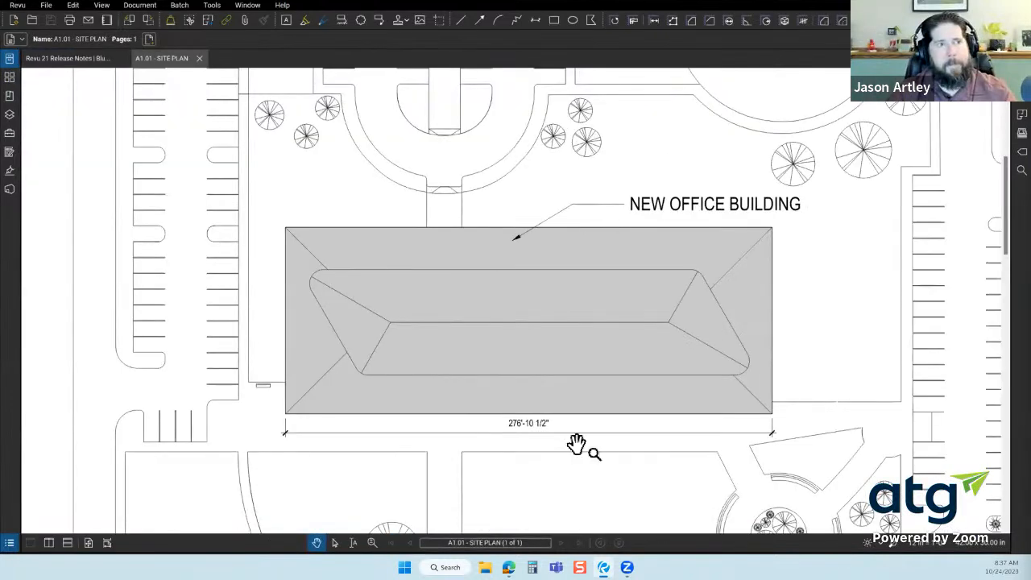
# Examine the site plan's overall layout and the parking rows beside the new and existing buildings
pyautogui.scroll(-2, 486, 443)
pyautogui.scroll(-7, 487, 442)
pyautogui.scroll(-1, 652, 270)
pyautogui.moveTo(675, 426); pyautogui.dragTo(701, 301)
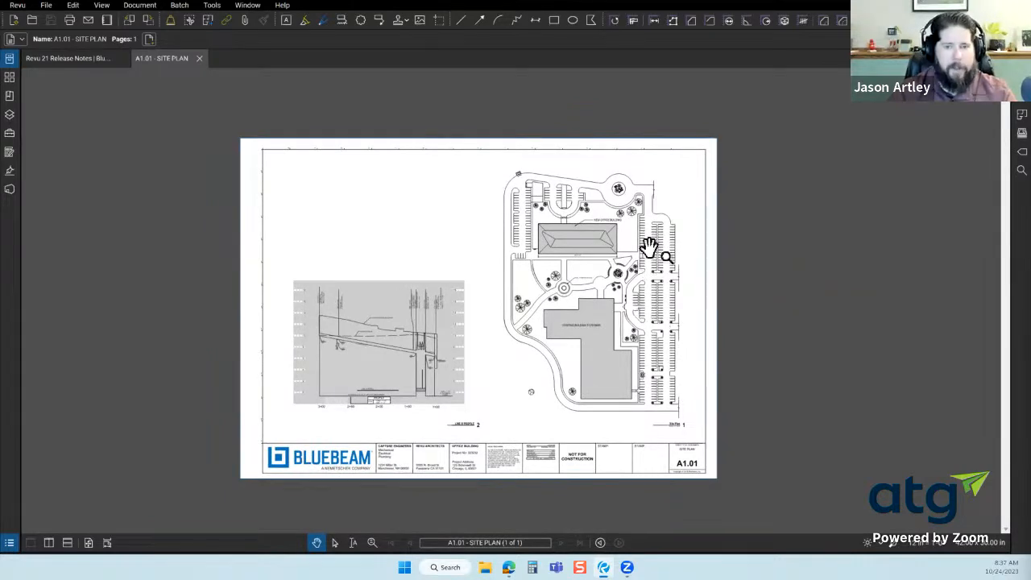
pyautogui.scroll(8, 650, 250)
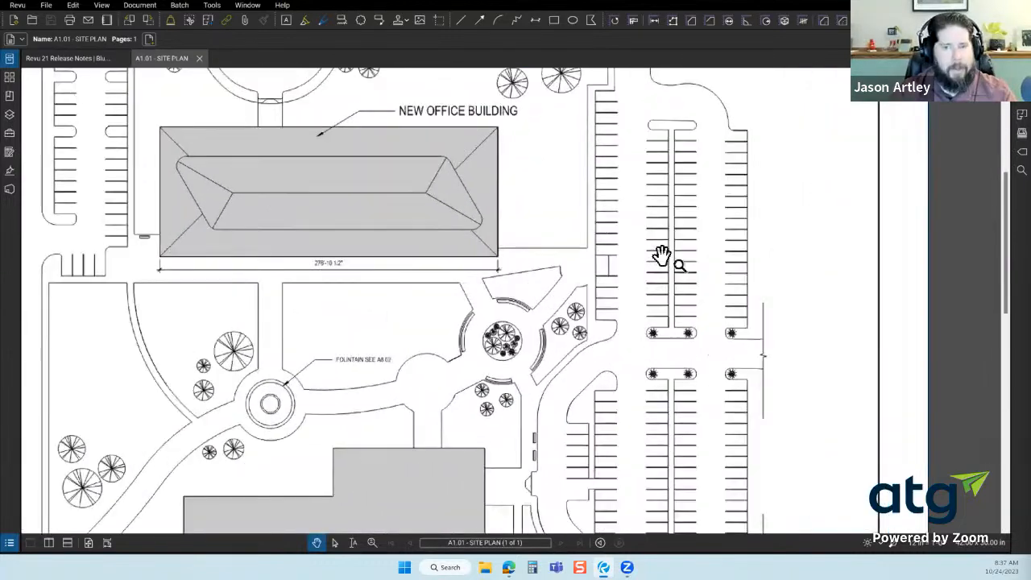
pyautogui.scroll(6, 661, 257)
pyautogui.moveTo(702, 295); pyautogui.dragTo(627, 405)
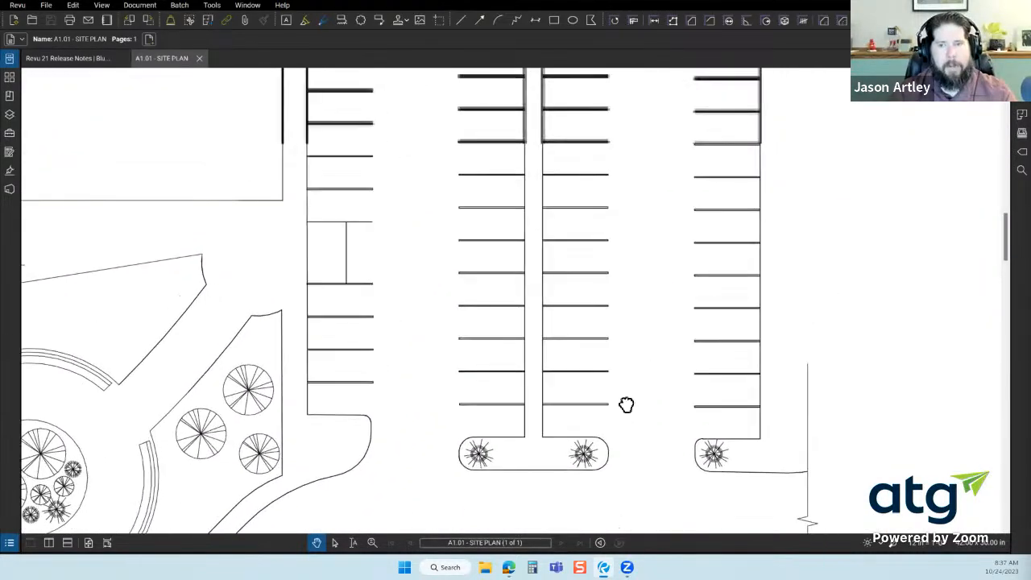
pyautogui.scroll(-4, 614, 411)
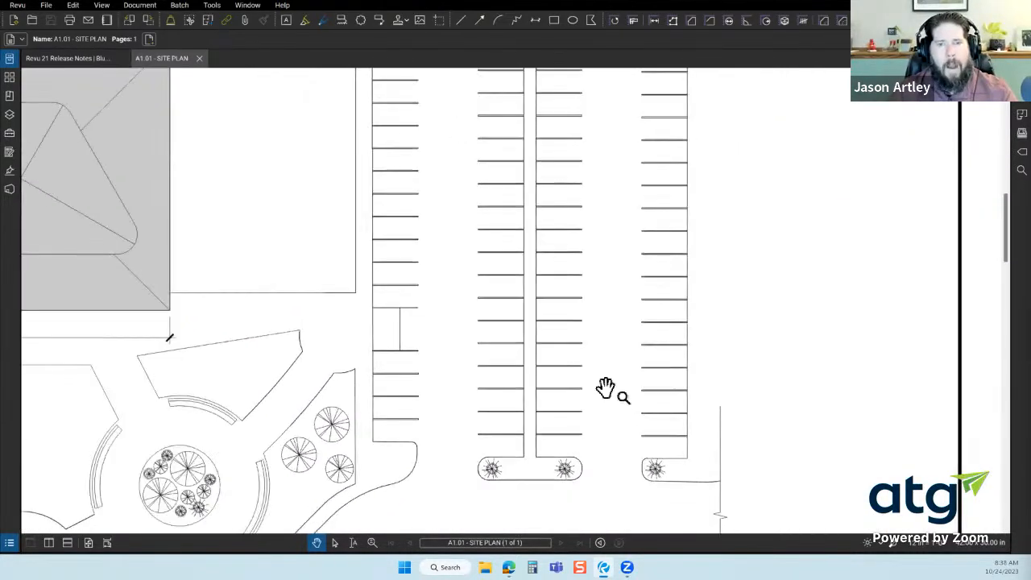
pyautogui.scroll(-3, 607, 389)
pyautogui.moveTo(605, 347); pyautogui.dragTo(666, 294)
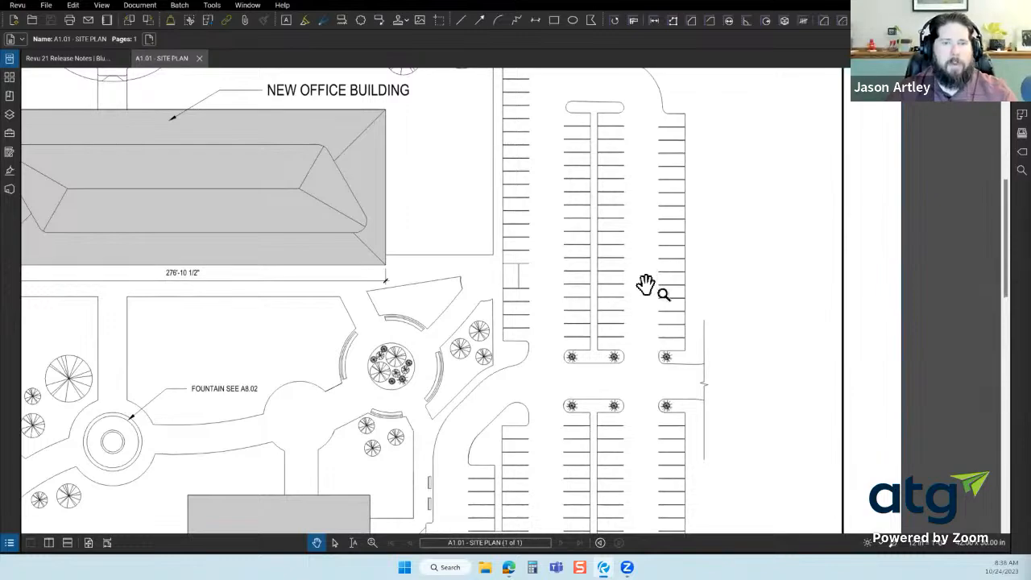
pyautogui.moveTo(612, 353); pyautogui.dragTo(631, 184)
pyautogui.scroll(-3, 621, 400)
pyautogui.moveTo(622, 401); pyautogui.dragTo(664, 380)
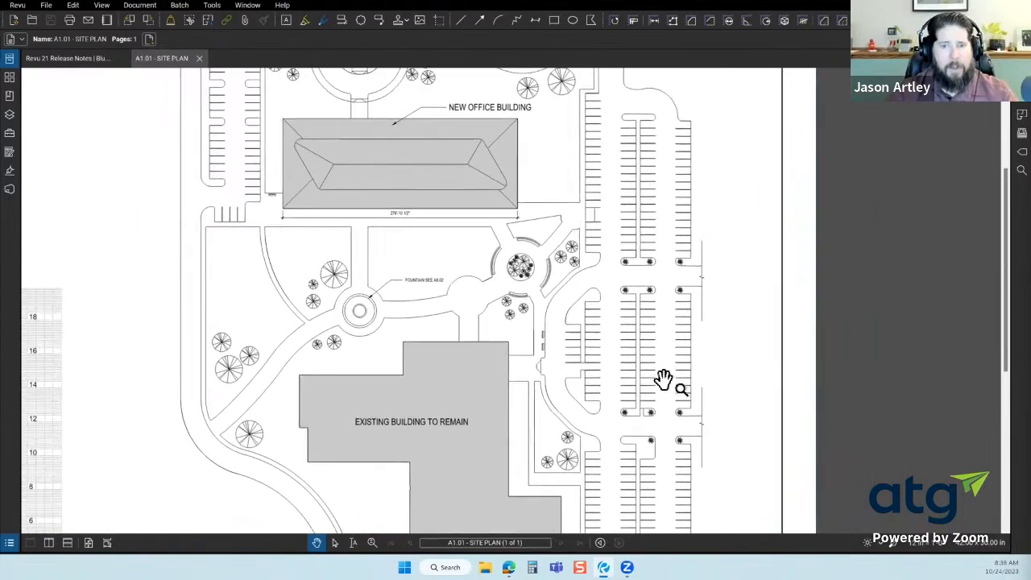
pyautogui.moveTo(707, 316); pyautogui.dragTo(721, 216)
pyautogui.scroll(-1, 701, 302)
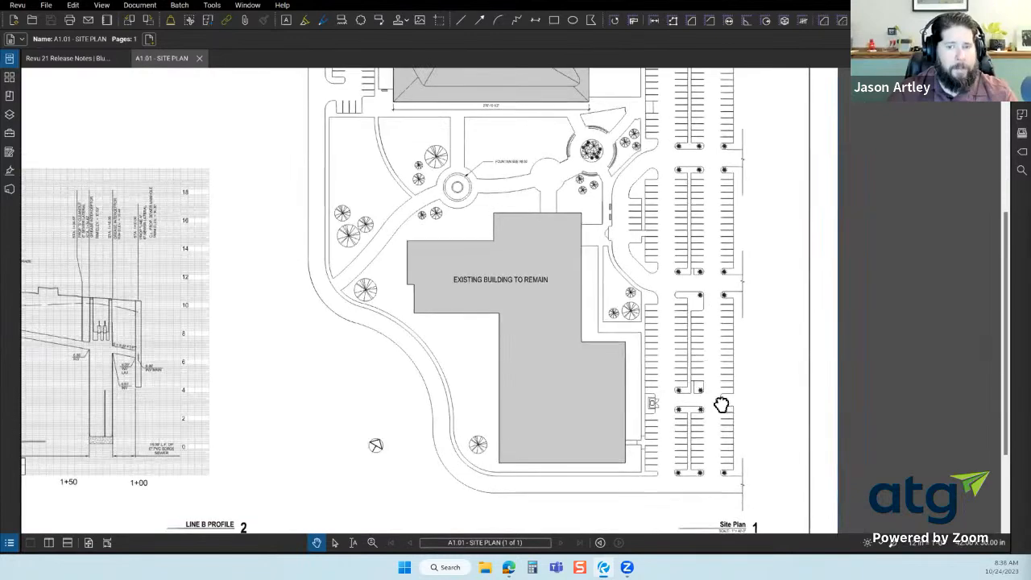
# Check the Site Plan's scale note and apply the preset scale 1" = 40' to the current page
pyautogui.moveTo(721, 403); pyautogui.dragTo(718, 348)
pyautogui.scroll(7, 729, 370)
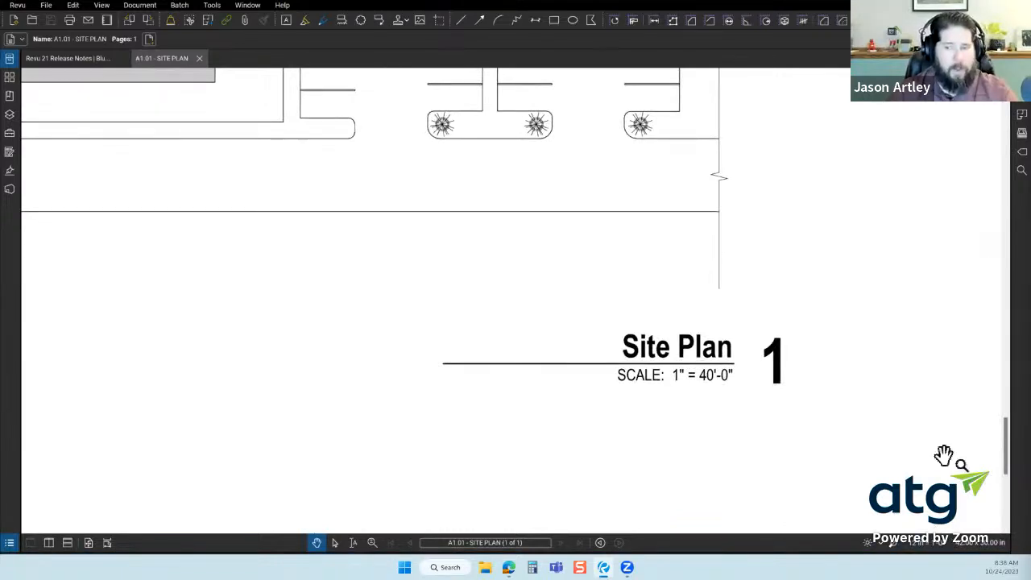
pyautogui.click(934, 546)
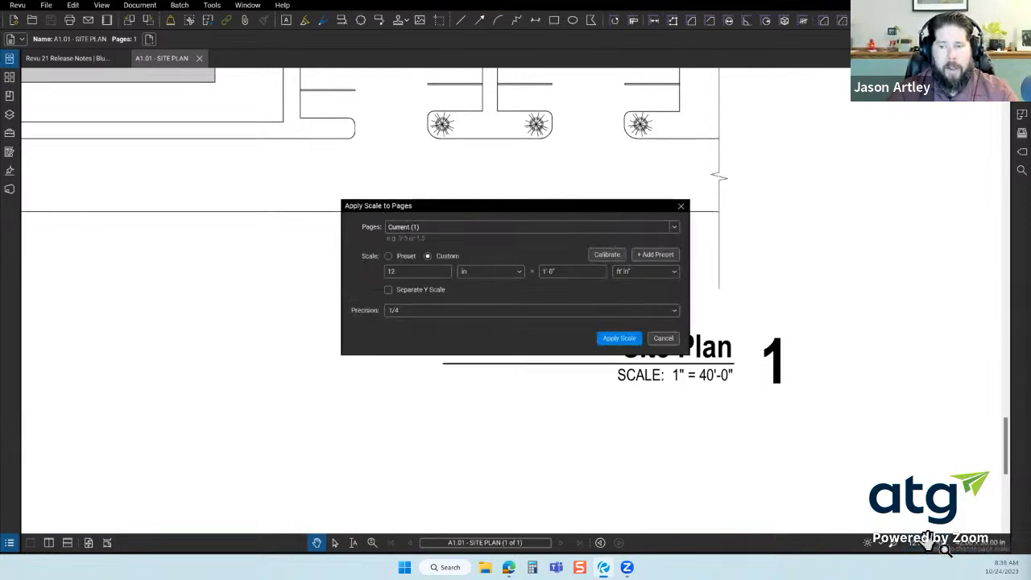
pyautogui.click(406, 256)
pyautogui.click(416, 271)
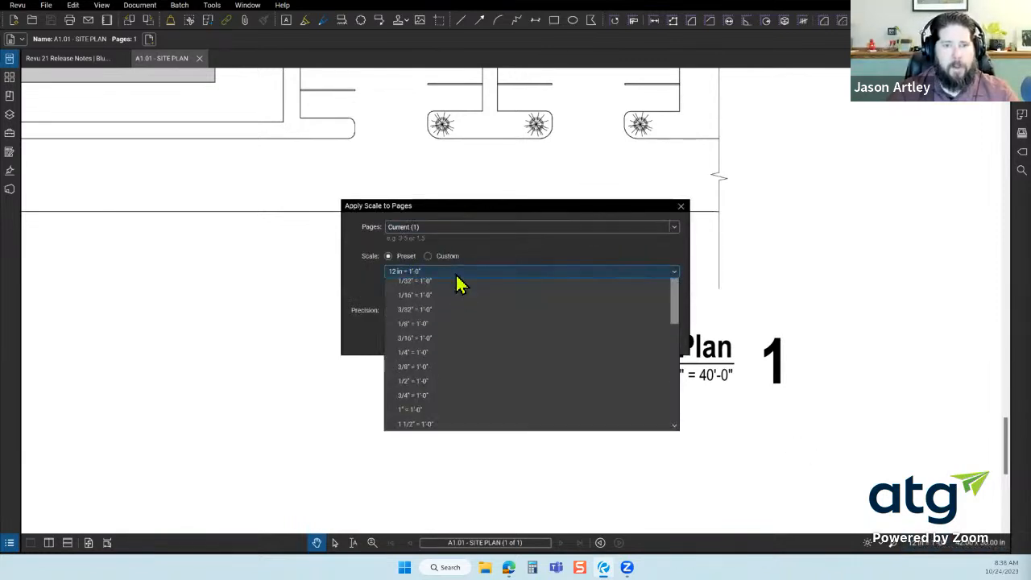
pyautogui.scroll(-5, 461, 355)
pyautogui.click(436, 427)
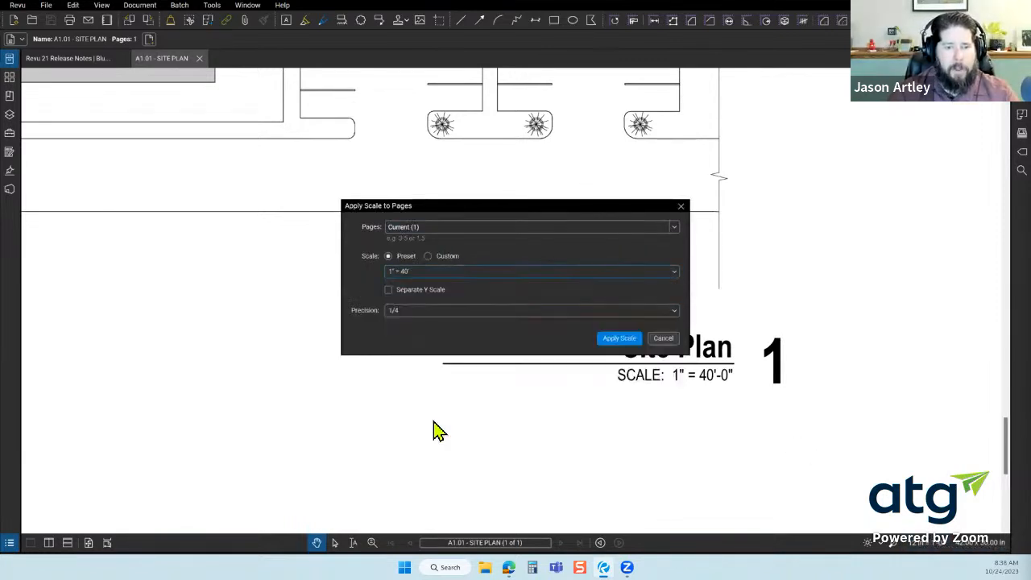
pyautogui.click(626, 340)
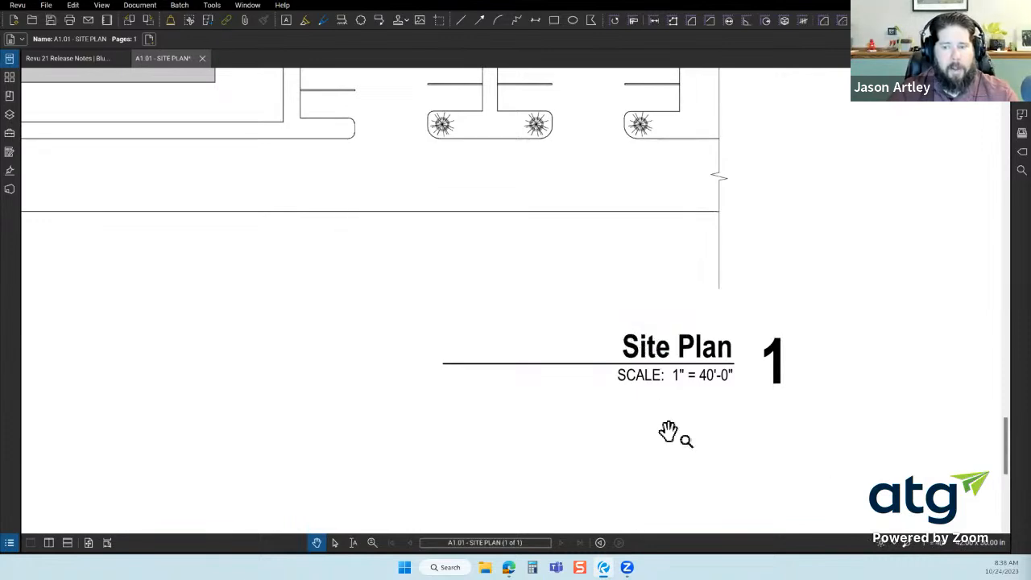
# Locate the parking rows beside the existing building on the site plan for a closer look
pyautogui.scroll(-2, 795, 459)
pyautogui.scroll(1, 794, 459)
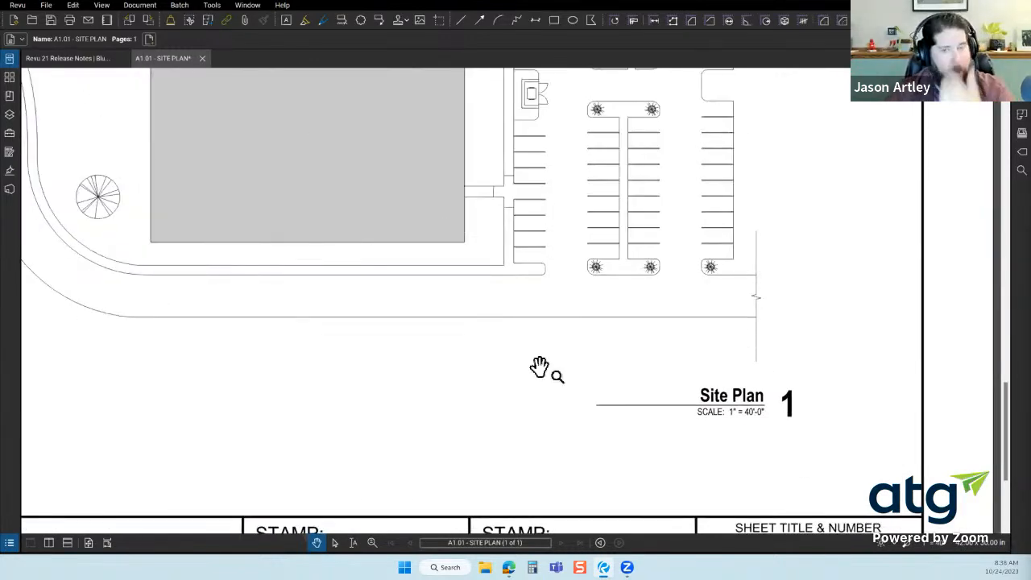
pyautogui.scroll(-1, 540, 366)
pyautogui.moveTo(569, 198); pyautogui.dragTo(580, 496)
pyautogui.moveTo(575, 174); pyautogui.dragTo(575, 433)
pyautogui.scroll(2, 637, 419)
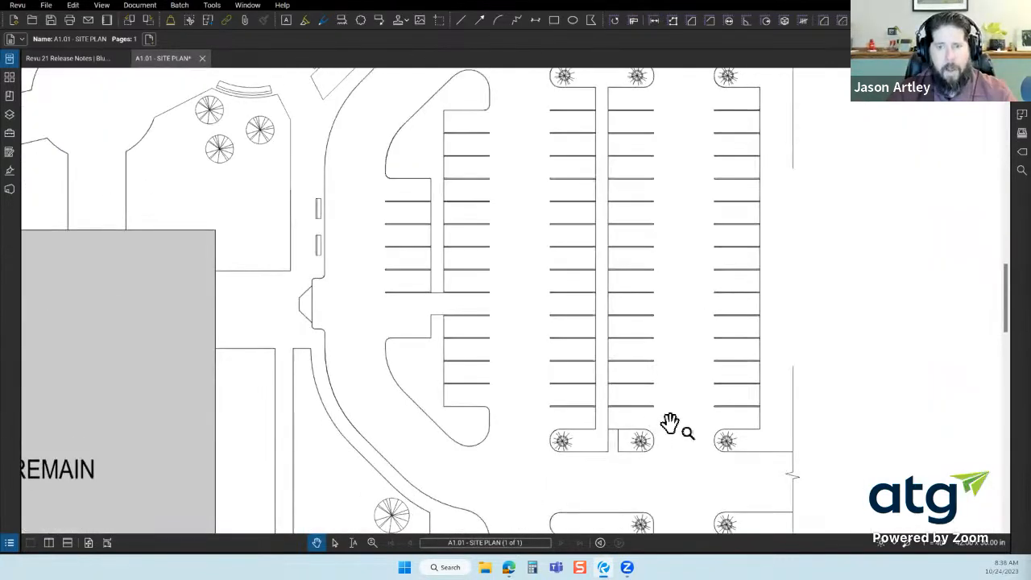
# Examine the stall lines and planted islands at the lower end of the parking rows
pyautogui.scroll(3, 673, 423)
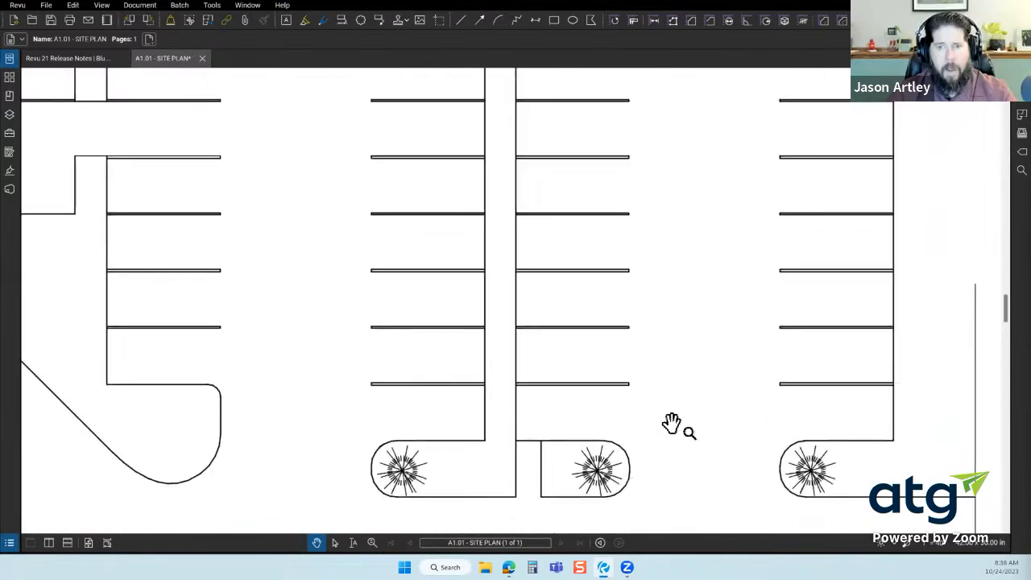
pyautogui.scroll(-1, 456, 486)
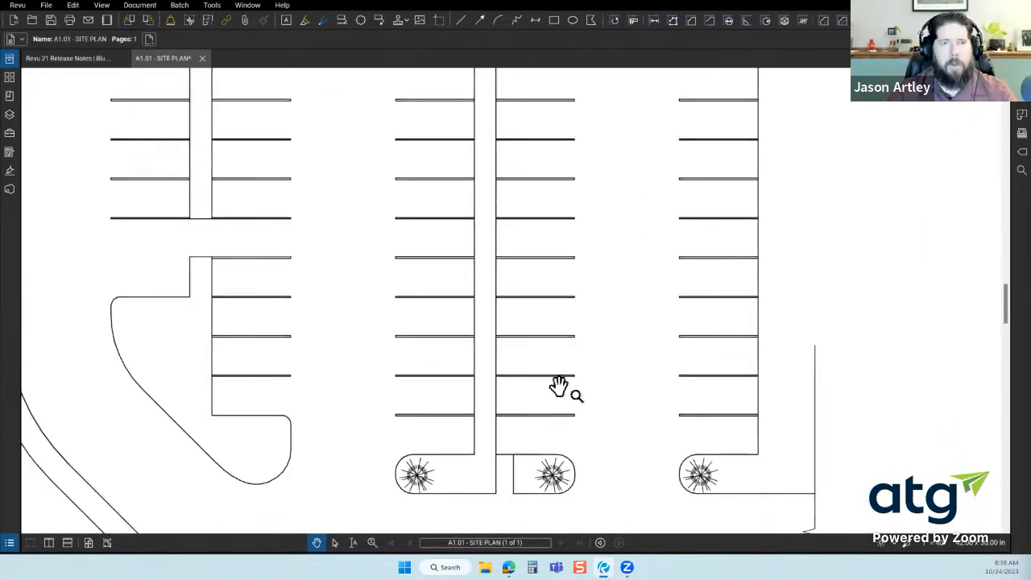
pyautogui.moveTo(603, 307); pyautogui.dragTo(569, 375)
pyautogui.scroll(-1, 569, 376)
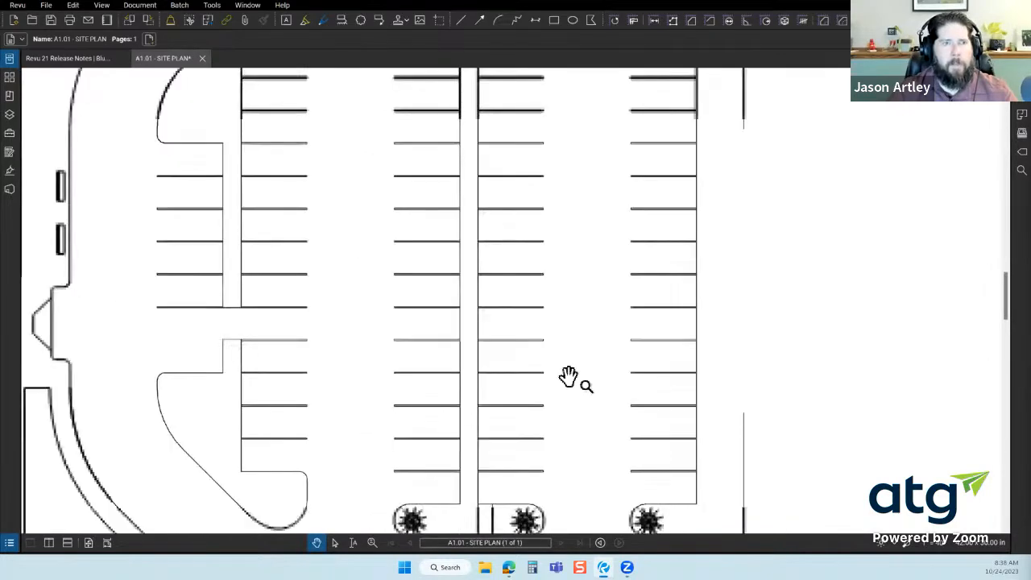
pyautogui.scroll(6, 522, 498)
pyautogui.scroll(2, 604, 403)
pyautogui.scroll(-4, 465, 448)
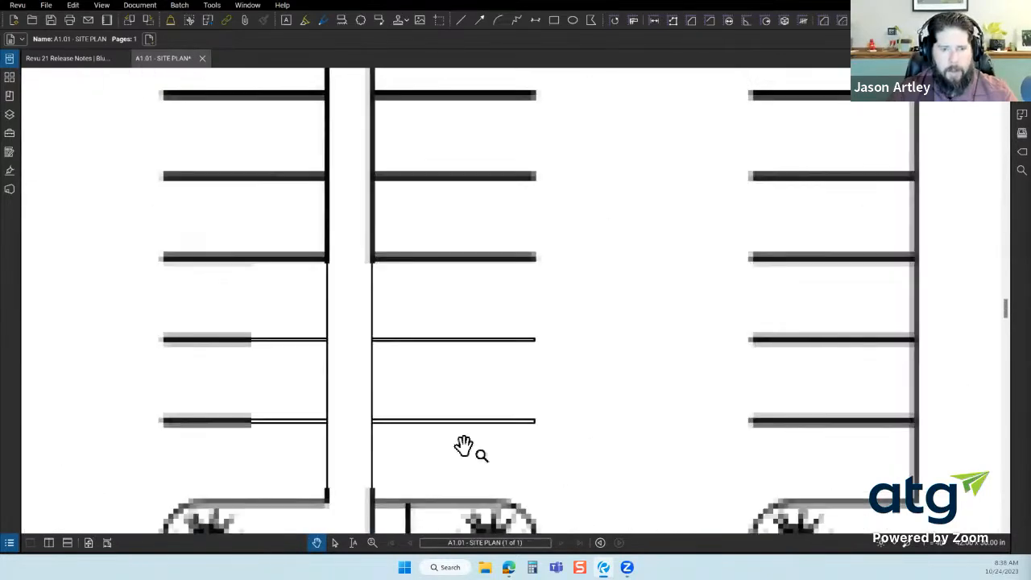
pyautogui.scroll(-1, 534, 441)
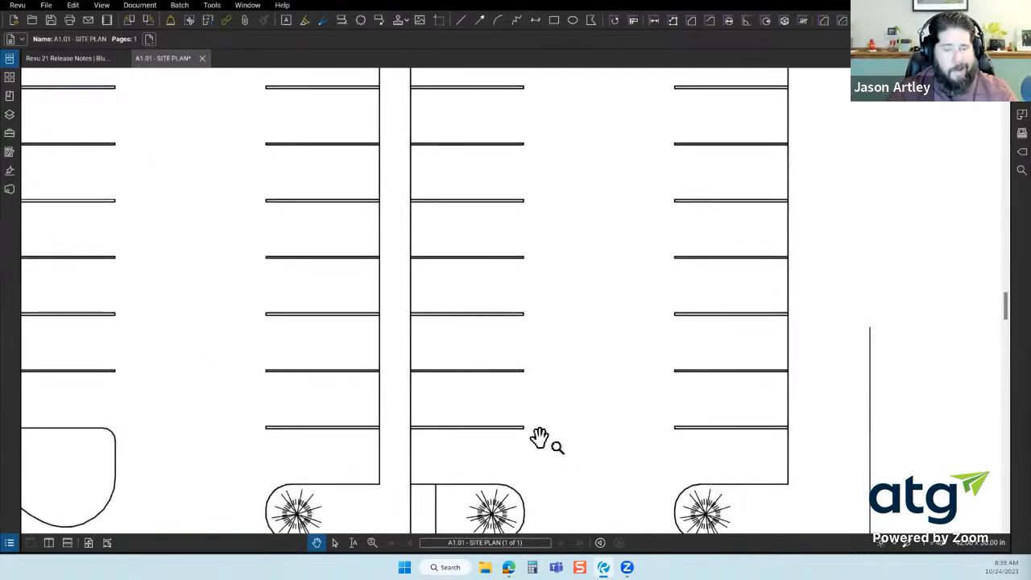
# Cut the PDF content showing the stall lines along the facing side of the centre parking row, leaving the divider and end islands
pyautogui.click(73, 6)
pyautogui.moveTo(110, 223)
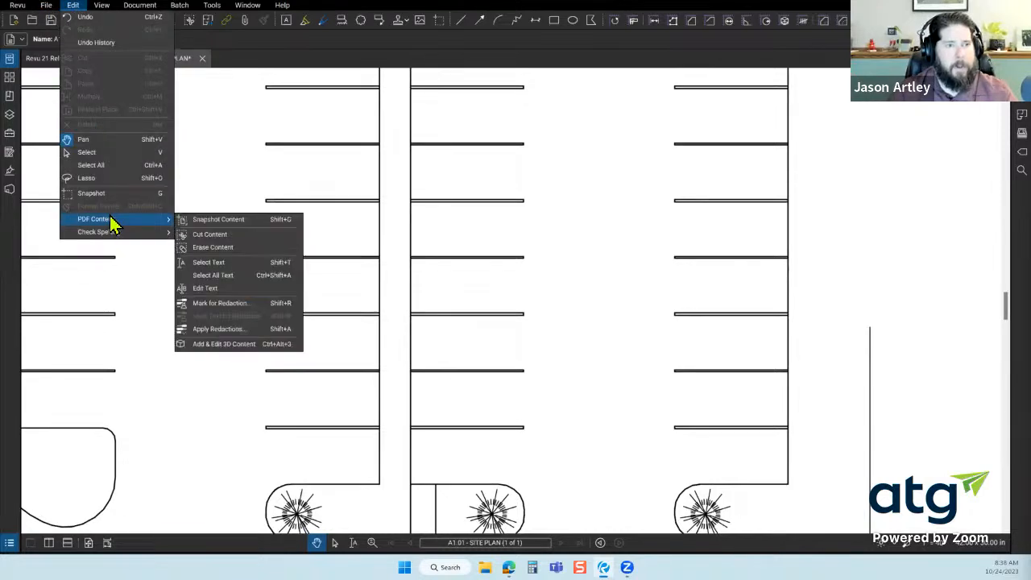
pyautogui.click(218, 239)
pyautogui.scroll(-5, 490, 453)
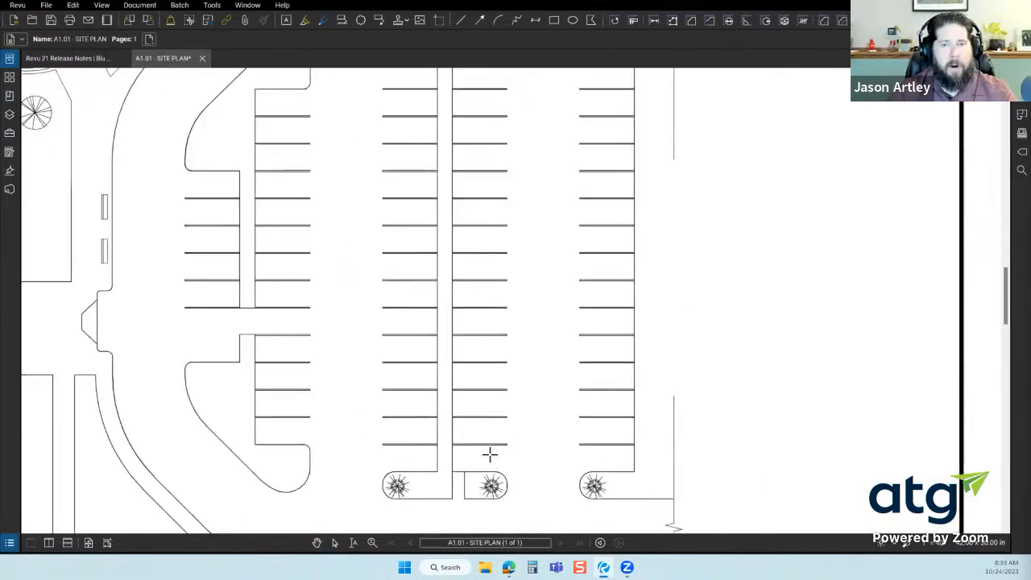
pyautogui.scroll(-2, 475, 223)
pyautogui.scroll(6, 453, 161)
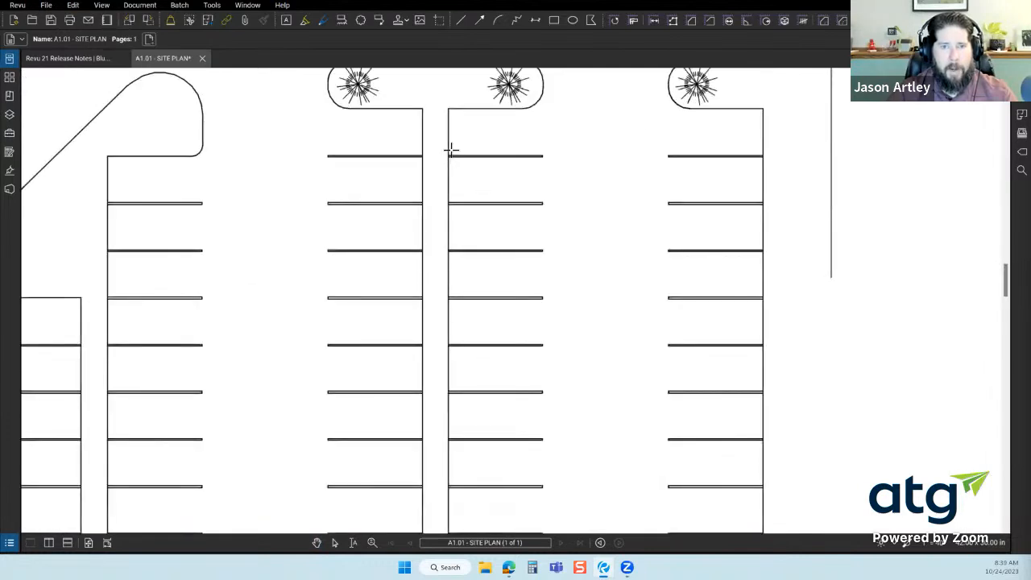
pyautogui.moveTo(452, 149)
pyautogui.mouseDown()
pyautogui.moveTo(545, 265)
pyautogui.moveTo(541, 253)
pyautogui.moveTo(564, 357)
pyautogui.moveTo(562, 499)
pyautogui.moveTo(551, 379)
pyautogui.moveTo(561, 517)
pyautogui.mouseUp()
# Inspect the cleared side of the centre parking row and the available PDF content editing commands, including Erase Content
pyautogui.scroll(-2, 545, 265)
pyautogui.scroll(-4, 553, 389)
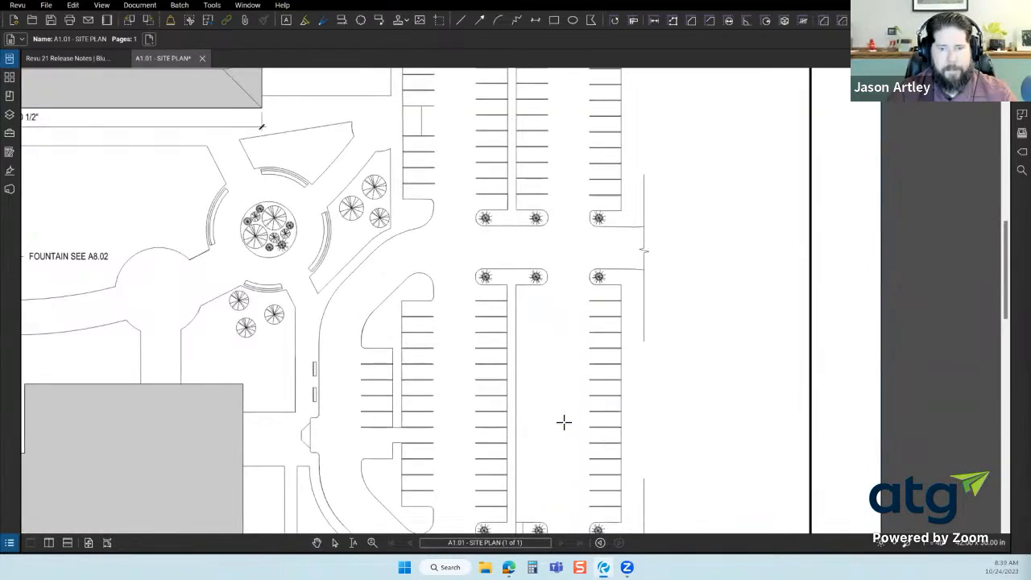
pyautogui.scroll(2, 563, 416)
pyautogui.click(73, 6)
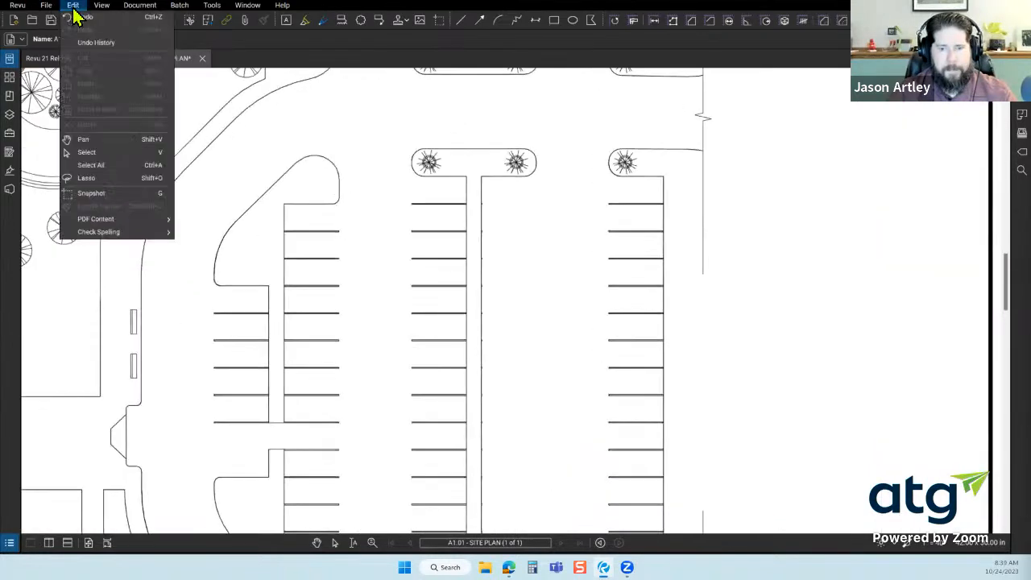
pyautogui.moveTo(113, 220)
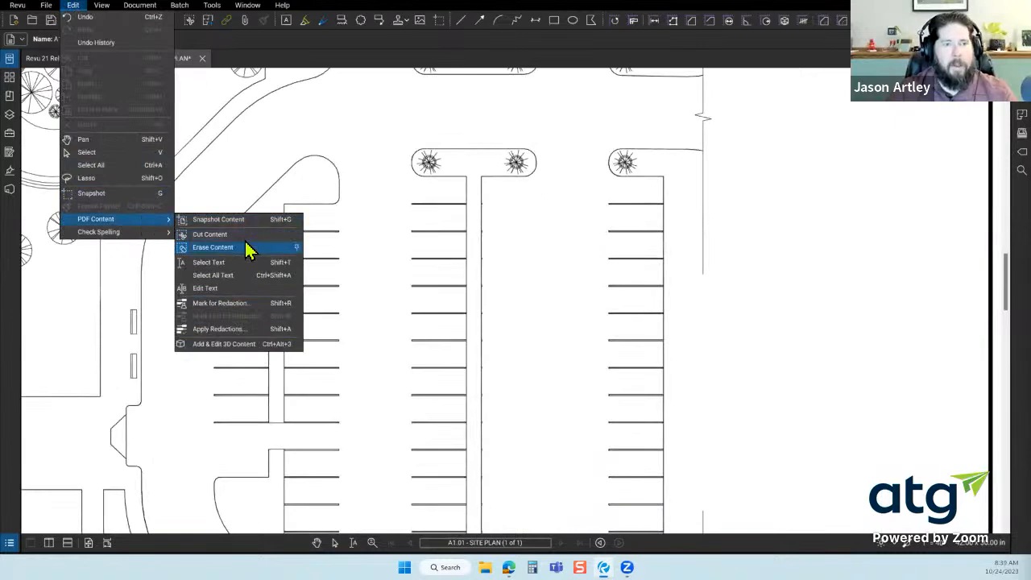
pyautogui.scroll(5, 529, 242)
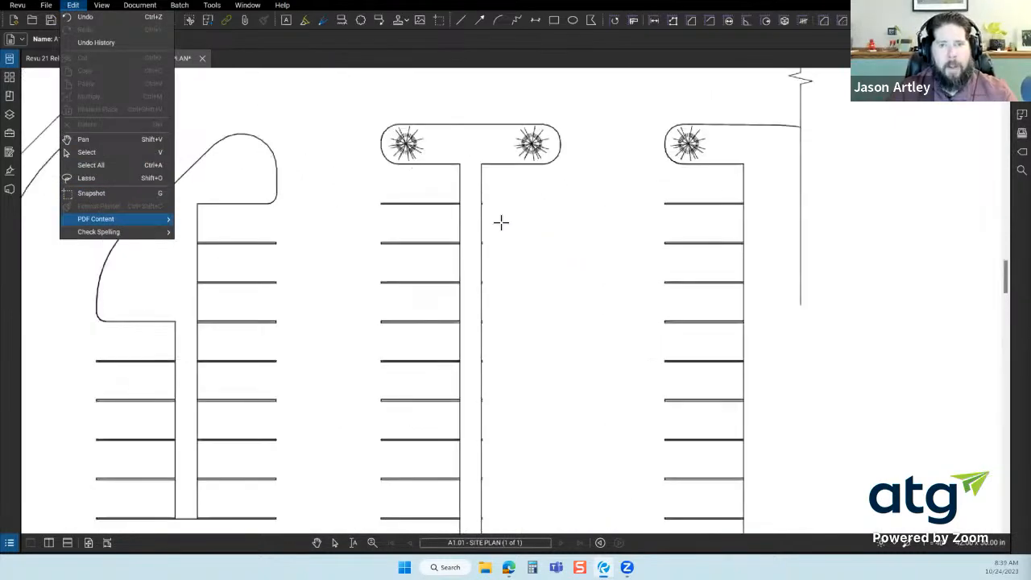
pyautogui.scroll(-5, 483, 195)
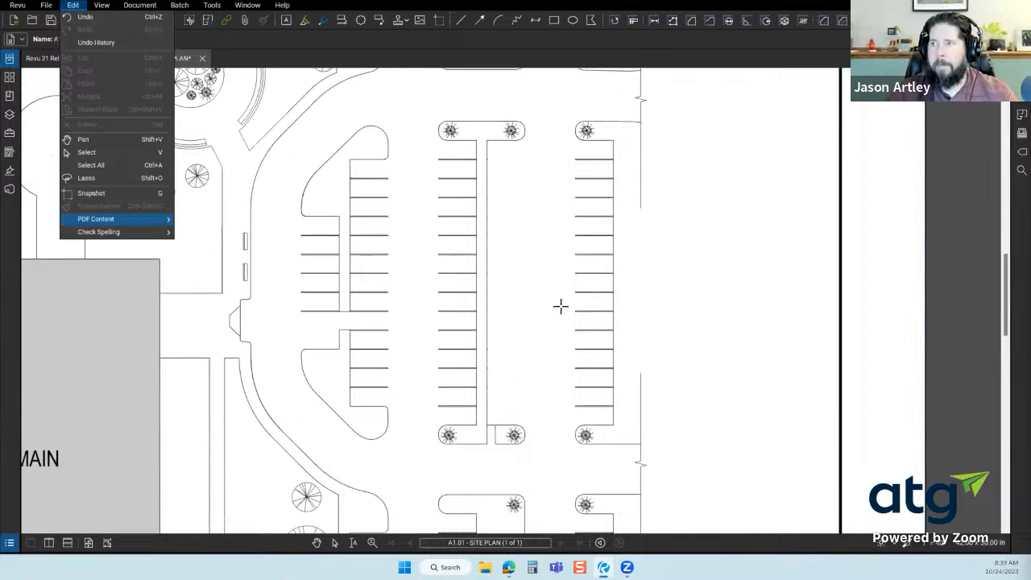
pyautogui.scroll(-2, 466, 416)
pyautogui.scroll(5, 539, 400)
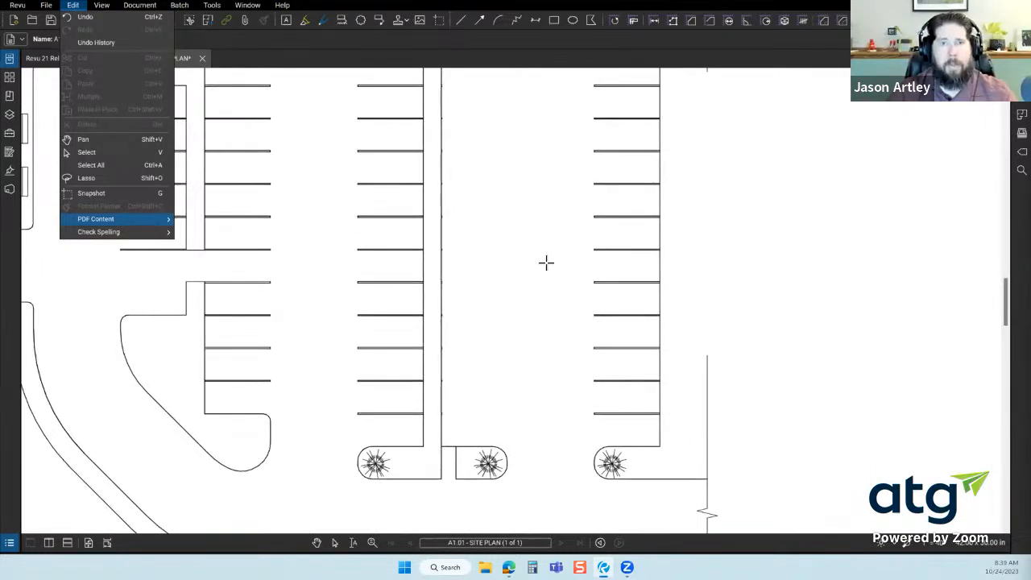
# Activate the Line tool and turn on Snap to Content for starting a line at the lower island's corner
pyautogui.click(462, 26)
pyautogui.click(461, 22)
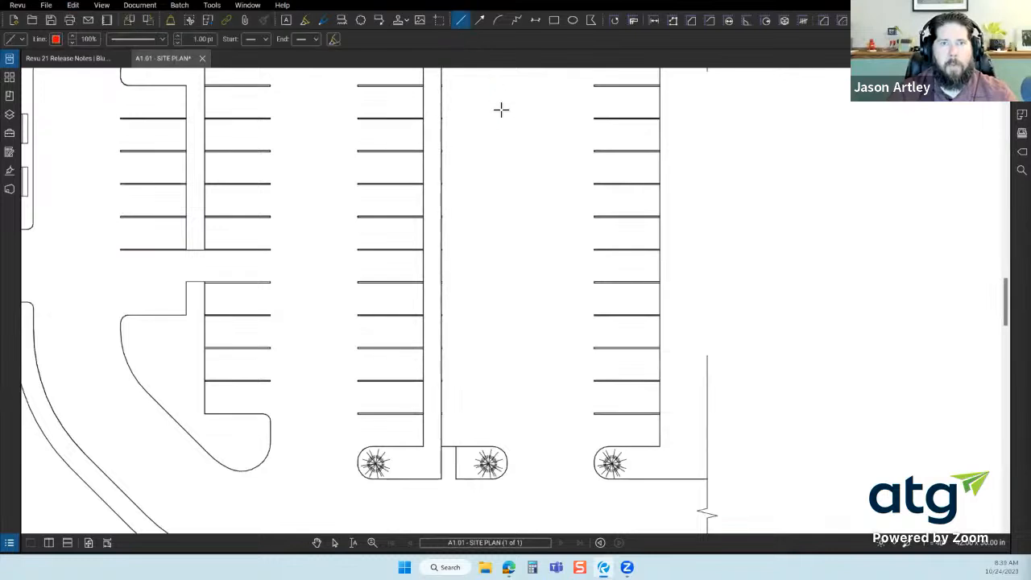
pyautogui.scroll(4, 498, 357)
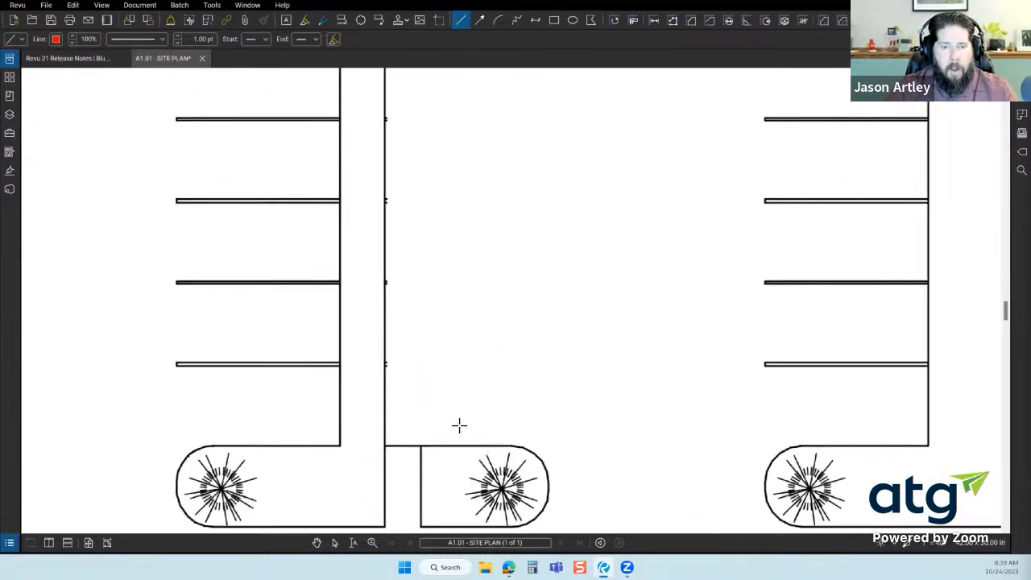
pyautogui.click(388, 448)
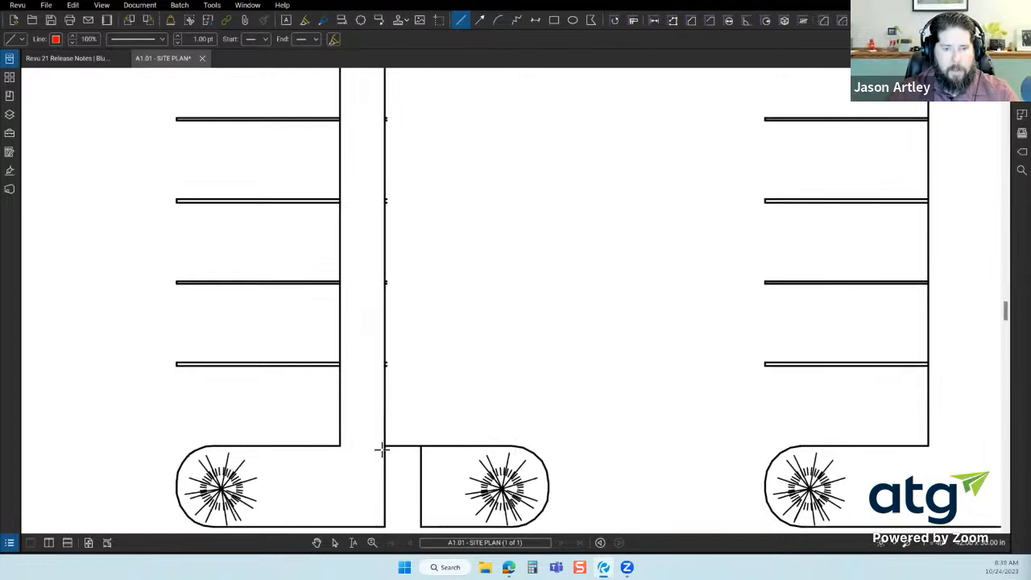
pyautogui.scroll(5, 386, 445)
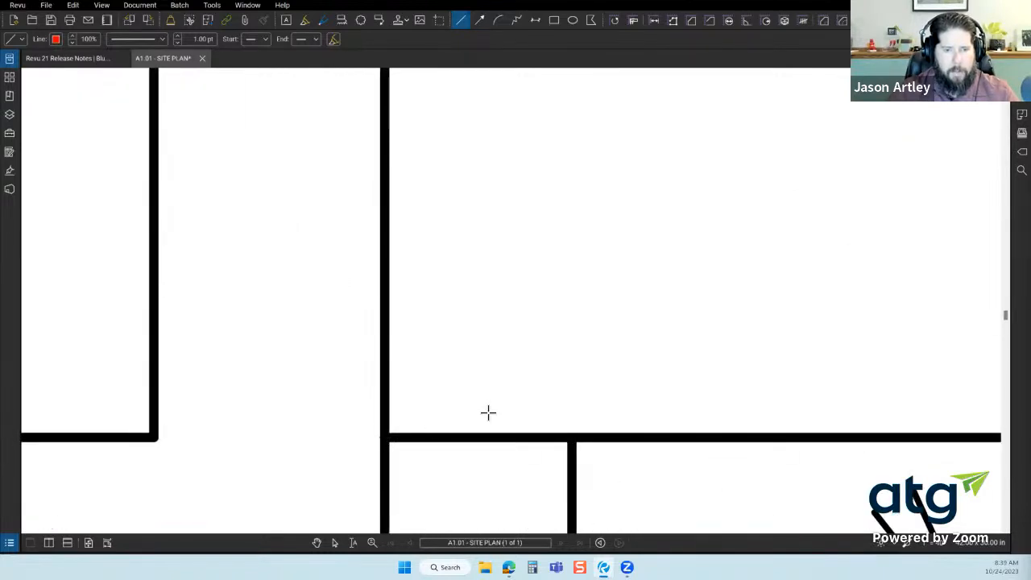
pyautogui.scroll(-3, 311, 419)
pyautogui.scroll(-1, 472, 407)
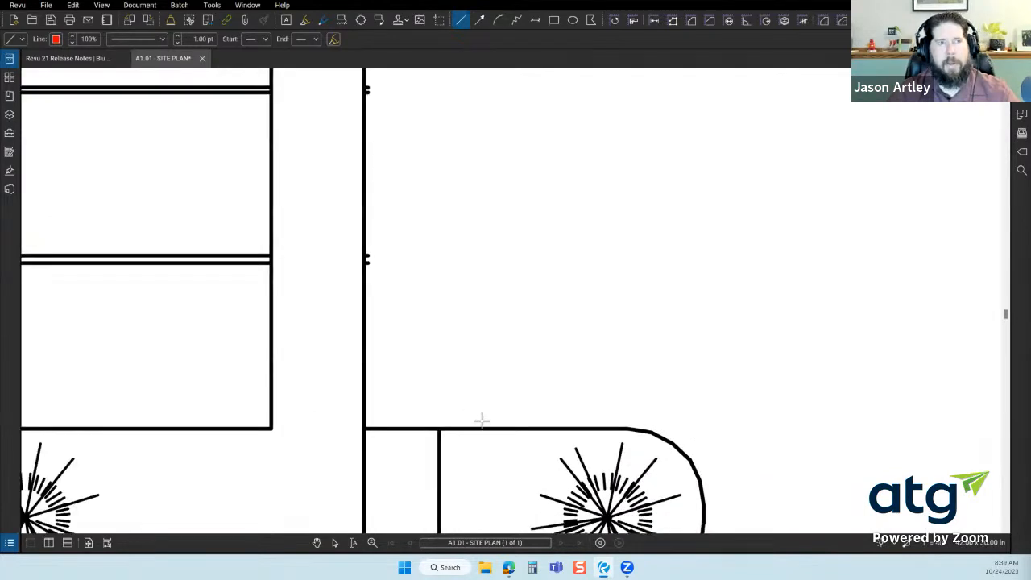
pyautogui.click(74, 6)
pyautogui.click(104, 7)
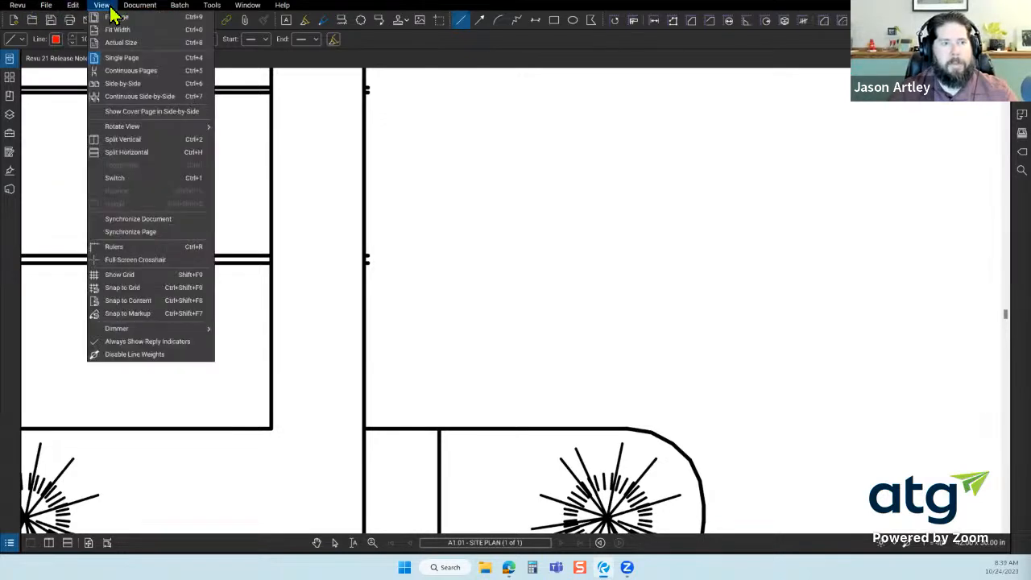
pyautogui.click(154, 302)
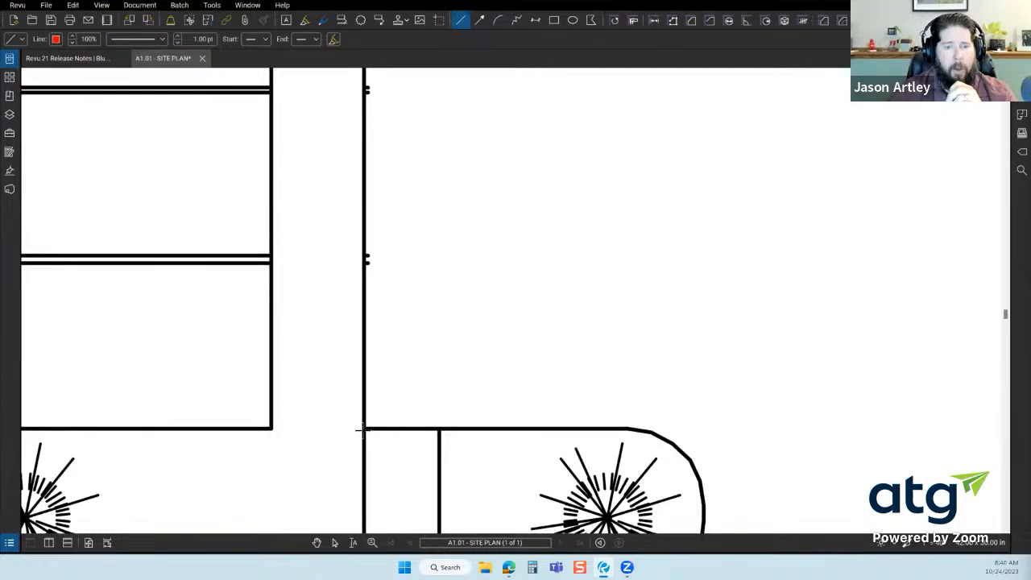
# Draw a horizontal red 1.00 pt line along the lower island's upper edge, from the divider corner to the island's outer end
pyautogui.scroll(4, 365, 431)
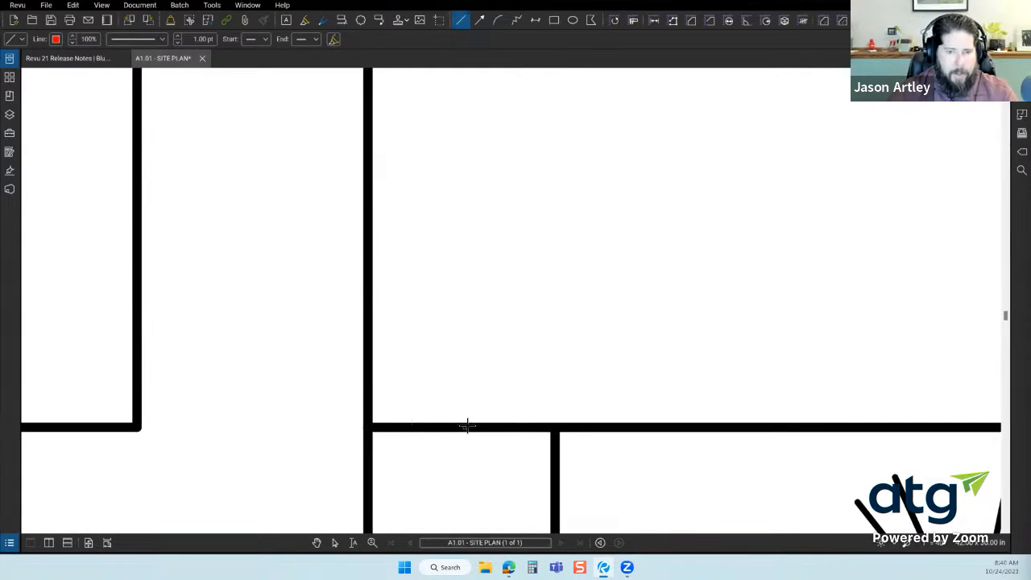
pyautogui.click(373, 428)
pyautogui.scroll(-5, 260, 375)
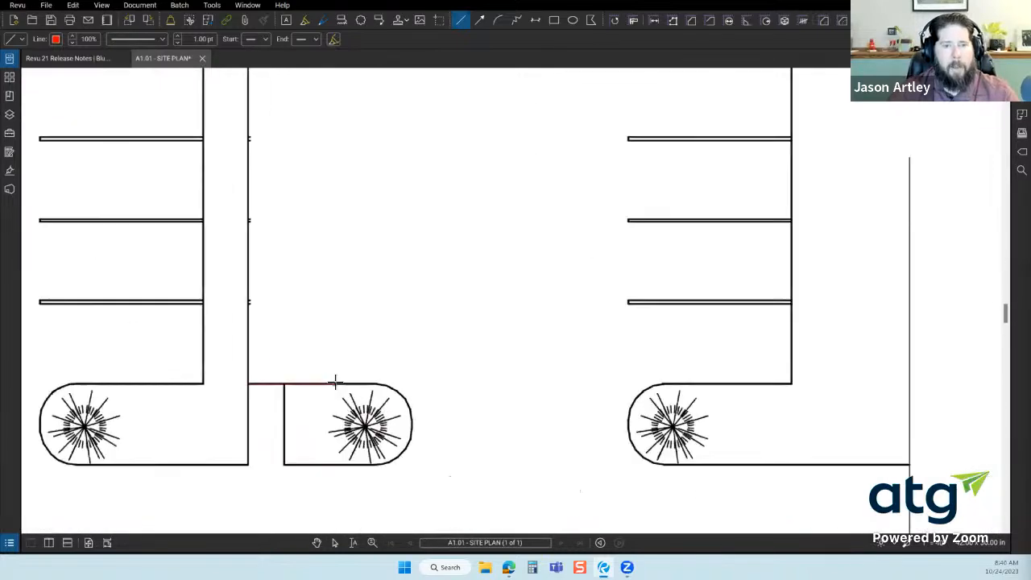
pyautogui.scroll(4, 335, 382)
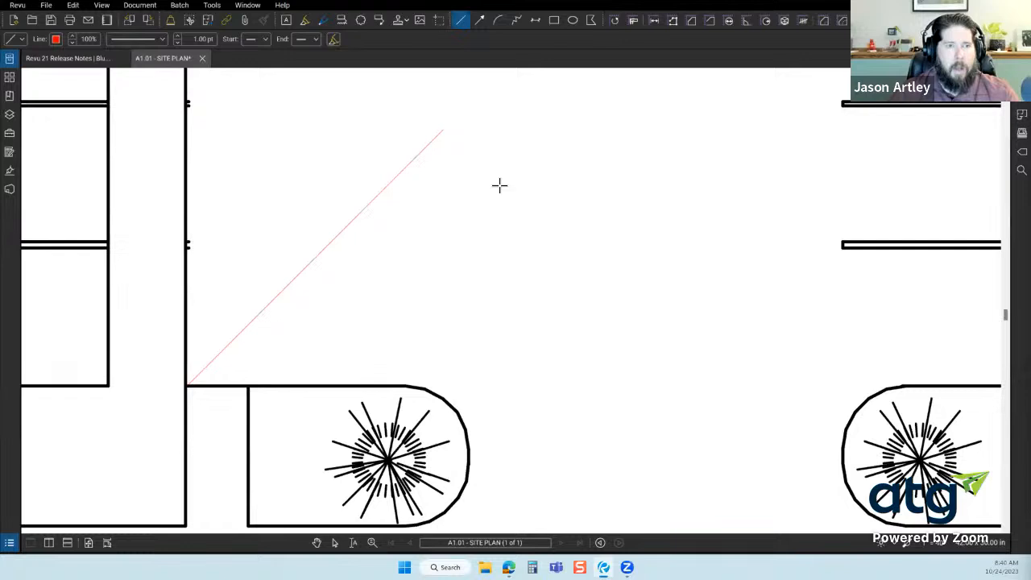
pyautogui.click(471, 387)
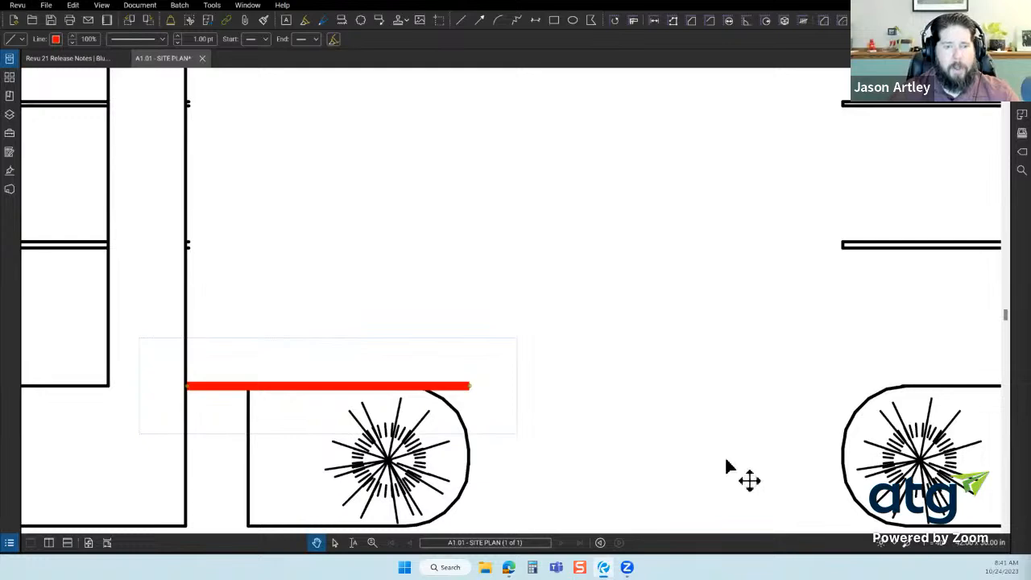
# Compare the red line with the stall lines in the neighbouring rows and deselect it
pyautogui.scroll(-2, 624, 476)
pyautogui.scroll(-2, 571, 465)
pyautogui.scroll(-2, 328, 491)
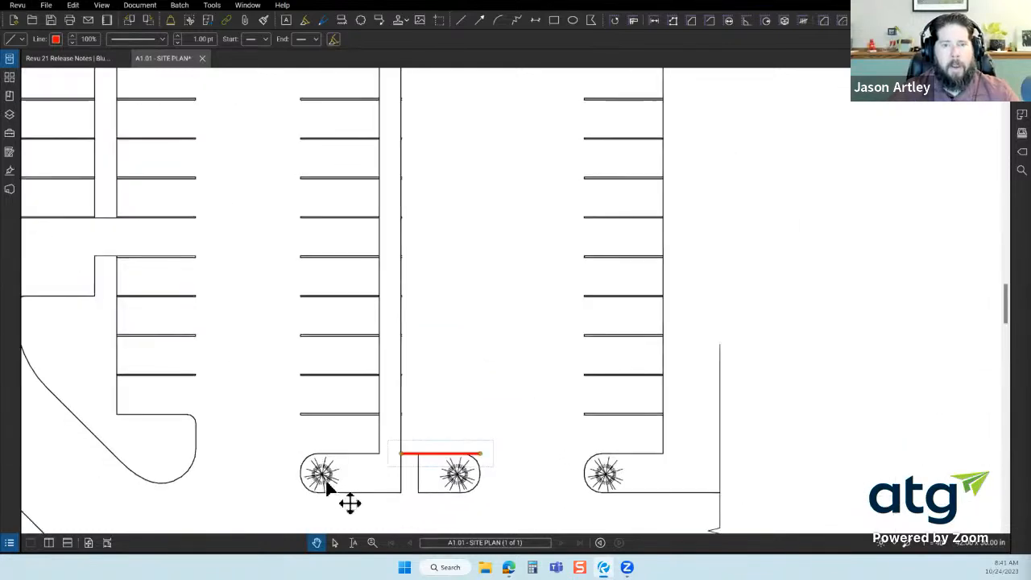
pyautogui.scroll(4, 489, 480)
pyautogui.scroll(-2, 377, 491)
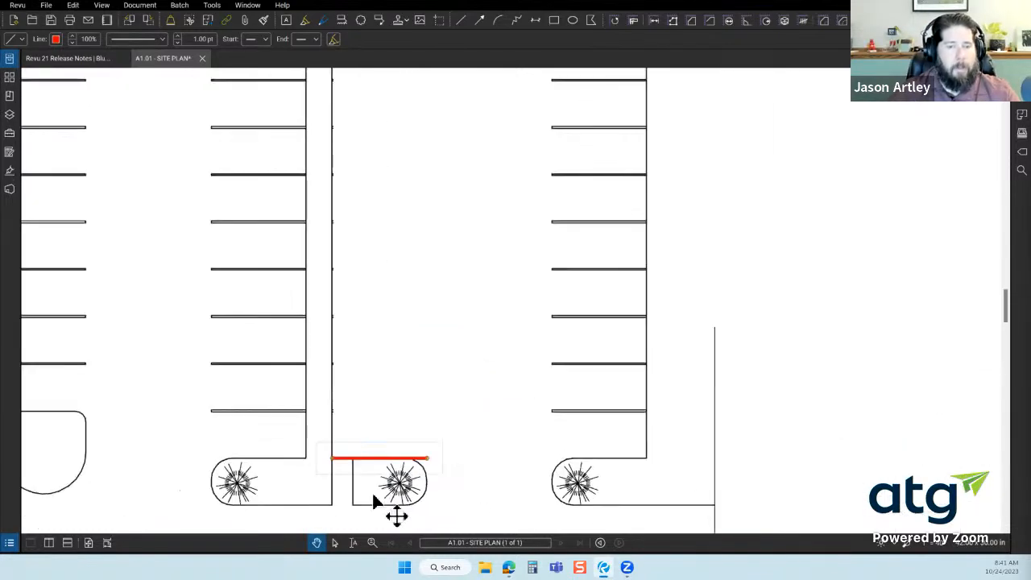
pyautogui.scroll(4, 293, 462)
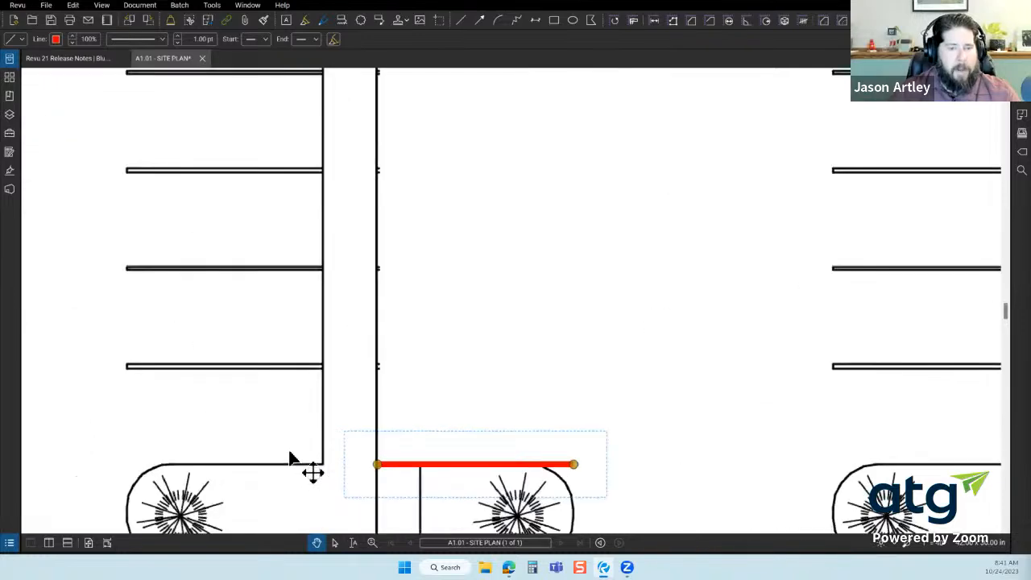
pyautogui.press('Escape')
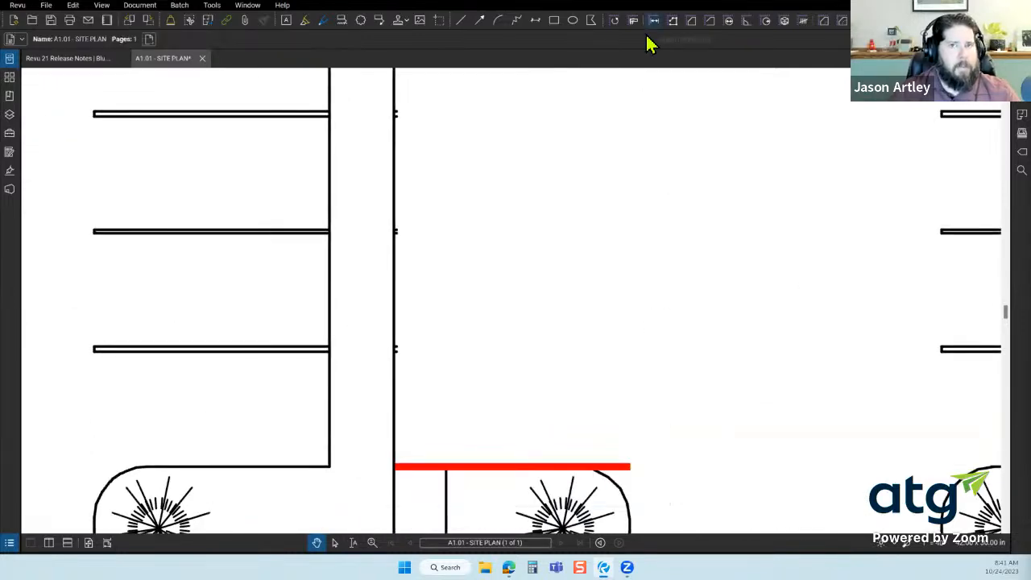
pyautogui.click(647, 36)
pyautogui.click(328, 465)
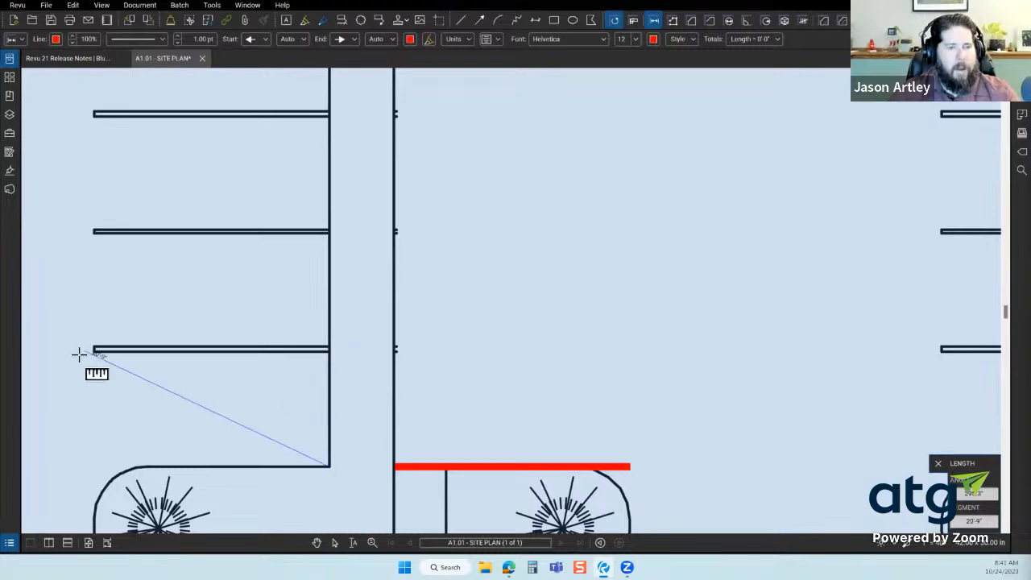
pyautogui.press('Escape')
# Examine the stall lines and their spacing in the row across the divider and around the cleared side
pyautogui.scroll(-2, 728, 313)
pyautogui.scroll(5, 371, 306)
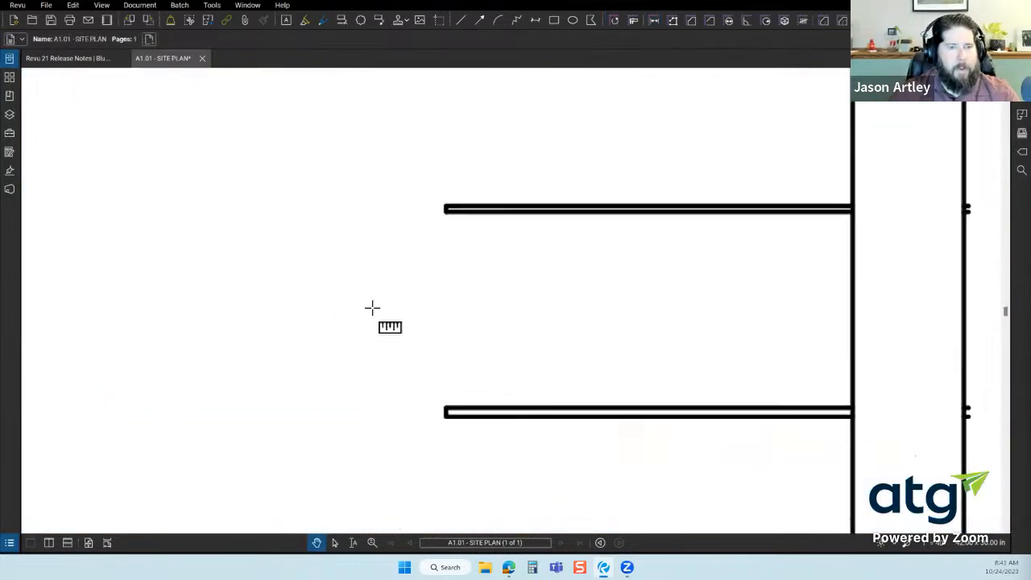
pyautogui.scroll(-3, 455, 450)
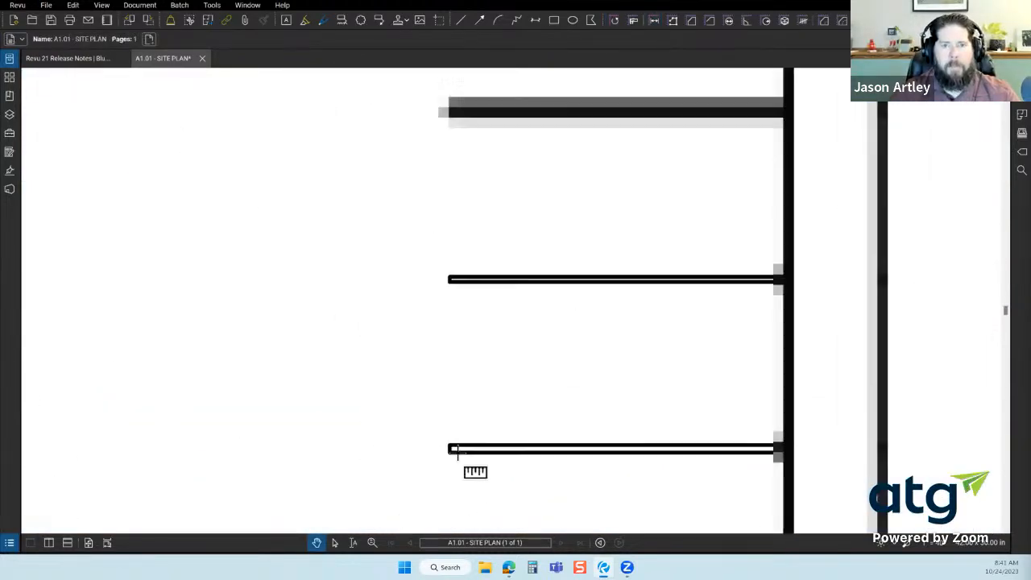
pyautogui.scroll(-2, 500, 435)
pyautogui.scroll(3, 500, 442)
pyautogui.scroll(-2, 491, 237)
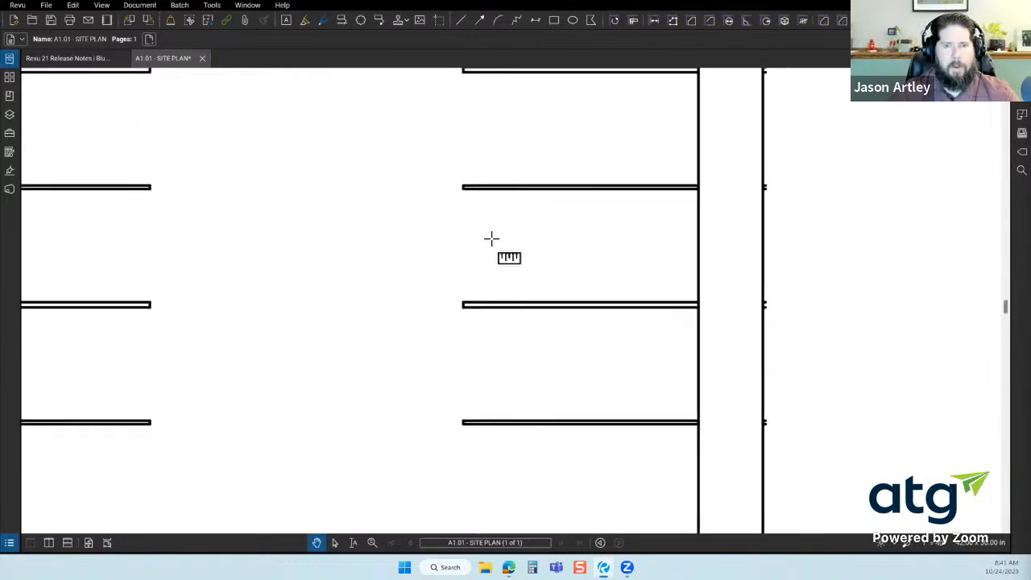
pyautogui.scroll(2, 497, 299)
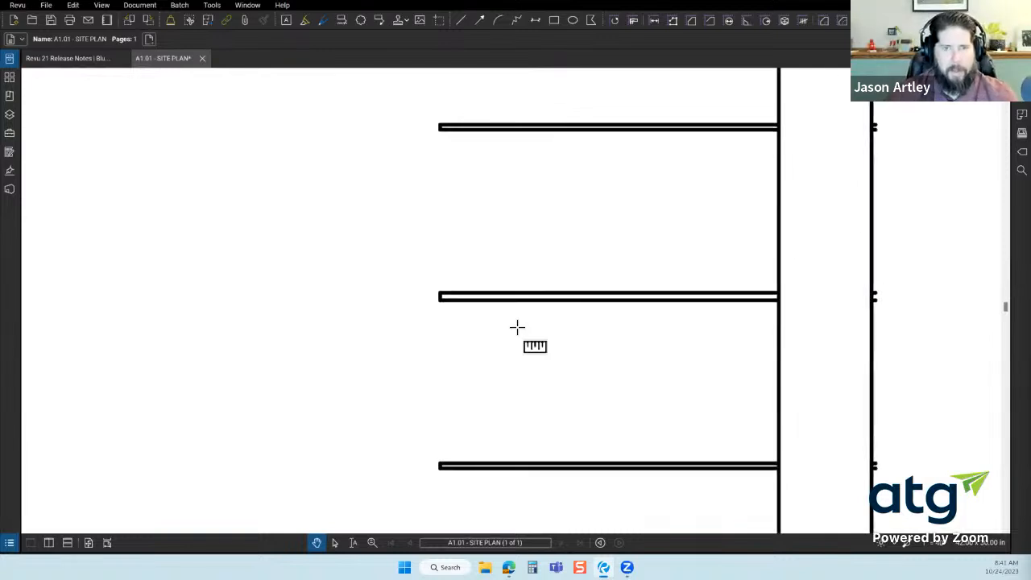
pyautogui.moveTo(623, 456)
pyautogui.mouseDown()
pyautogui.moveTo(345, 239)
pyautogui.moveTo(243, 210)
pyautogui.mouseUp()
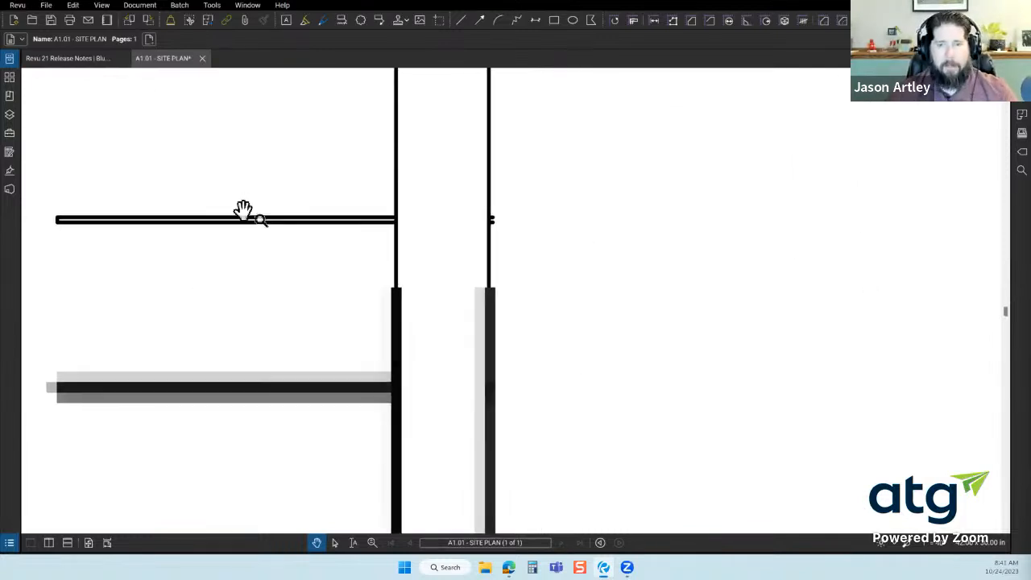
pyautogui.scroll(-4, 243, 211)
pyautogui.moveTo(484, 327); pyautogui.dragTo(452, 376)
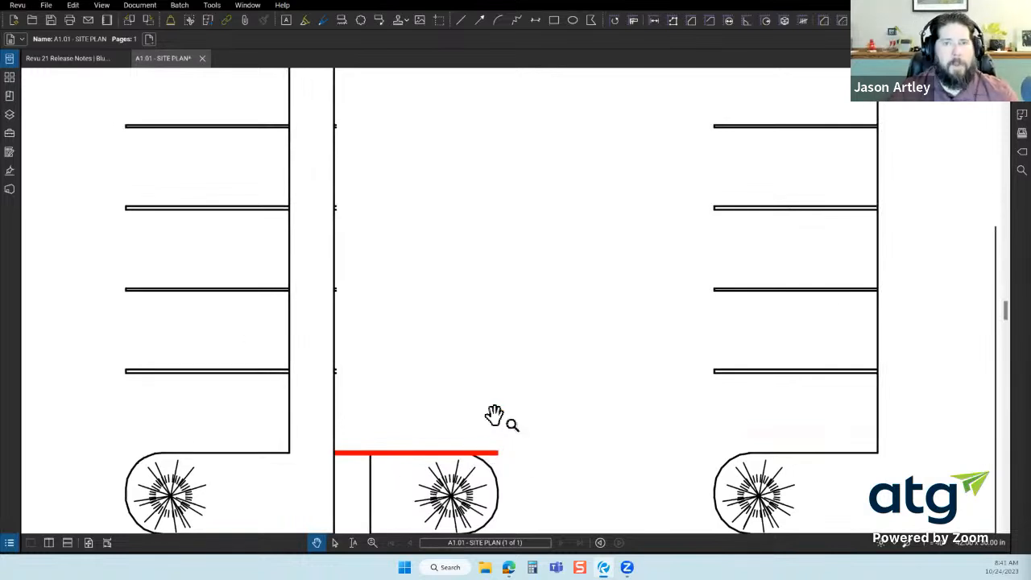
pyautogui.scroll(-2, 474, 420)
pyautogui.scroll(-1, 439, 439)
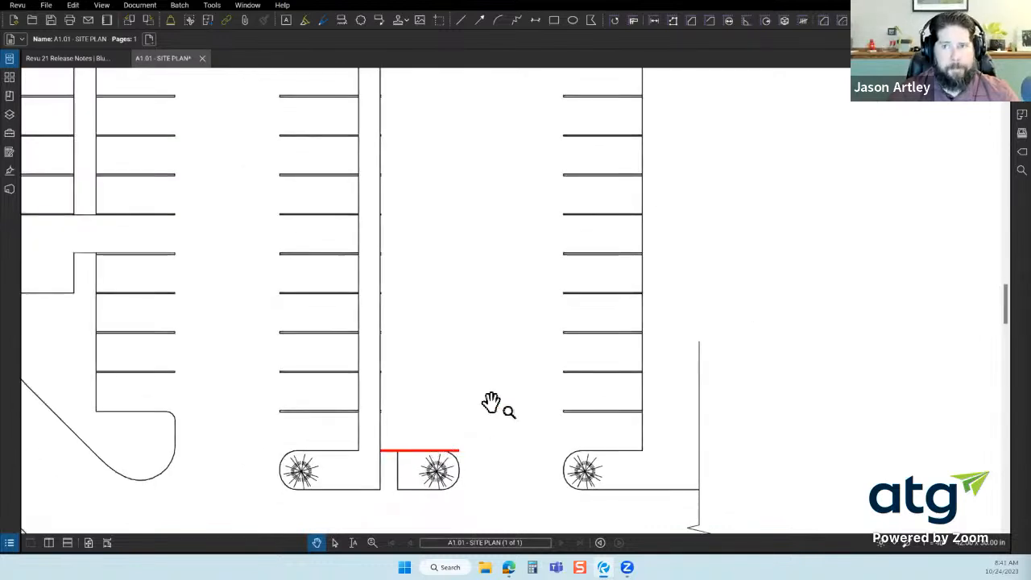
# Start Multiply on the red line along the lower island's edge and set the copy direction to Up
pyautogui.click(453, 459)
pyautogui.scroll(3, 463, 465)
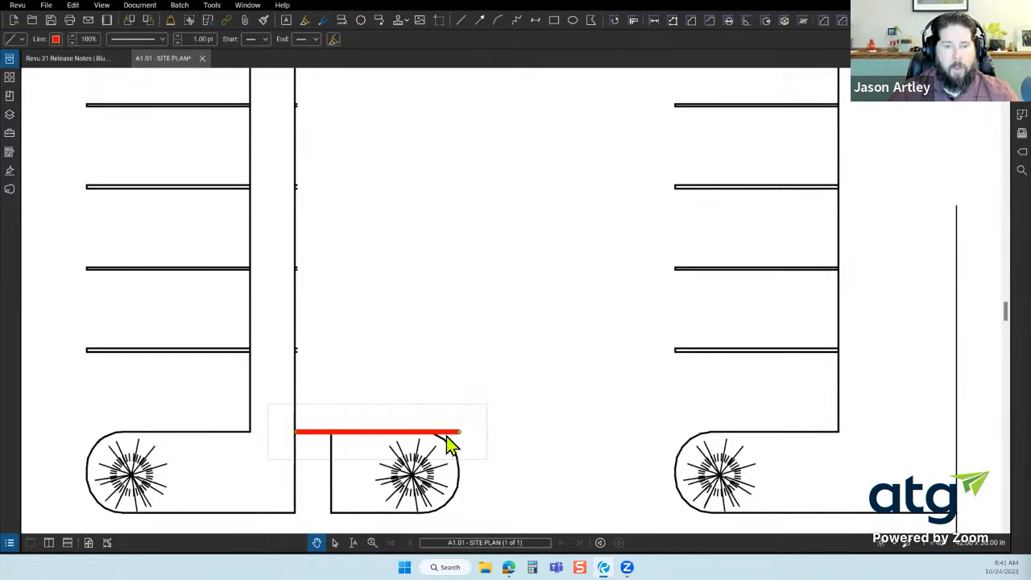
pyautogui.rightClick(448, 436)
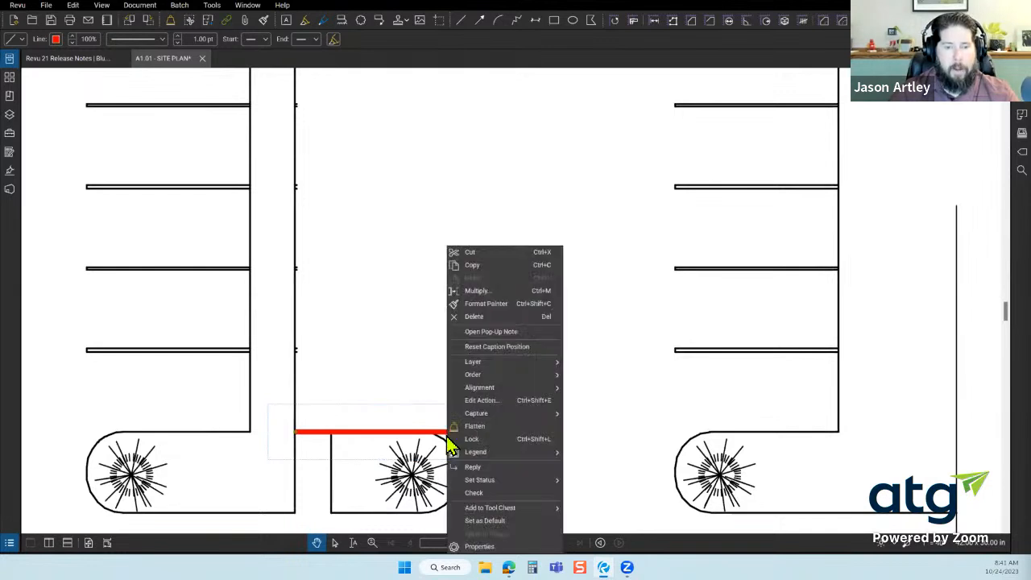
pyautogui.click(508, 294)
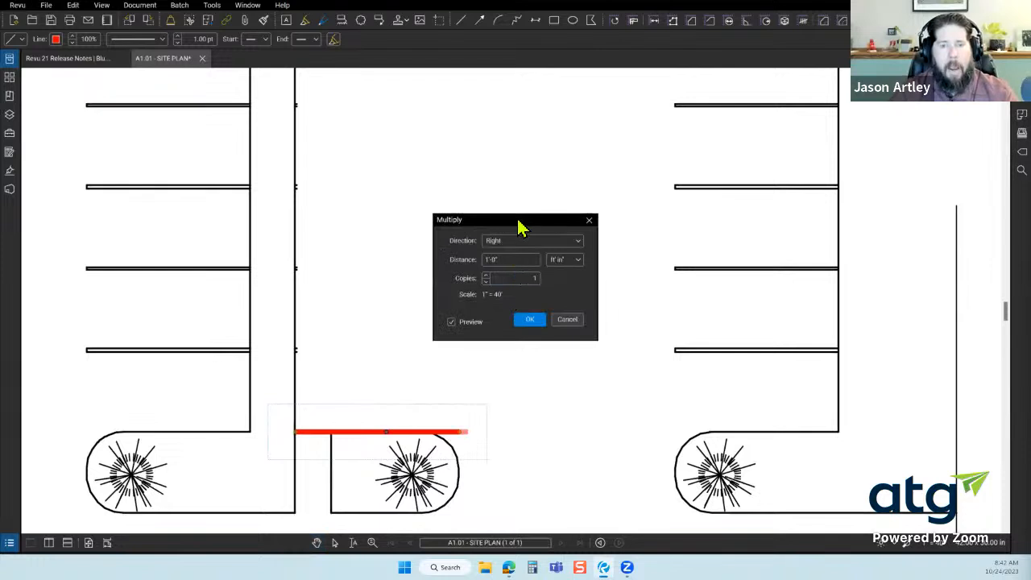
pyautogui.moveTo(520, 228); pyautogui.dragTo(590, 305)
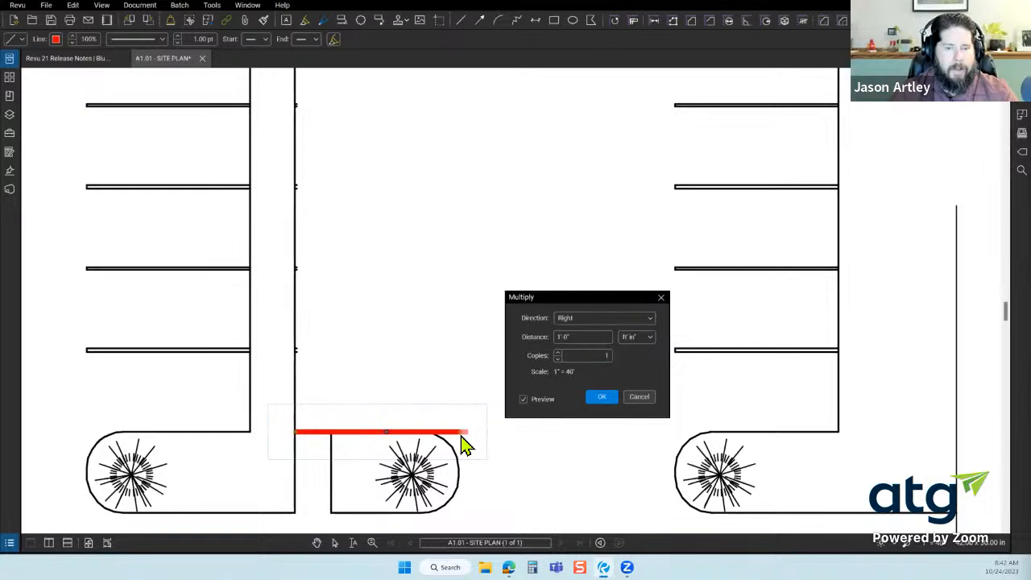
pyautogui.press('ctrl')
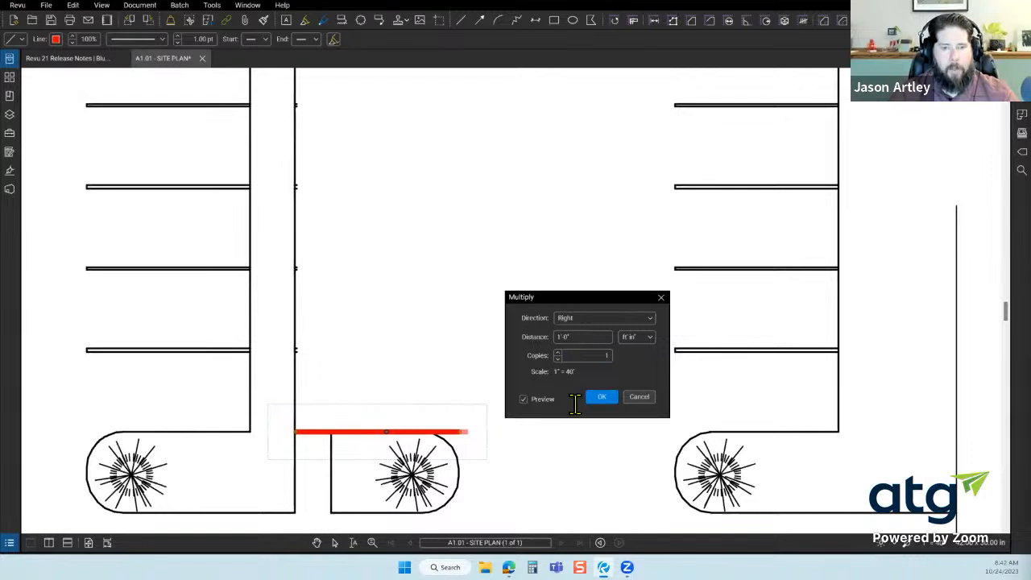
pyautogui.click(588, 319)
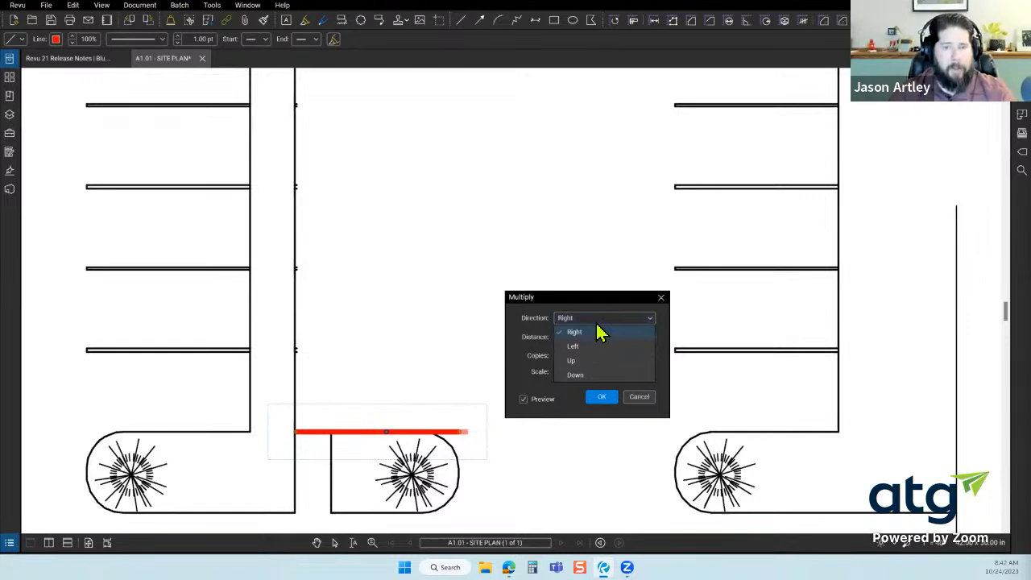
pyautogui.click(591, 364)
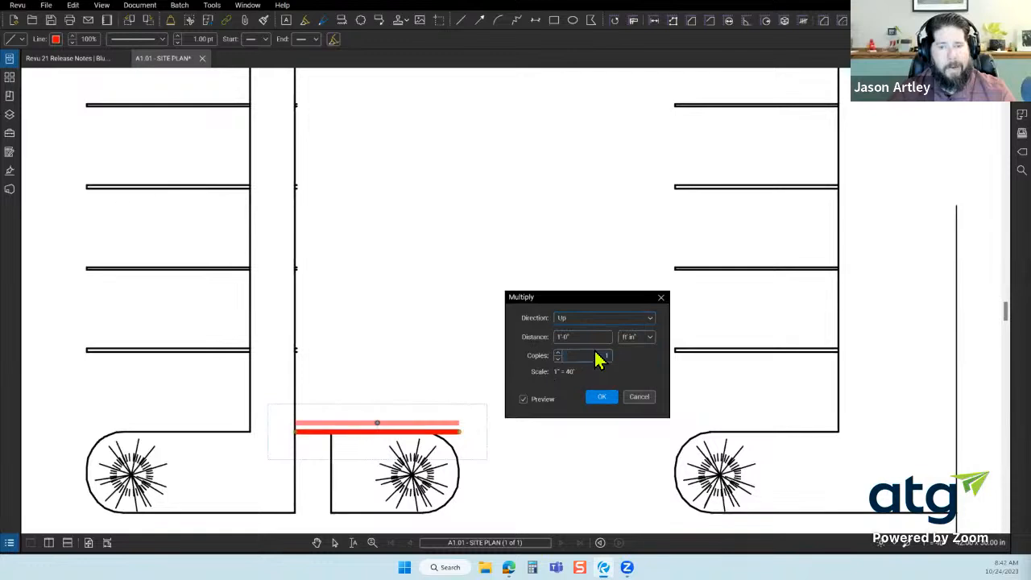
# Set the distance between the copies to 12 and its unit to ft
pyautogui.moveTo(598, 336); pyautogui.dragTo(545, 338)
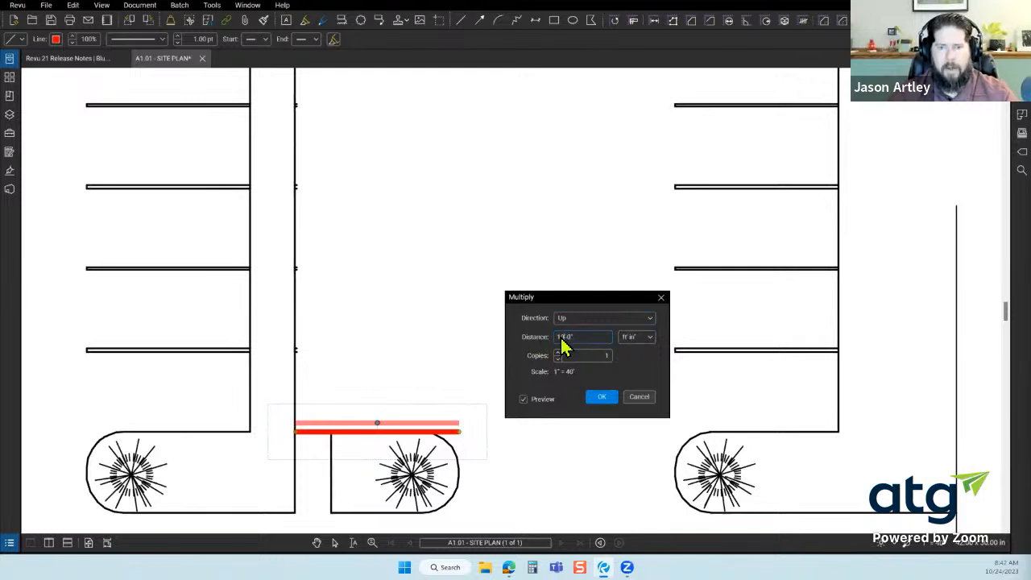
pyautogui.write('12')
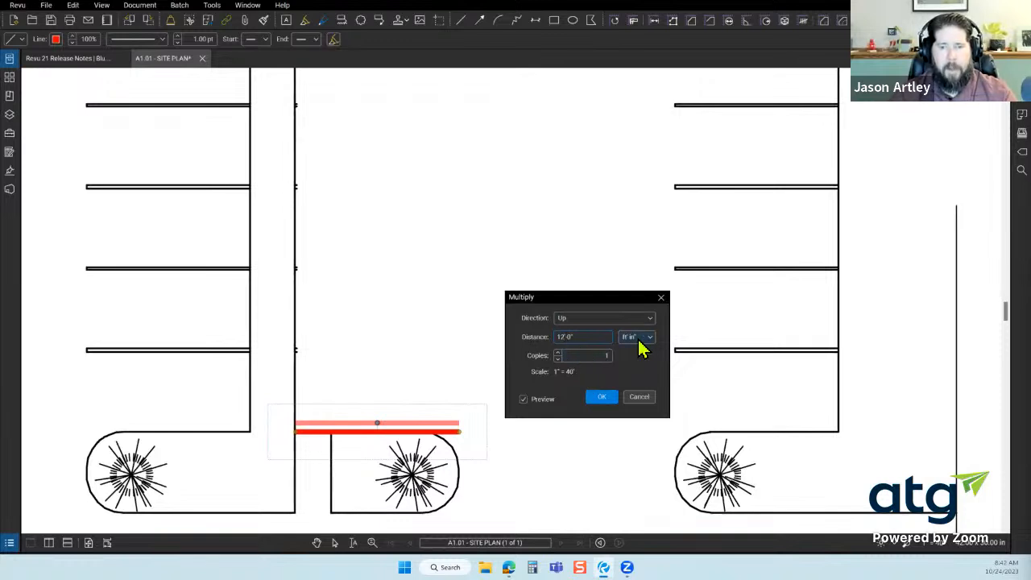
pyautogui.click(640, 346)
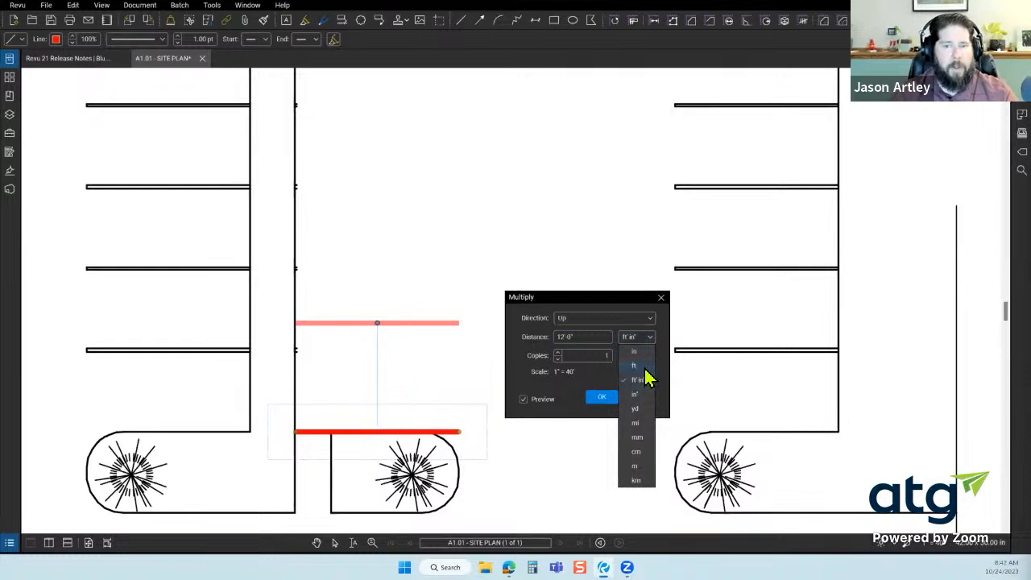
pyautogui.click(645, 366)
pyautogui.click(645, 338)
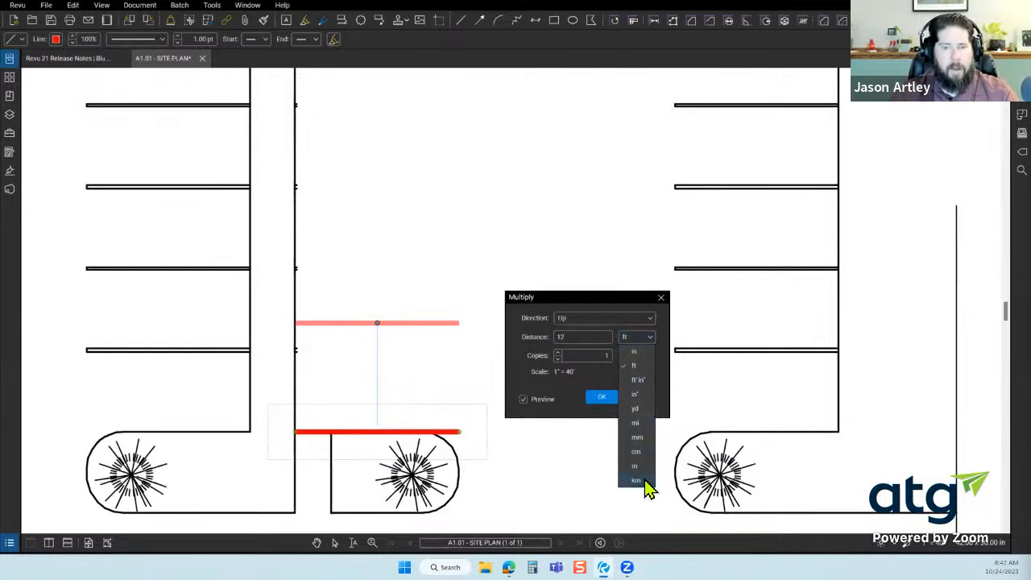
pyautogui.click(639, 370)
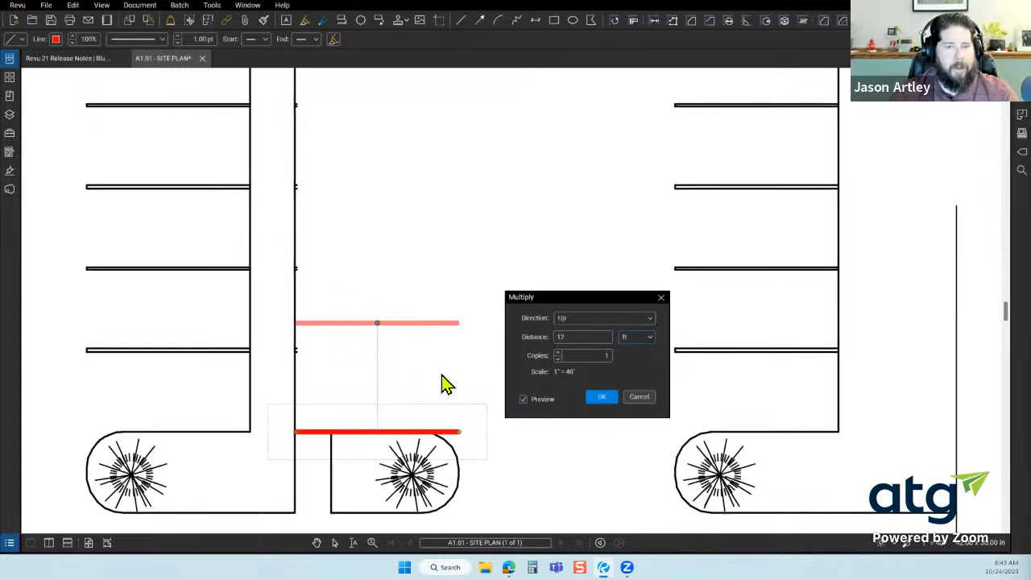
# Compare the result with the preview off and on, create 8 upward copies of the red line and deselect them
pyautogui.click(524, 400)
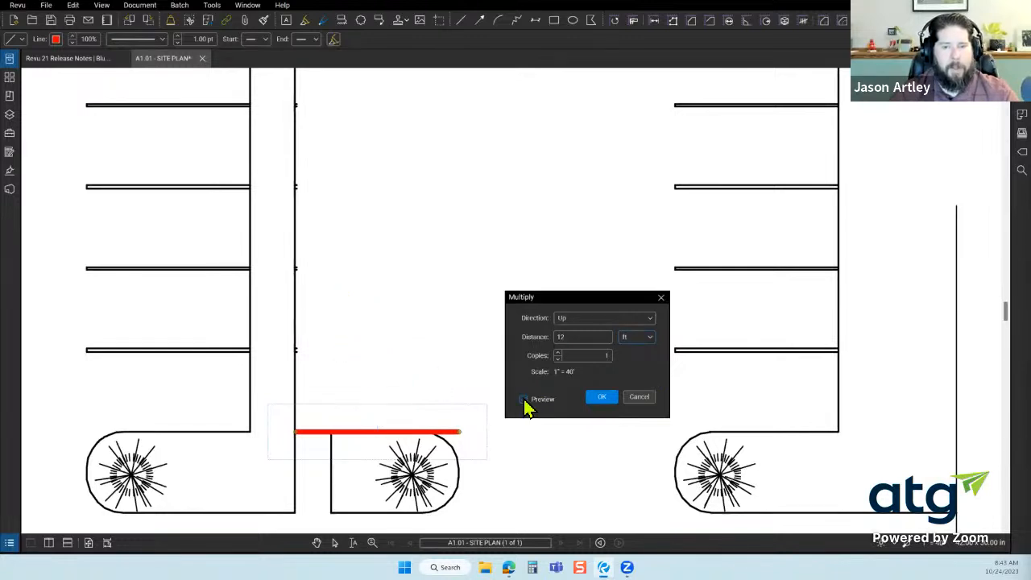
pyautogui.click(524, 400)
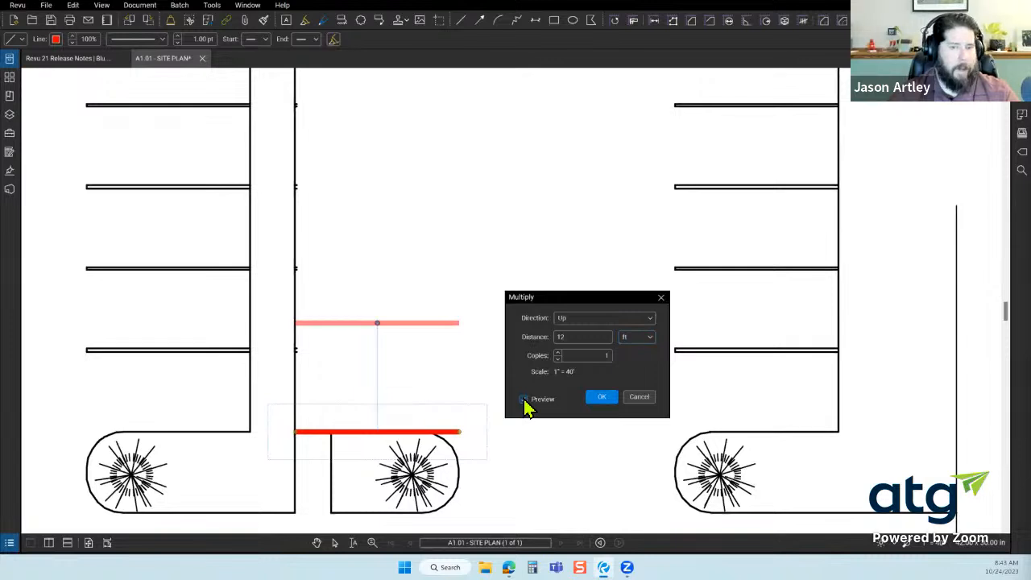
pyautogui.click(557, 353)
pyautogui.click(557, 354)
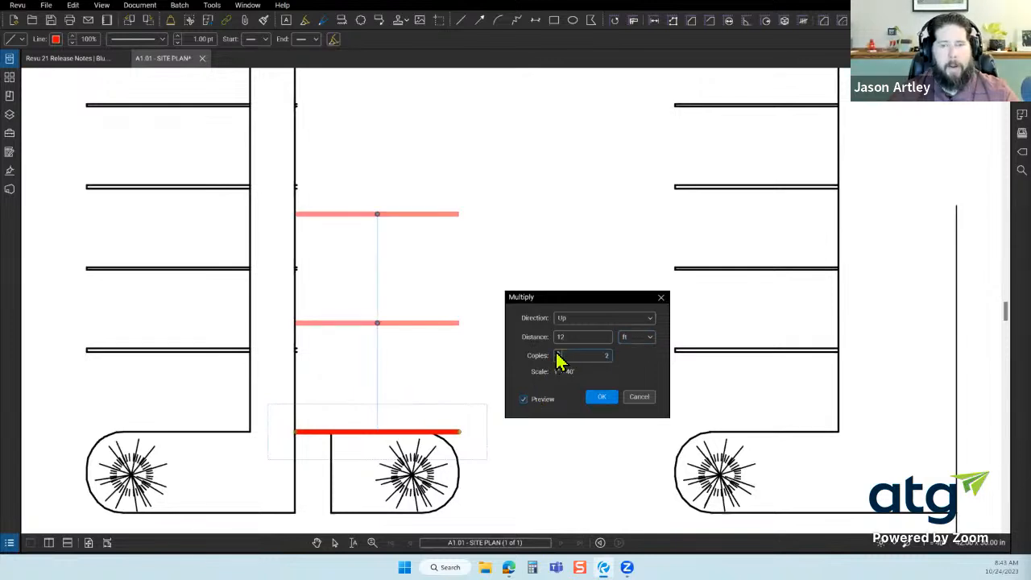
pyautogui.click(557, 354)
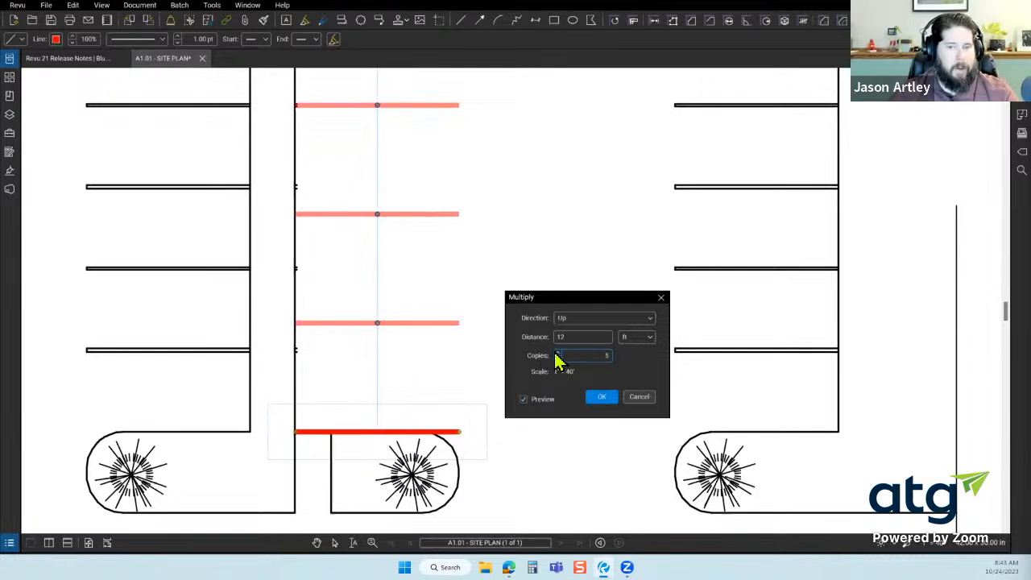
pyautogui.click(556, 354)
pyautogui.click(556, 355)
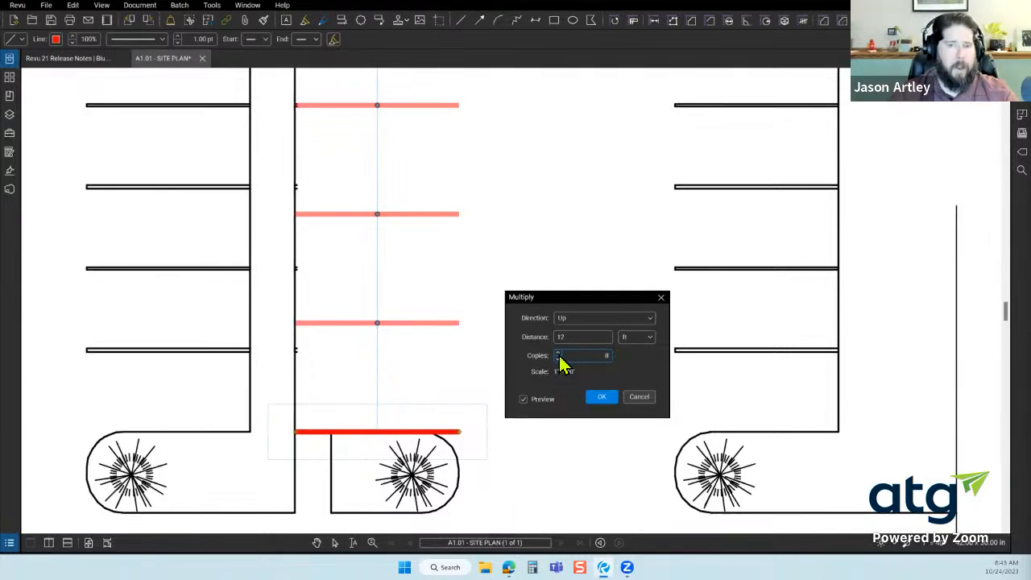
pyautogui.click(602, 401)
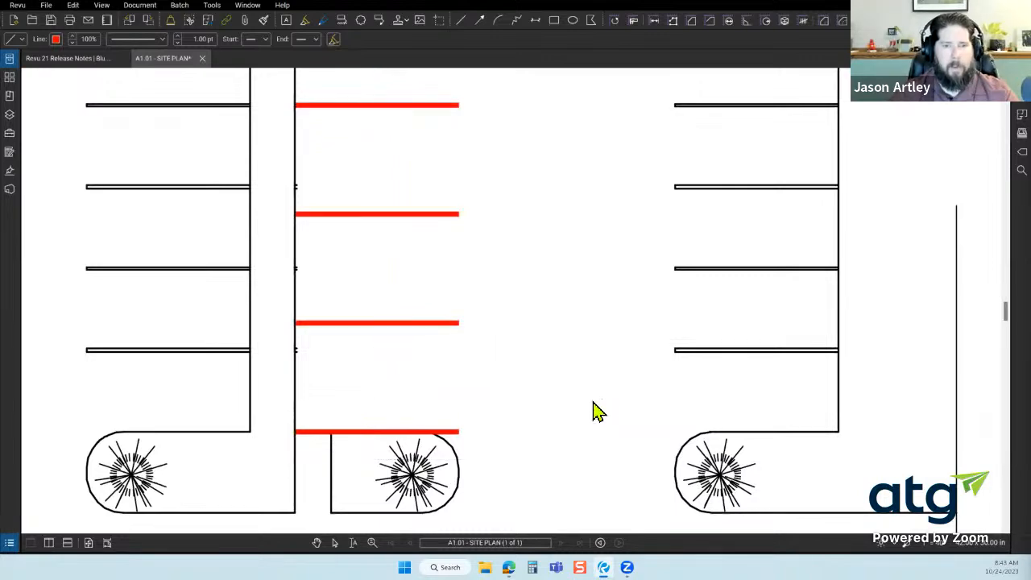
pyautogui.scroll(-2, 491, 489)
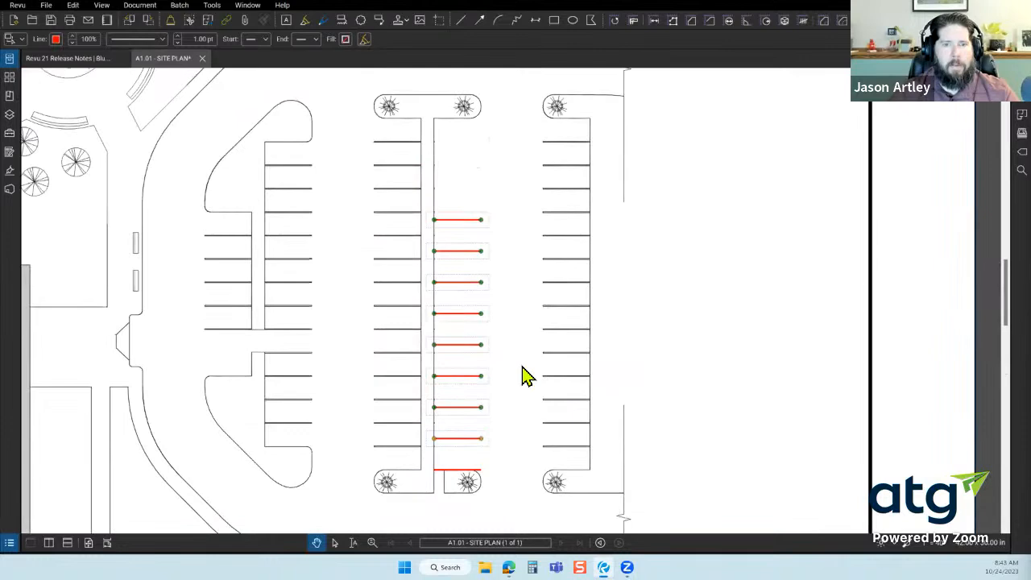
pyautogui.click(521, 200)
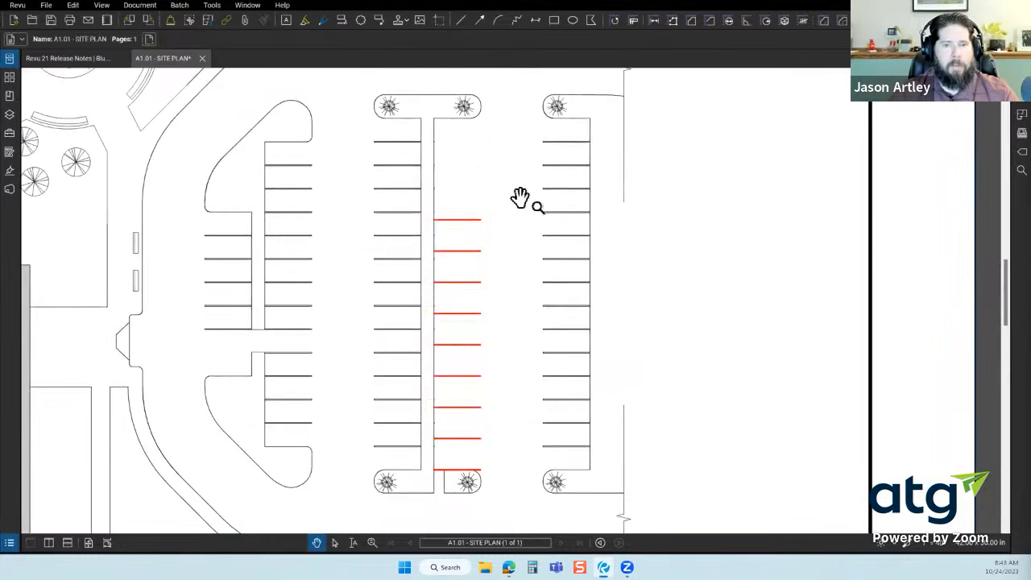
# Start Multiply on the uppermost red stall line and set the copy direction to Up
pyautogui.click(461, 220)
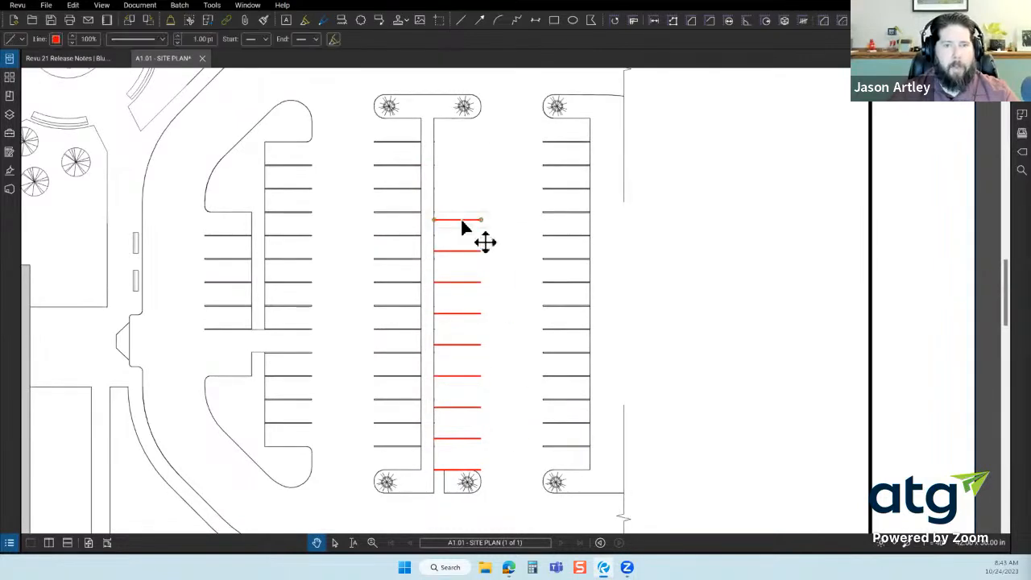
pyautogui.rightClick(461, 221)
pyautogui.click(481, 271)
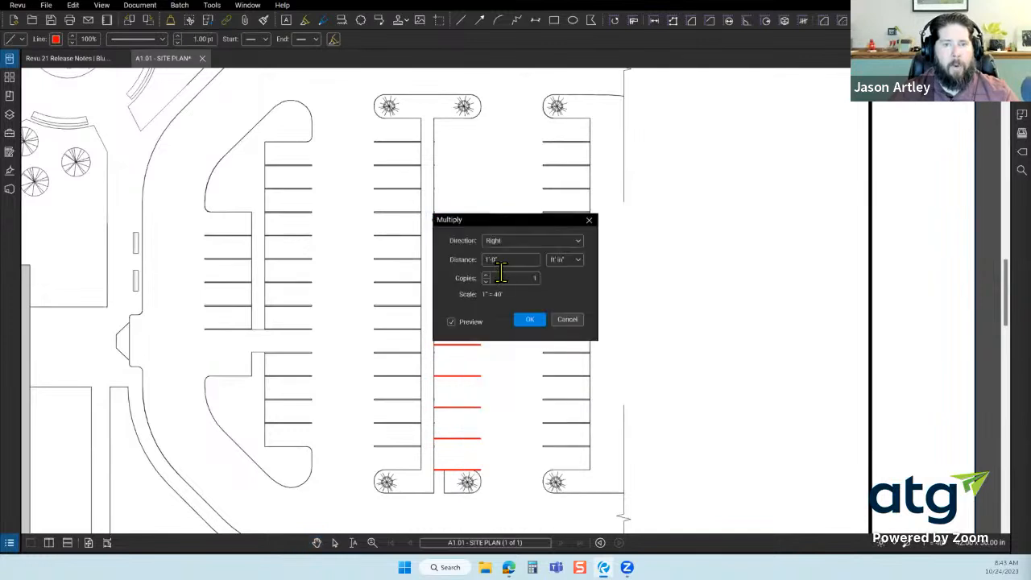
pyautogui.moveTo(524, 219); pyautogui.dragTo(596, 208)
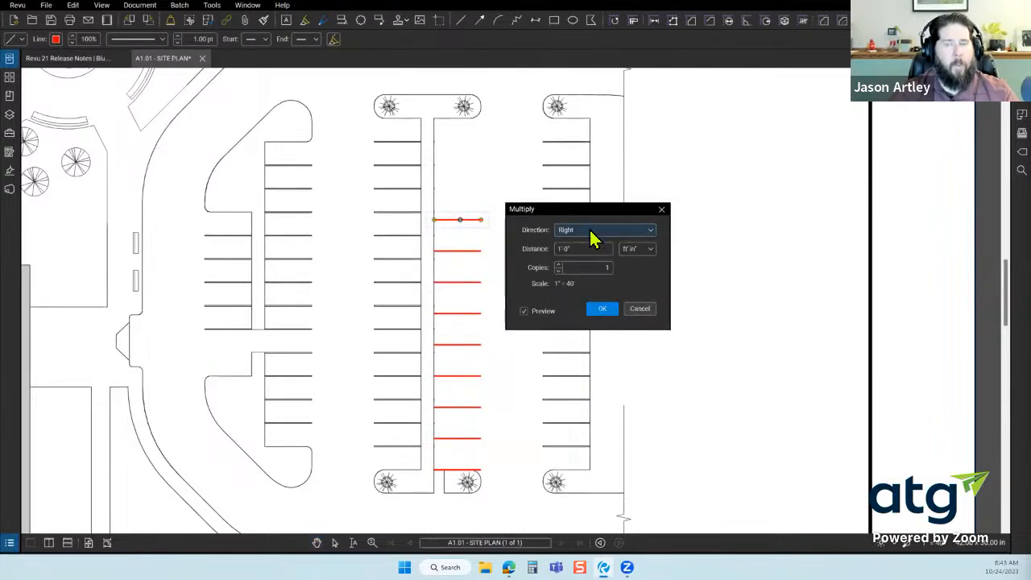
pyautogui.click(589, 232)
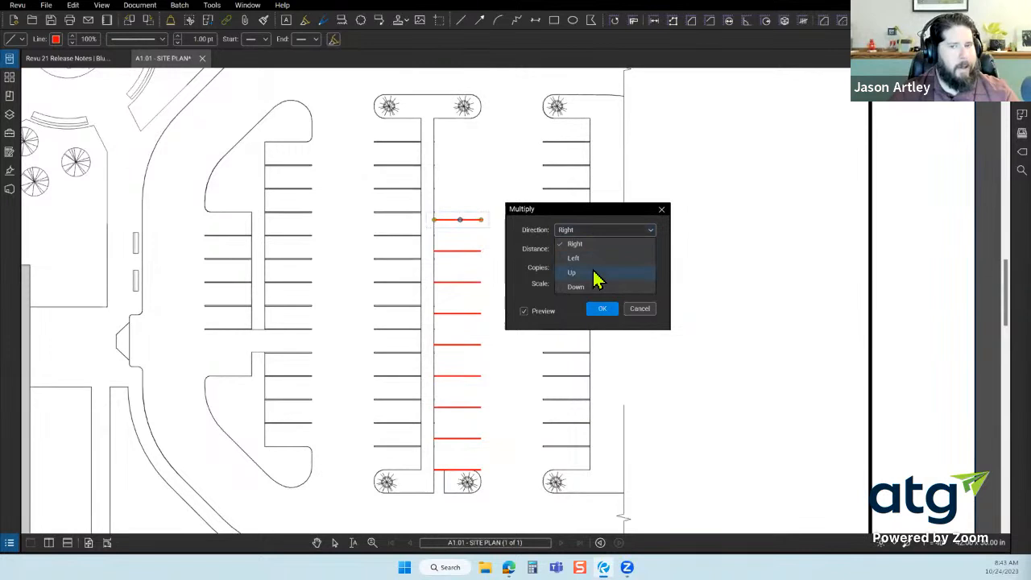
pyautogui.click(596, 232)
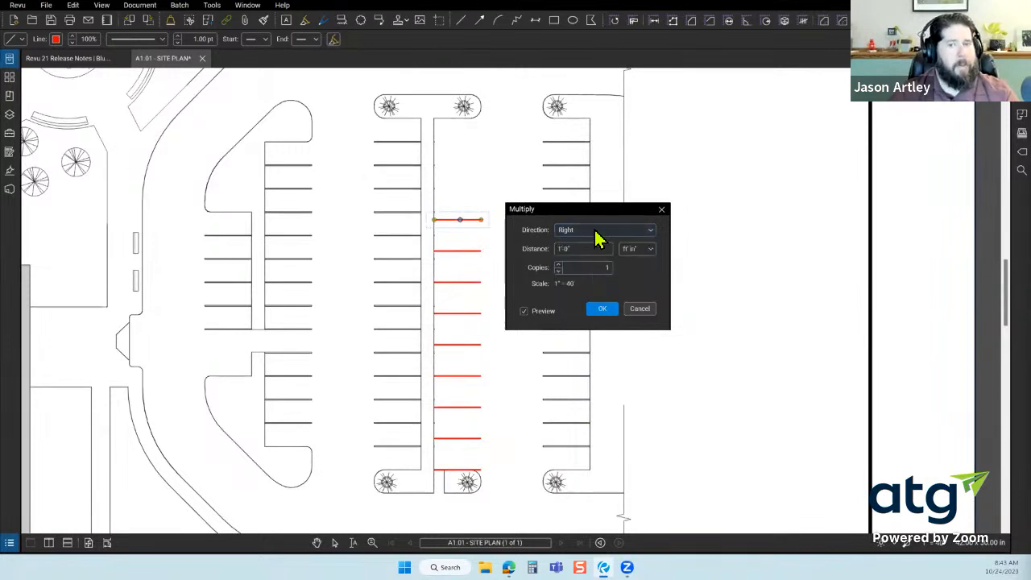
pyautogui.click(595, 234)
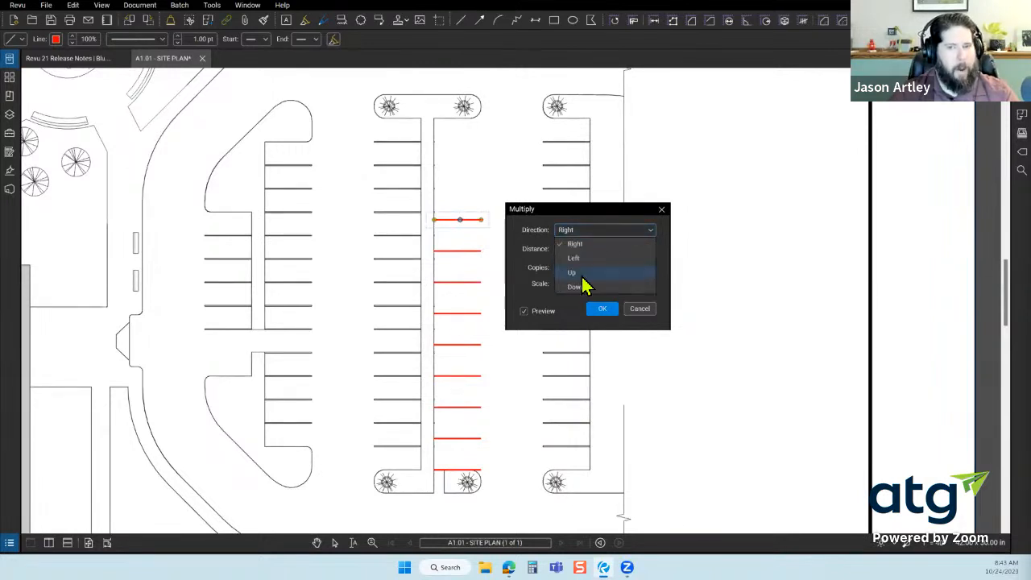
pyautogui.click(584, 278)
# Set the distance to 12 ft and create 3 upward copies of the uppermost red stall line
pyautogui.click(638, 249)
pyautogui.click(644, 278)
pyautogui.write('12')
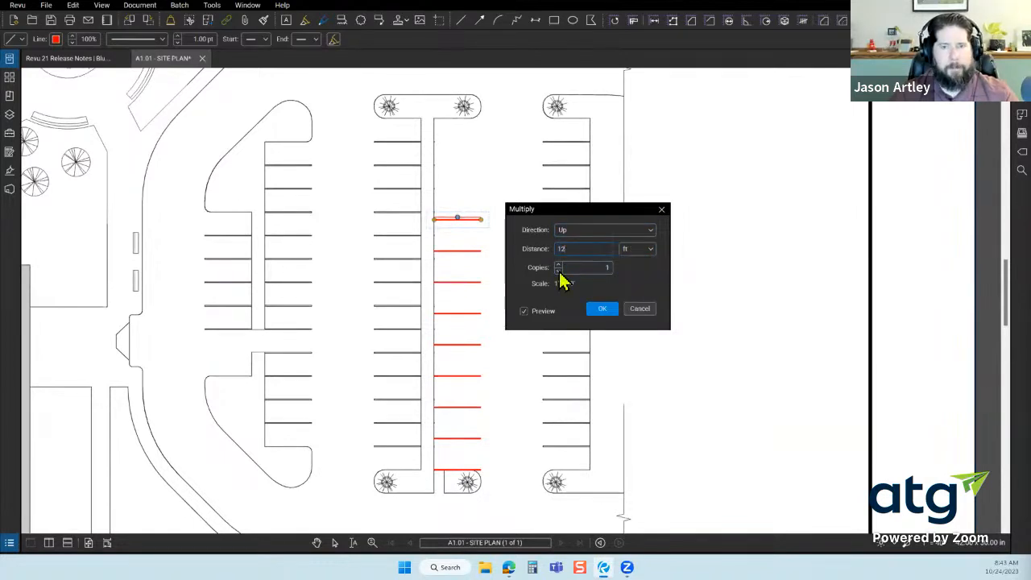
pyautogui.click(558, 265)
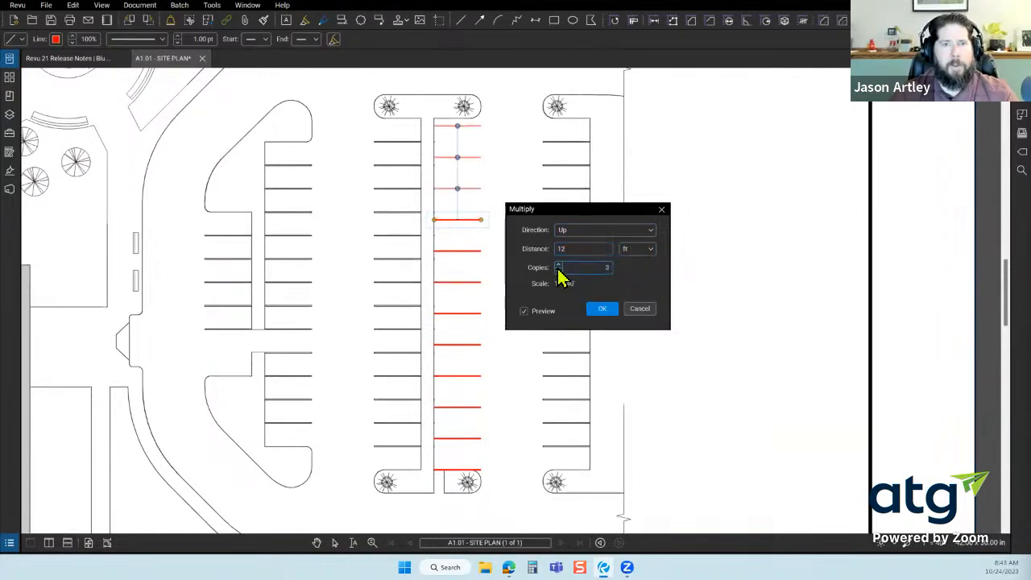
pyautogui.click(613, 309)
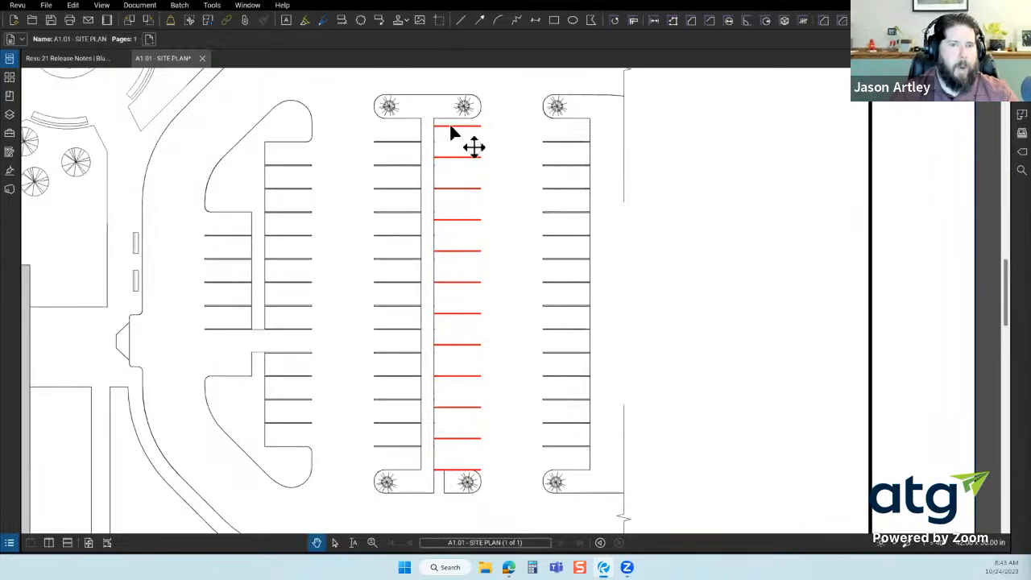
# Examine the redrawn red stall lines against the neighbouring parking rows and the surrounding site plan
pyautogui.scroll(-1, 774, 311)
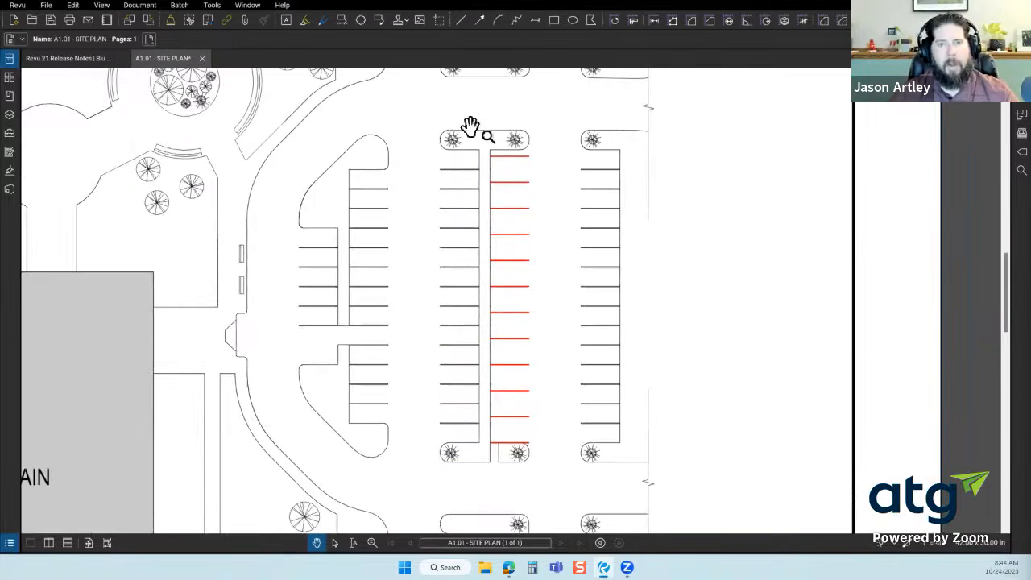
pyautogui.scroll(1, 498, 130)
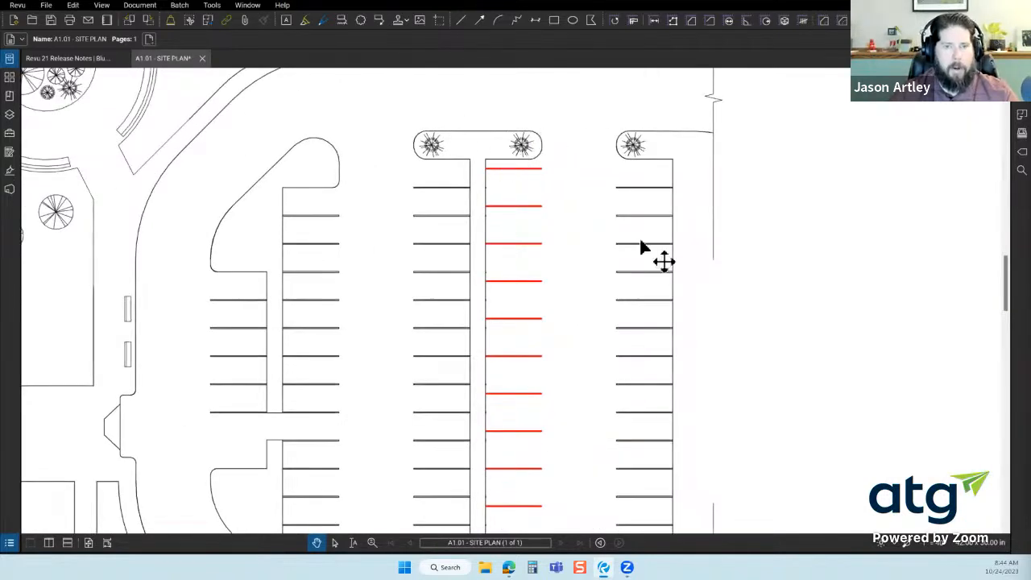
pyautogui.scroll(-1, 568, 322)
pyautogui.scroll(-1, 557, 467)
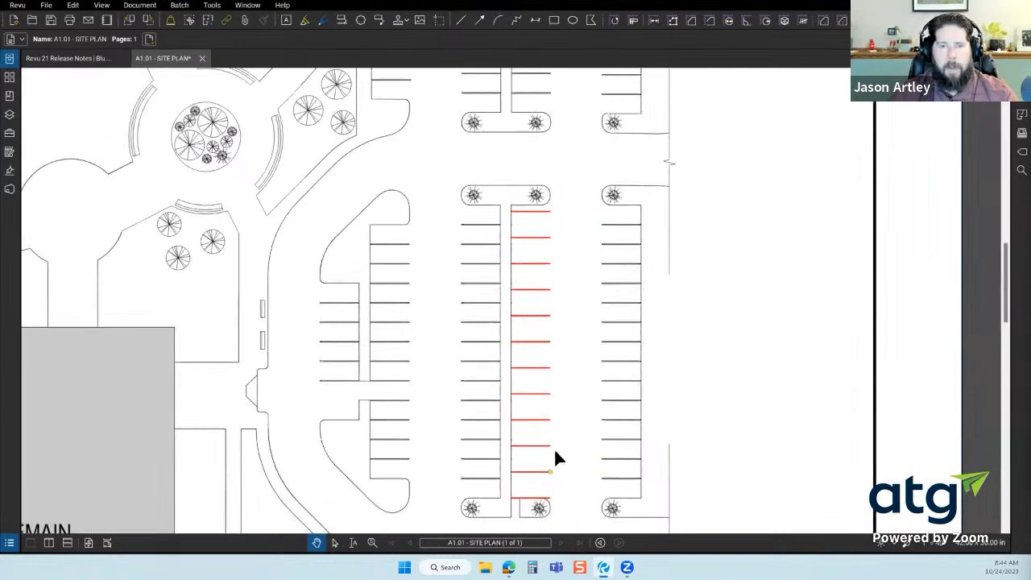
pyautogui.scroll(1, 554, 466)
pyautogui.scroll(1, 554, 480)
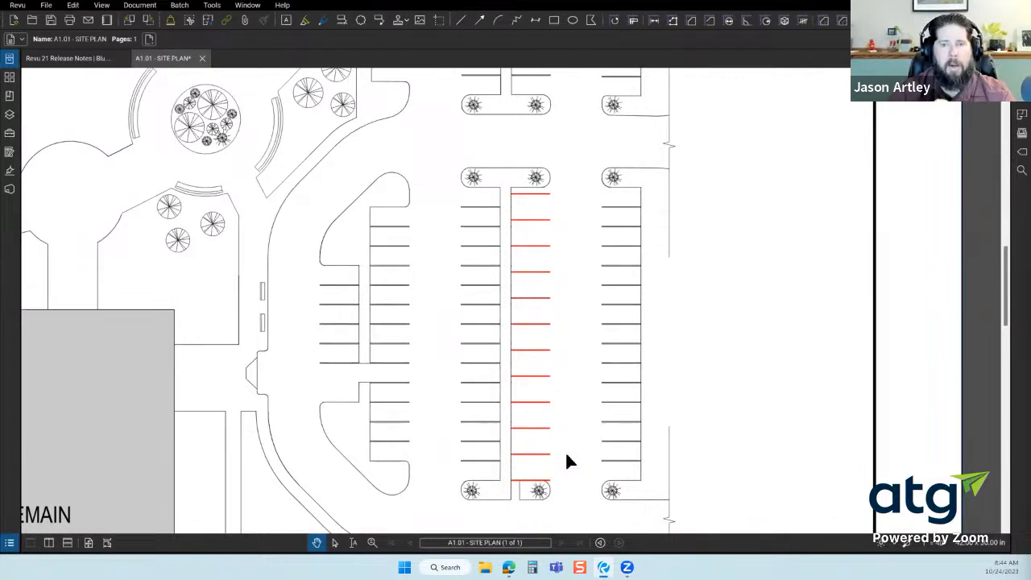
pyautogui.scroll(-4, 610, 411)
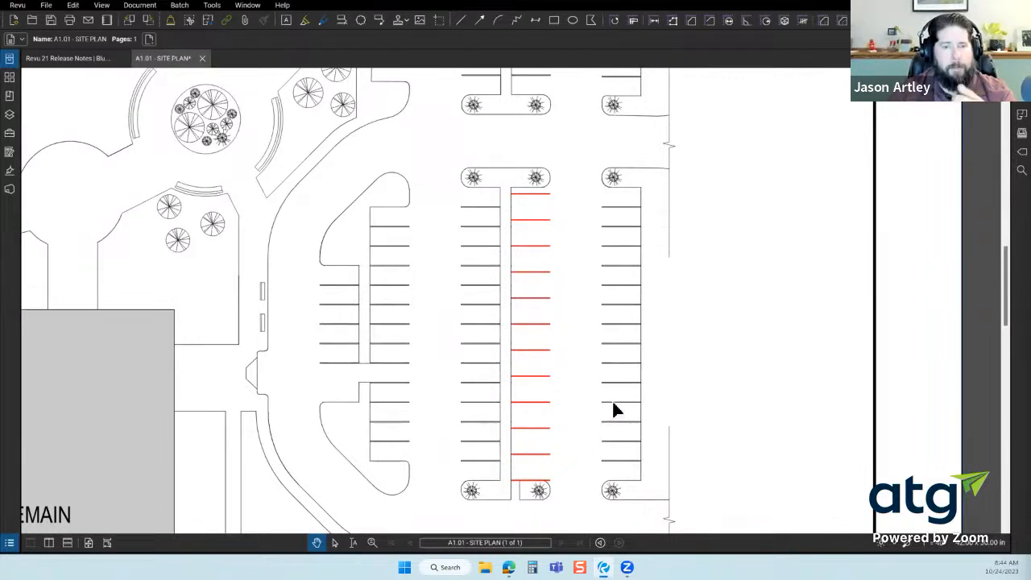
pyautogui.scroll(-3, 576, 321)
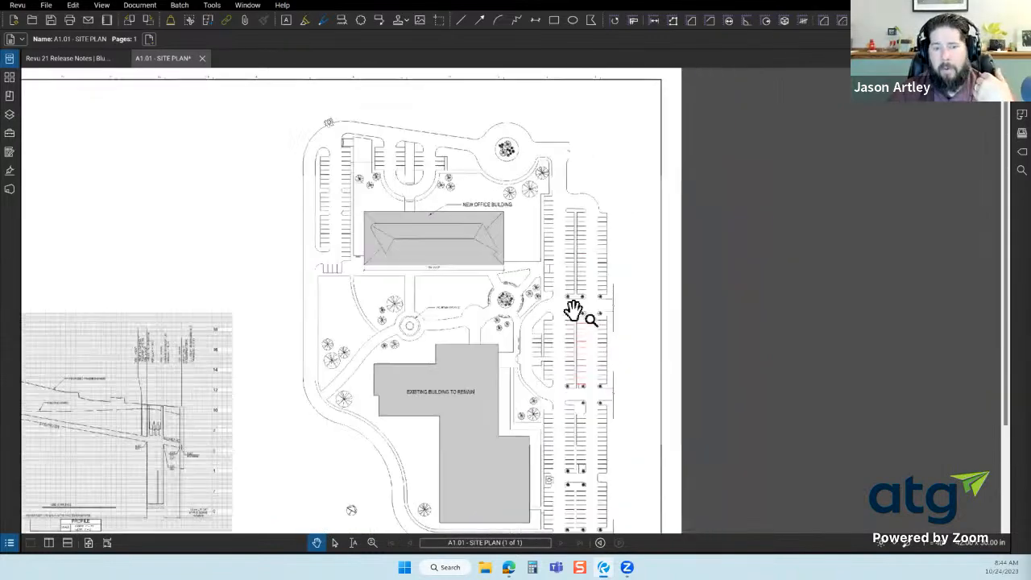
pyautogui.scroll(4, 463, 495)
pyautogui.scroll(-2, 425, 515)
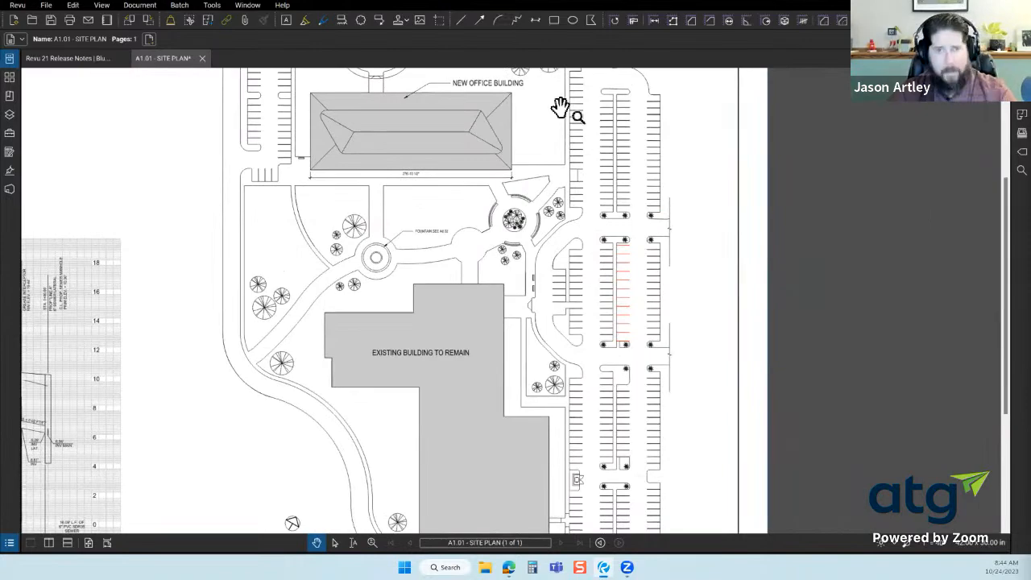
pyautogui.scroll(3, 560, 108)
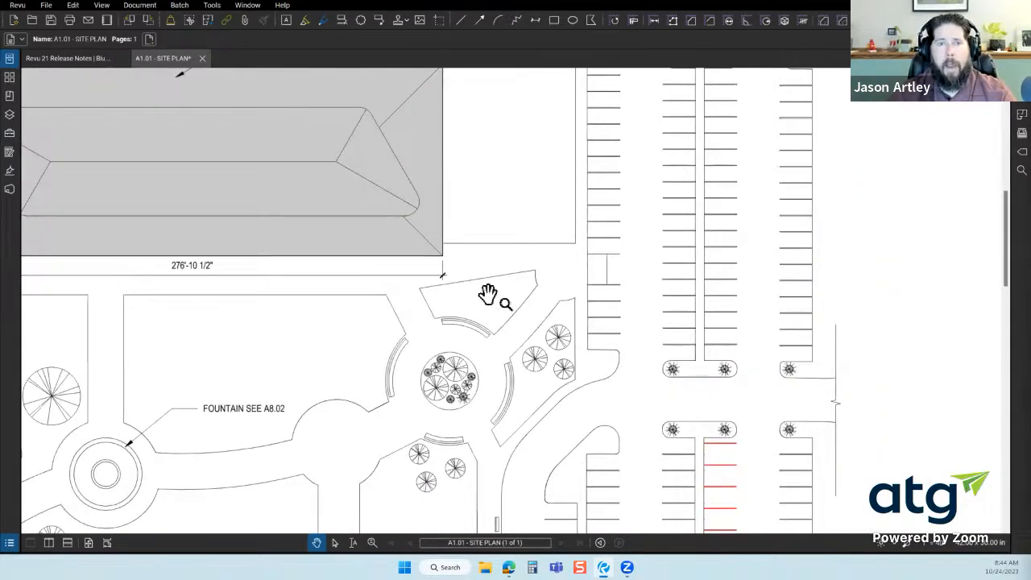
pyautogui.scroll(-2, 422, 462)
pyautogui.scroll(1, 484, 229)
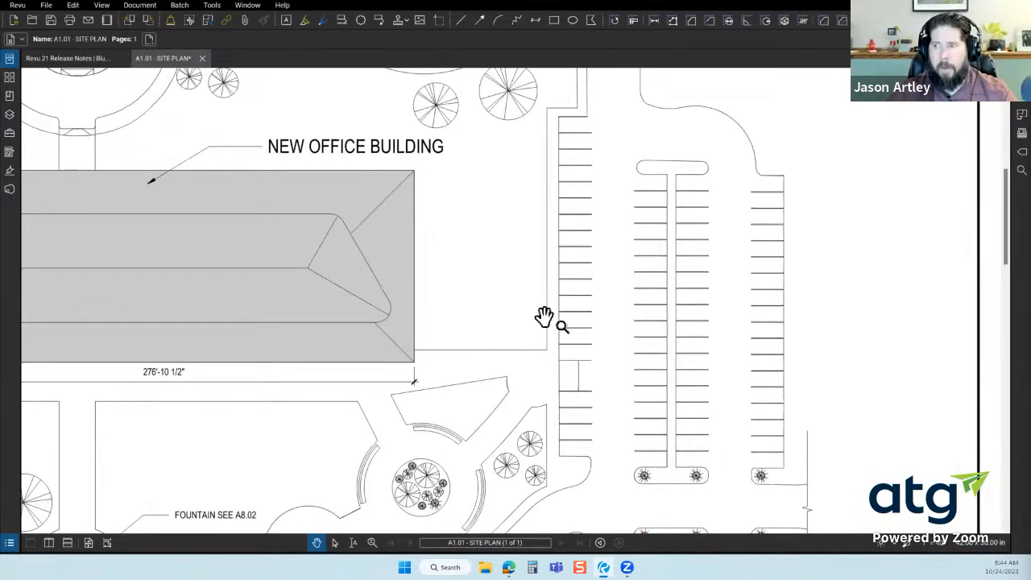
pyautogui.scroll(-2, 542, 316)
pyautogui.moveTo(591, 420); pyautogui.dragTo(571, 185)
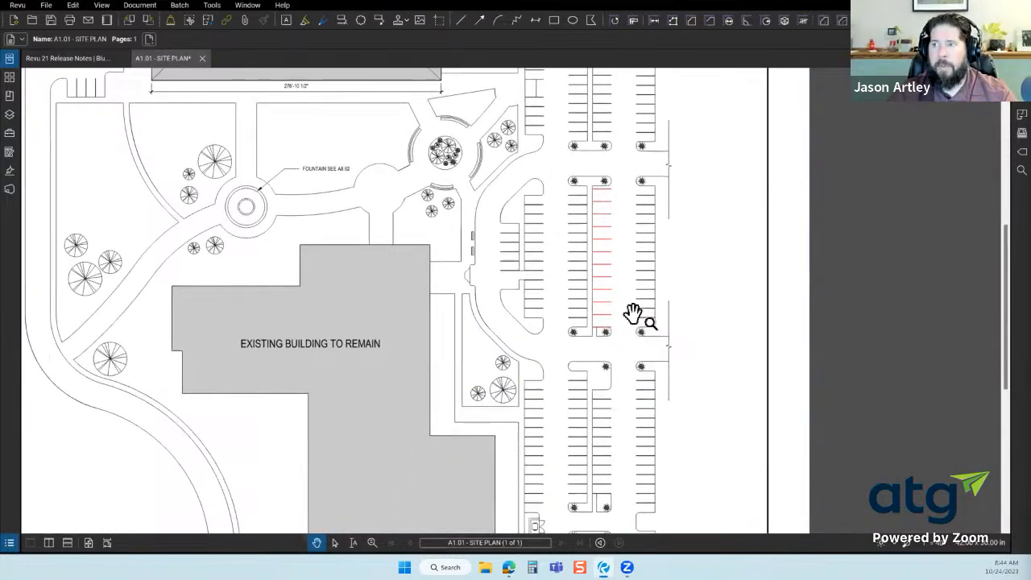
pyautogui.scroll(2, 633, 314)
pyautogui.scroll(2, 621, 233)
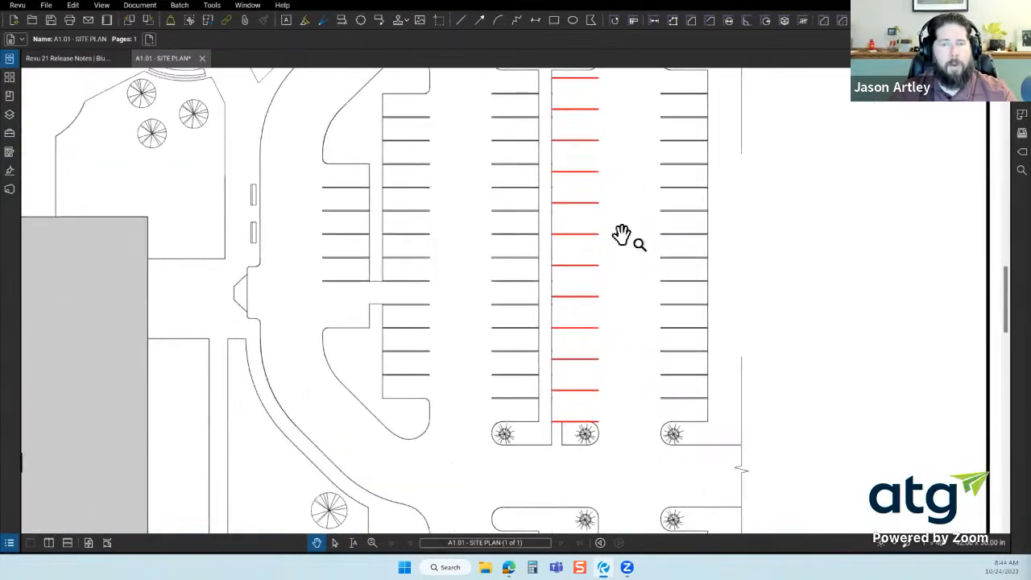
pyautogui.scroll(-1, 632, 380)
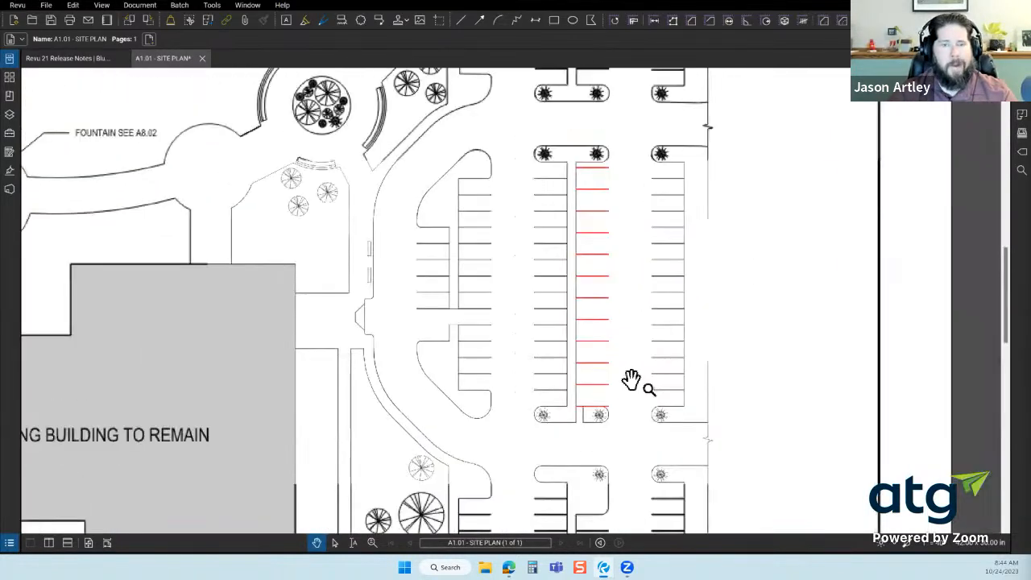
# Draw a four-segment zigzag polylength measurement about 25 ft long in the aisle beside the lower curved island
pyautogui.click(674, 20)
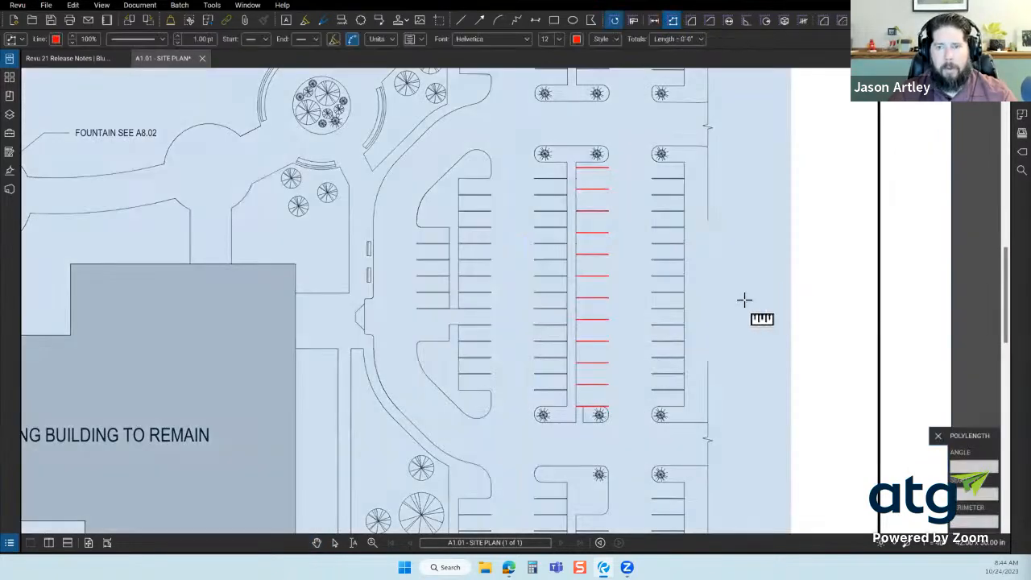
pyautogui.scroll(2, 439, 359)
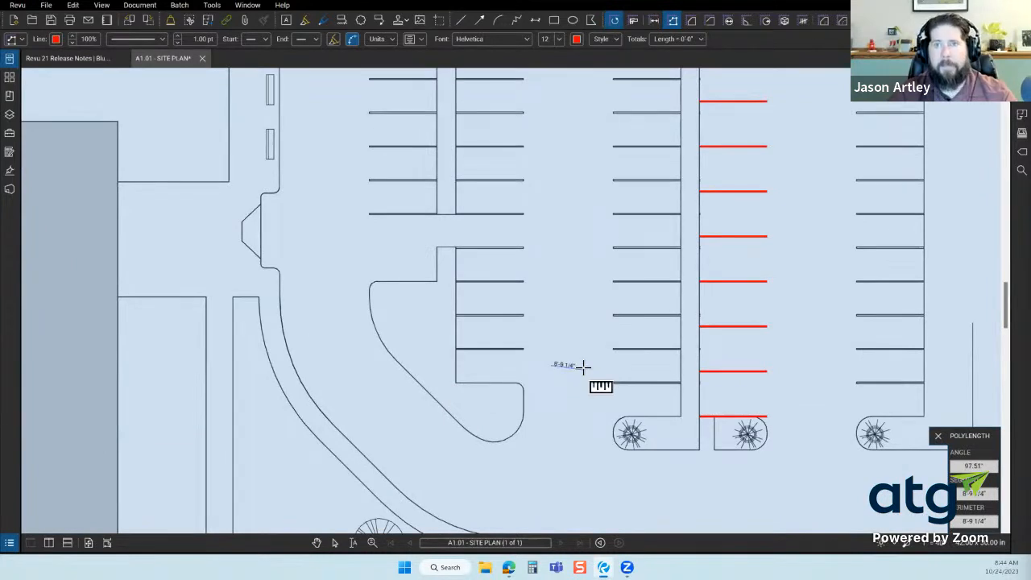
pyautogui.click(544, 387)
pyautogui.click(558, 400)
pyautogui.click(544, 419)
pyautogui.doubleClick(562, 435)
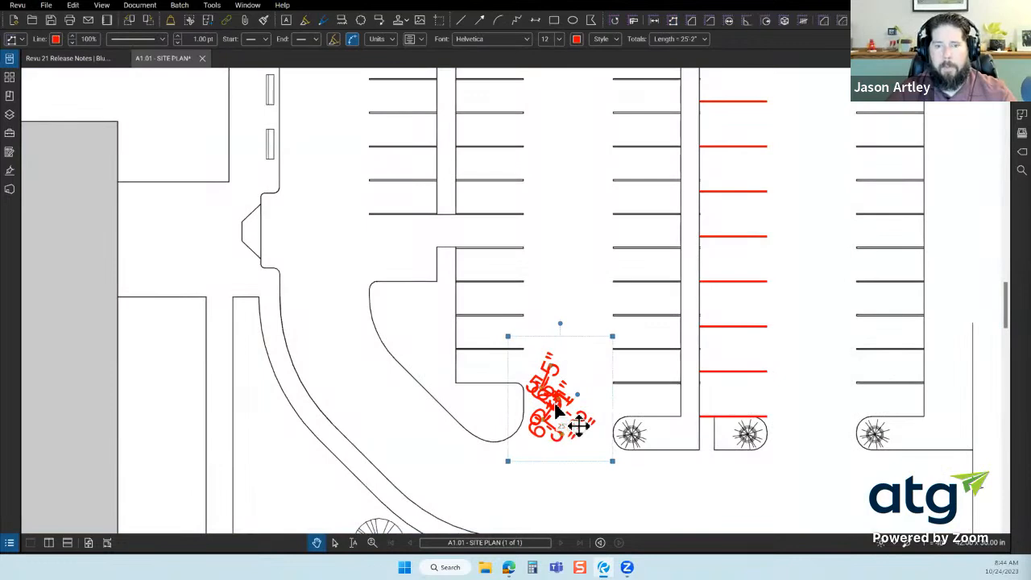
# Turn off the caption and the segment values of the zigzag measurement
pyautogui.click(1022, 77)
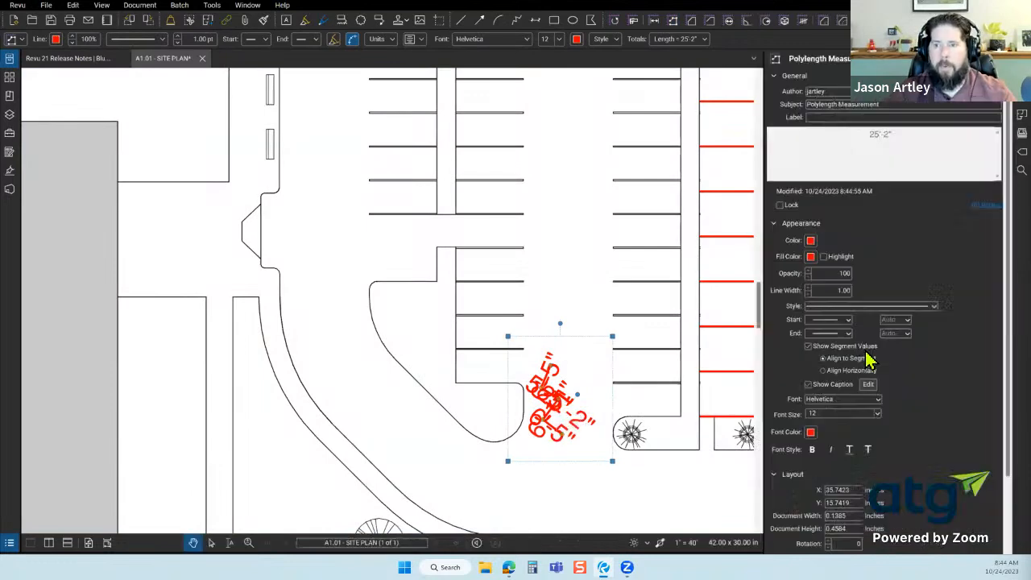
pyautogui.click(809, 385)
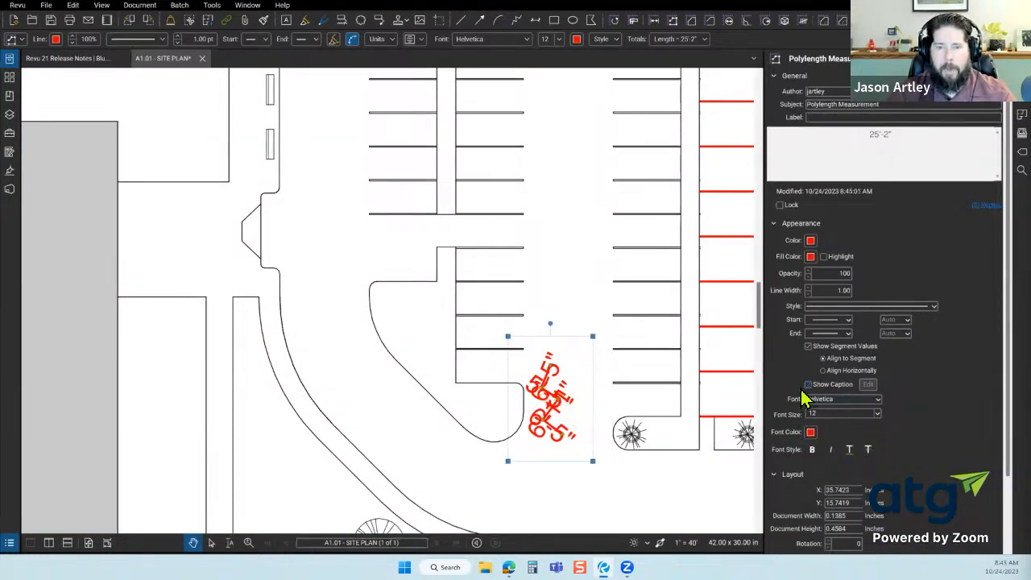
pyautogui.click(810, 347)
pyautogui.click(810, 349)
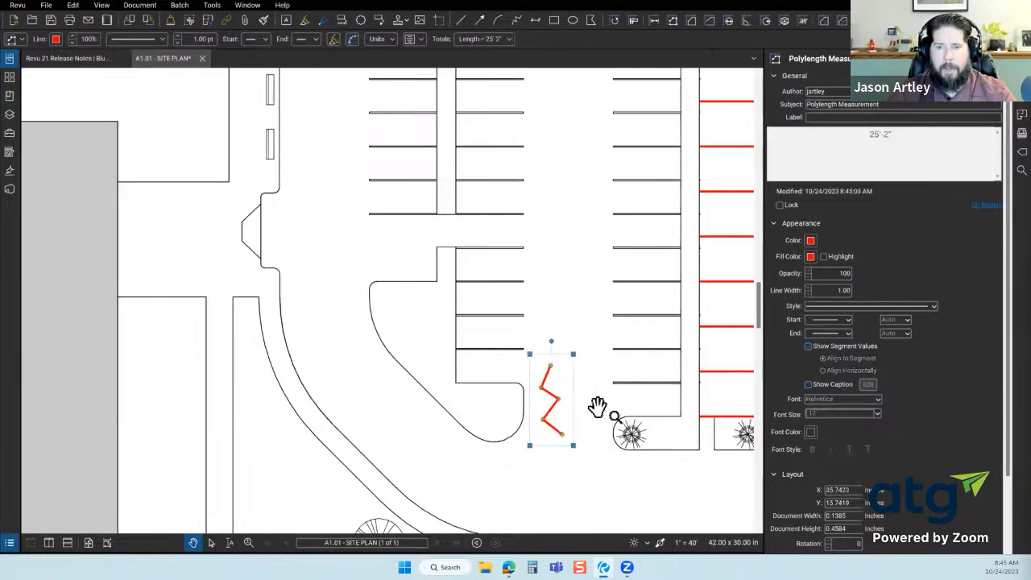
# Start Multiply on the zigzag measurement and set the copy direction to Left
pyautogui.rightClick(546, 395)
pyautogui.click(581, 239)
pyautogui.click(506, 241)
pyautogui.click(504, 271)
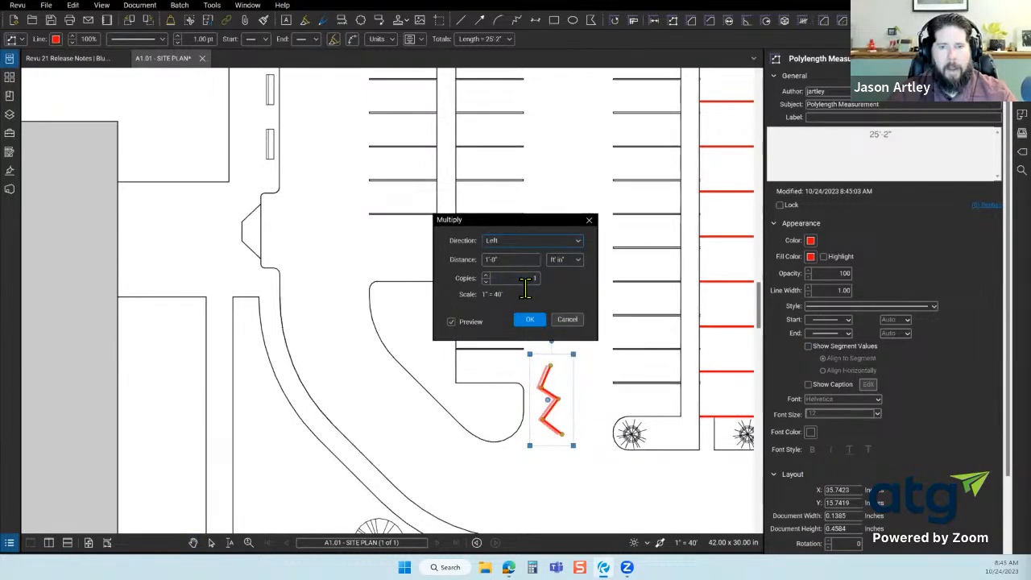
# Set the distance between the zigzag copies to 3 ft and the number of copies to 11
pyautogui.click(564, 259)
pyautogui.click(569, 293)
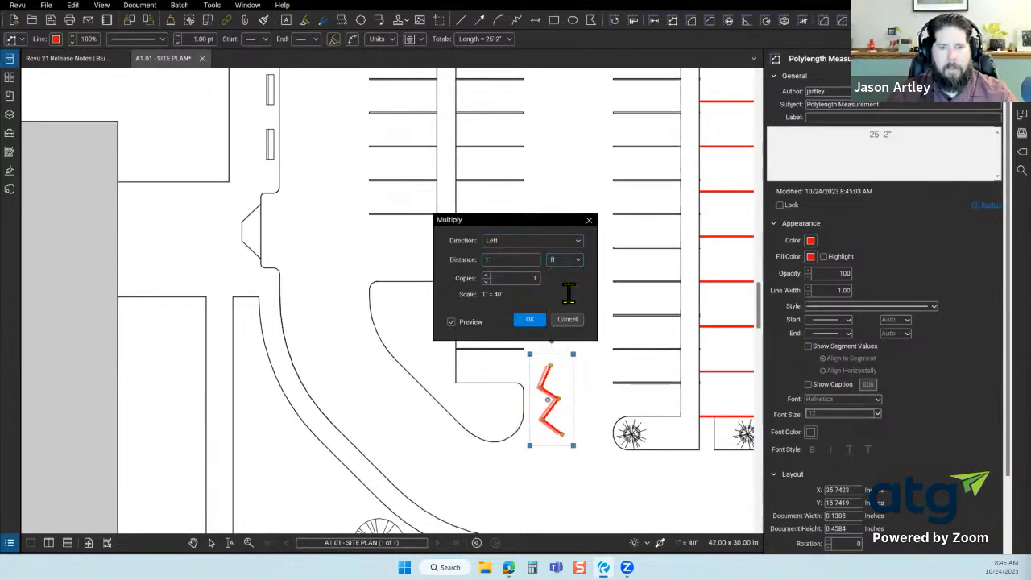
pyautogui.moveTo(531, 263); pyautogui.dragTo(481, 263)
pyautogui.write('3')
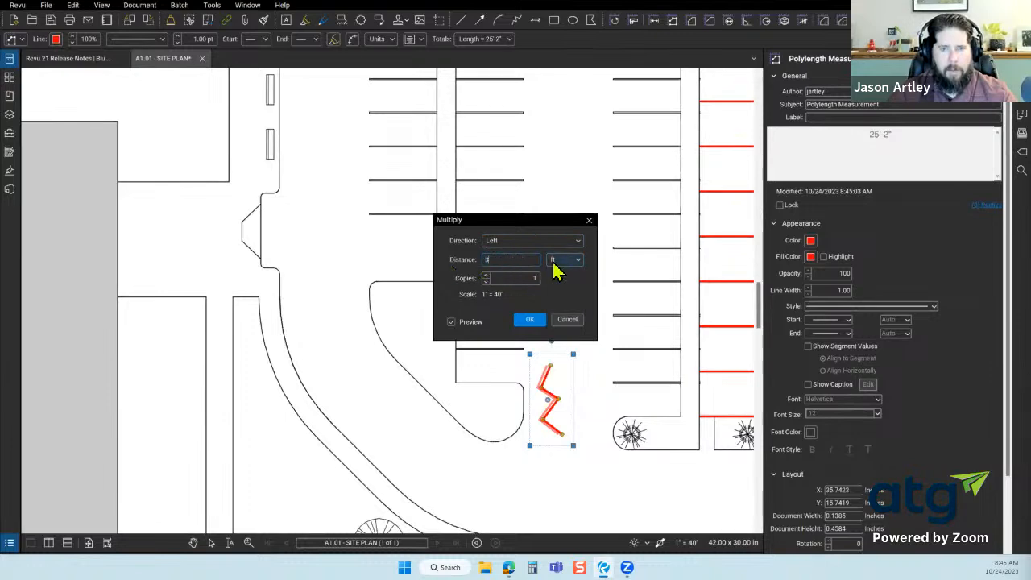
pyautogui.click(486, 275)
pyautogui.click(487, 276)
pyautogui.click(487, 275)
pyautogui.click(486, 276)
pyautogui.click(487, 276)
pyautogui.click(487, 276)
pyautogui.click(487, 276)
pyautogui.click(486, 276)
pyautogui.click(486, 275)
pyautogui.click(487, 276)
# Preview the zigzag copies in the Right, Up and Down directions and set the direction back to Right
pyautogui.click(532, 241)
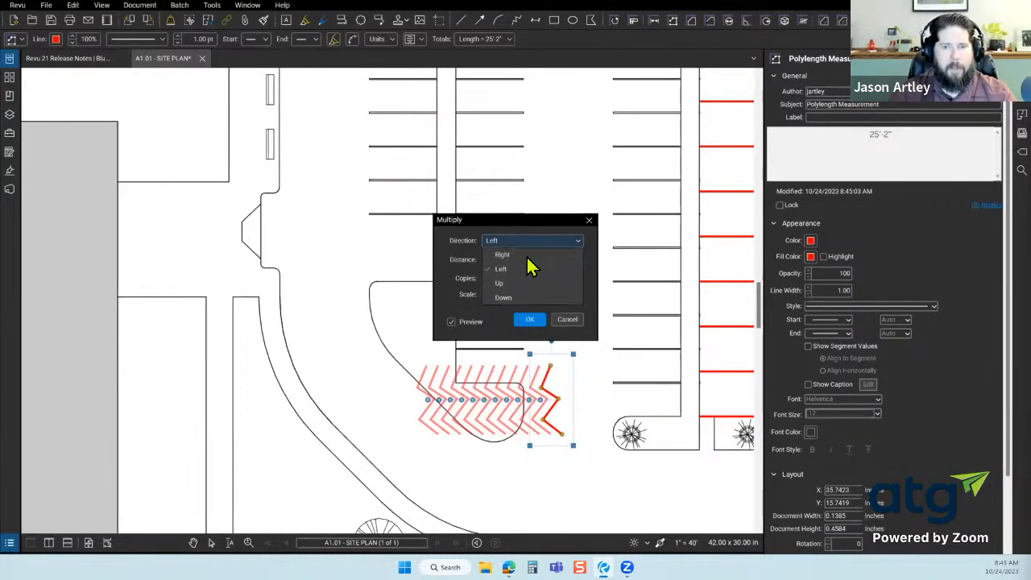
pyautogui.click(516, 255)
pyautogui.click(531, 240)
pyautogui.click(528, 283)
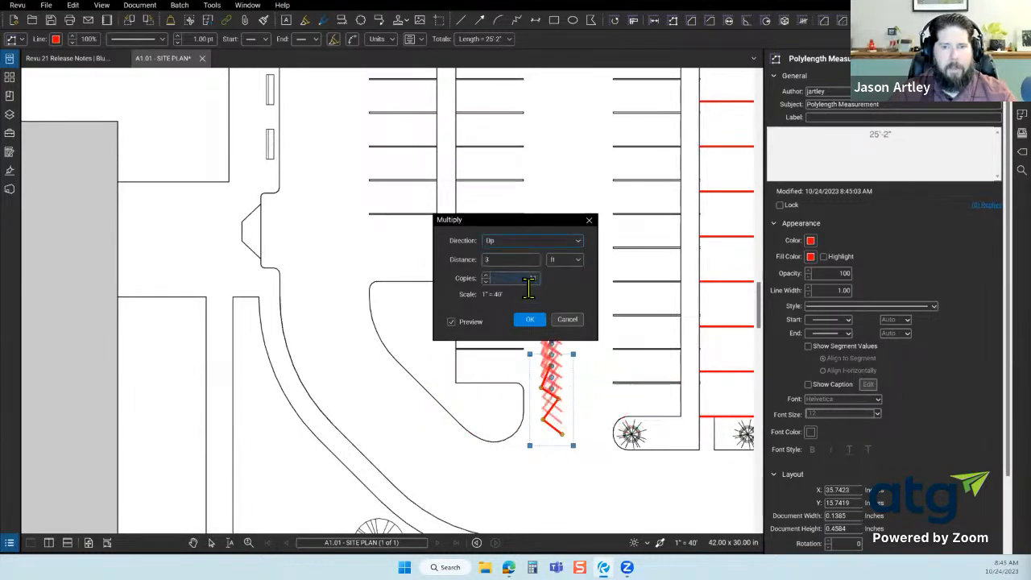
pyautogui.click(525, 241)
pyautogui.click(523, 298)
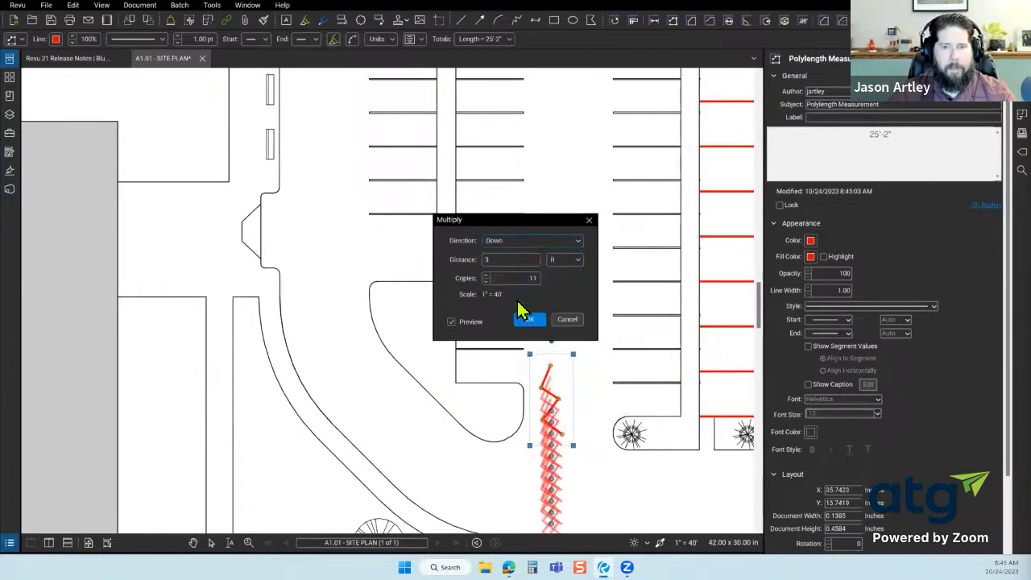
pyautogui.click(526, 240)
pyautogui.click(522, 255)
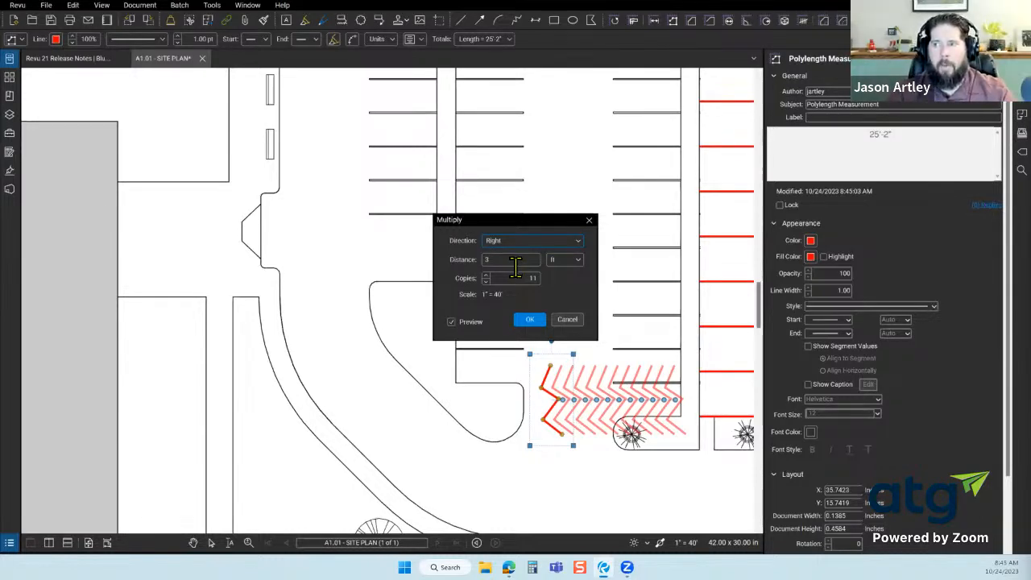
# Leave Multiply without keeping the zigzag copies and delete the original zigzag measurement
pyautogui.click(543, 321)
pyautogui.press('Escape')
pyautogui.press('Escape')
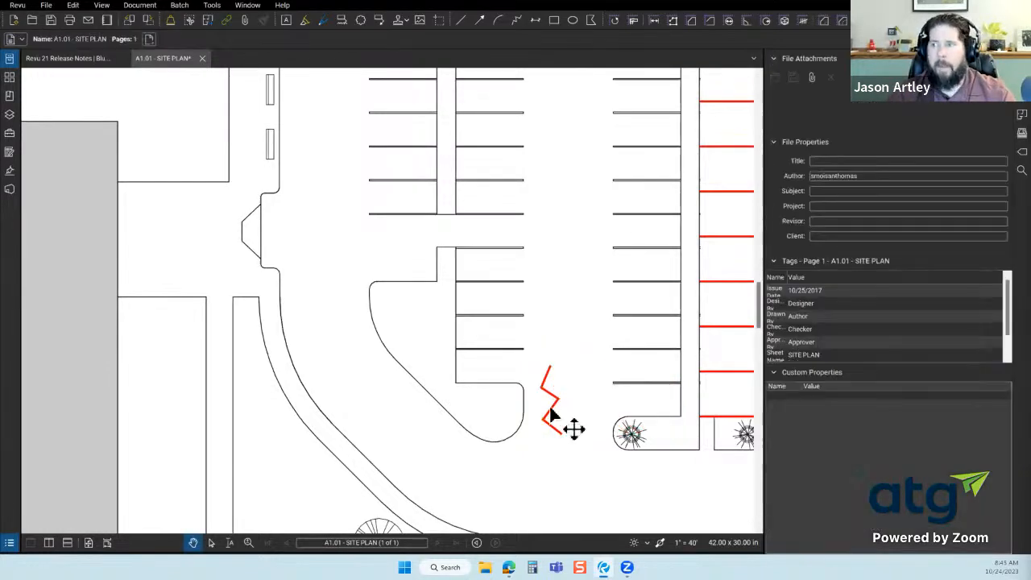
pyautogui.click(551, 409)
pyautogui.press('Delete')
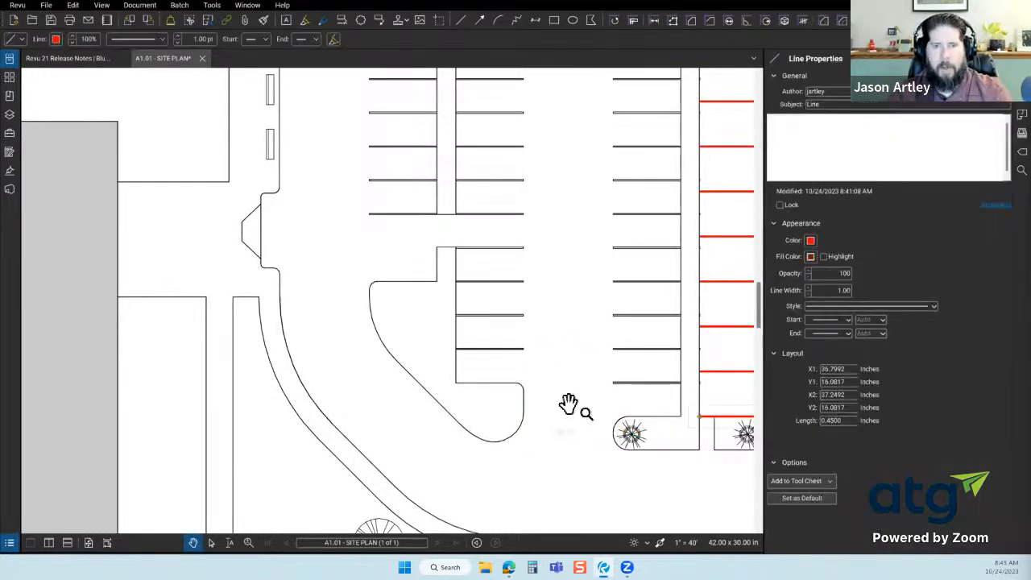
# Capture a snapshot of the upper bench symbol beside the curb and paste it directly over the original bench
pyautogui.scroll(-3, 507, 375)
pyautogui.scroll(5, 362, 182)
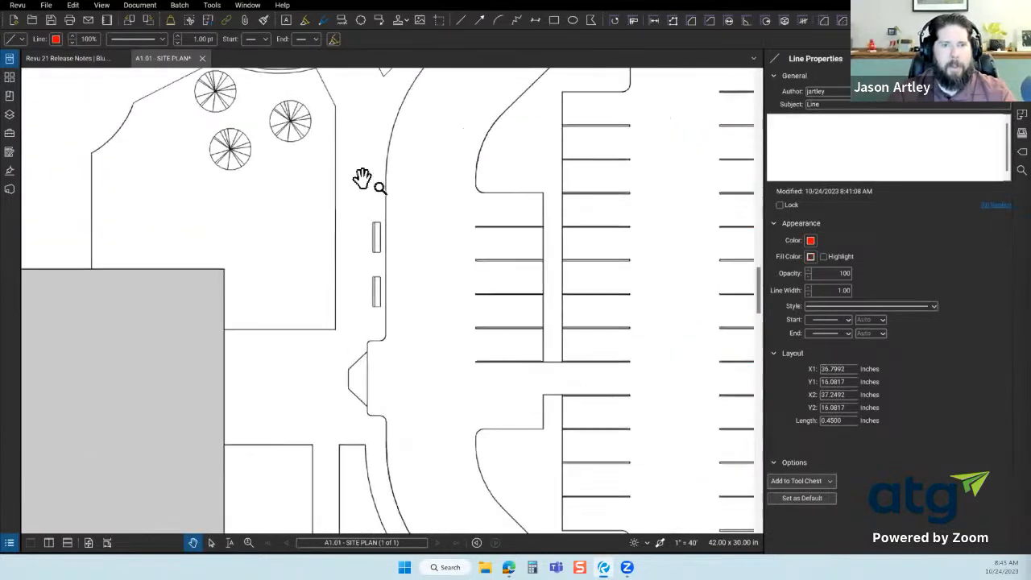
pyautogui.scroll(-5, 403, 421)
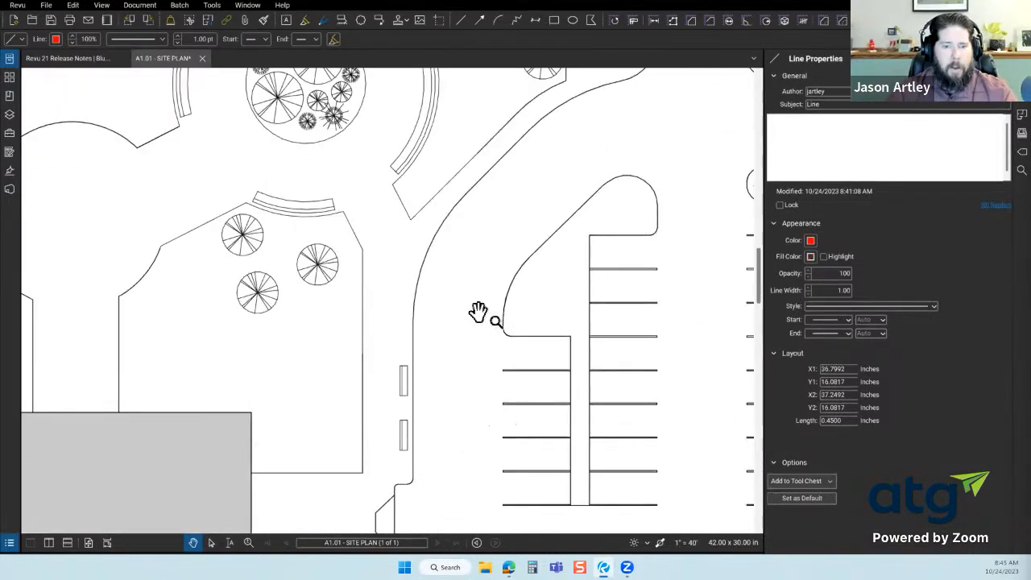
pyautogui.scroll(1, 473, 311)
pyautogui.scroll(5, 405, 368)
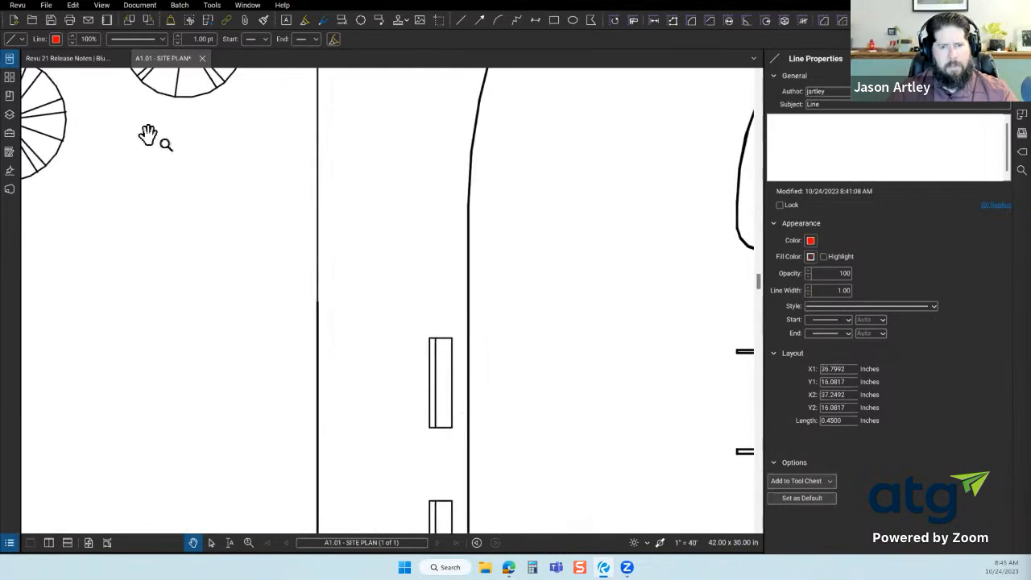
pyautogui.click(67, 6)
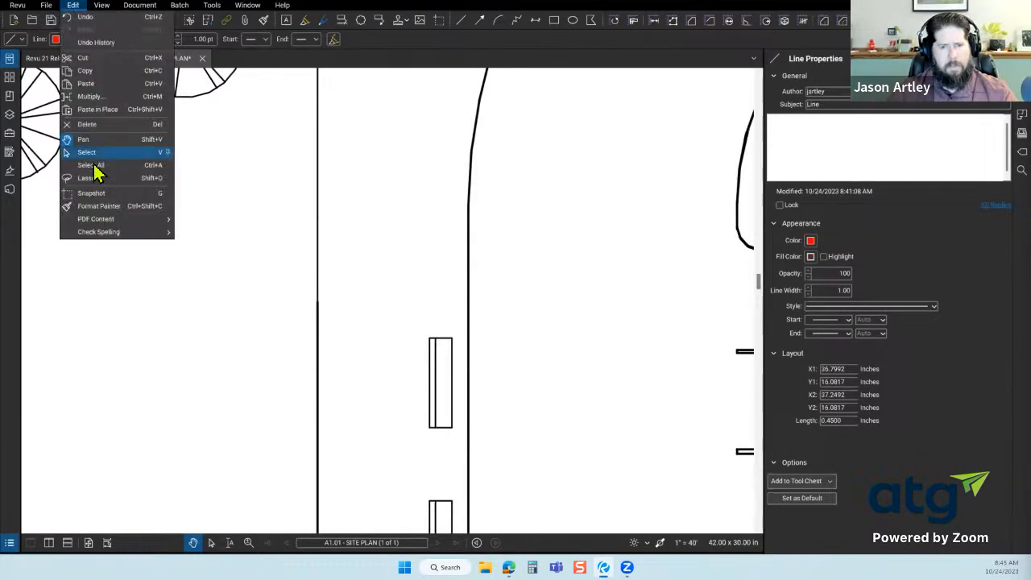
pyautogui.click(145, 195)
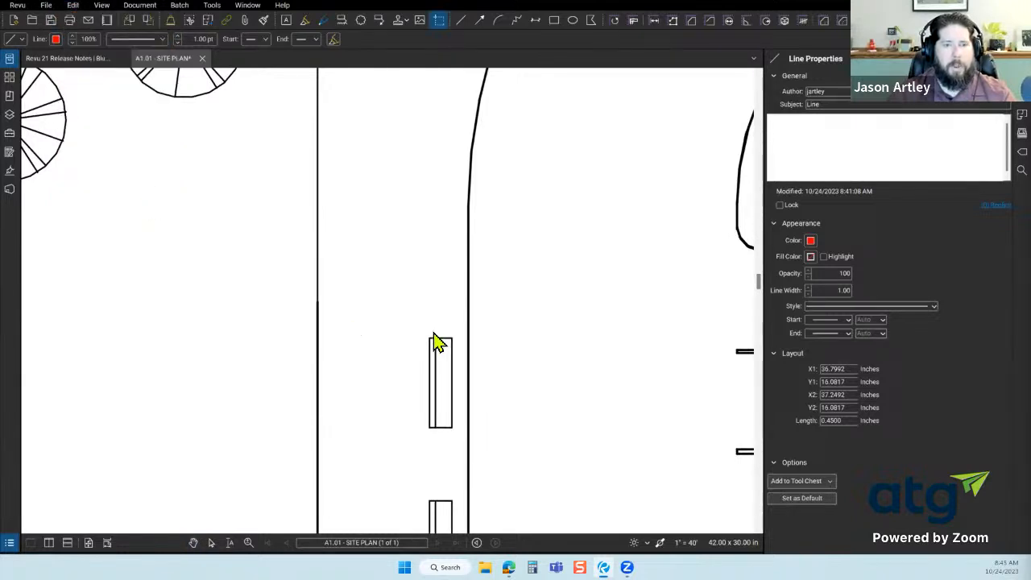
pyautogui.moveTo(426, 337); pyautogui.dragTo(457, 441)
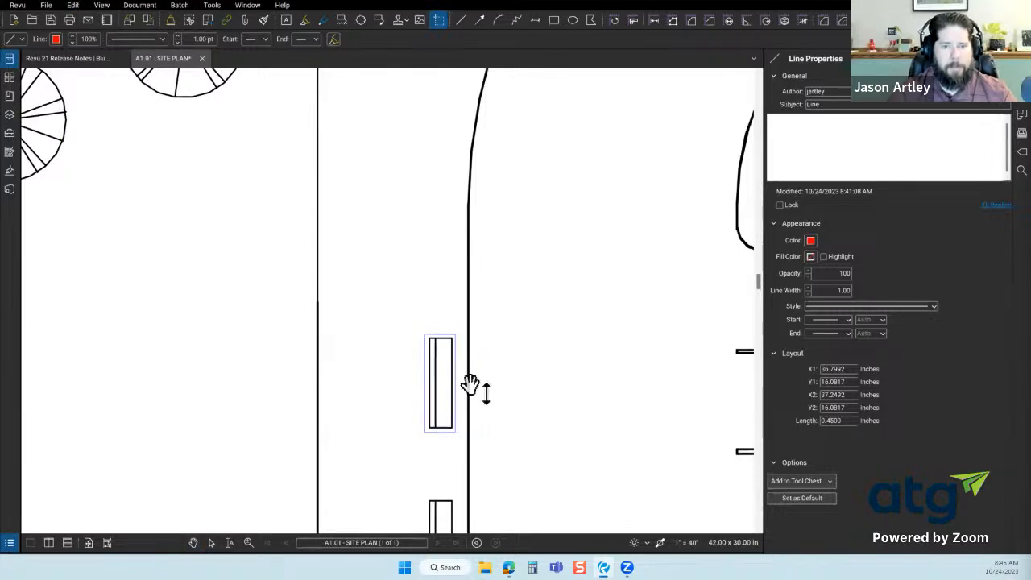
pyautogui.hotkey('ctrl', 'v')
pyautogui.moveTo(484, 346); pyautogui.dragTo(440, 401)
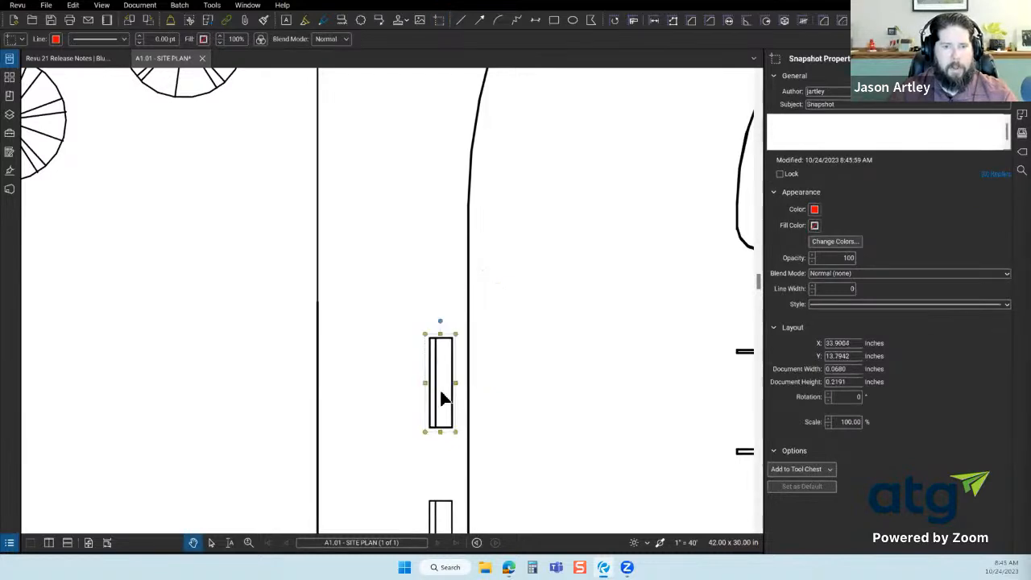
# Start Multiply on the pasted bench snapshot, set the copy direction to Up, and move the dialog clear of the bench
pyautogui.rightClick(440, 400)
pyautogui.click(488, 292)
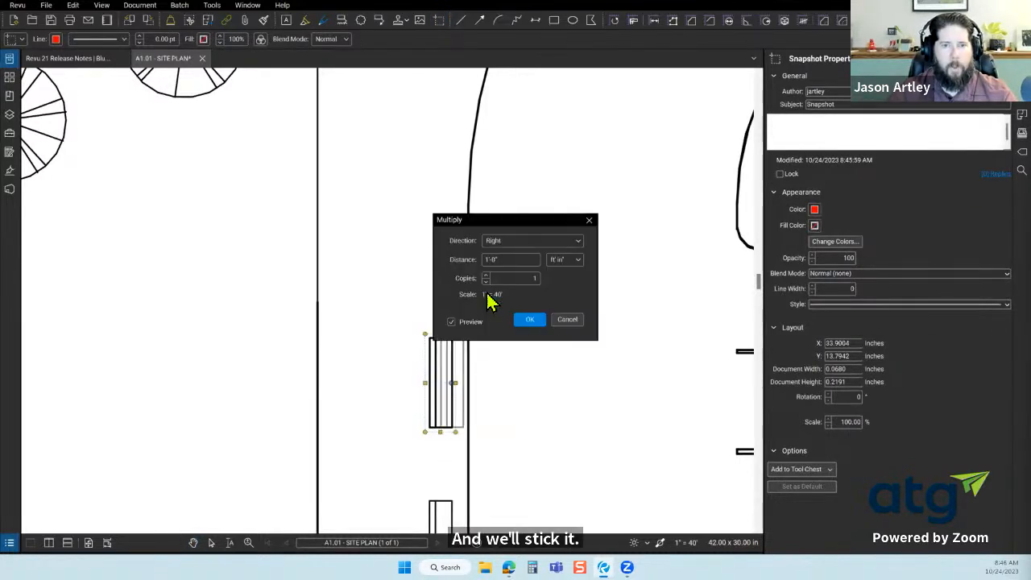
pyautogui.click(521, 241)
pyautogui.click(520, 284)
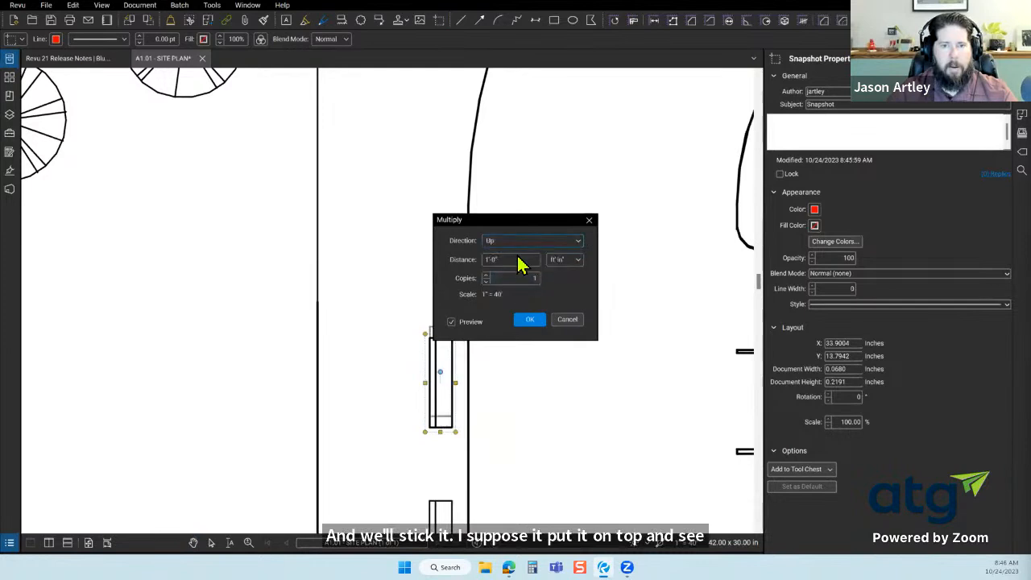
pyautogui.moveTo(522, 224); pyautogui.dragTo(620, 207)
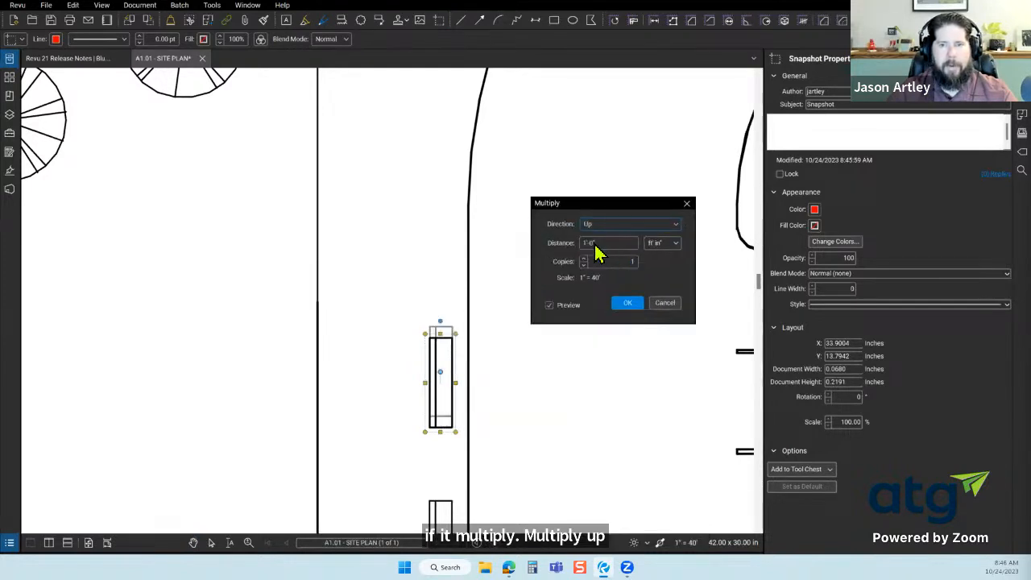
# Create one copy of the bench snapshot with the distance unit in feet and the distance at 20 ft, and clear the selection
pyautogui.click(669, 245)
pyautogui.click(661, 257)
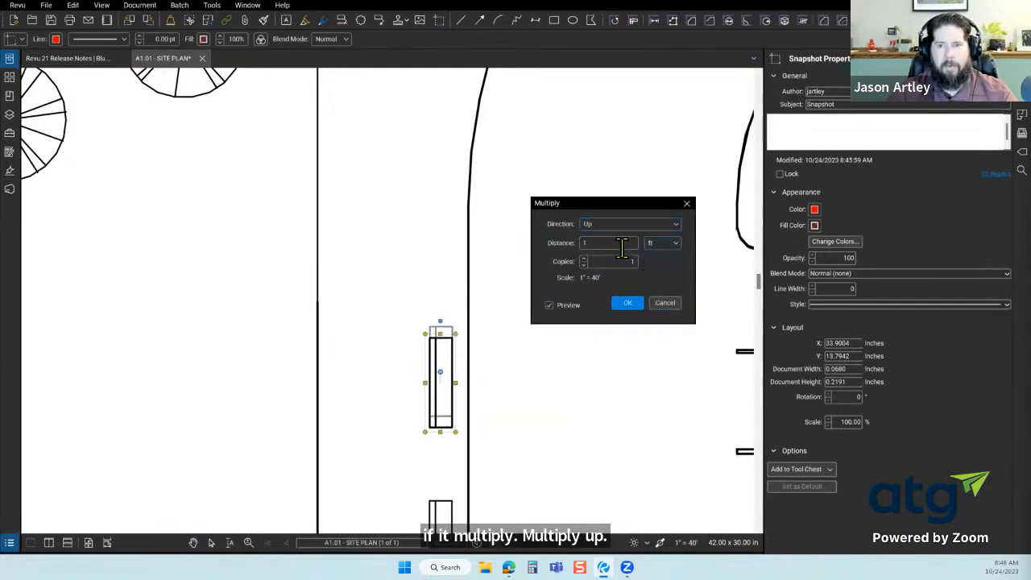
pyautogui.write('8')
pyautogui.press('Tab')
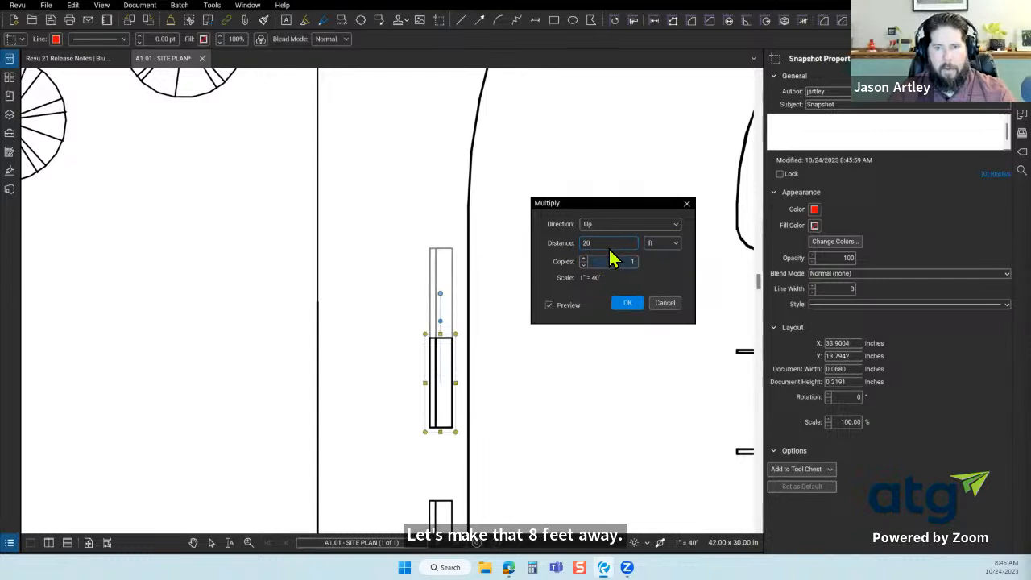
pyautogui.click(615, 262)
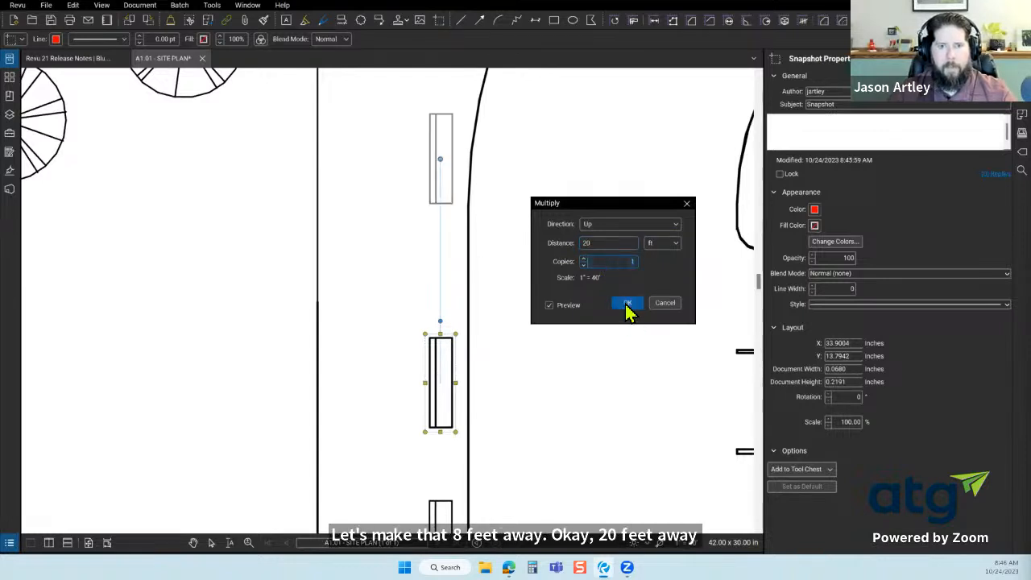
pyautogui.click(626, 306)
pyautogui.scroll(-3, 604, 322)
pyautogui.click(528, 336)
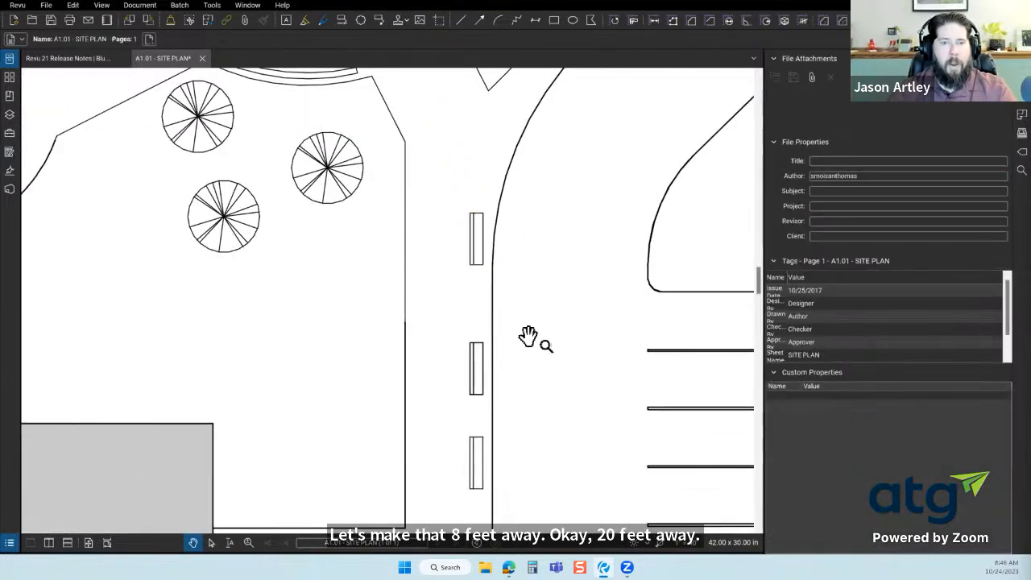
pyautogui.scroll(-1, 529, 339)
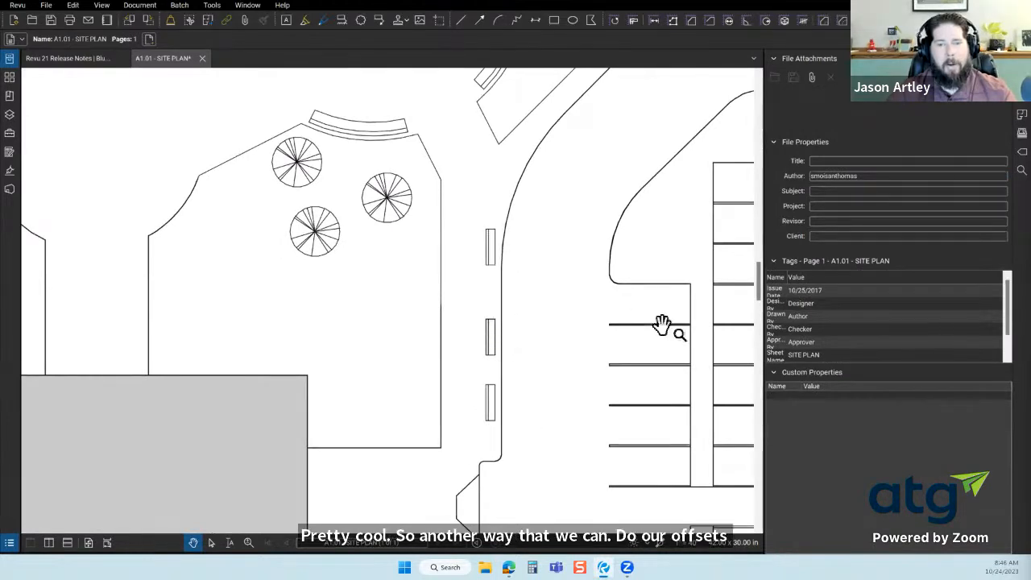
pyautogui.scroll(-2, 663, 327)
pyautogui.scroll(2, 597, 286)
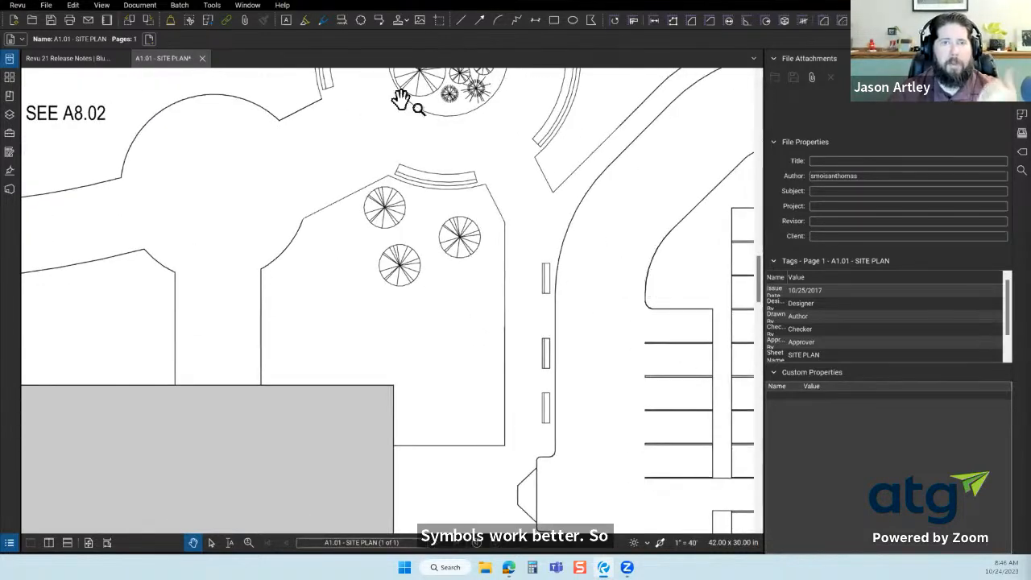
pyautogui.click(216, 6)
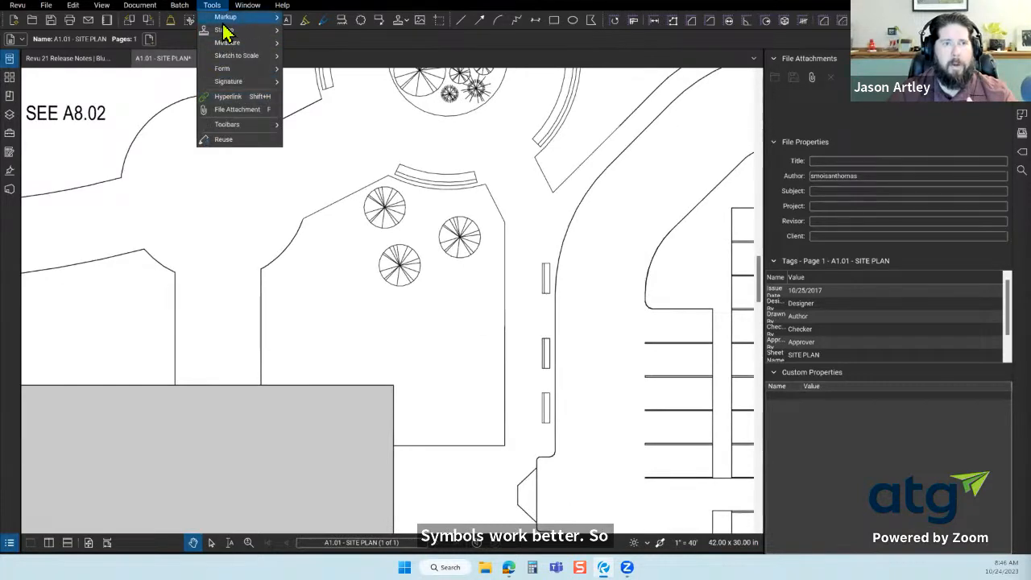
pyautogui.moveTo(227, 18)
pyautogui.click(613, 301)
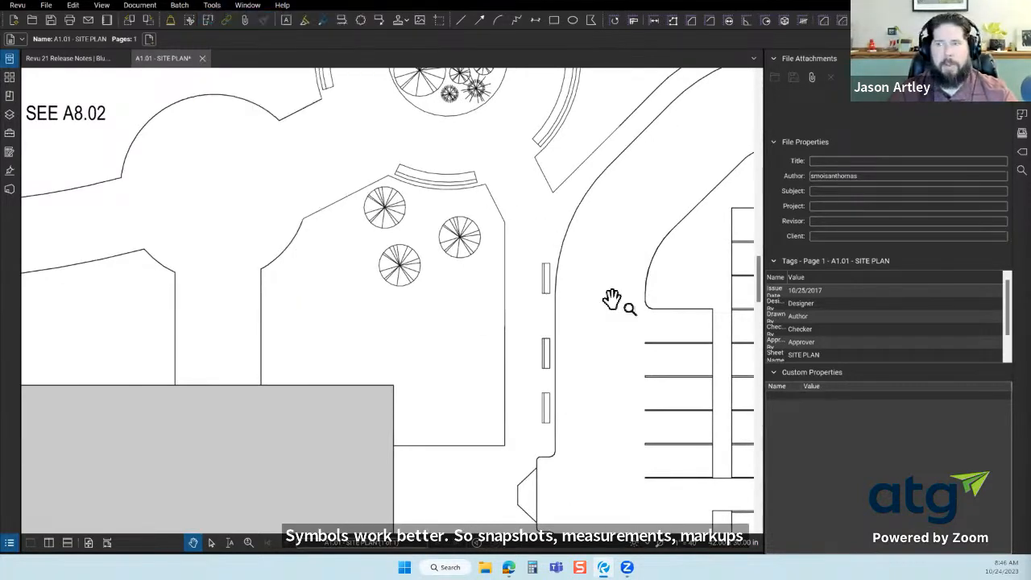
pyautogui.scroll(-3, 515, 294)
pyautogui.scroll(-3, 556, 324)
pyautogui.scroll(2, 548, 212)
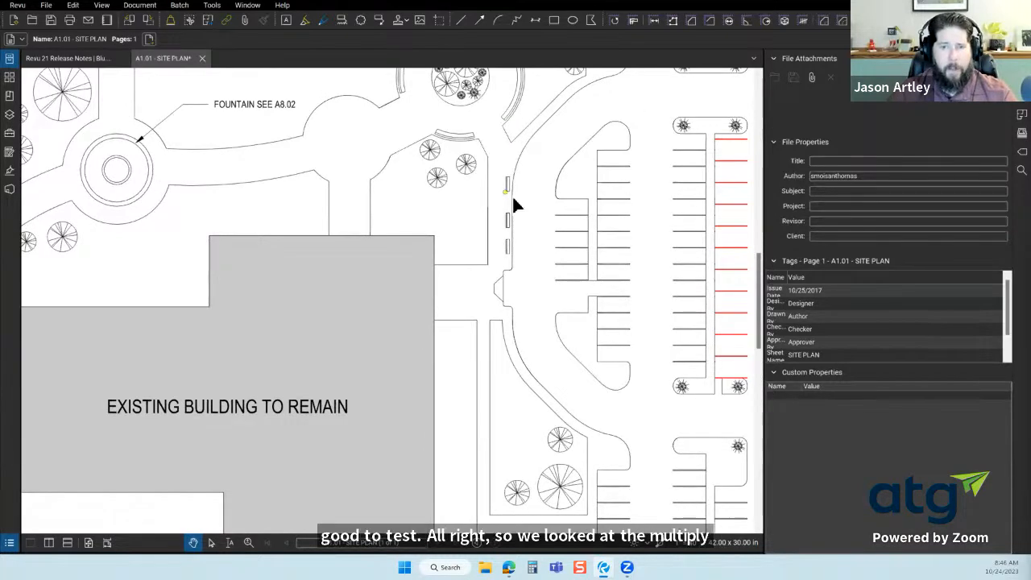
pyautogui.scroll(-2, 505, 296)
pyautogui.scroll(2, 575, 338)
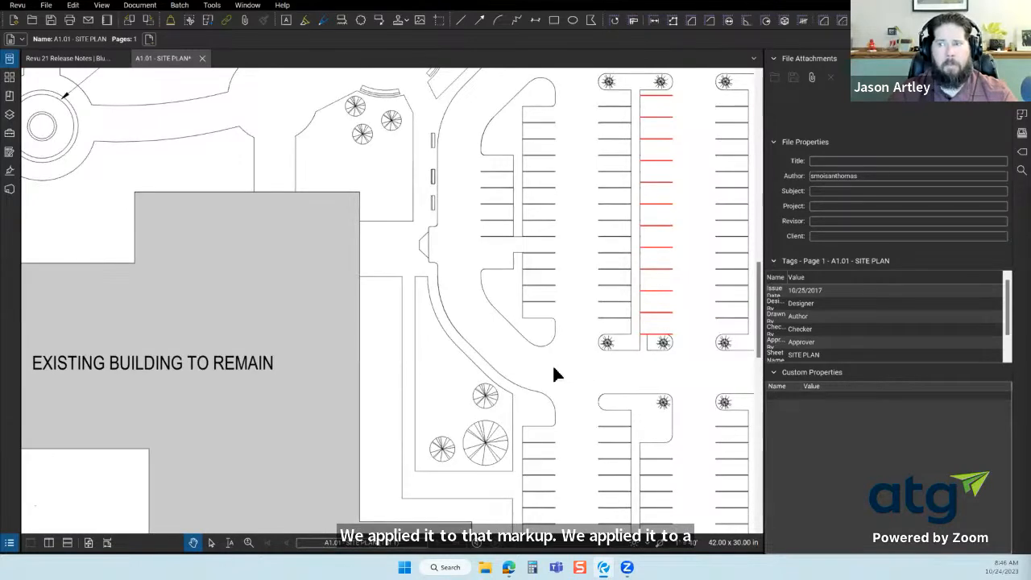
pyautogui.scroll(-2, 552, 369)
pyautogui.scroll(2, 654, 305)
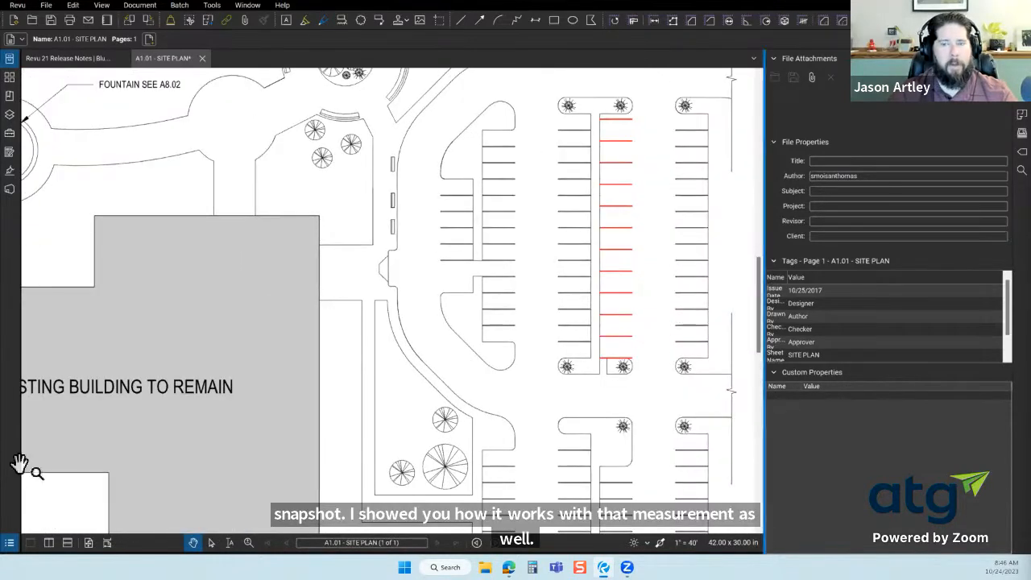
# Hide the properties panel to widen the site plan and display the Markups List
pyautogui.click(1022, 59)
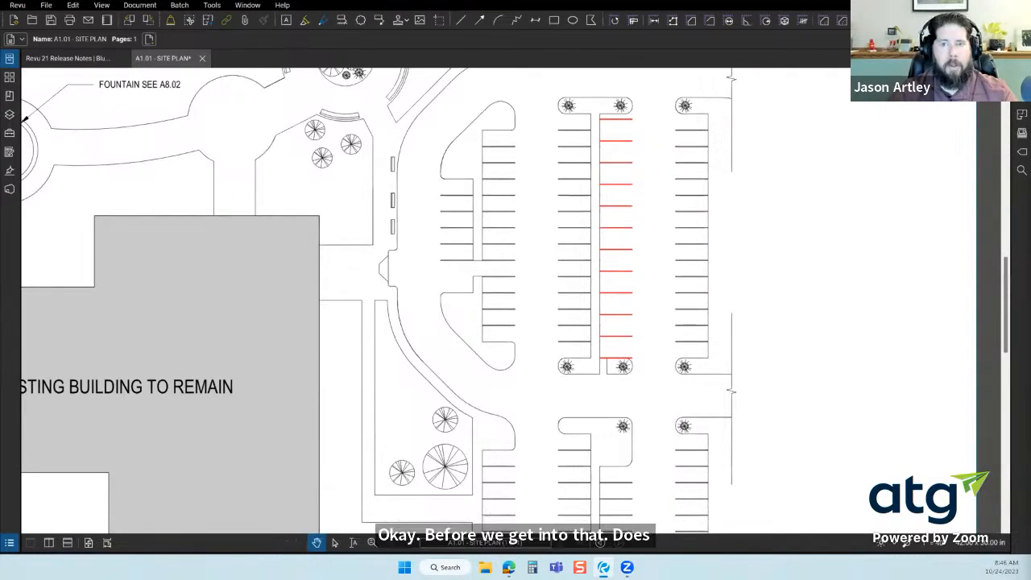
pyautogui.scroll(-2, 442, 483)
pyautogui.scroll(2, 556, 394)
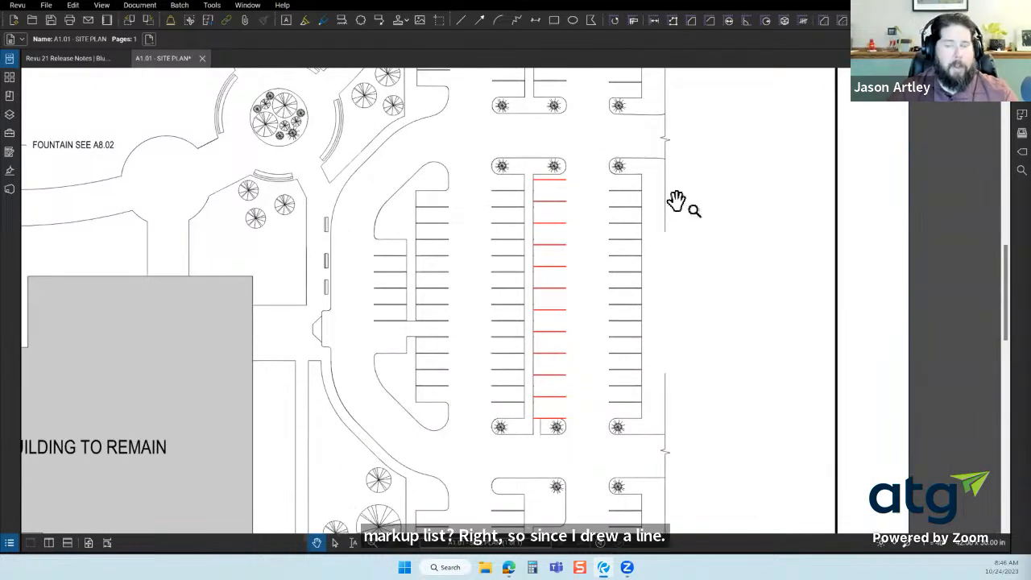
pyautogui.click(14, 544)
pyautogui.moveTo(369, 366); pyautogui.dragTo(389, 292)
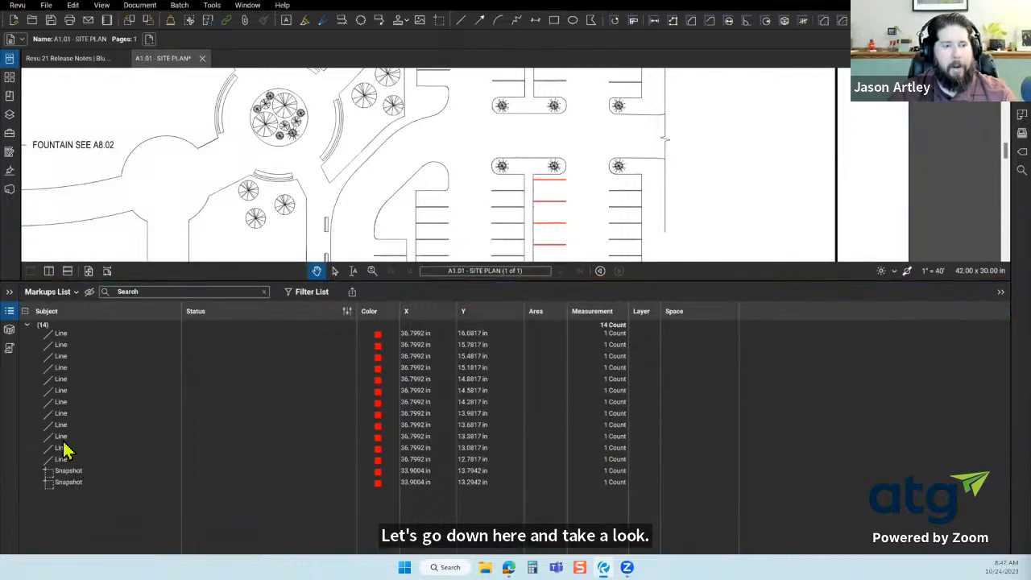
# Group the Markups List by Subject to check the line and snapshot entries, and hide the list again
pyautogui.click(114, 317)
pyautogui.press('ctrl')
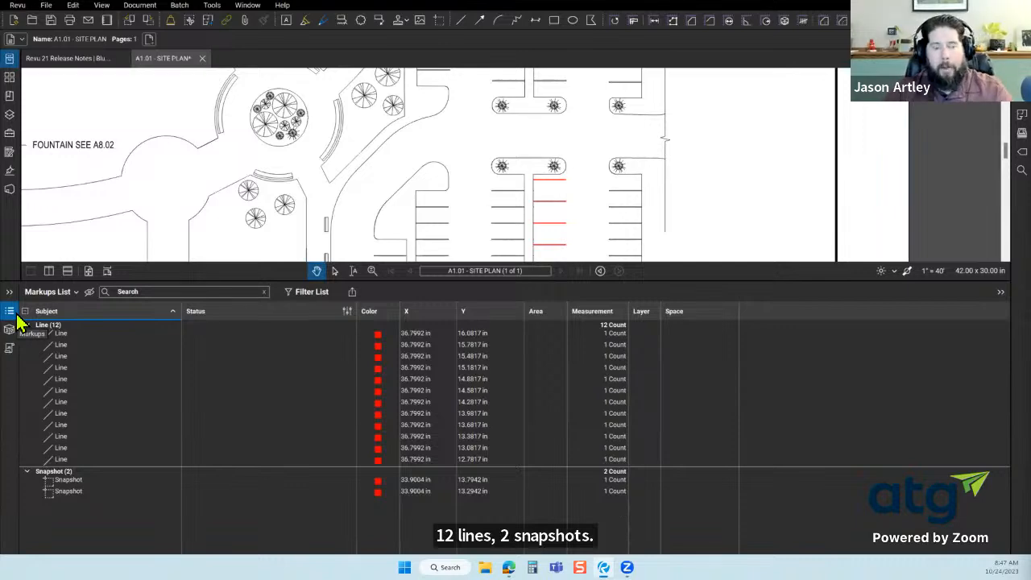
pyautogui.click(19, 320)
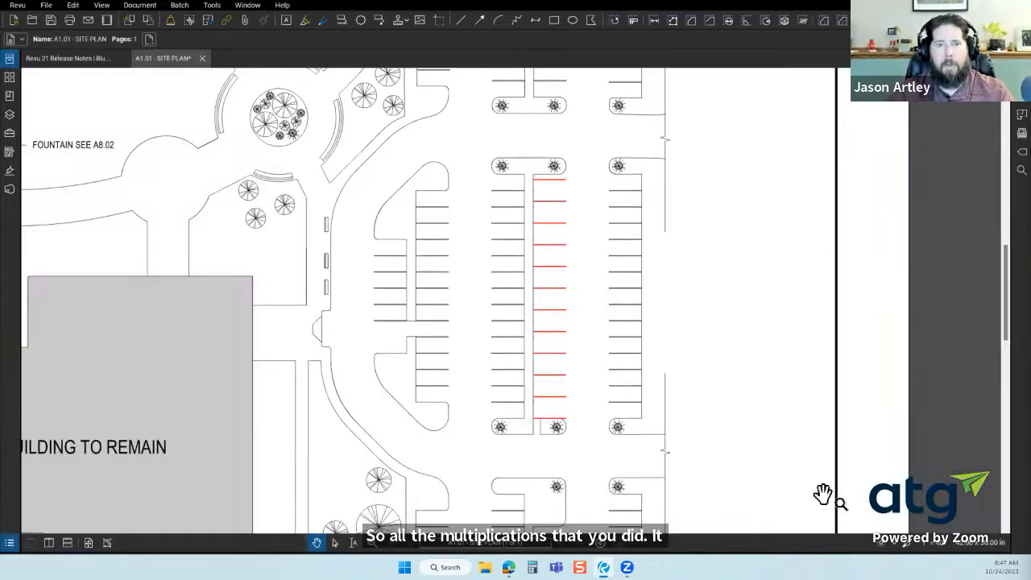
pyautogui.scroll(-3, 769, 468)
pyautogui.scroll(-2, 761, 467)
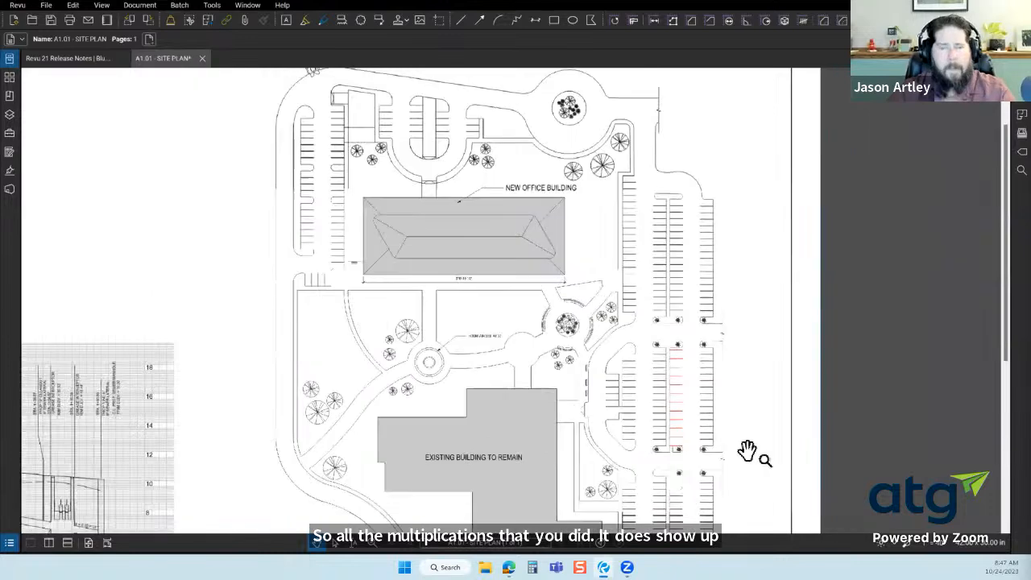
pyautogui.scroll(3, 615, 246)
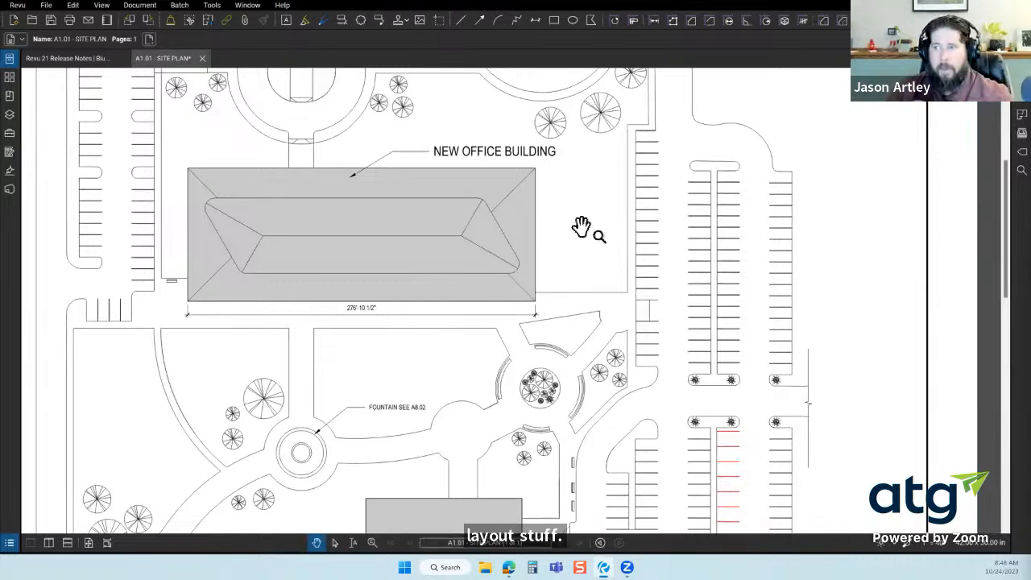
pyautogui.scroll(-1, 541, 338)
pyautogui.scroll(-5, 541, 338)
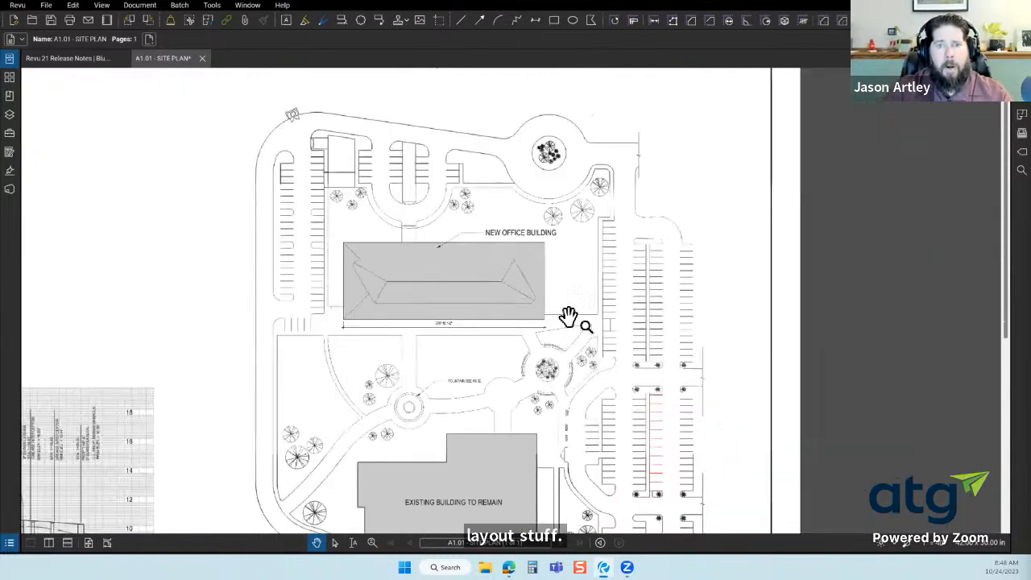
pyautogui.moveTo(648, 314); pyautogui.dragTo(651, 309)
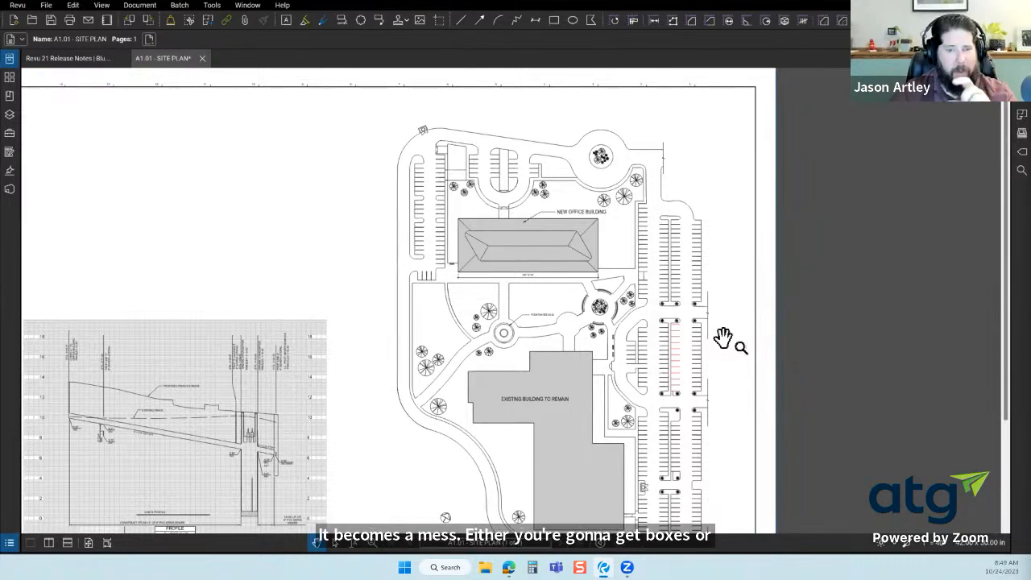
pyautogui.scroll(-2, 728, 333)
pyautogui.scroll(4, 421, 442)
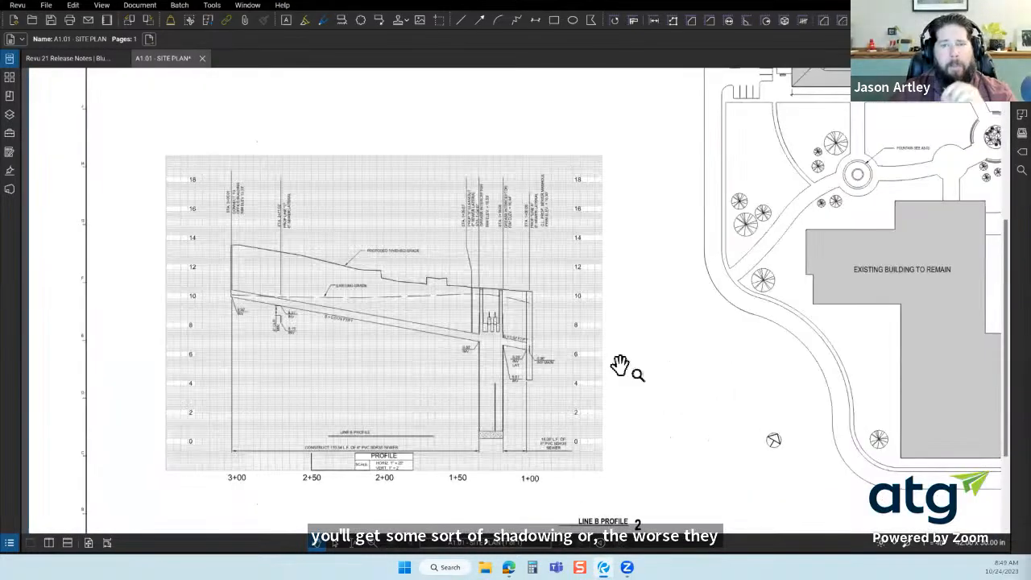
pyautogui.moveTo(677, 357); pyautogui.dragTo(527, 539)
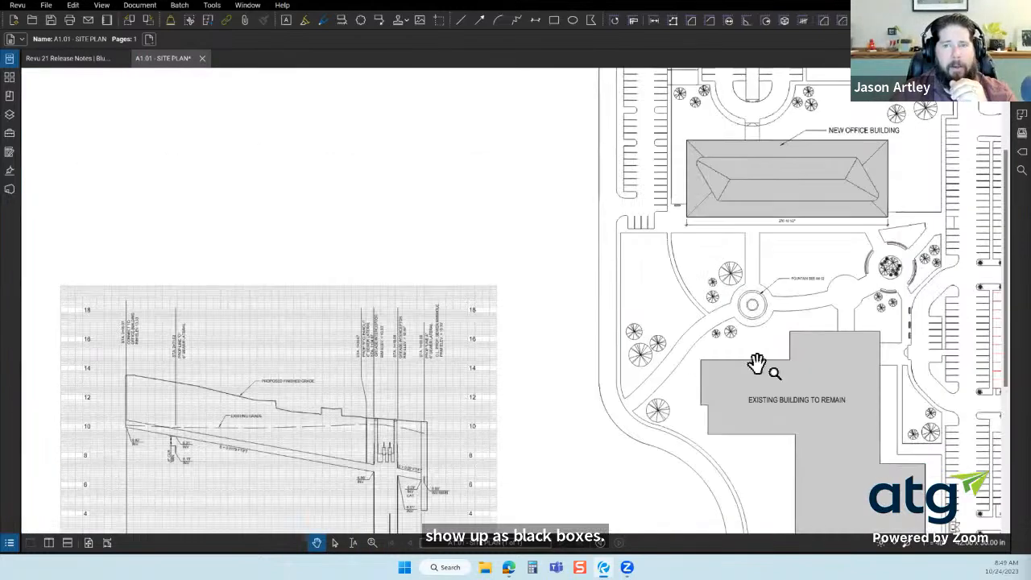
pyautogui.moveTo(655, 377); pyautogui.dragTo(580, 469)
pyautogui.moveTo(820, 260); pyautogui.dragTo(621, 384)
pyautogui.scroll(5, 624, 380)
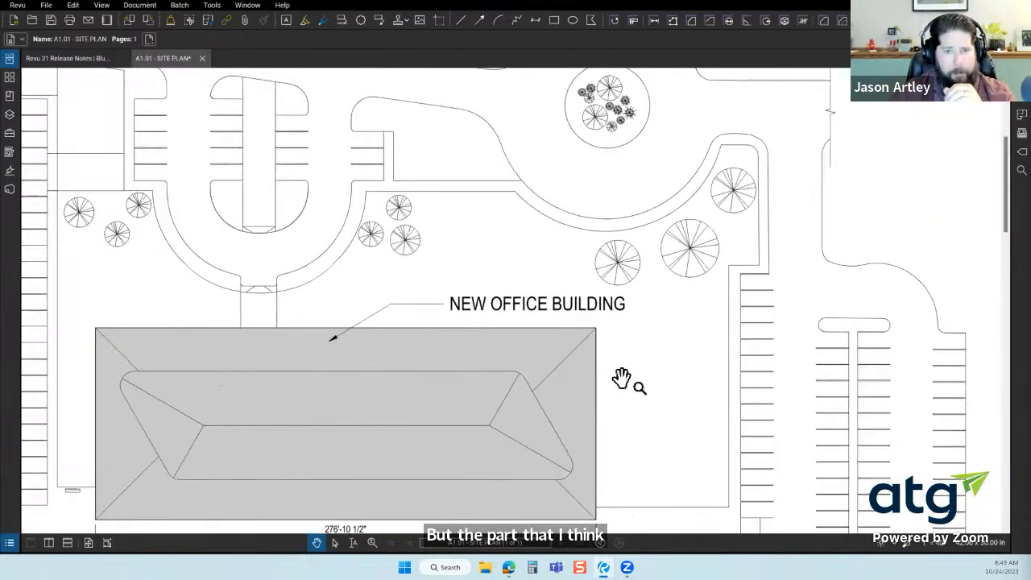
# Replace OFFICE with WAREHOUSE in the PDF text of the NEW OFFICE BUILDING label
pyautogui.click(70, 19)
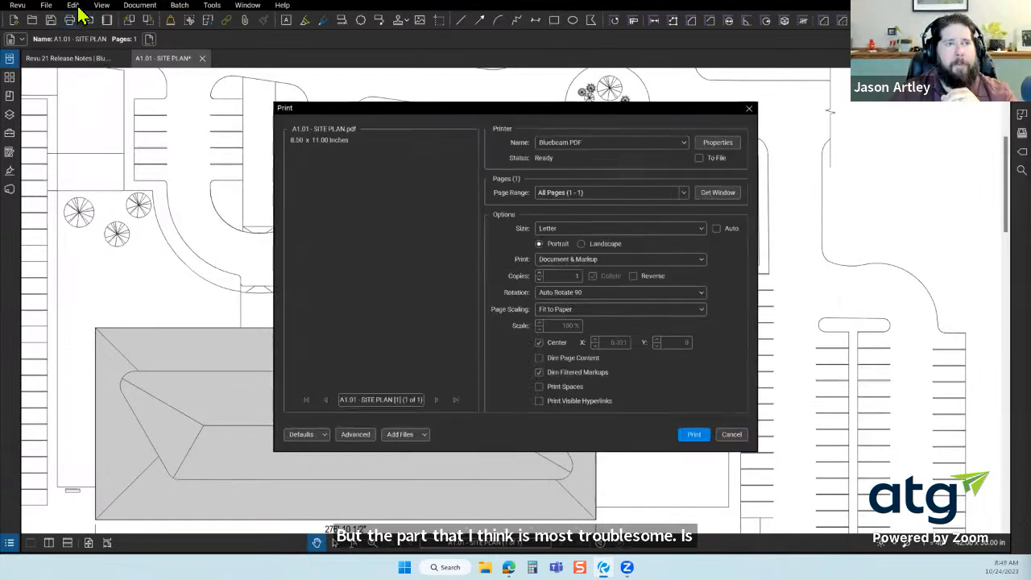
pyautogui.click(731, 434)
pyautogui.click(73, 5)
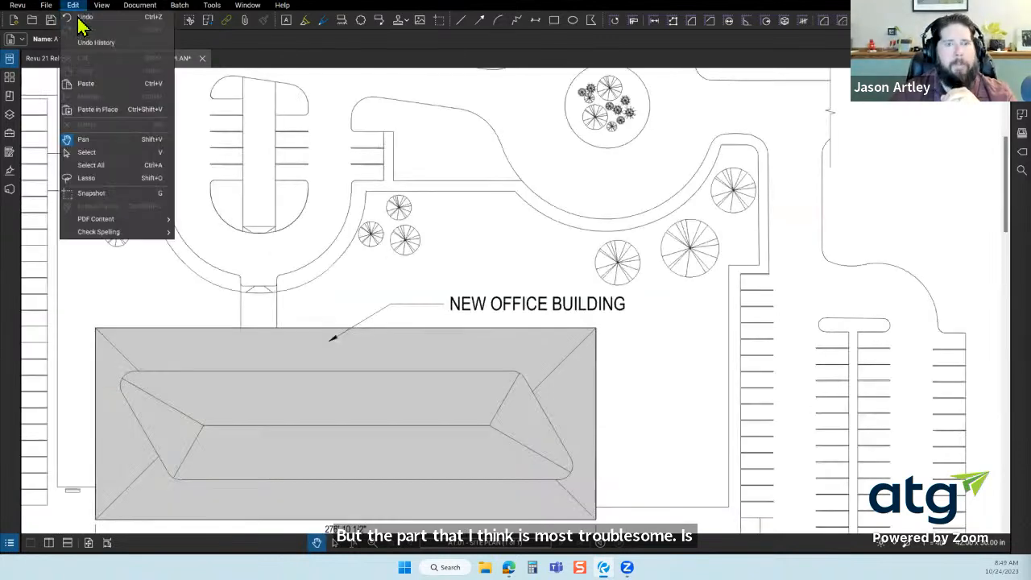
pyautogui.moveTo(129, 219)
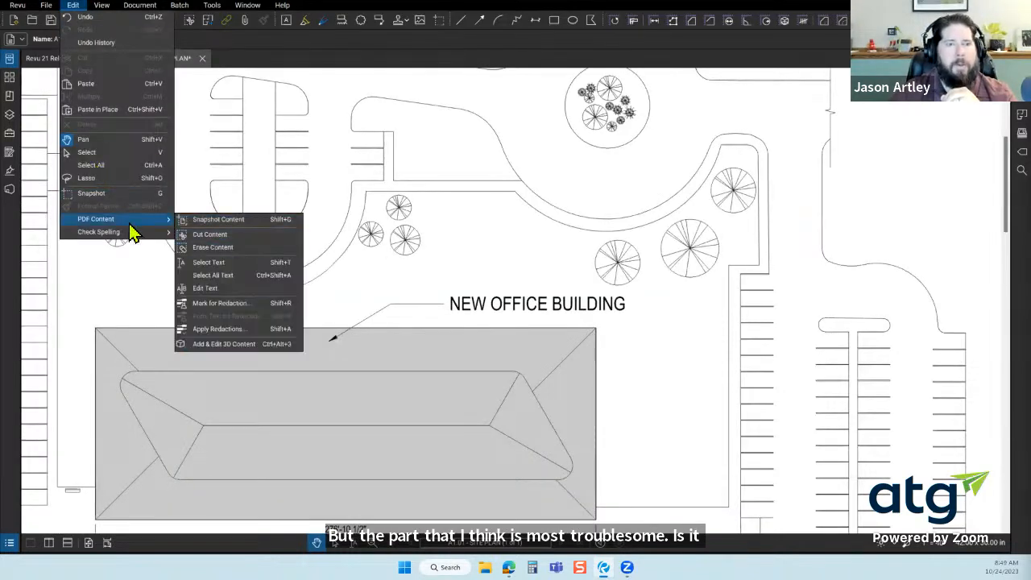
pyautogui.click(233, 288)
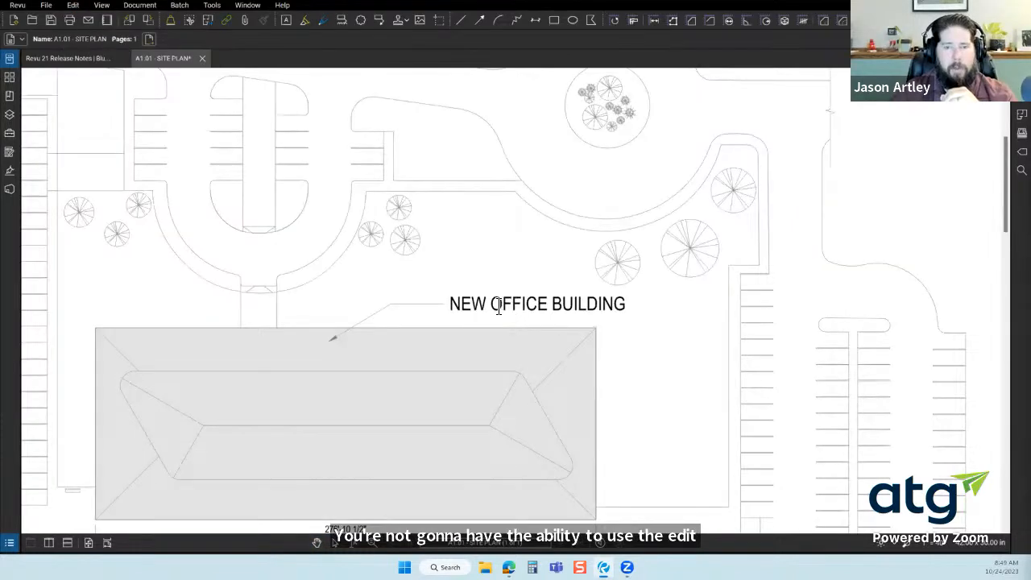
pyautogui.moveTo(495, 307); pyautogui.dragTo(551, 310)
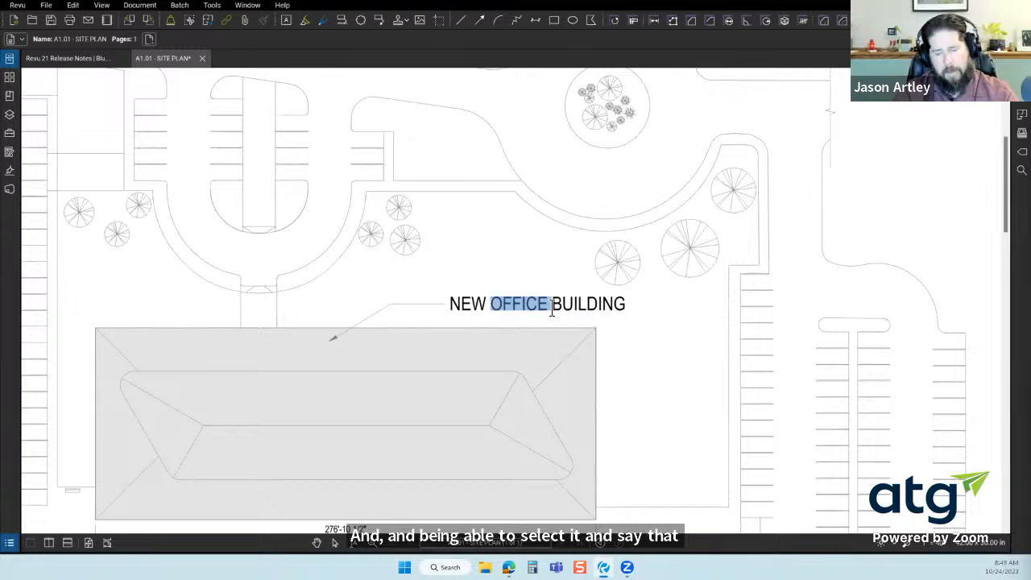
pyautogui.write('Ware')
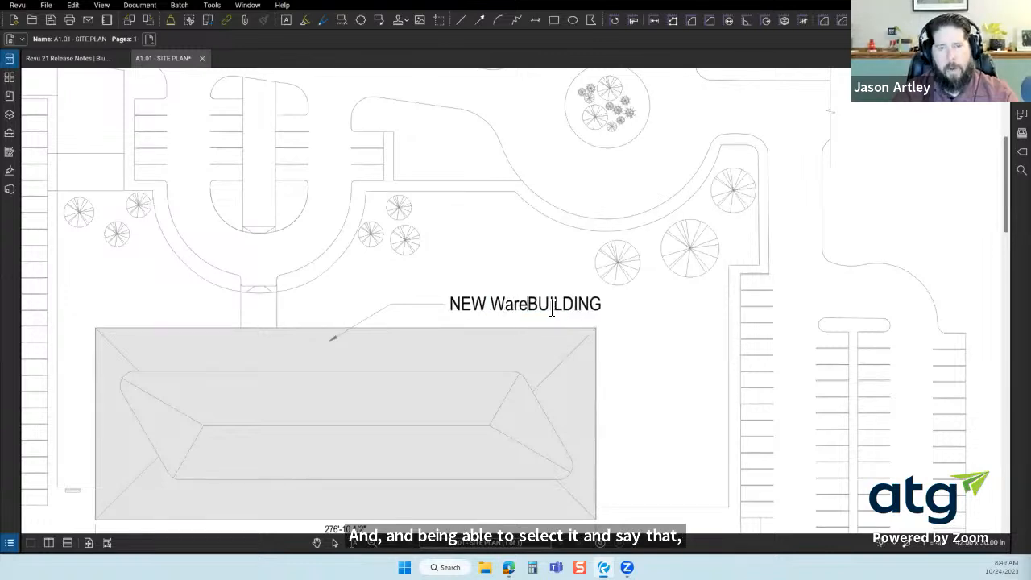
pyautogui.press('BackSpace')
pyautogui.press('BackSpace')
pyautogui.press('BackSpace')
pyautogui.write('AREHOUSE')
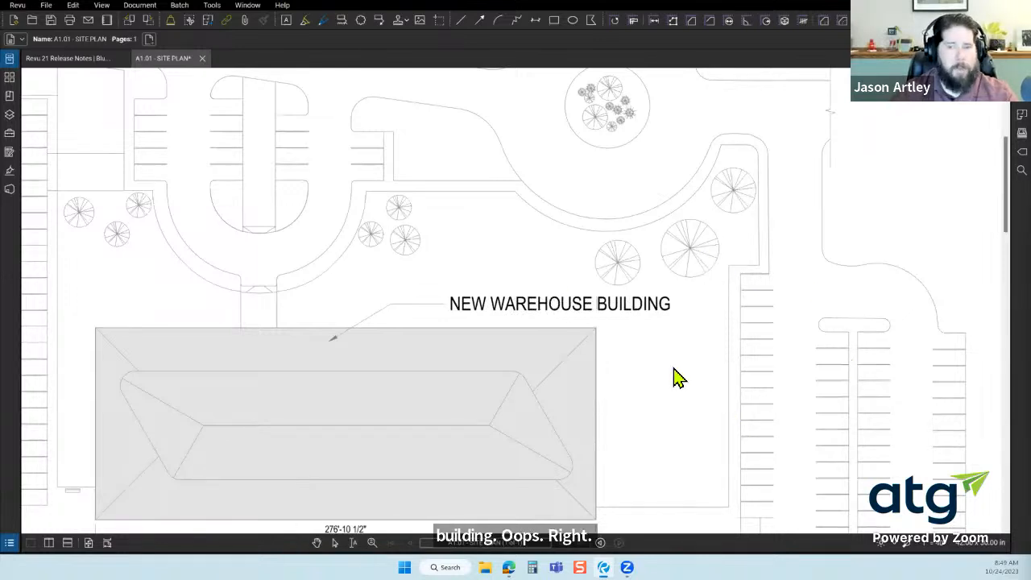
# Put BUILDING on a second line of the label, and undo the label's text edits
pyautogui.press('Return')
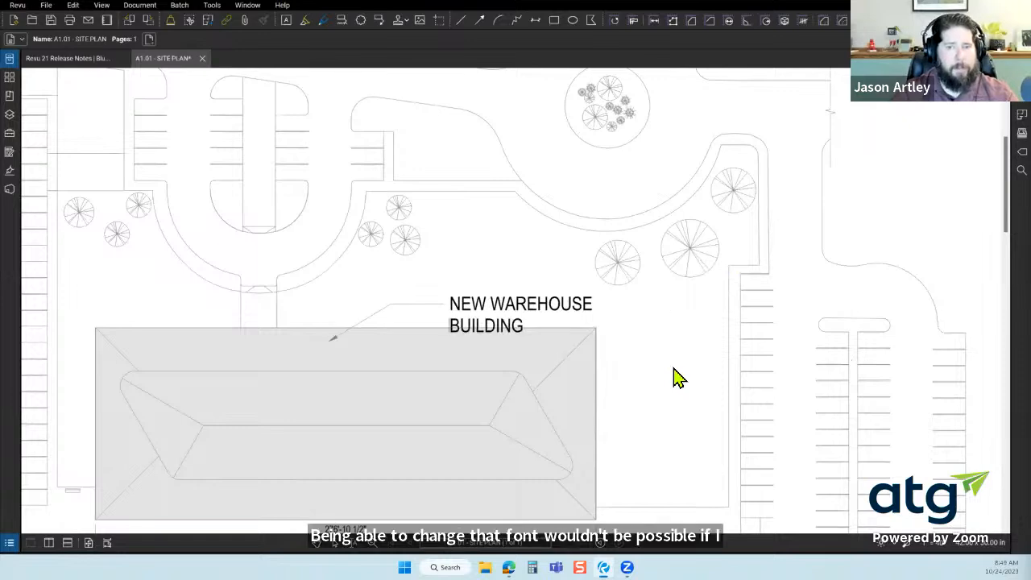
pyautogui.press('Escape')
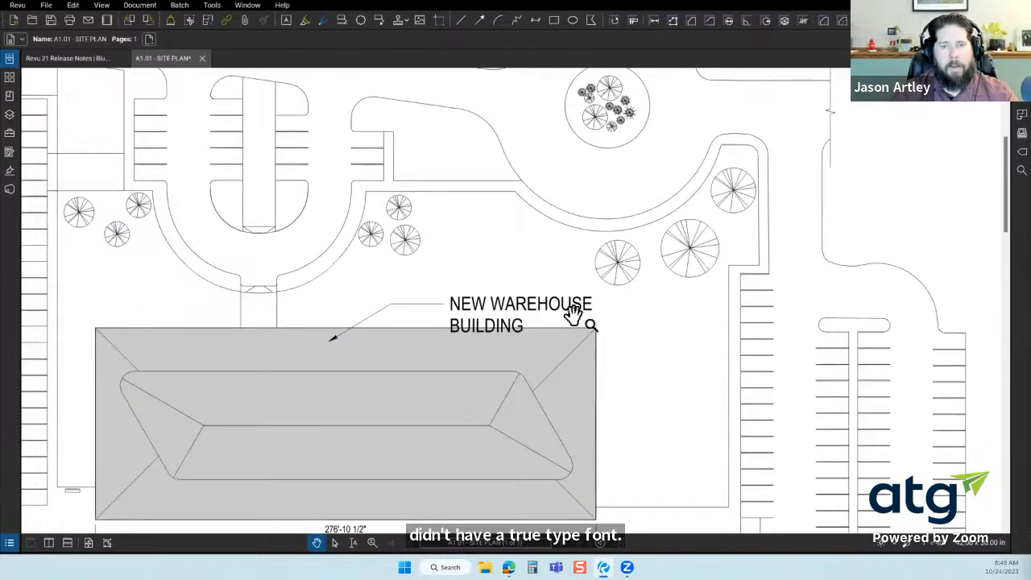
pyautogui.hotkey('ctrl', 'z')
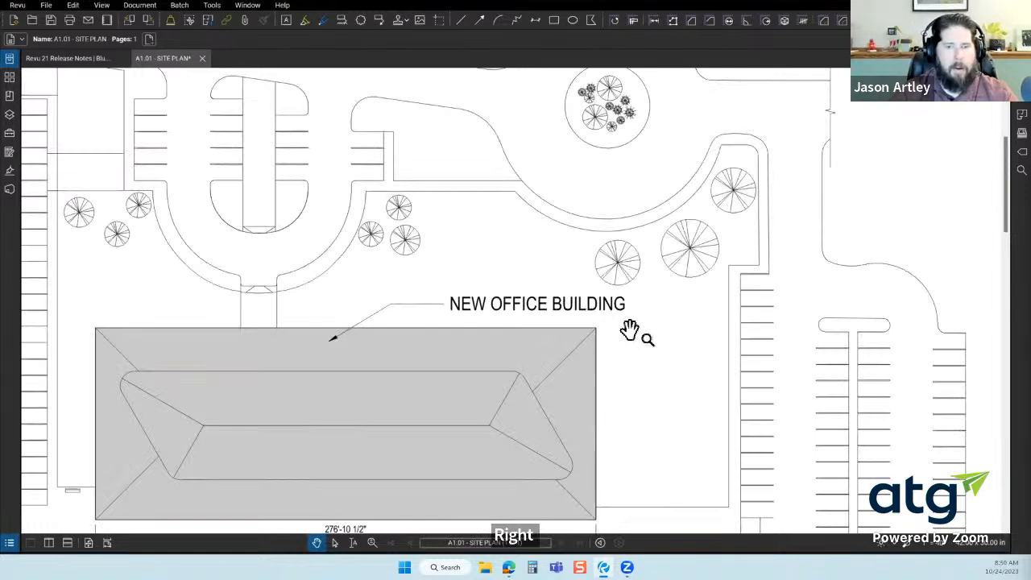
pyautogui.scroll(-5, 630, 329)
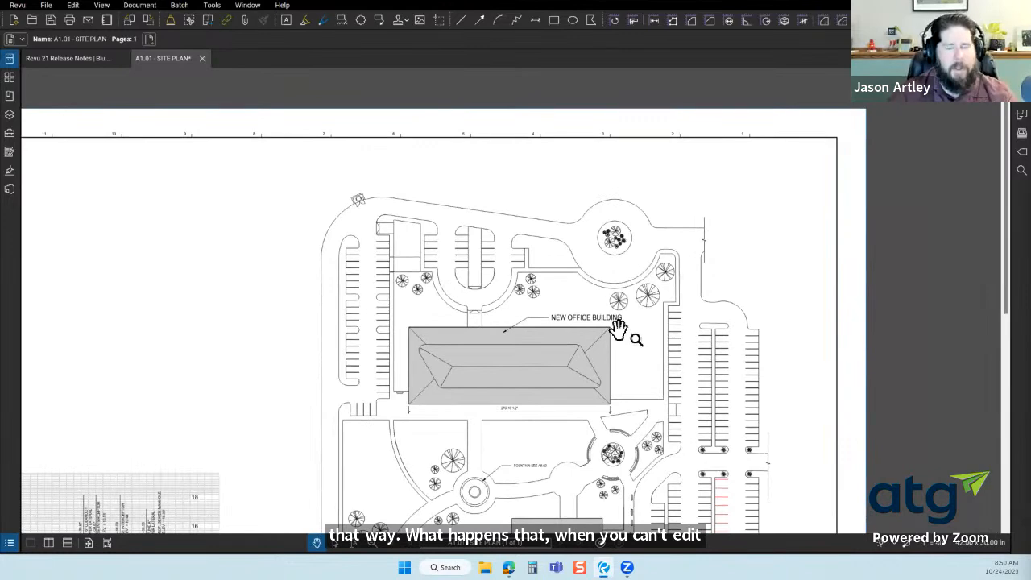
pyautogui.scroll(-2, 618, 328)
pyautogui.moveTo(532, 412); pyautogui.dragTo(549, 271)
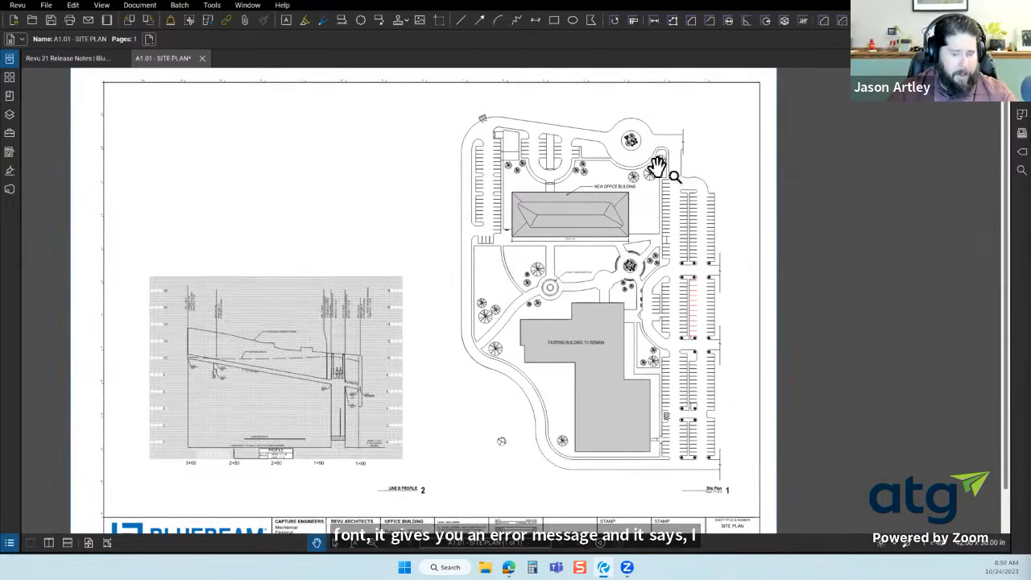
pyautogui.scroll(4, 657, 167)
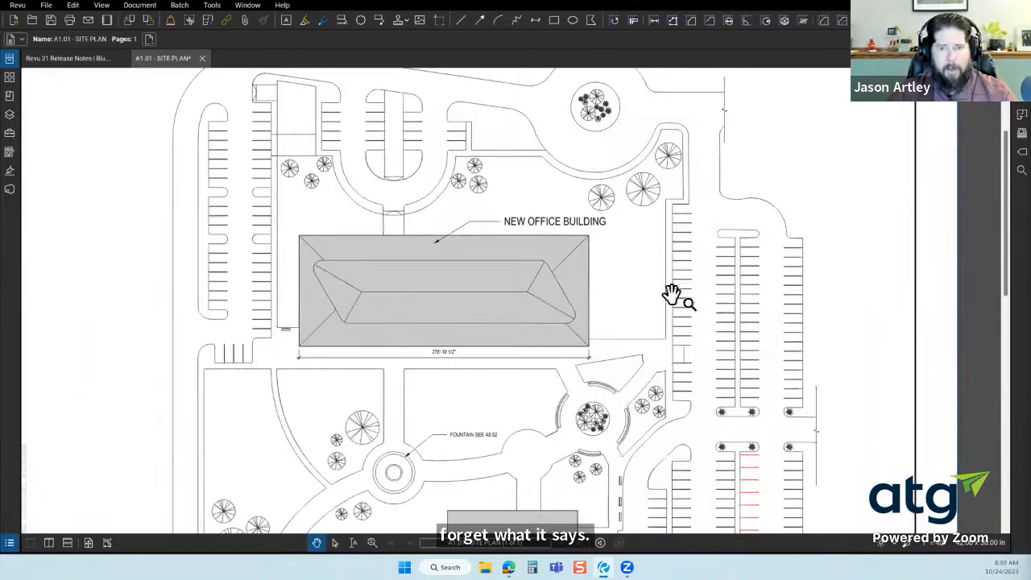
pyautogui.scroll(-2, 646, 311)
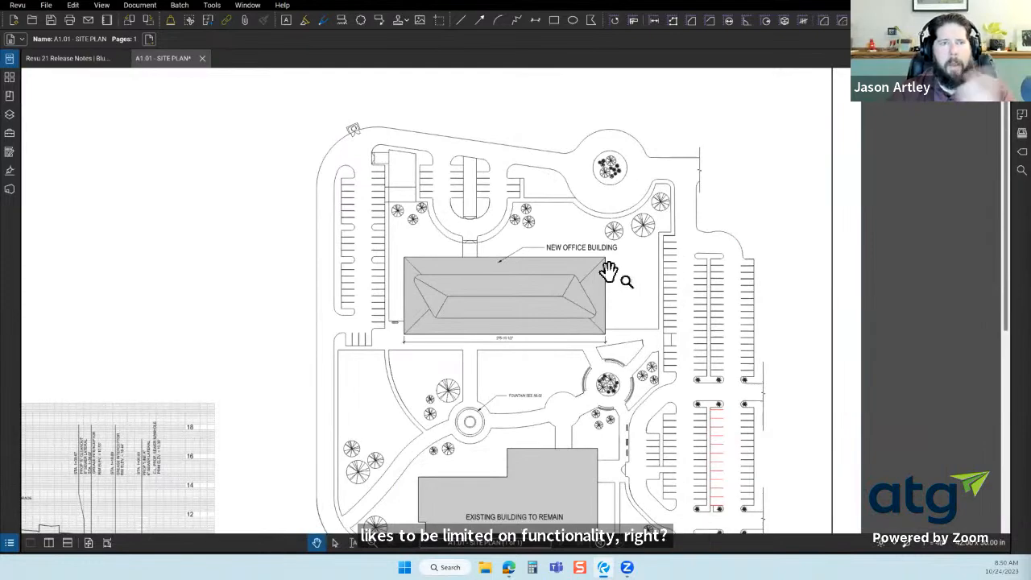
pyautogui.scroll(-2, 608, 272)
pyautogui.moveTo(691, 287); pyautogui.dragTo(694, 282)
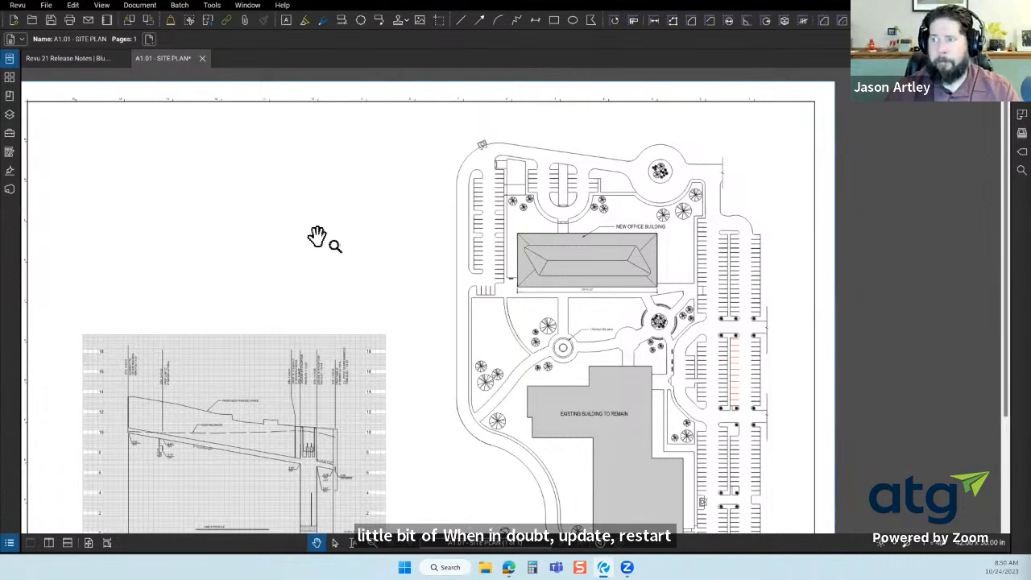
pyautogui.scroll(-3, 657, 317)
pyautogui.moveTo(518, 327); pyautogui.dragTo(517, 260)
pyautogui.scroll(1, 516, 272)
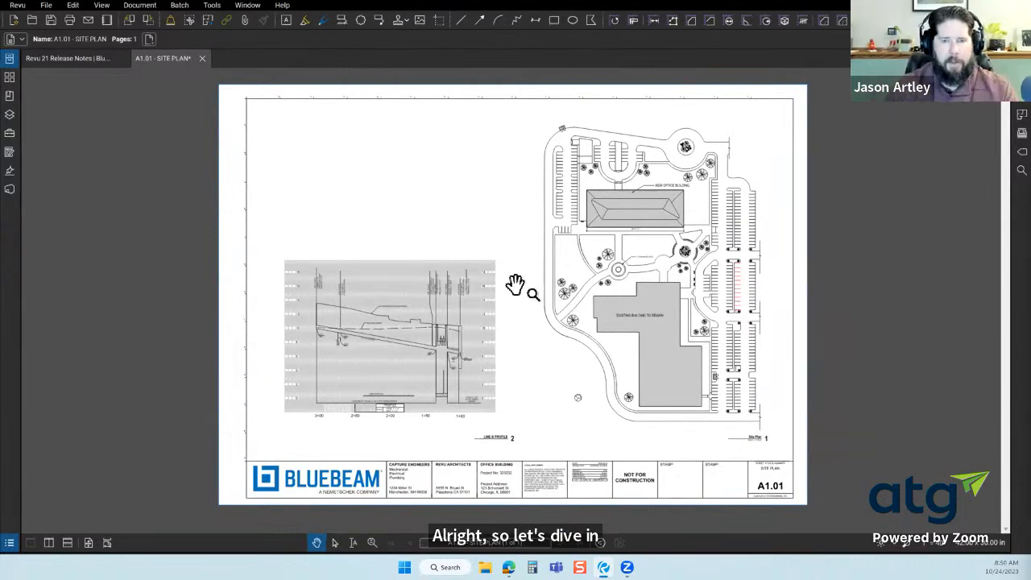
# Reset the program's settings from the administrative preferences, discarding the unsaved changes to A1.01 - SITE PLAN.pdf
pyautogui.click(16, 6)
pyautogui.click(30, 32)
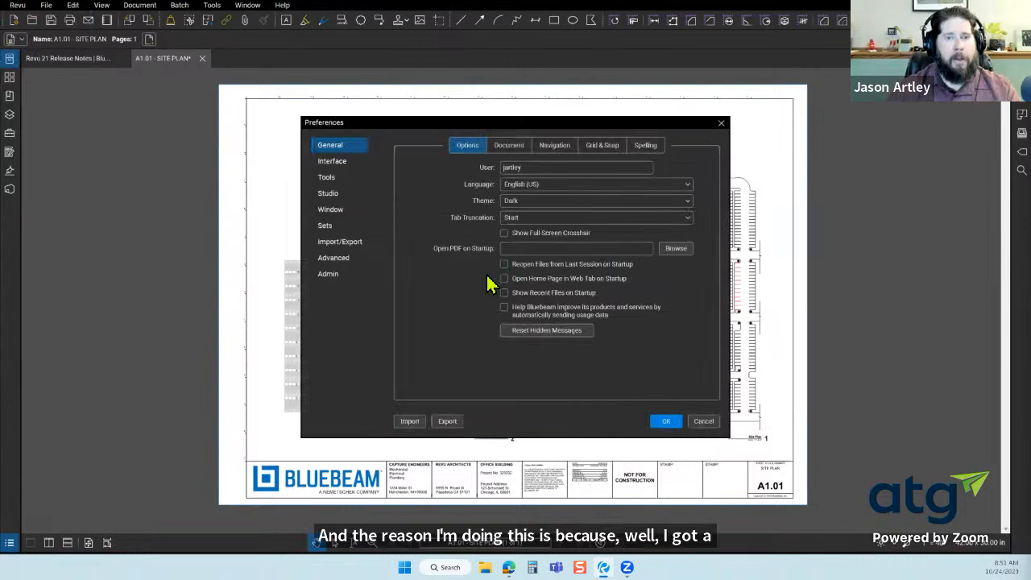
pyautogui.click(649, 149)
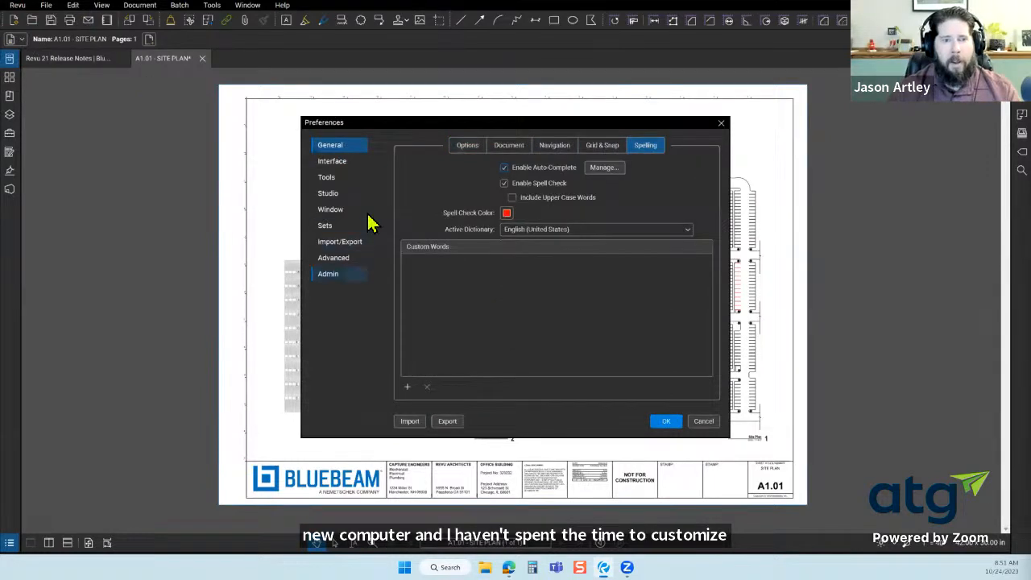
pyautogui.click(355, 274)
pyautogui.click(575, 219)
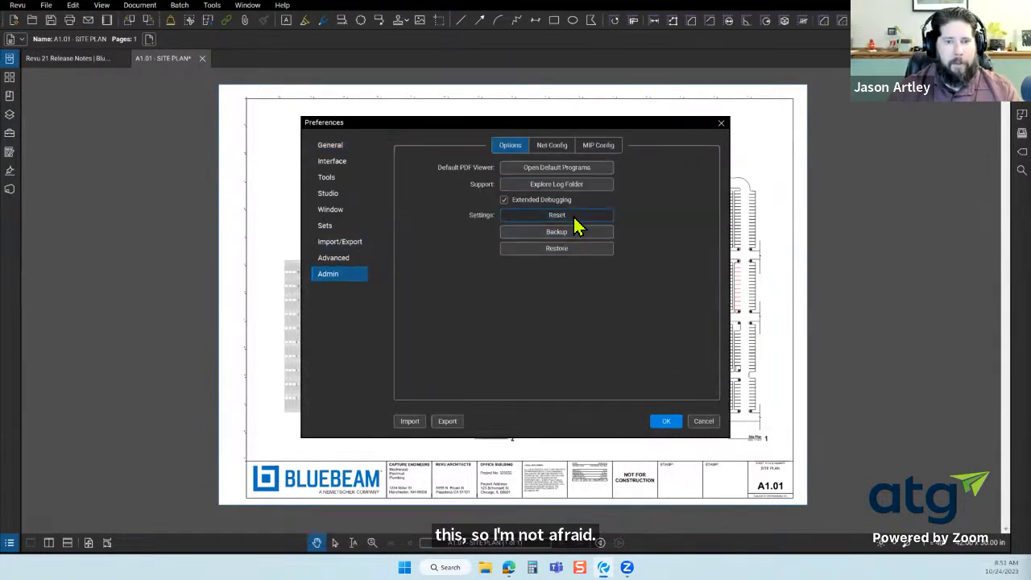
pyautogui.click(566, 317)
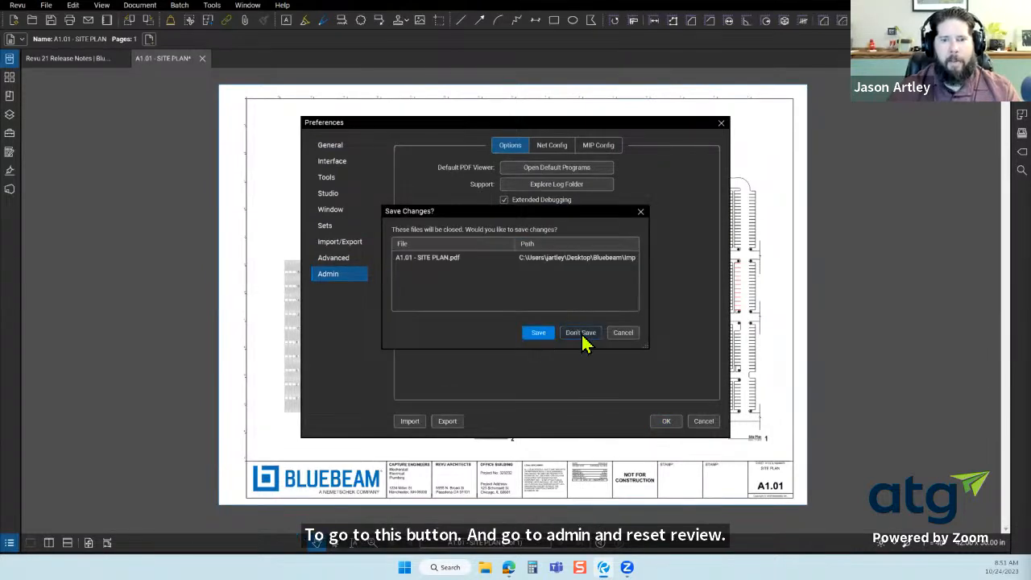
pyautogui.click(582, 334)
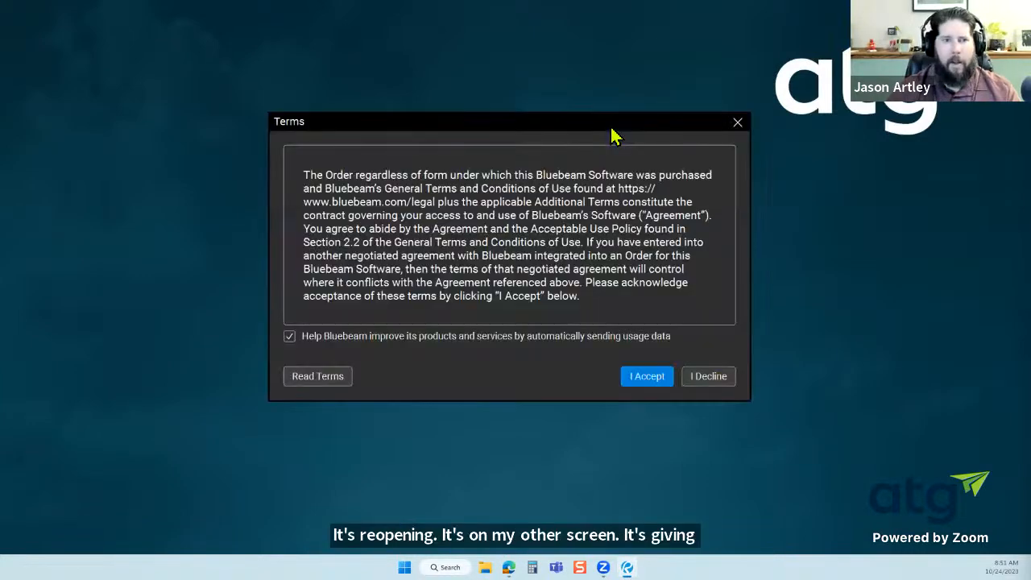
# Turn off automatic sending of usage data and accept the Bluebeam terms
pyautogui.click(292, 338)
pyautogui.click(649, 377)
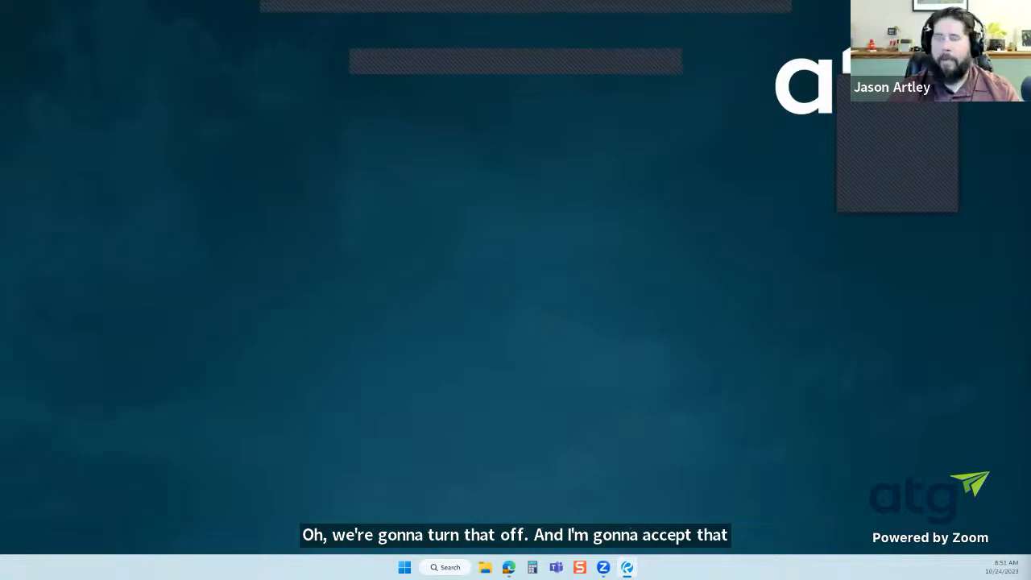
pyautogui.click(614, 113)
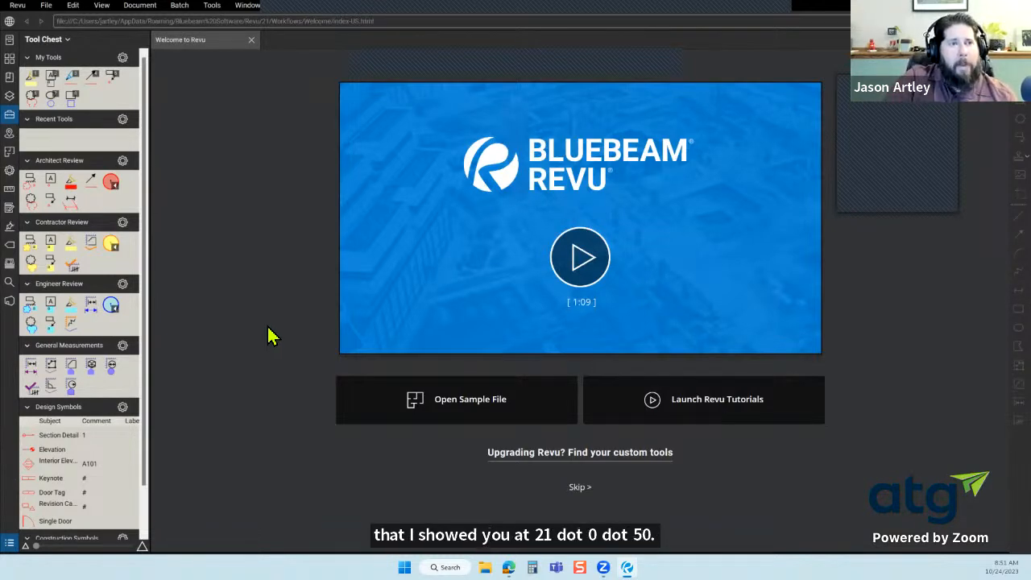
# Hide the Tool Chest and open the sample file offered on the Welcome to Revu page
pyautogui.click(9, 120)
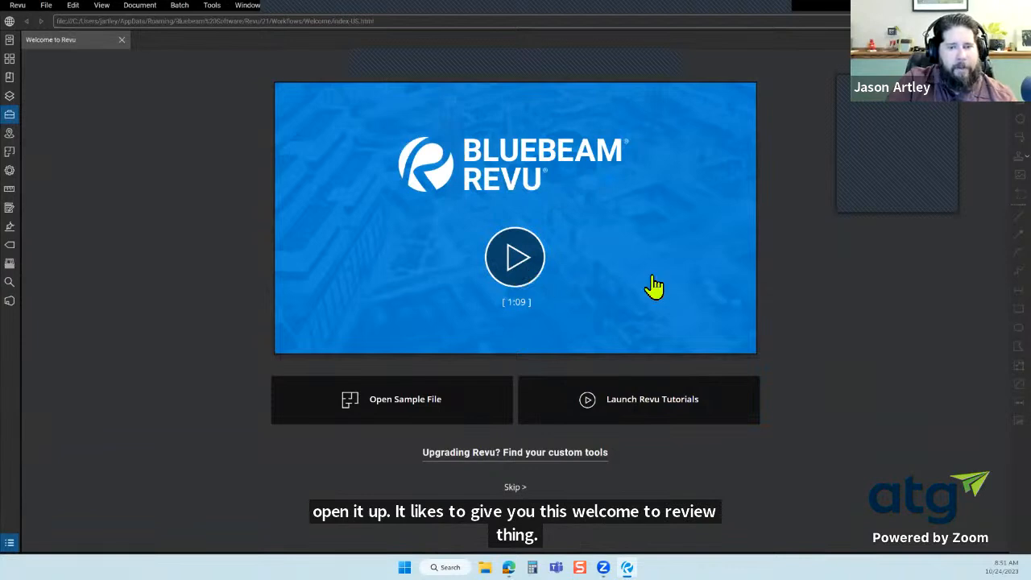
pyautogui.click(399, 417)
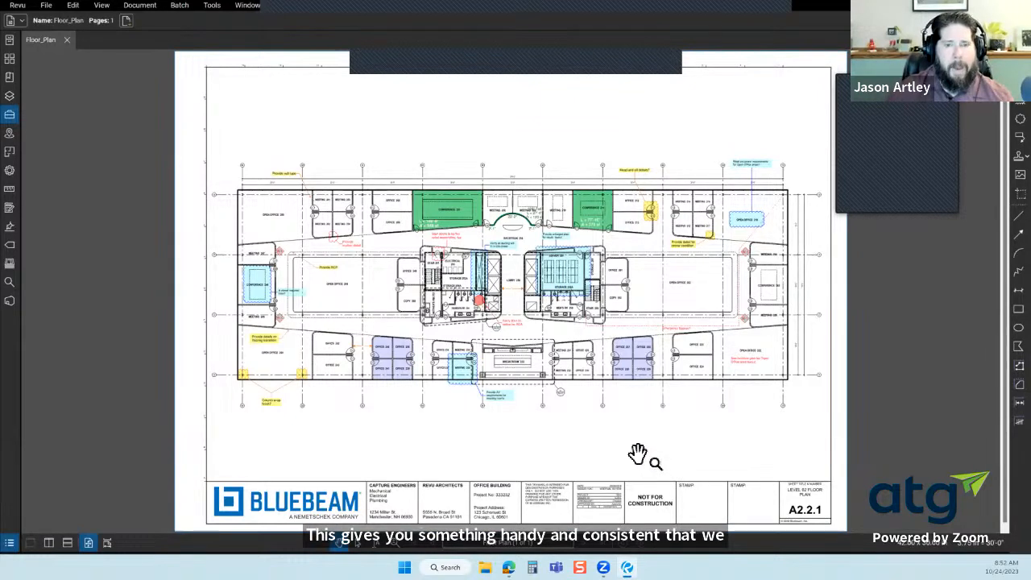
# Reopen the Welcome to Revu page to check the hint on finding custom tools, and look through the available profiles
pyautogui.click(283, 8)
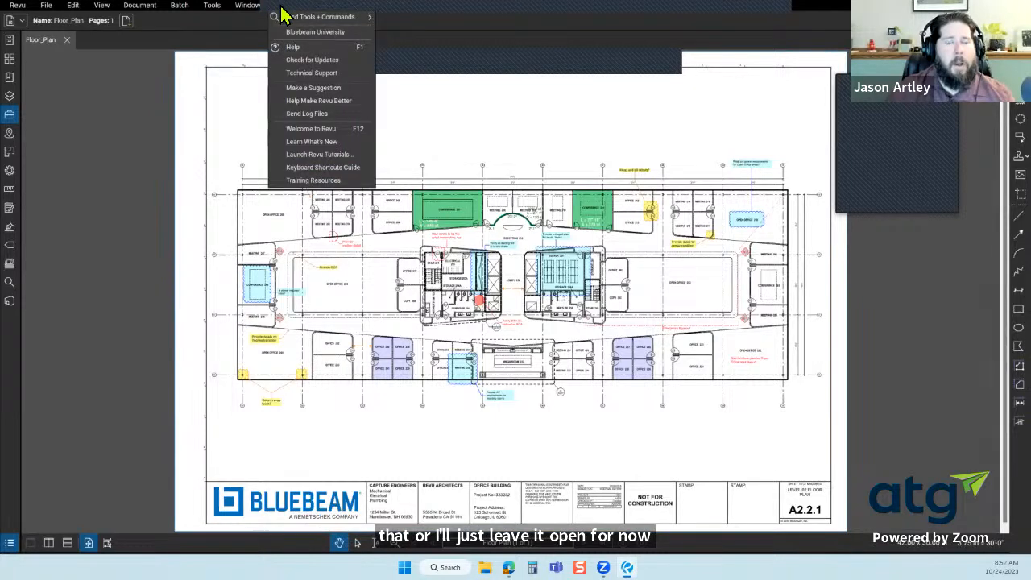
pyautogui.click(340, 131)
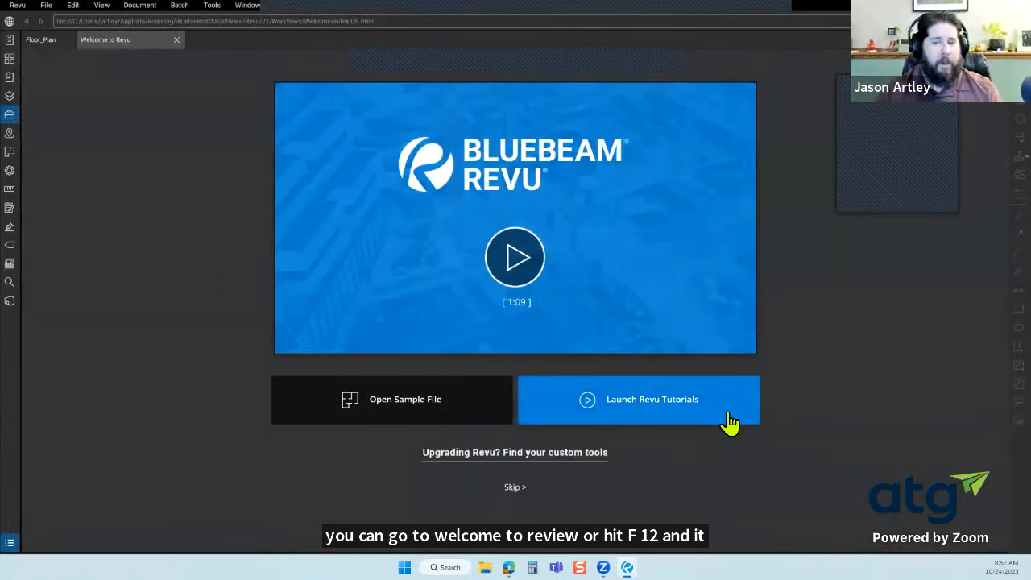
pyautogui.moveTo(547, 466)
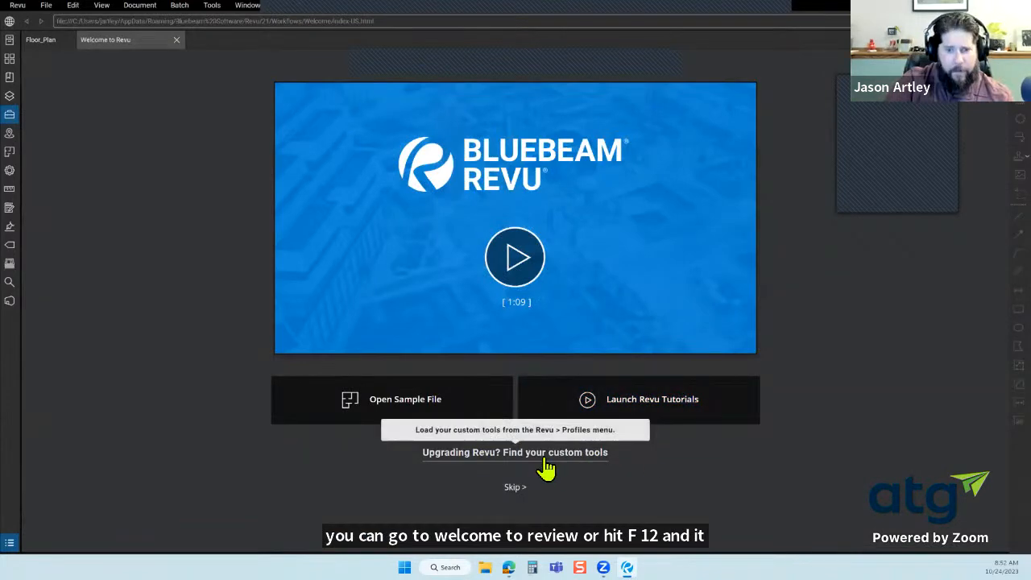
pyautogui.click(514, 489)
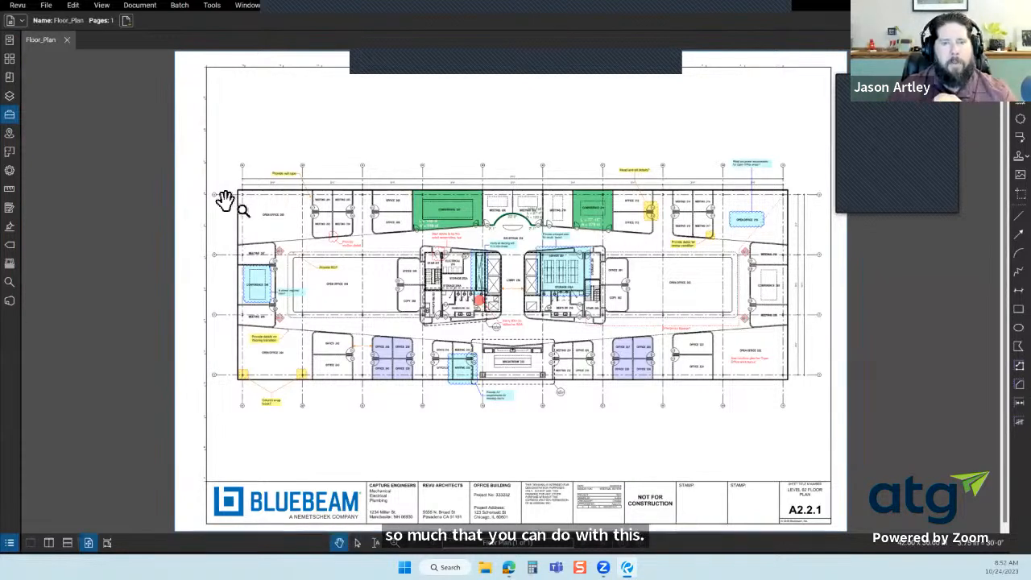
pyautogui.click(24, 10)
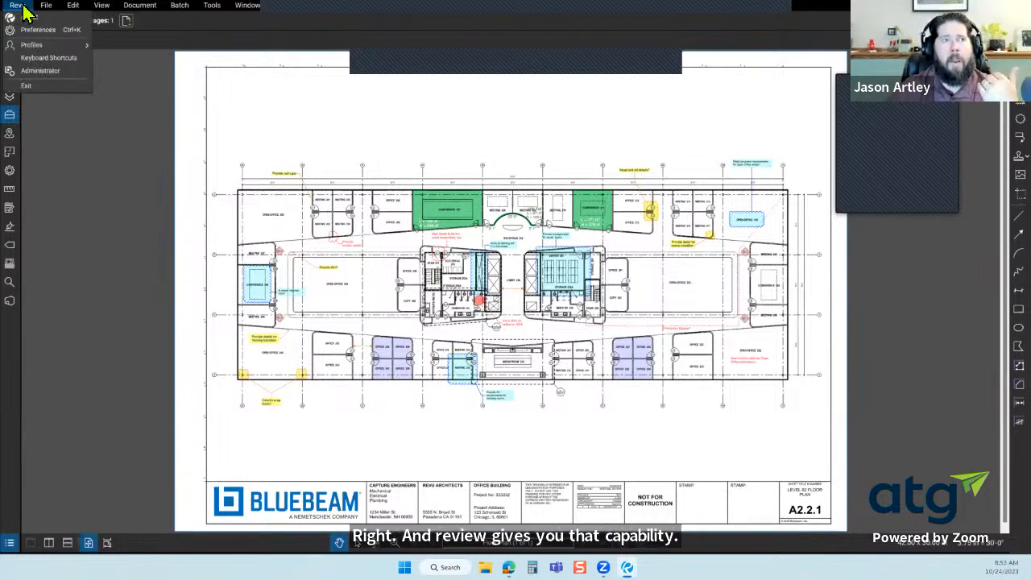
pyautogui.moveTo(45, 45)
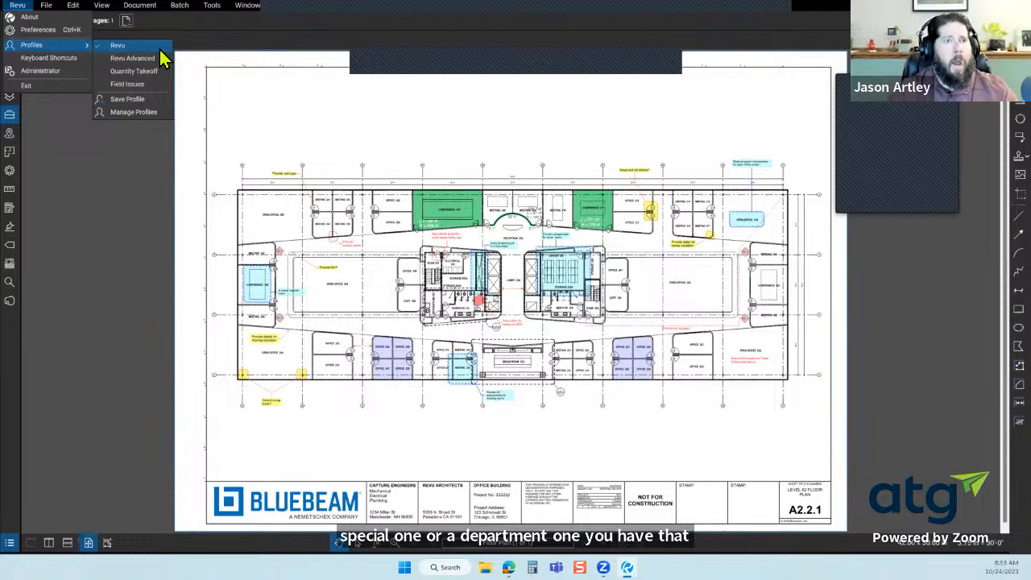
# Open the general preferences and replace the login in the user field with the person's first name
pyautogui.click(34, 30)
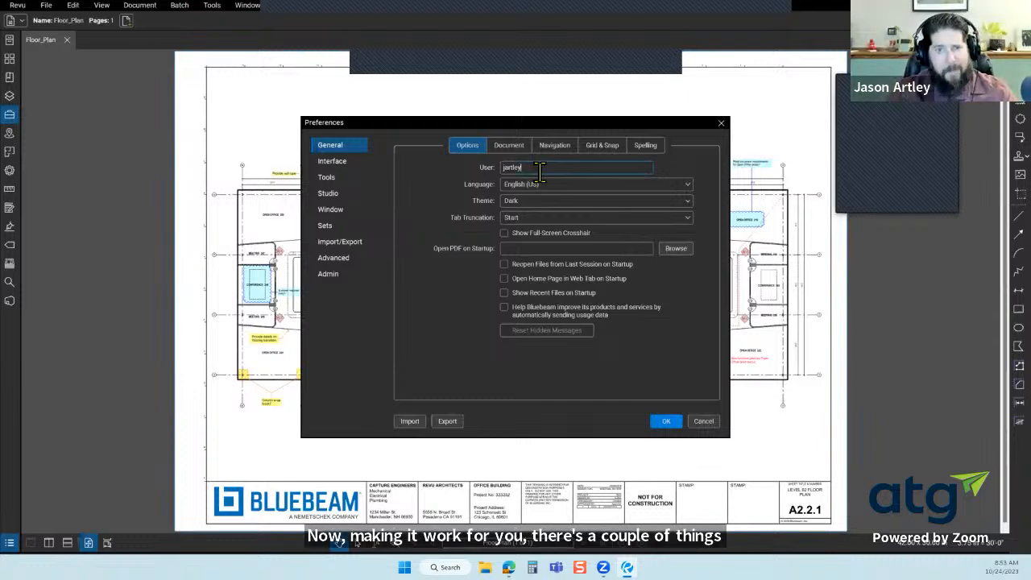
pyautogui.doubleClick(509, 168)
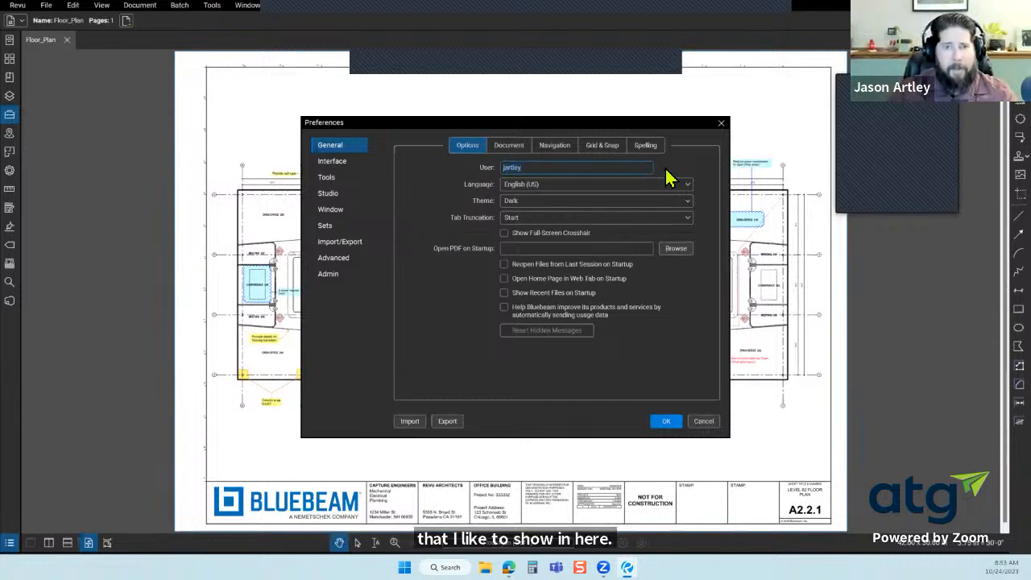
pyautogui.write('jas')
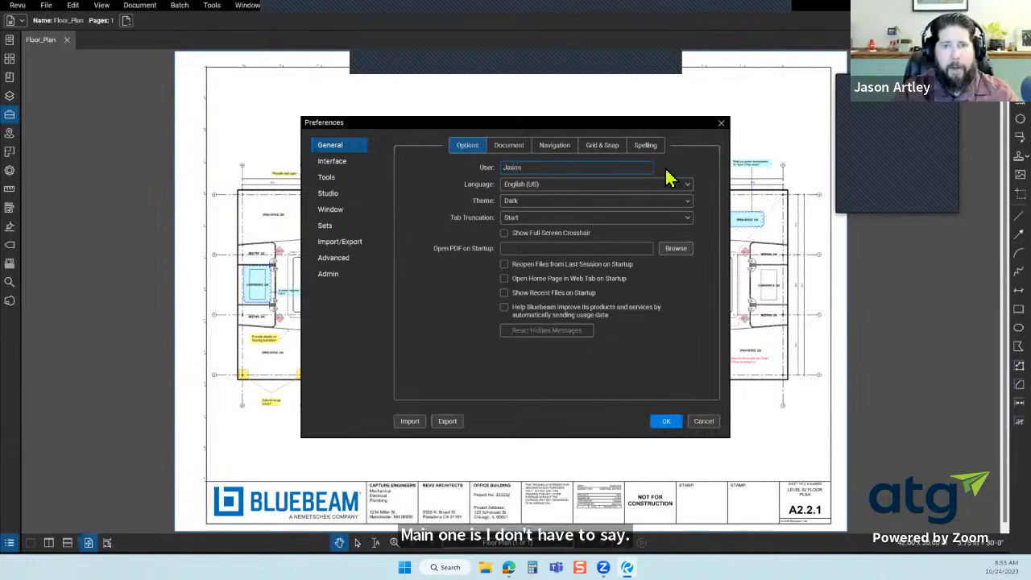
# Set the theme to Light, turn on the full-screen crosshair, and apply the preferences to see them on the floor plan
pyautogui.click(534, 203)
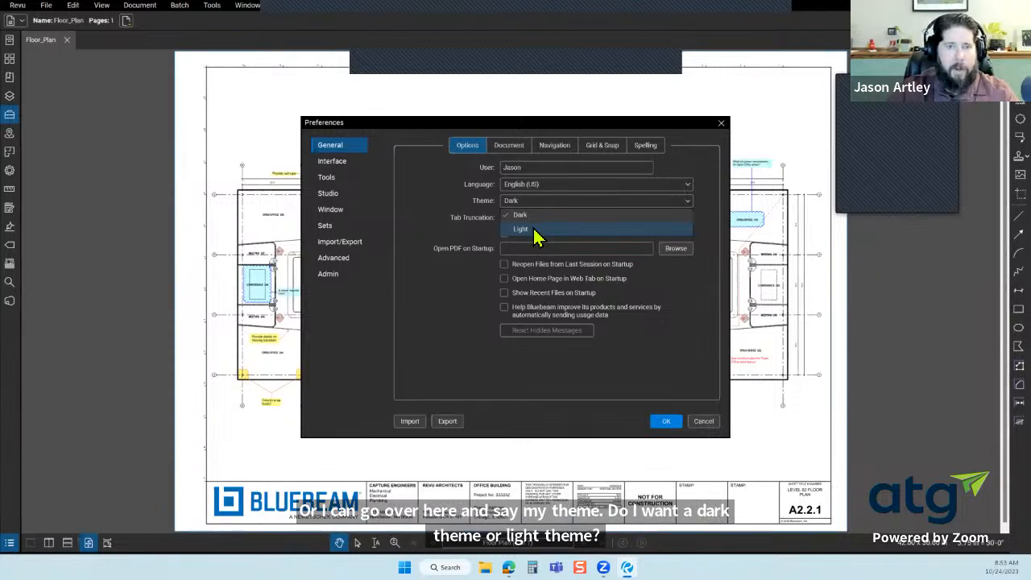
pyautogui.click(535, 229)
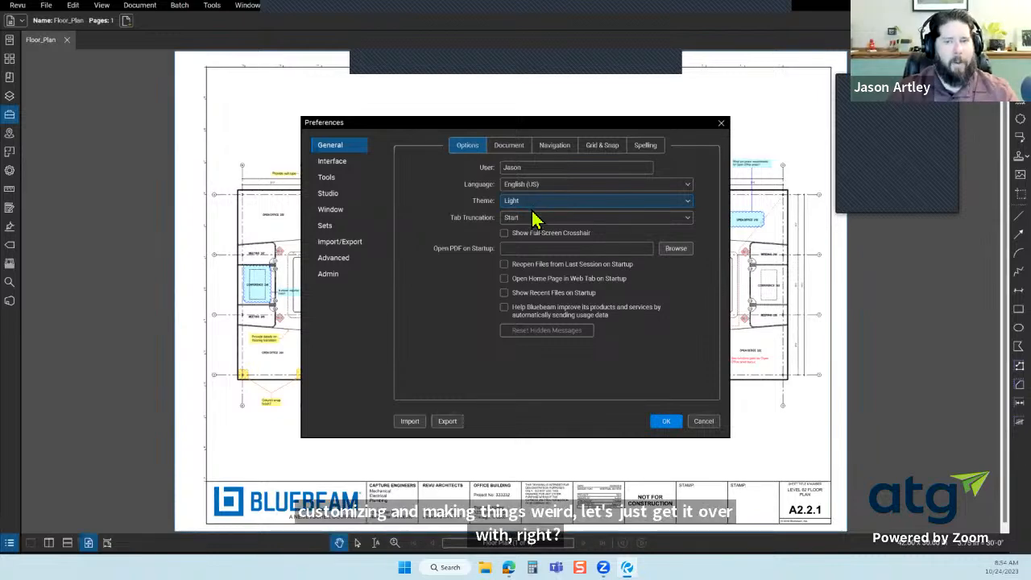
pyautogui.click(526, 234)
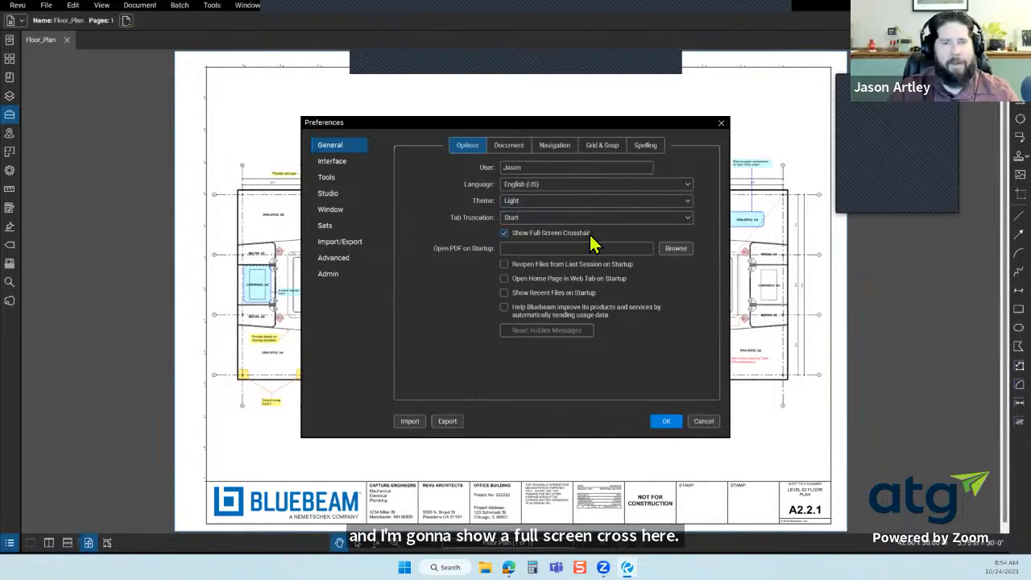
pyautogui.click(668, 421)
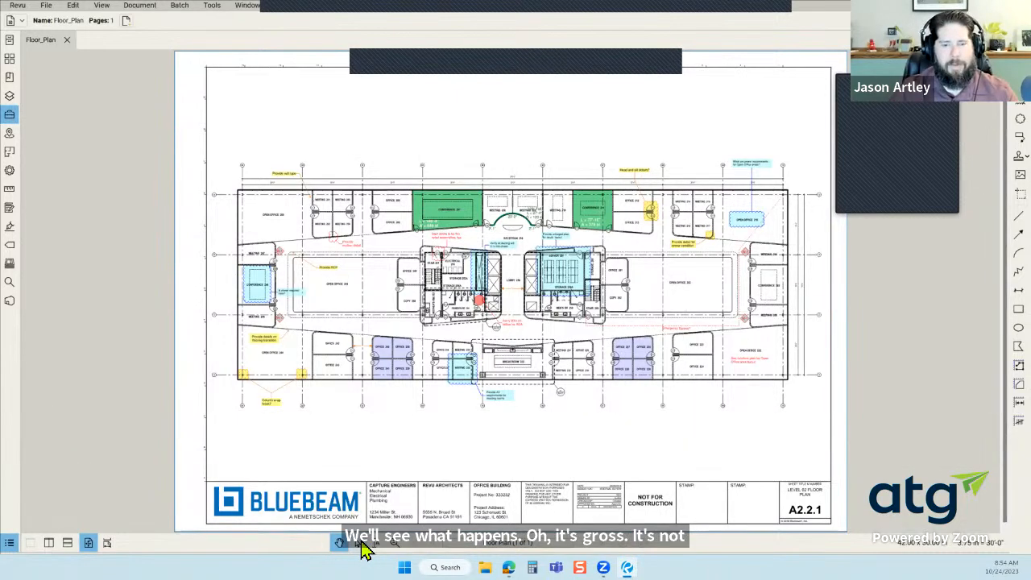
pyautogui.scroll(-3, 669, 330)
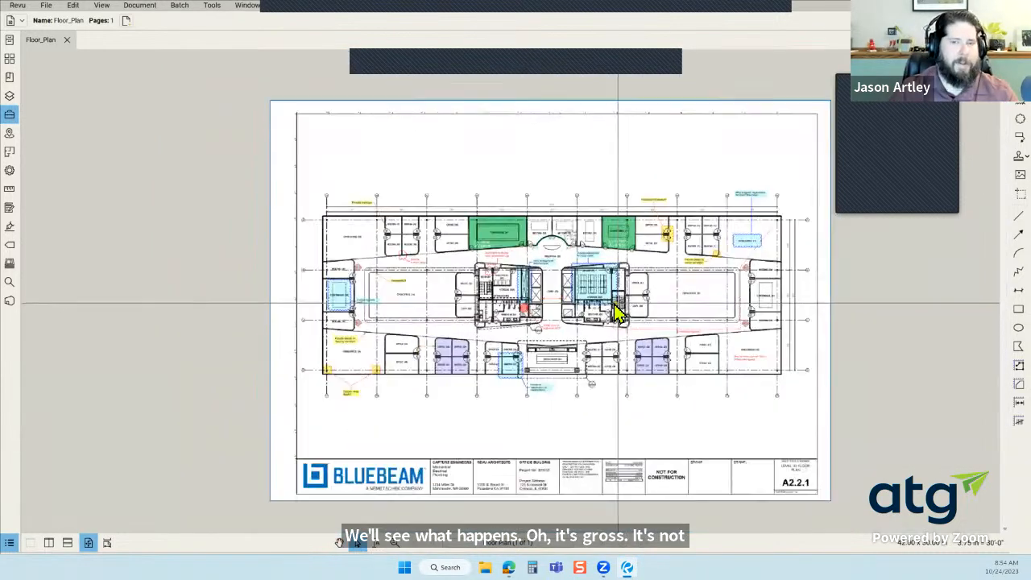
pyautogui.scroll(5, 272, 239)
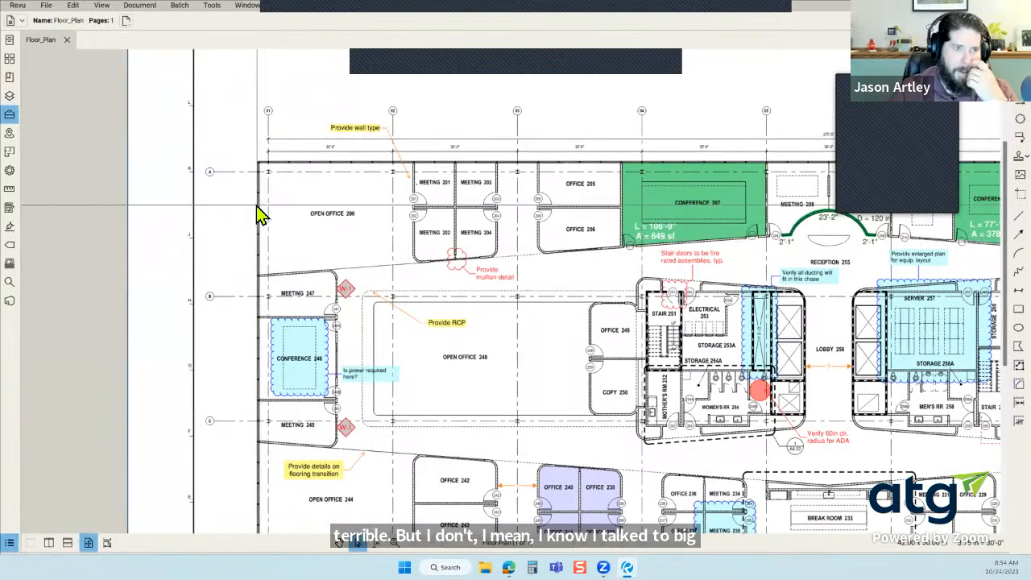
pyautogui.scroll(-2, 246, 241)
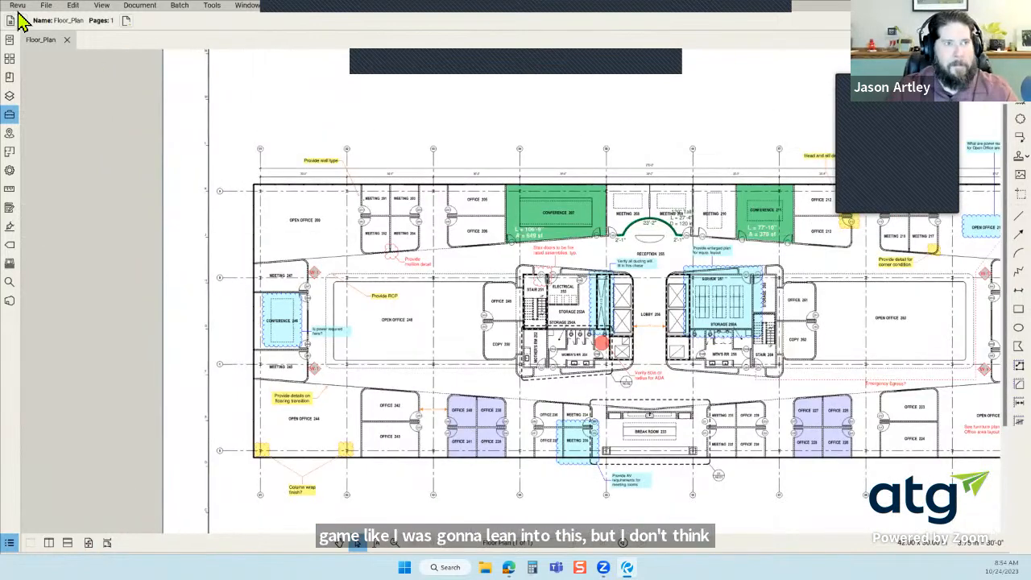
# Switch the active profile to Revu Advanced
pyautogui.click(18, 7)
pyautogui.moveTo(42, 47)
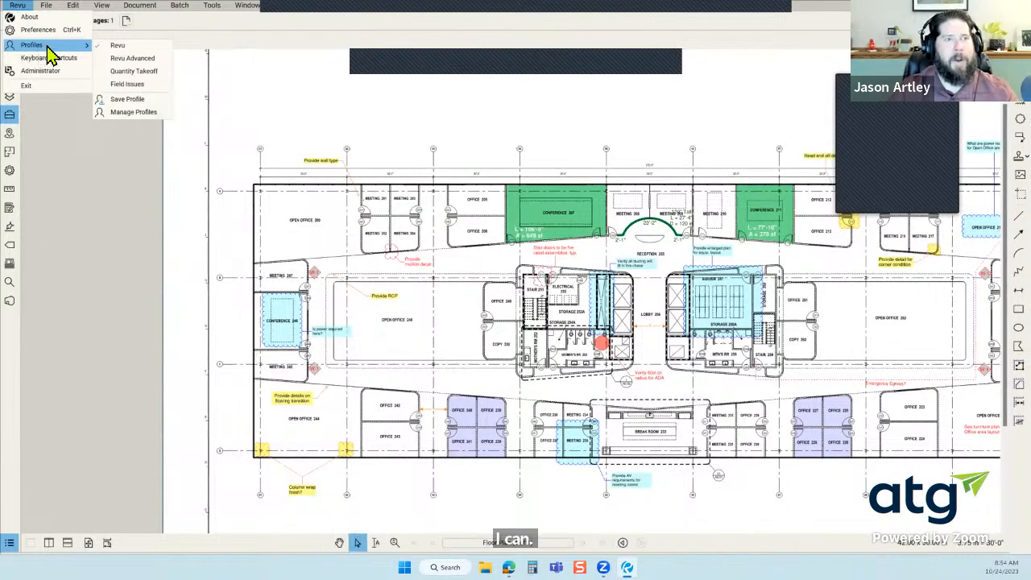
pyautogui.click(160, 64)
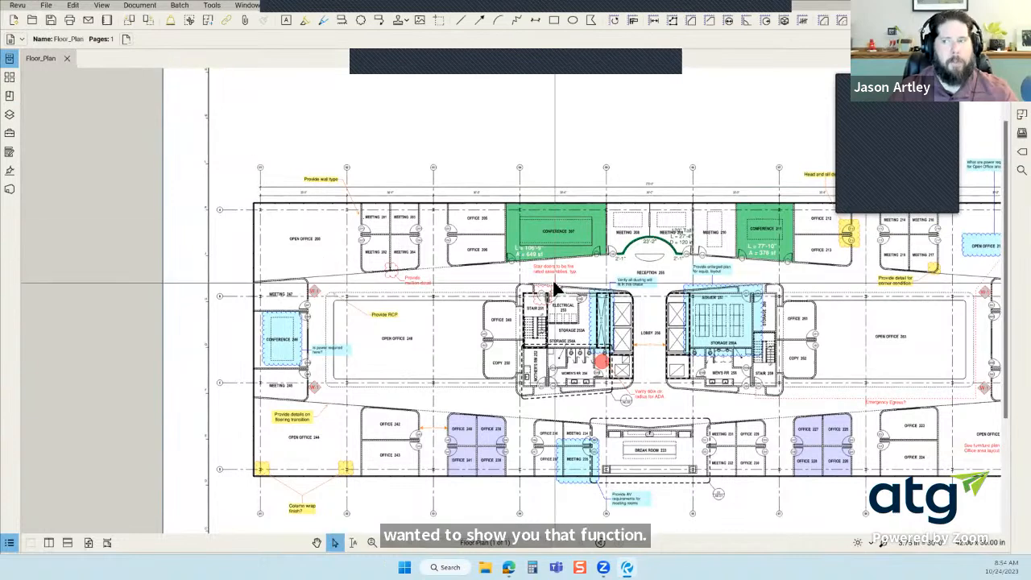
# Switch to the Quantity Takeoff profile and back to Revu Advanced to compare how the interface and theme behave
pyautogui.click(22, 8)
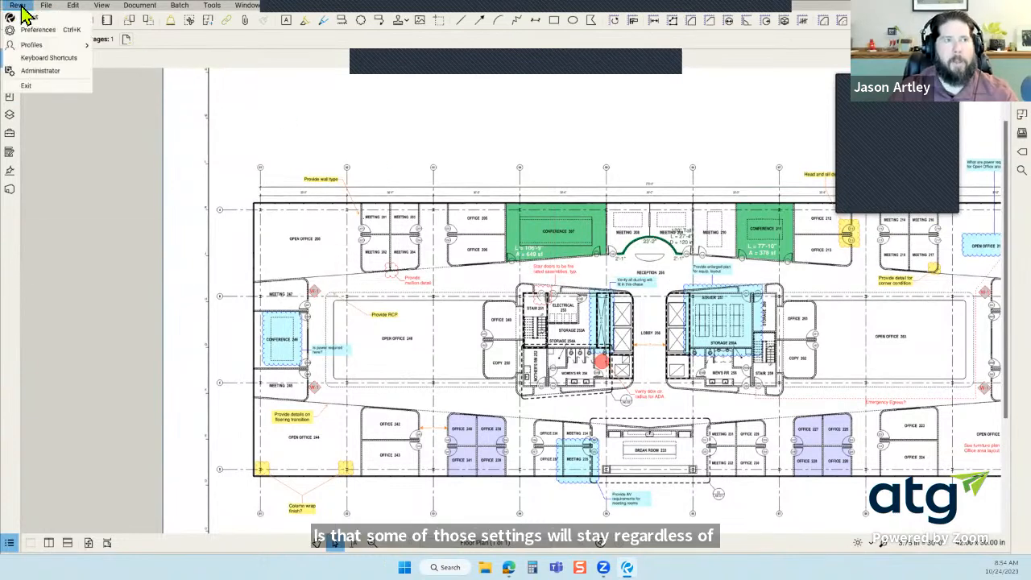
pyautogui.moveTo(76, 45)
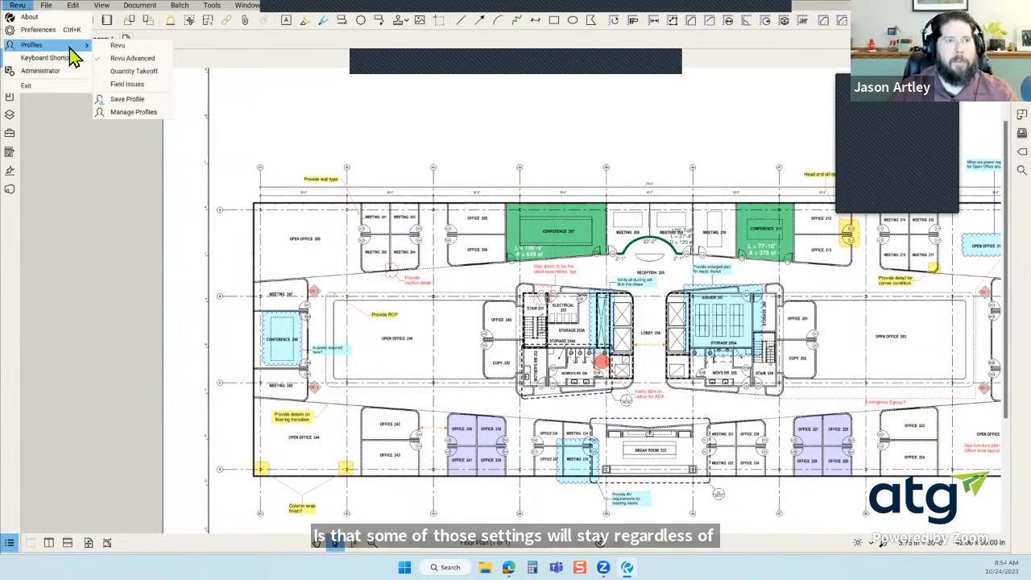
pyautogui.click(149, 72)
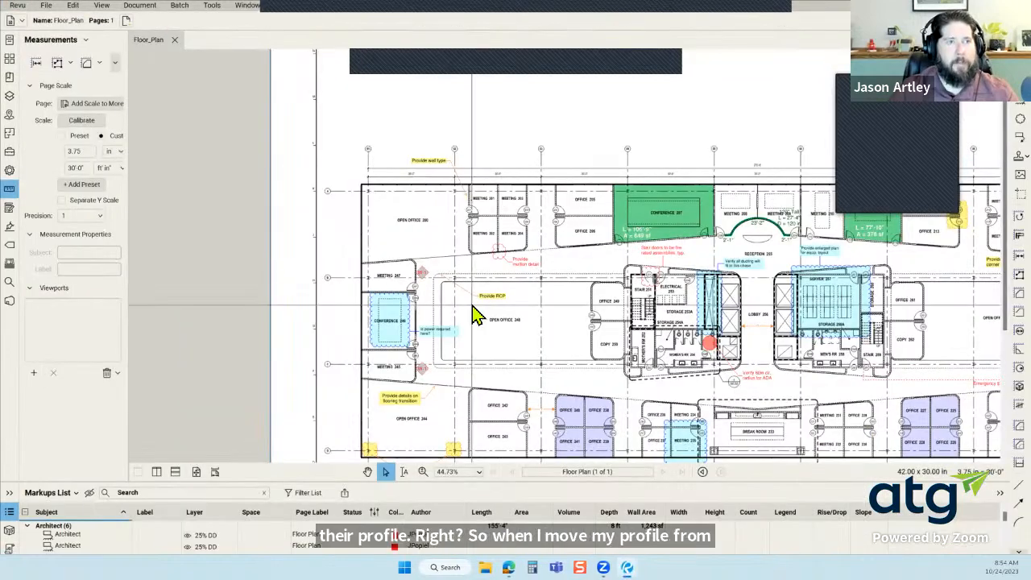
pyautogui.click(17, 6)
pyautogui.moveTo(85, 46)
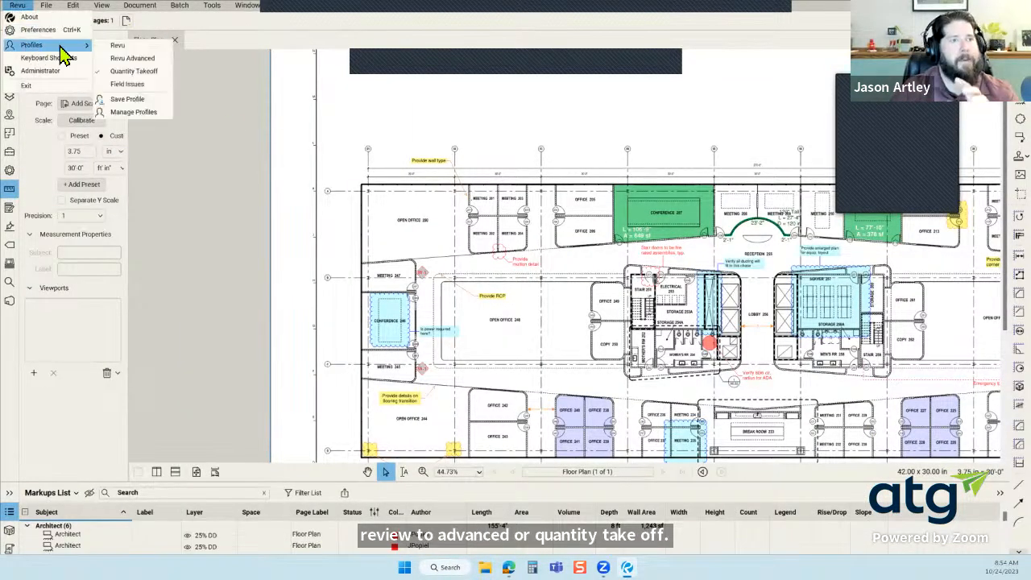
pyautogui.click(134, 60)
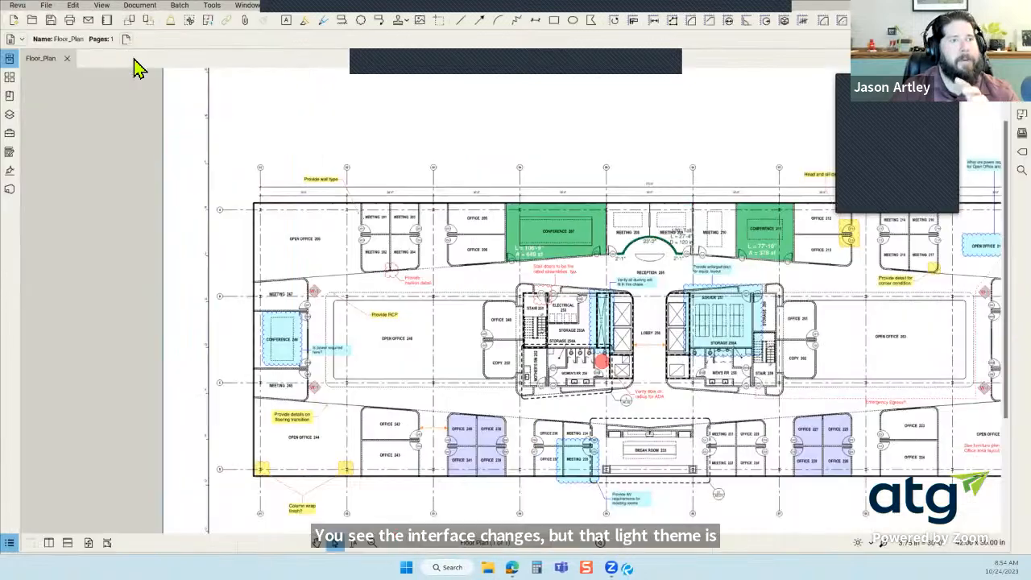
# Set the theme back to Dark in the general preferences and apply it
pyautogui.click(17, 7)
pyautogui.click(36, 26)
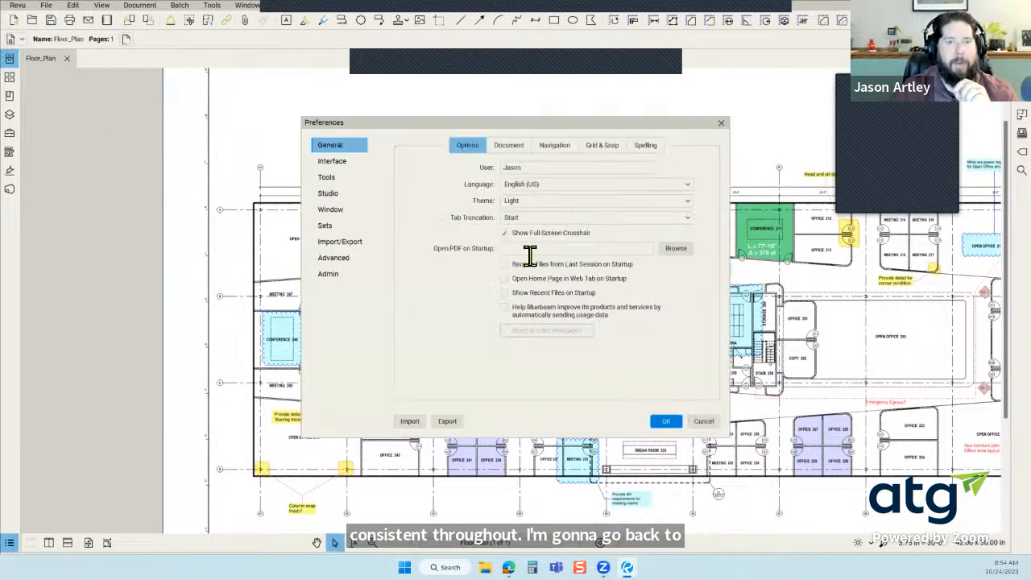
pyautogui.click(600, 202)
pyautogui.click(556, 213)
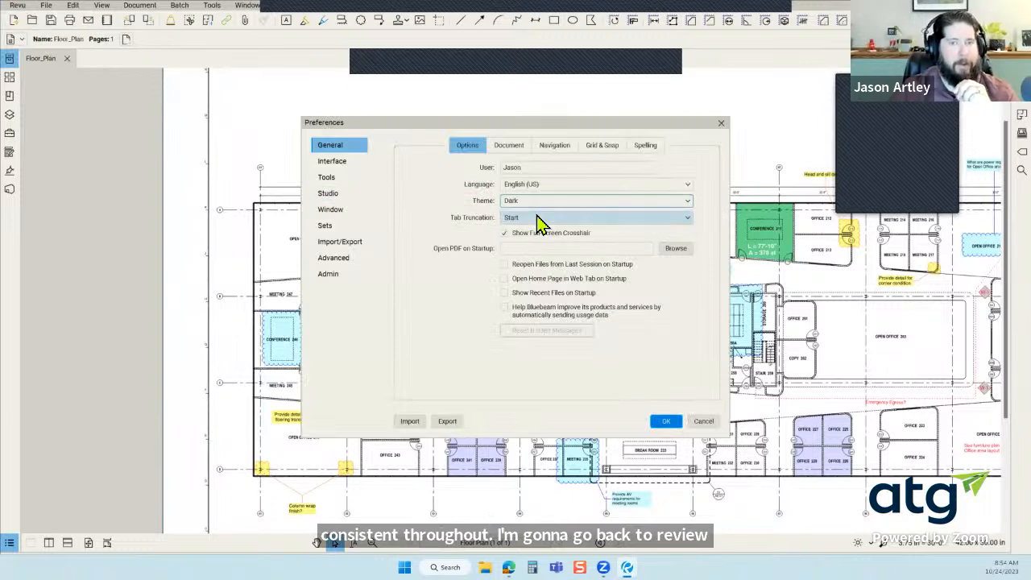
pyautogui.click(673, 423)
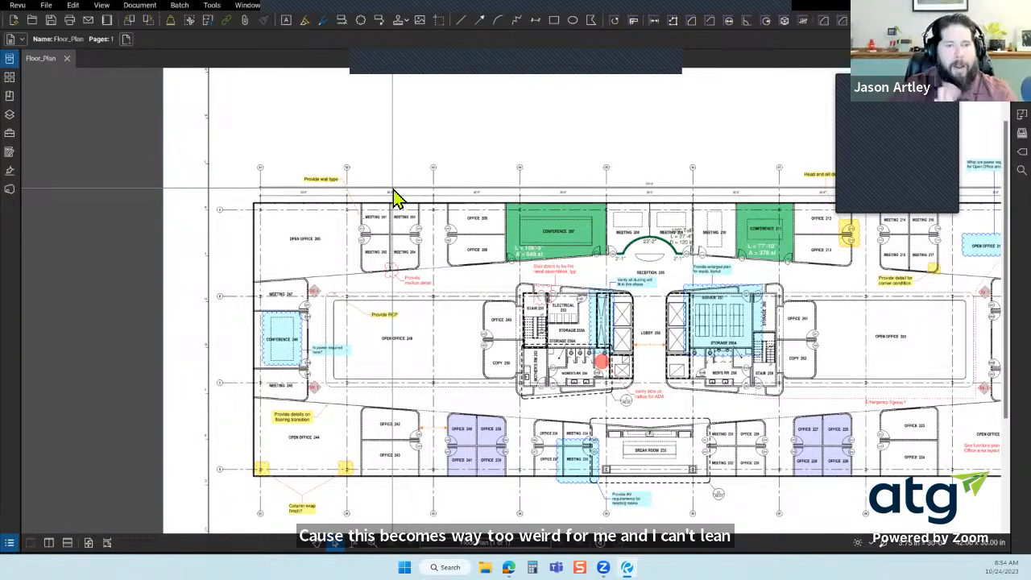
pyautogui.scroll(-1, 290, 157)
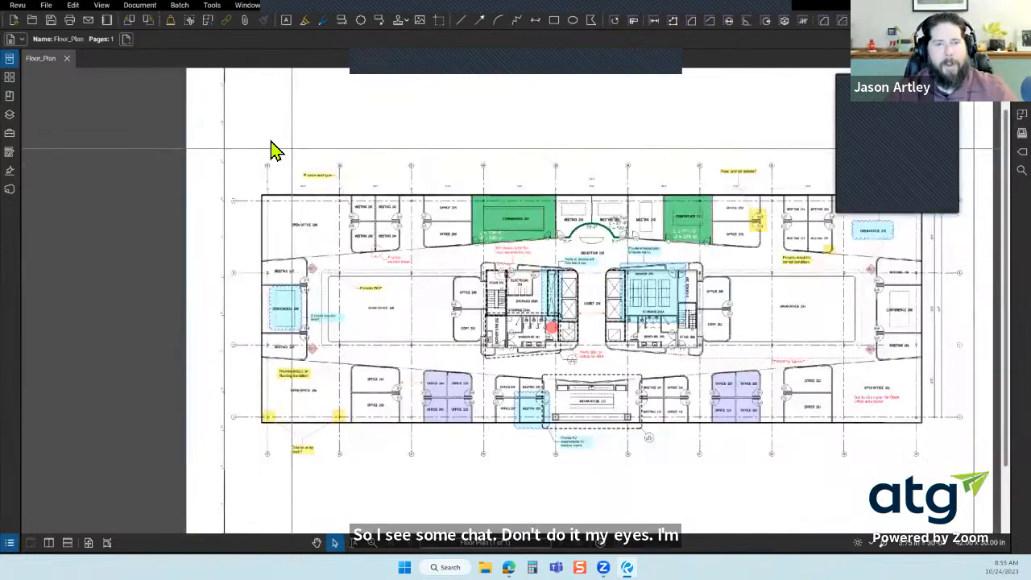
pyautogui.scroll(-1, 552, 207)
pyautogui.scroll(1, 581, 258)
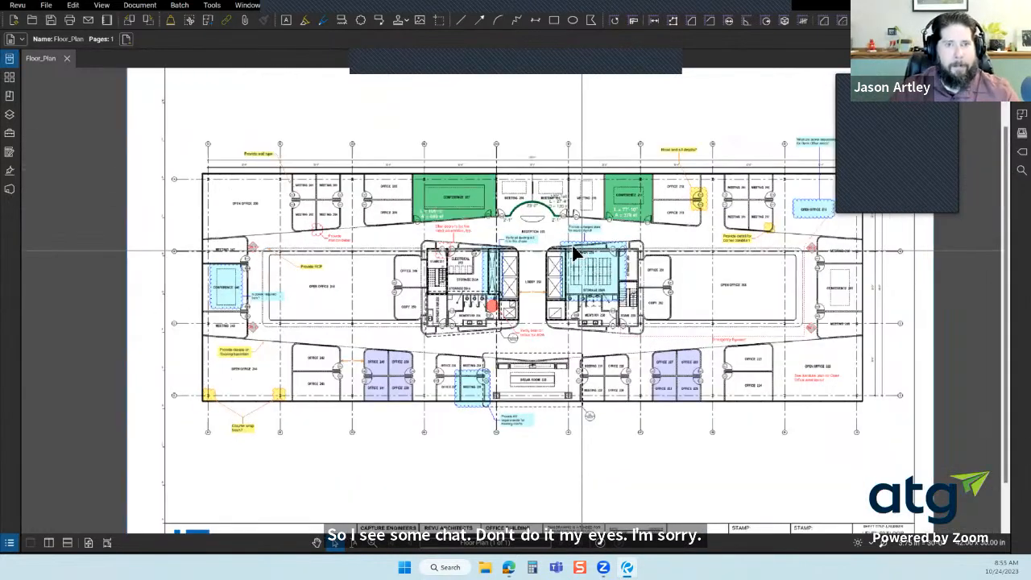
pyautogui.scroll(1, 575, 253)
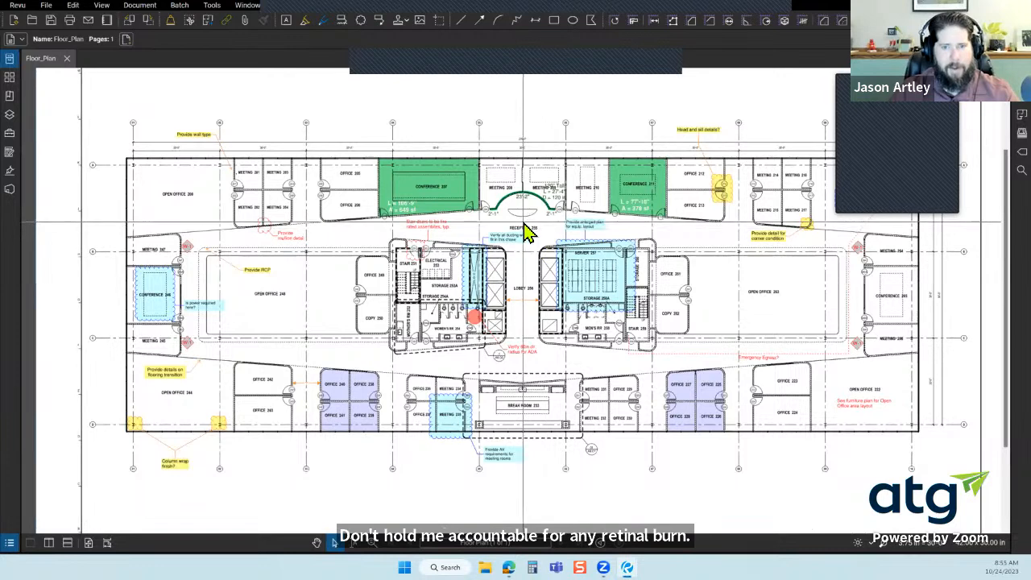
# Turn on Snap to Content and Snap to Markup in the grid and snap preferences
pyautogui.click(17, 6)
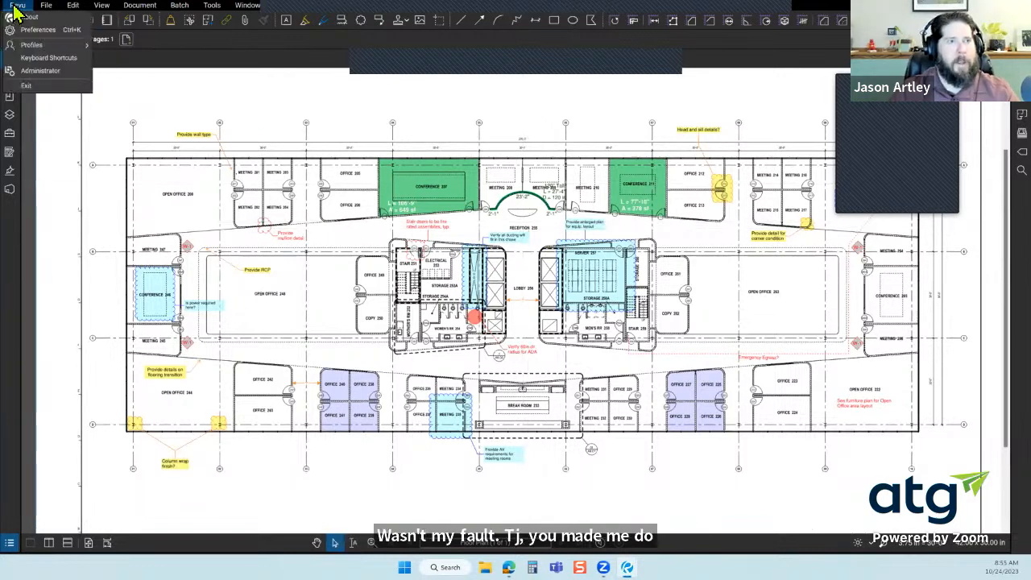
pyautogui.moveTo(65, 50)
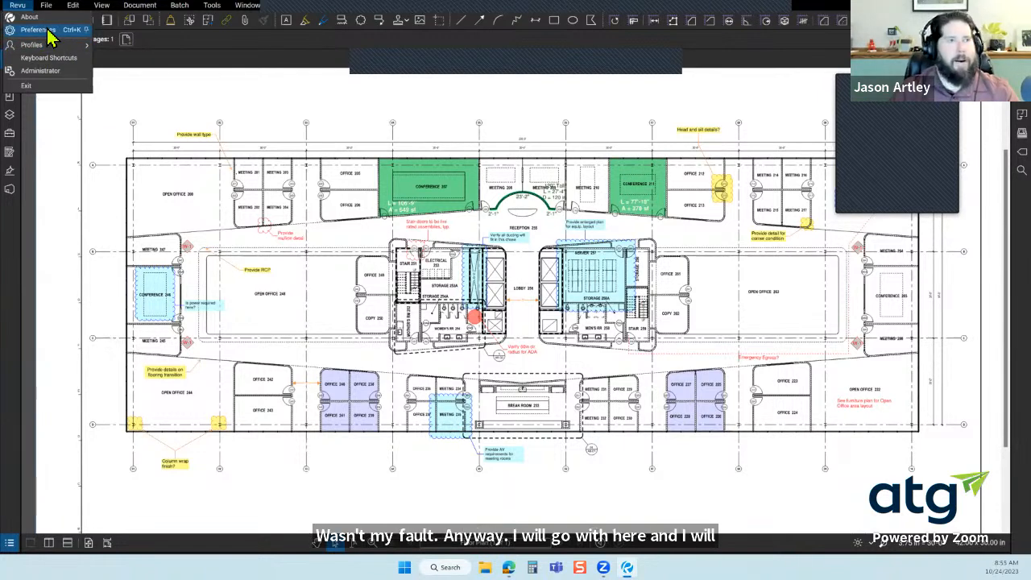
pyautogui.click(47, 31)
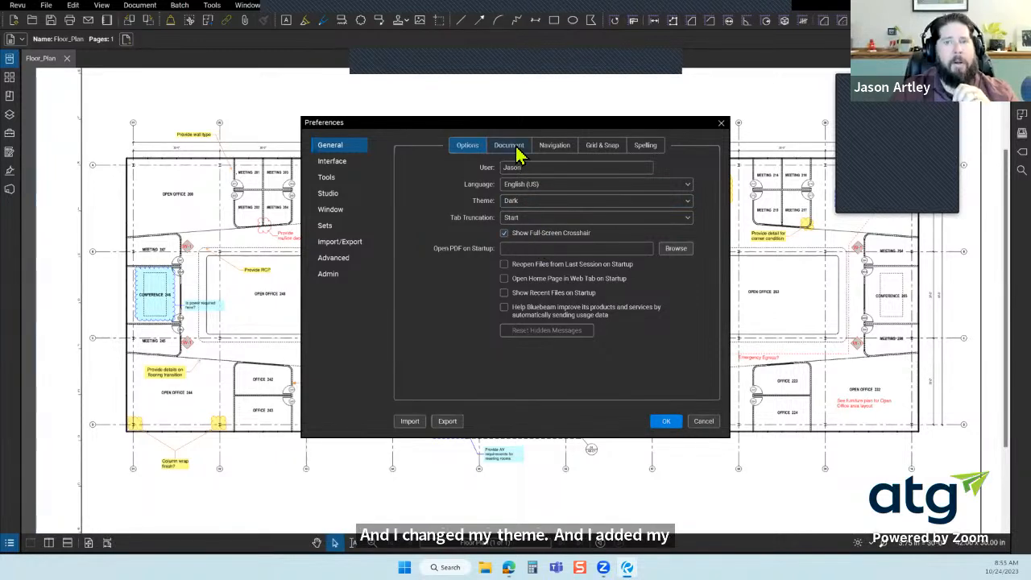
pyautogui.click(622, 152)
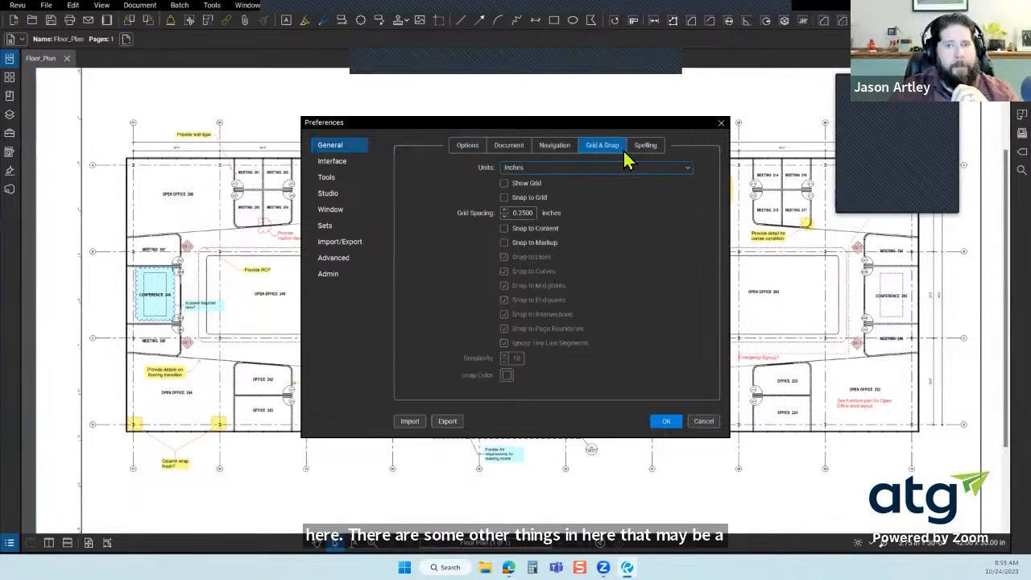
pyautogui.click(549, 235)
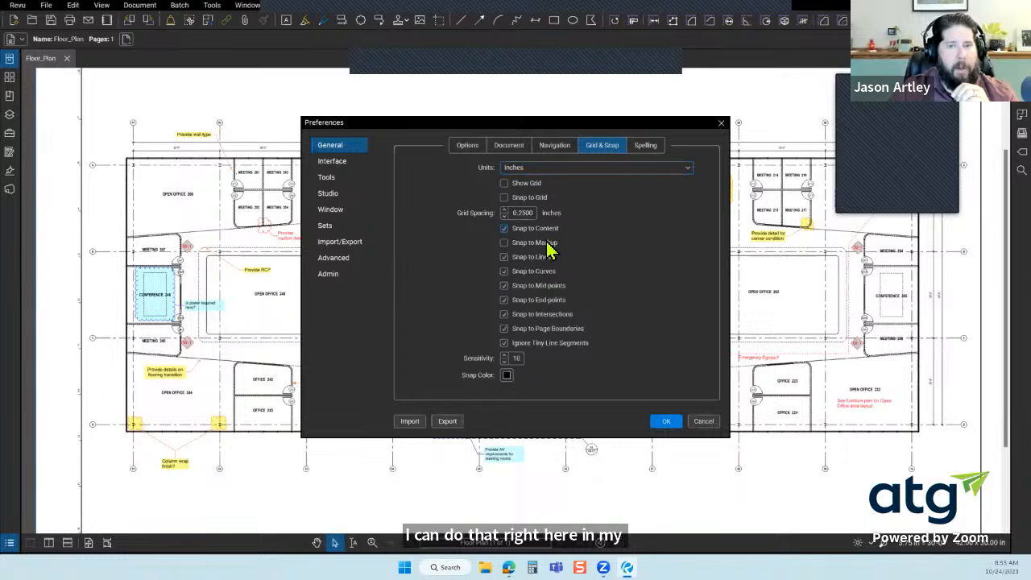
pyautogui.click(548, 246)
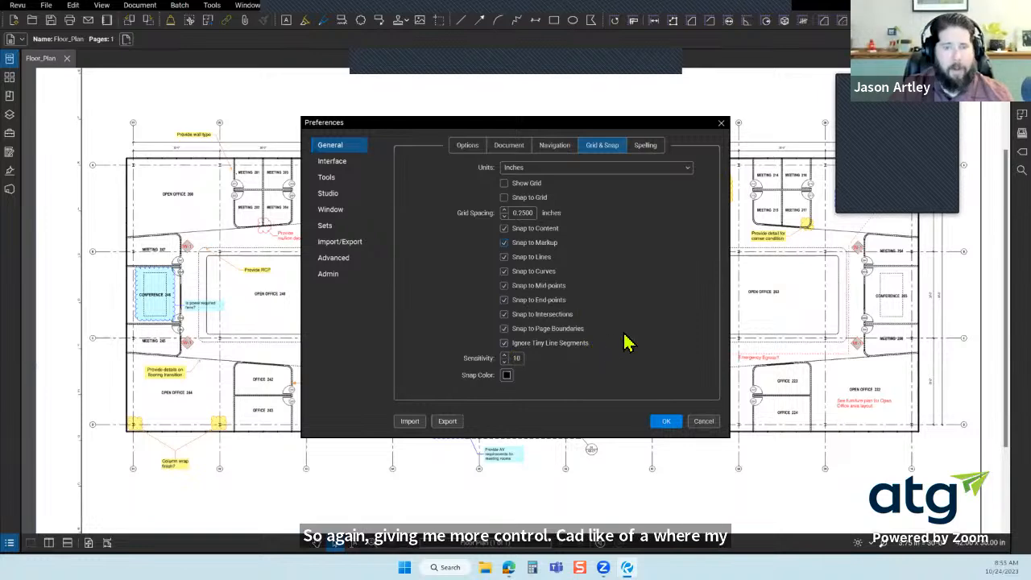
# Set the snap color to red and change it to orange, and look through the available grid units
pyautogui.click(507, 376)
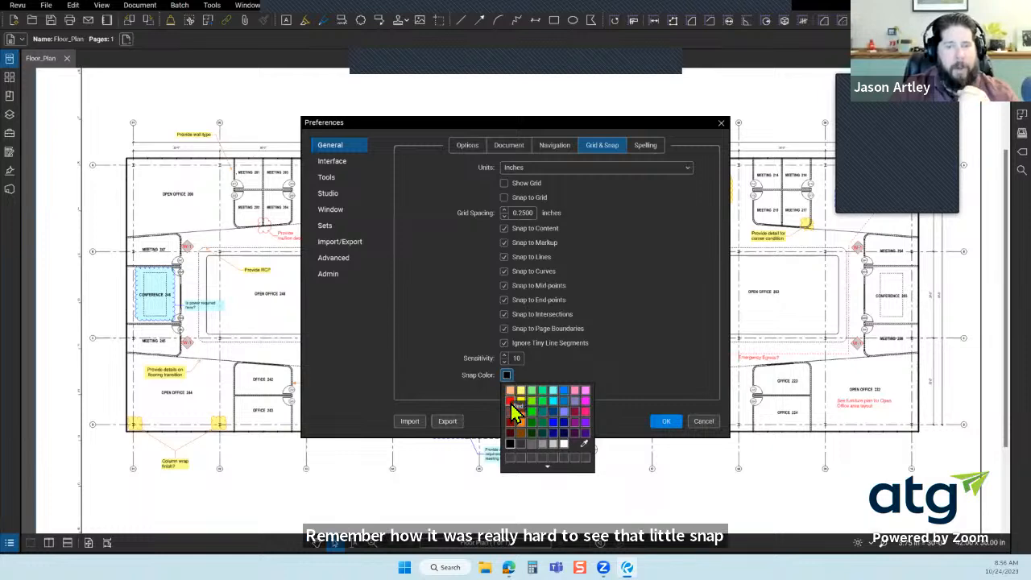
pyautogui.click(511, 404)
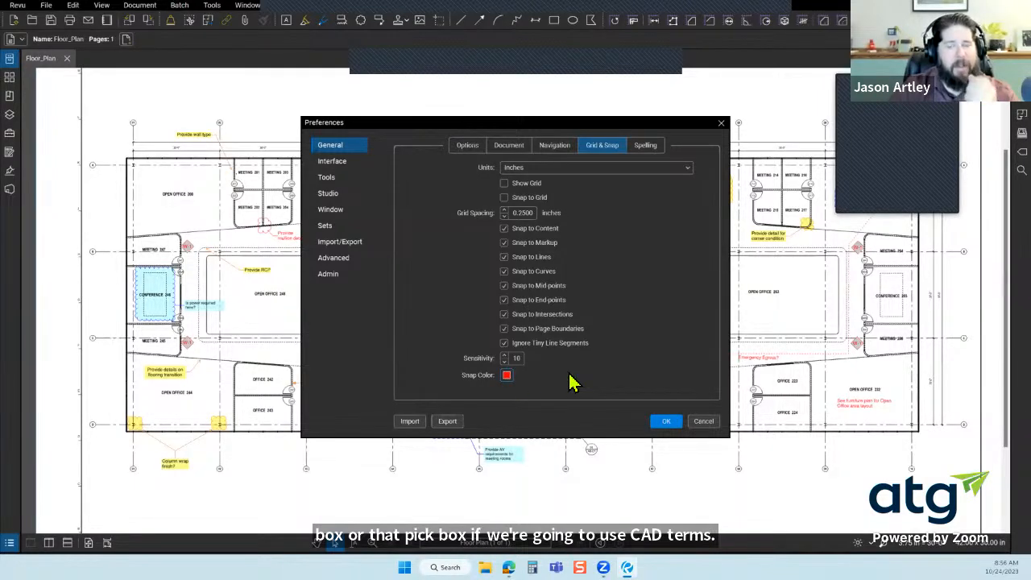
pyautogui.click(507, 375)
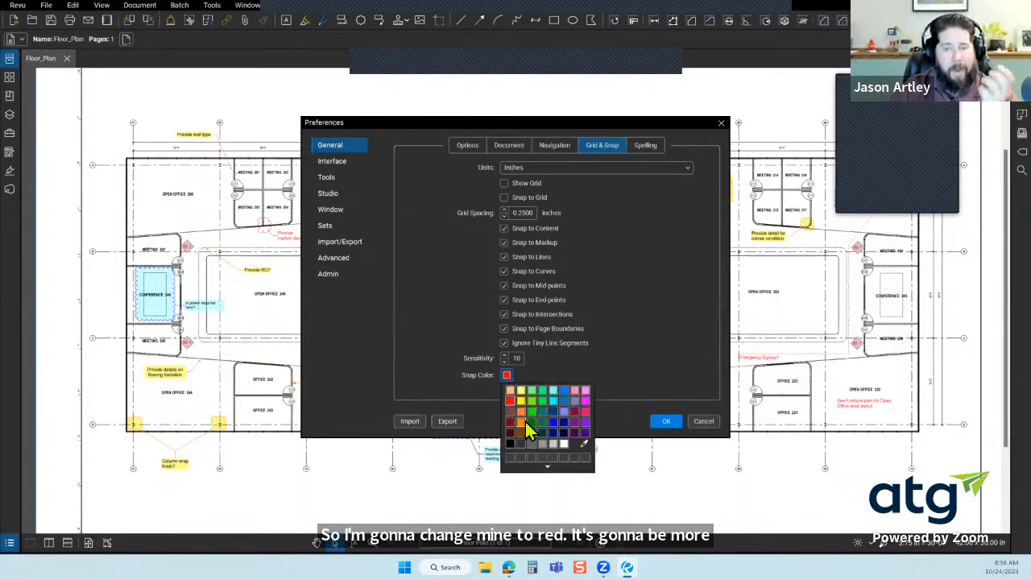
pyautogui.click(525, 424)
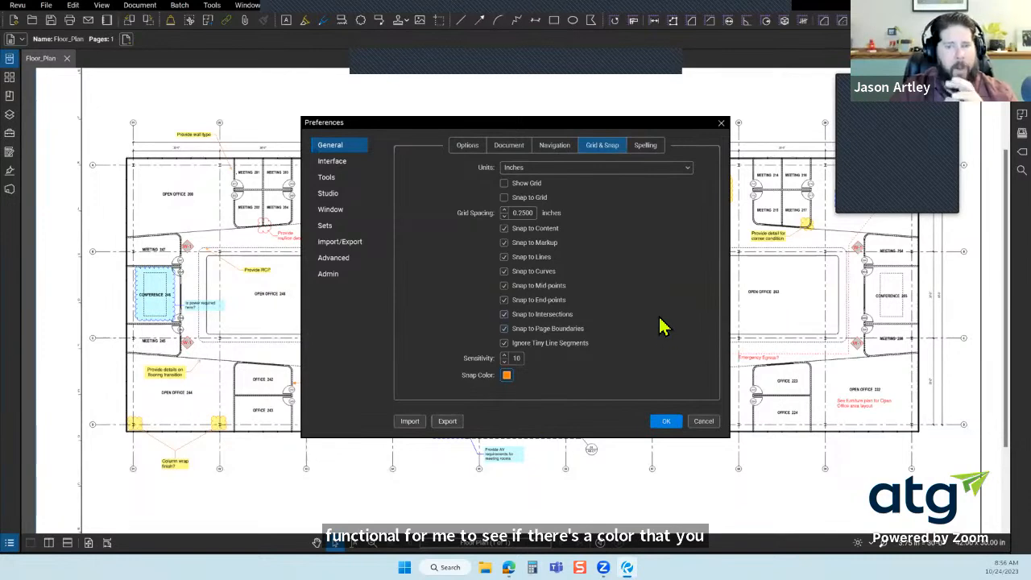
pyautogui.click(634, 169)
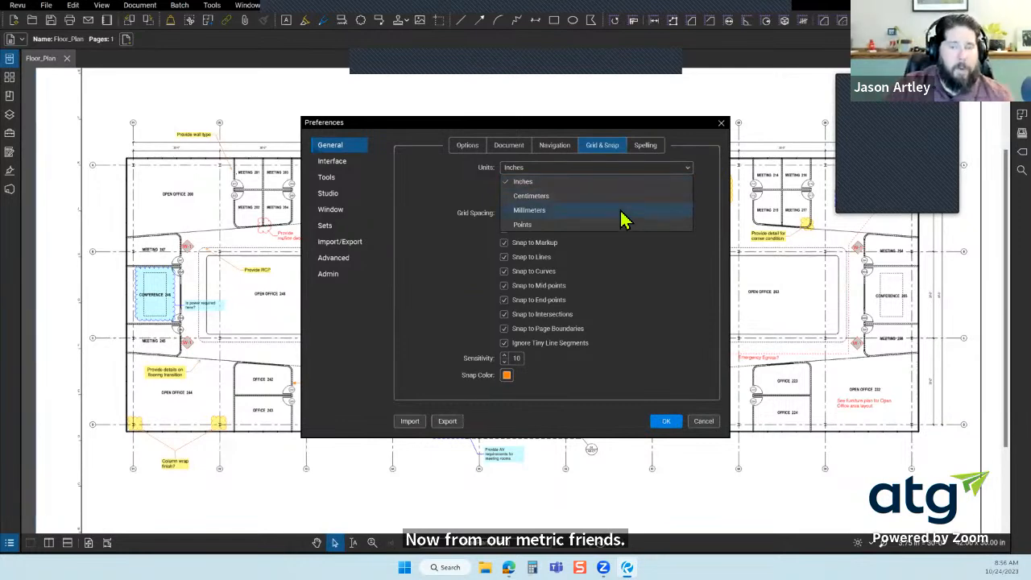
pyautogui.click(640, 318)
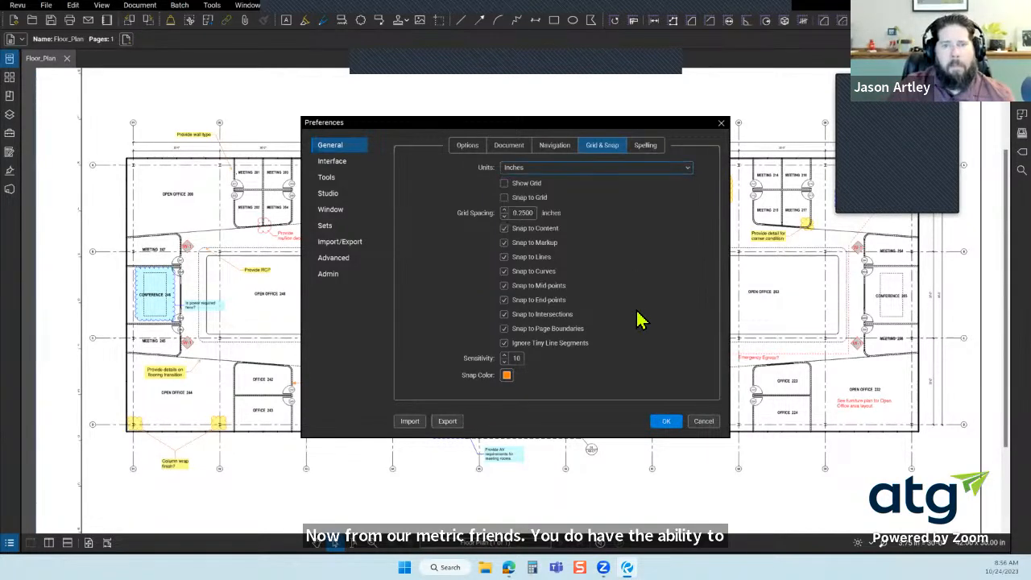
# Check the available grid units, and add ATG to the custom words in the spelling preferences
pyautogui.click(544, 172)
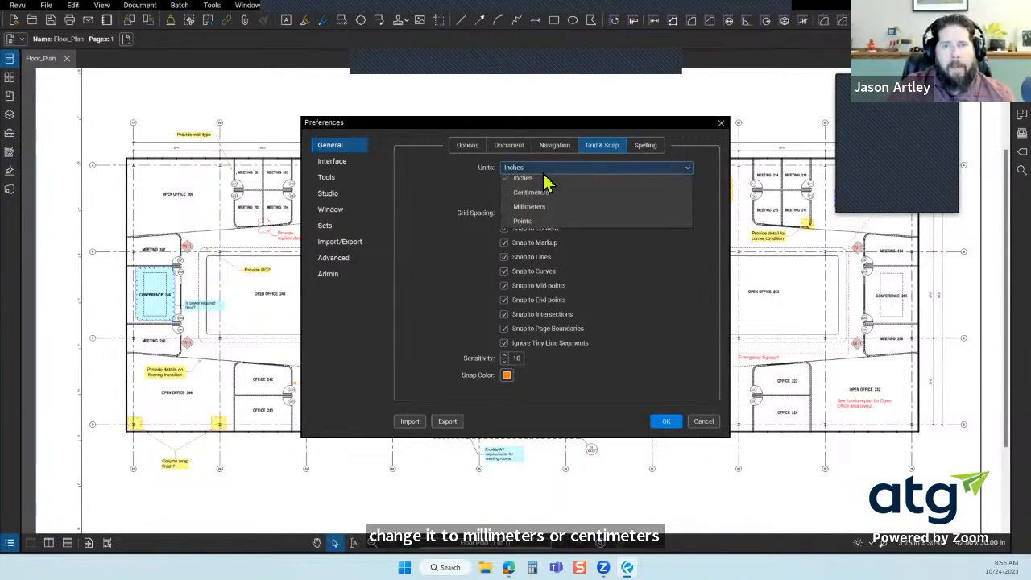
pyautogui.click(630, 290)
pyautogui.click(656, 146)
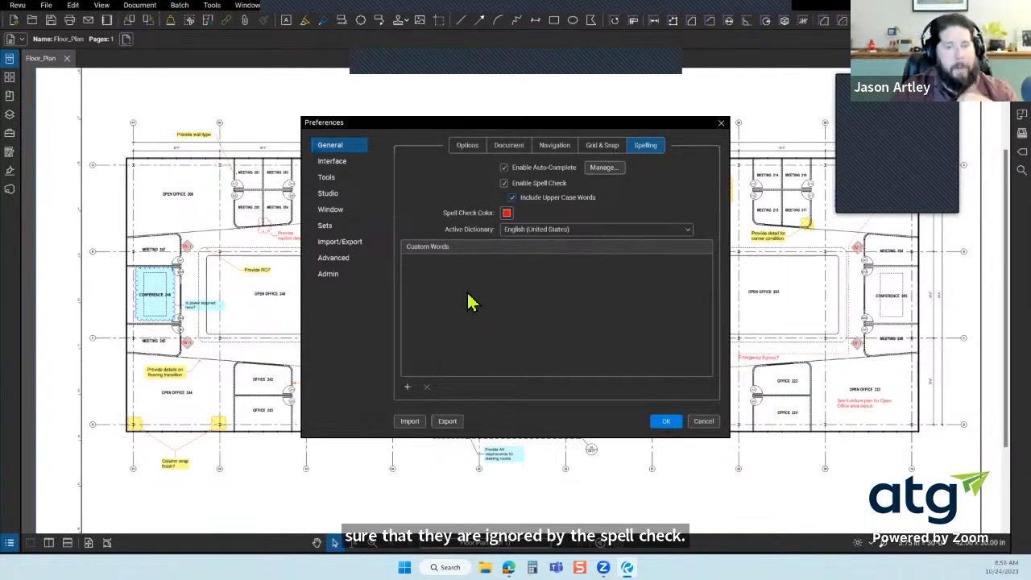
pyautogui.click(408, 388)
pyautogui.write('ATG')
pyautogui.click(557, 305)
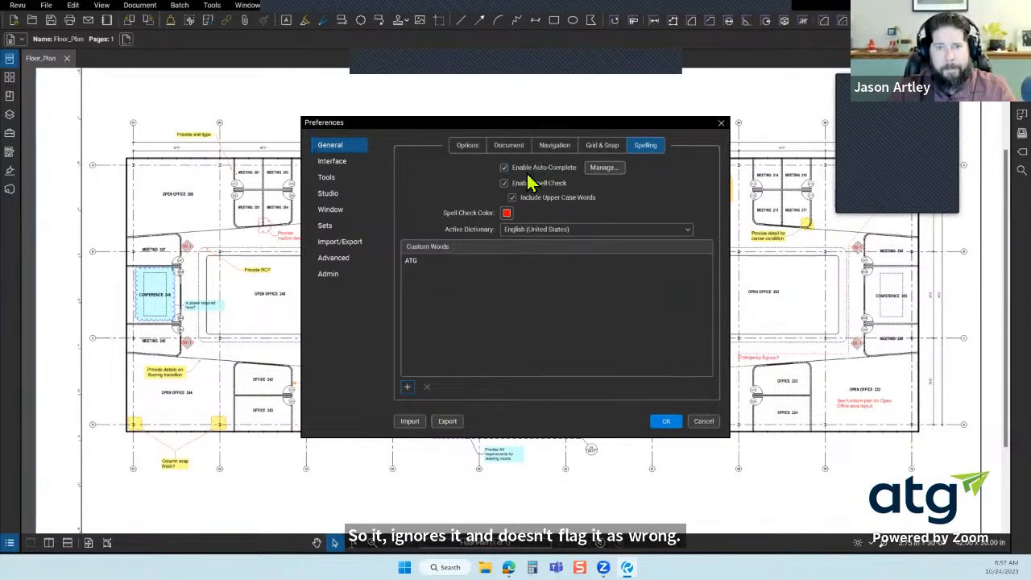
# Look at the Author category of the auto-complete list, close it without changes, and disable auto-complete
pyautogui.click(604, 170)
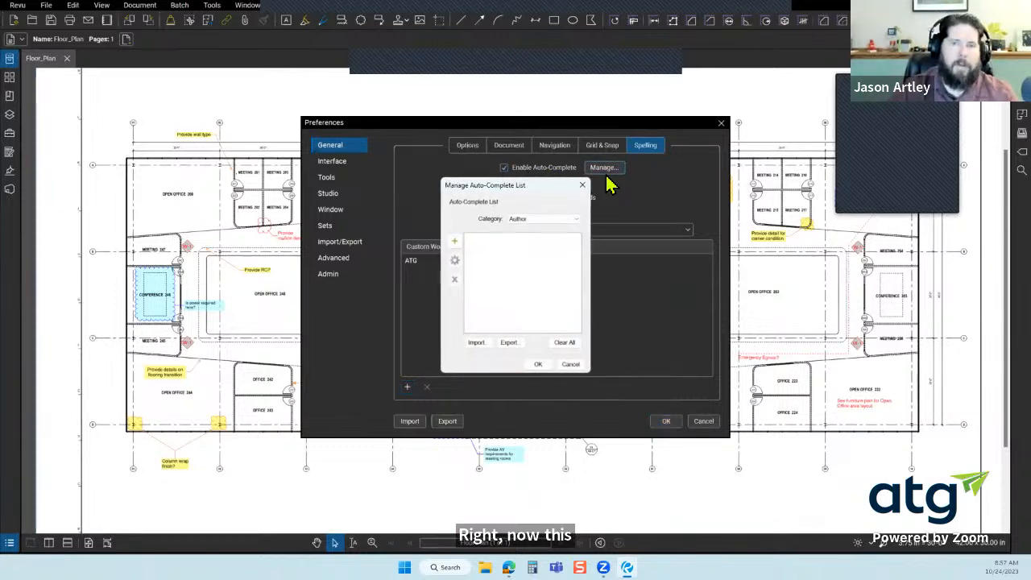
pyautogui.click(554, 220)
pyautogui.click(556, 230)
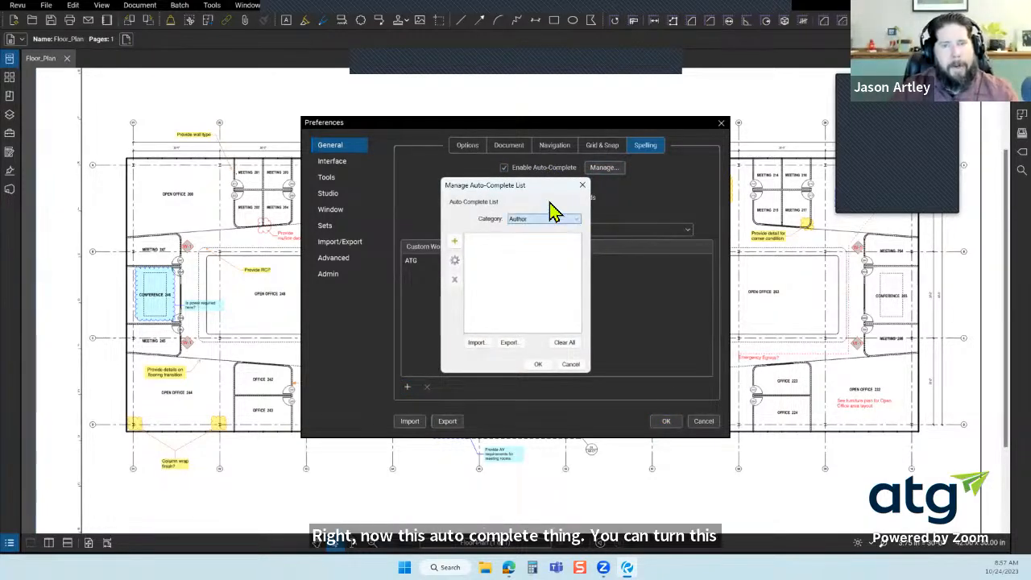
pyautogui.click(572, 364)
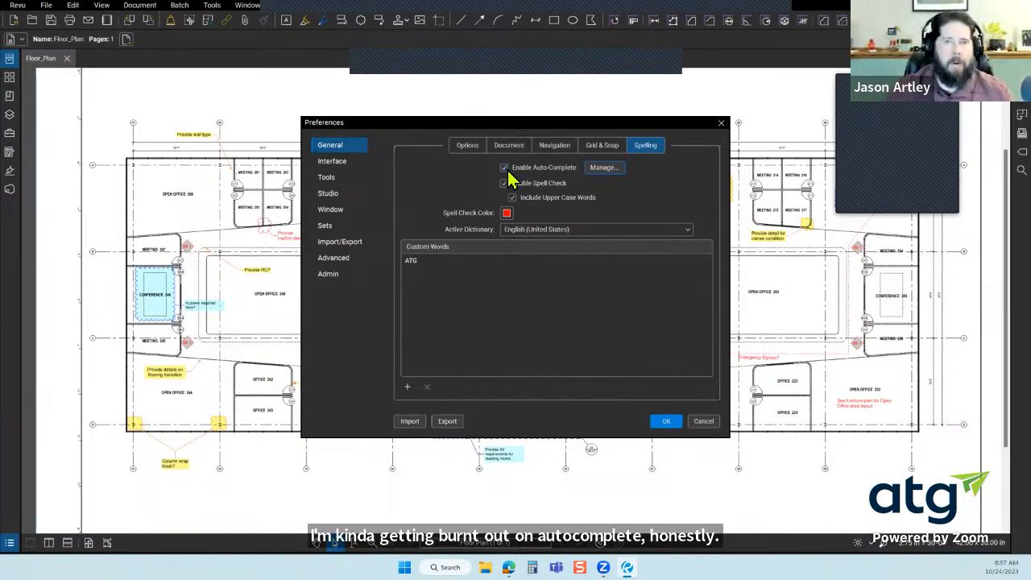
pyautogui.click(504, 169)
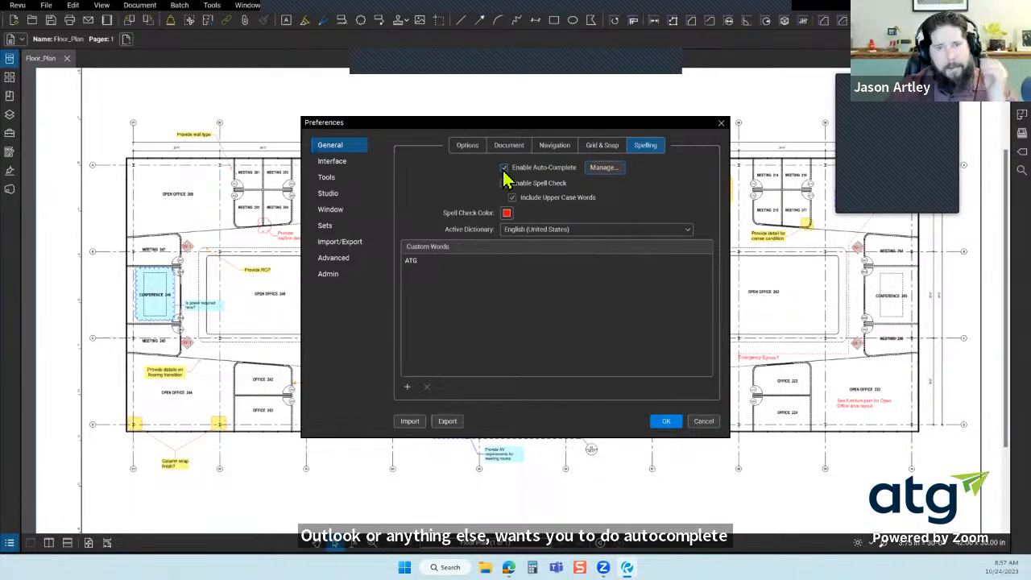
pyautogui.click(504, 168)
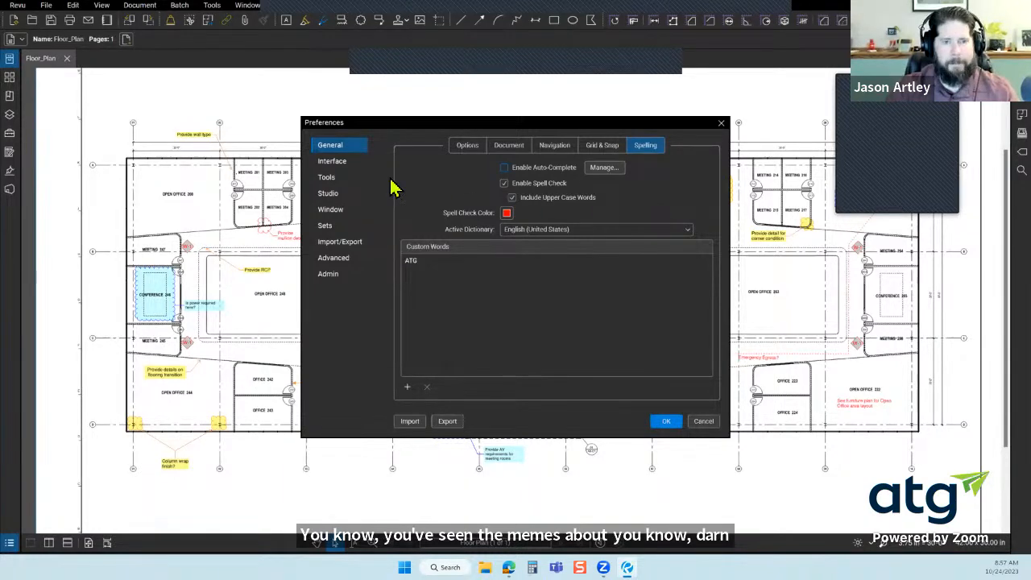
# Review the general preference pages, the file access settings under Interface, and the markup tool preferences down to the snapshot options
pyautogui.click(467, 146)
pyautogui.click(659, 146)
pyautogui.click(617, 145)
pyautogui.click(354, 166)
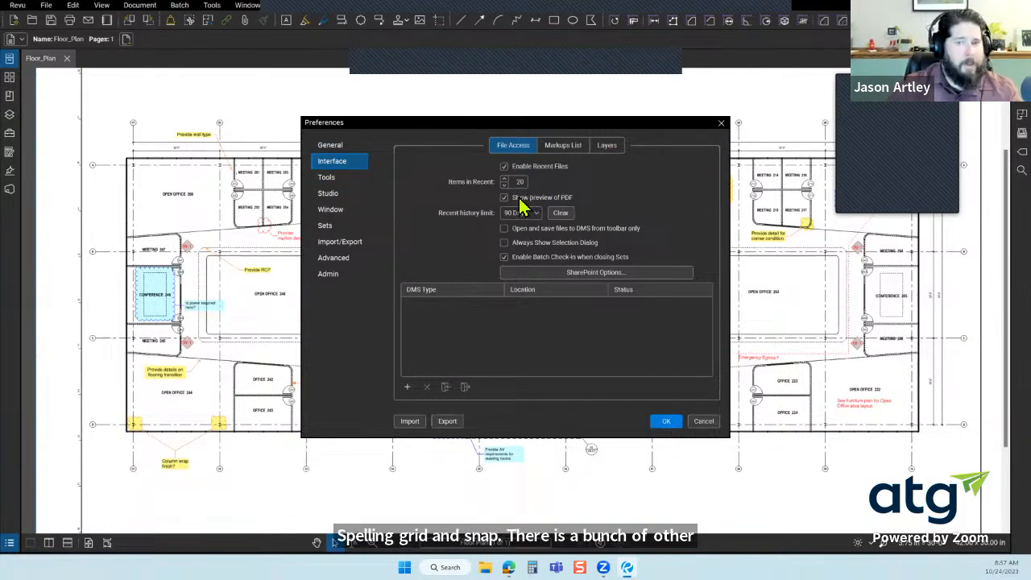
pyautogui.click(336, 180)
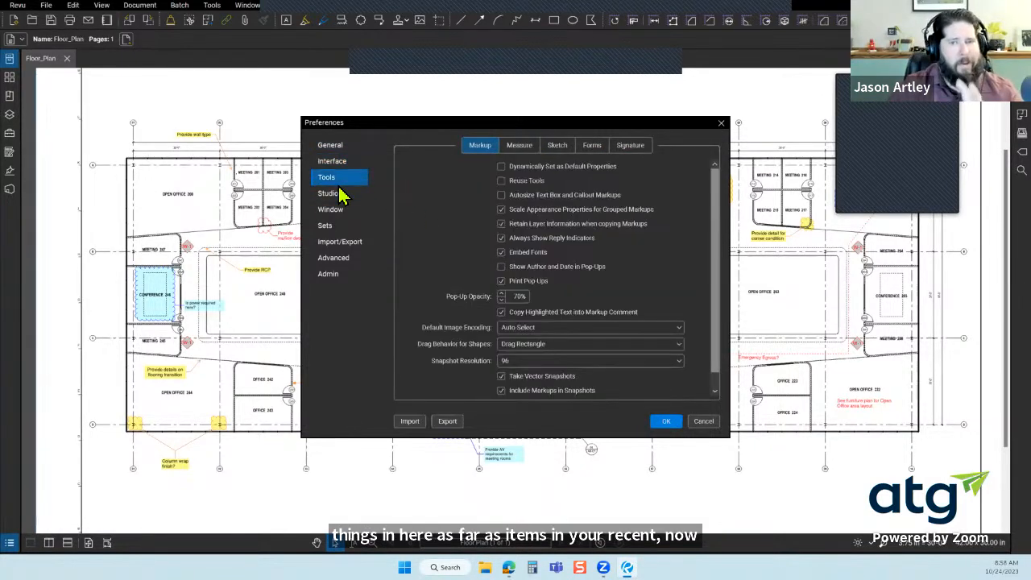
pyautogui.scroll(-1, 697, 297)
pyautogui.scroll(1, 697, 297)
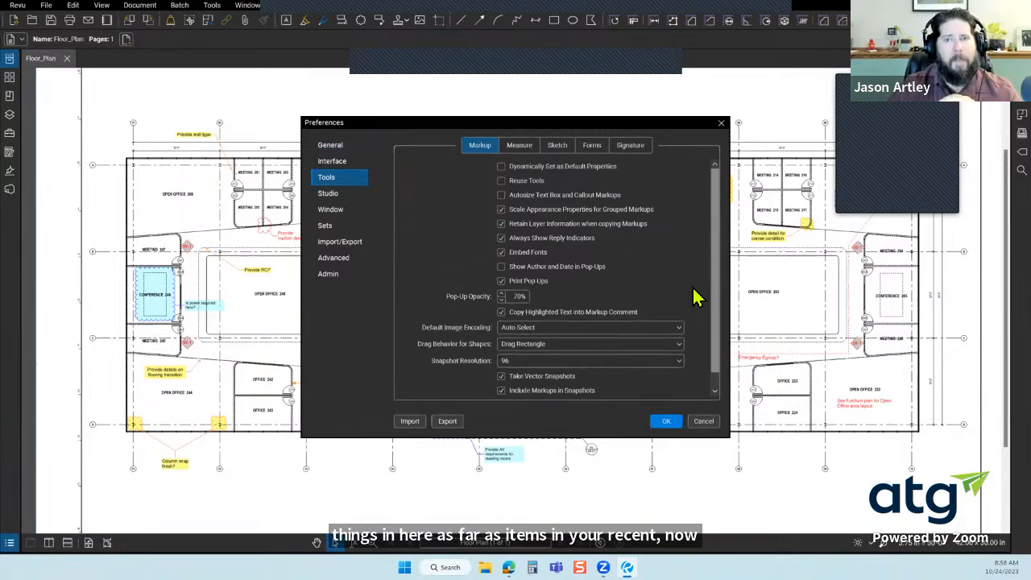
pyautogui.scroll(-1, 697, 296)
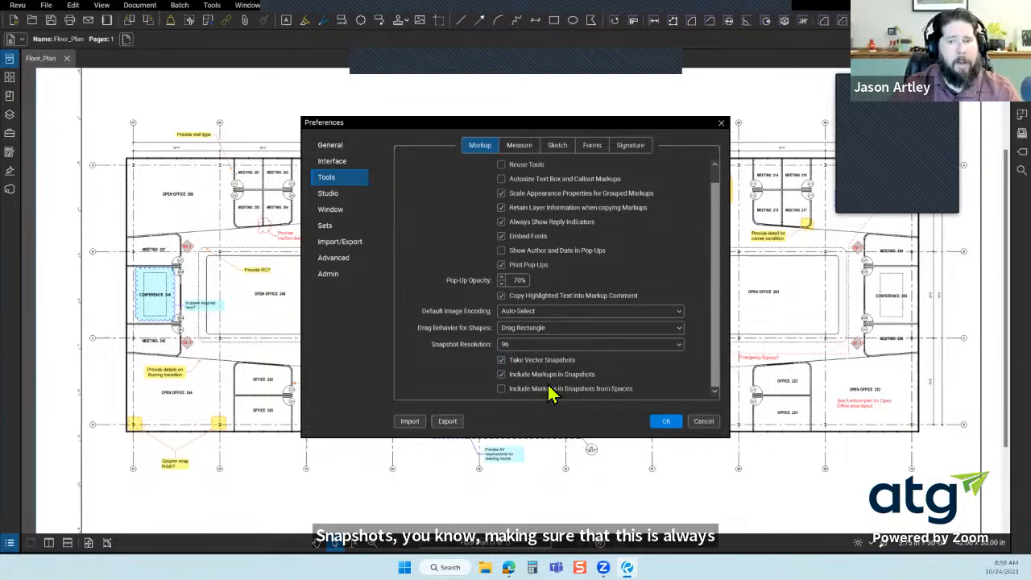
# Look through the Studio, Window, Sets, Import/Export and Advanced preferences, and return to the general options
pyautogui.click(345, 195)
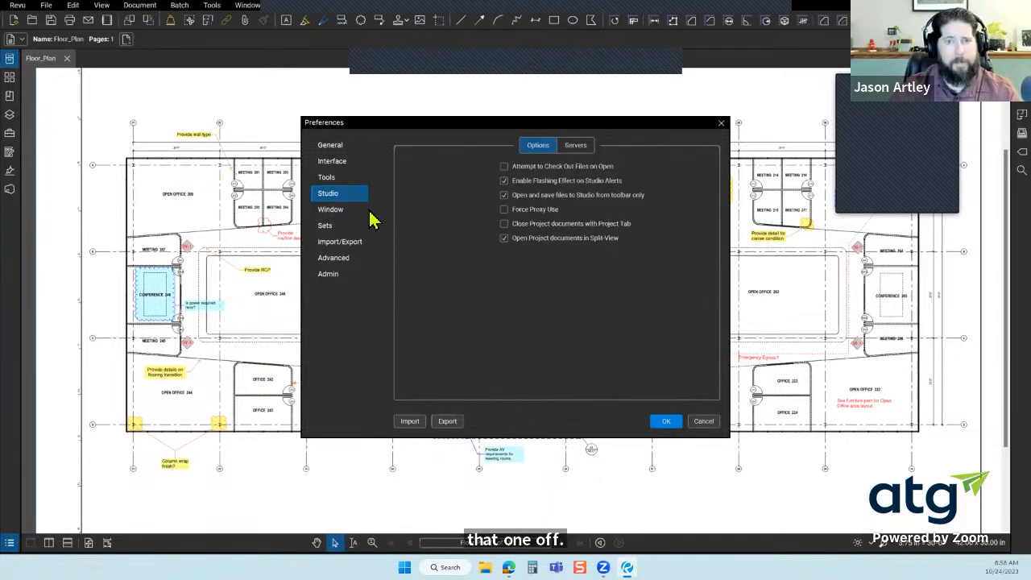
pyautogui.click(340, 211)
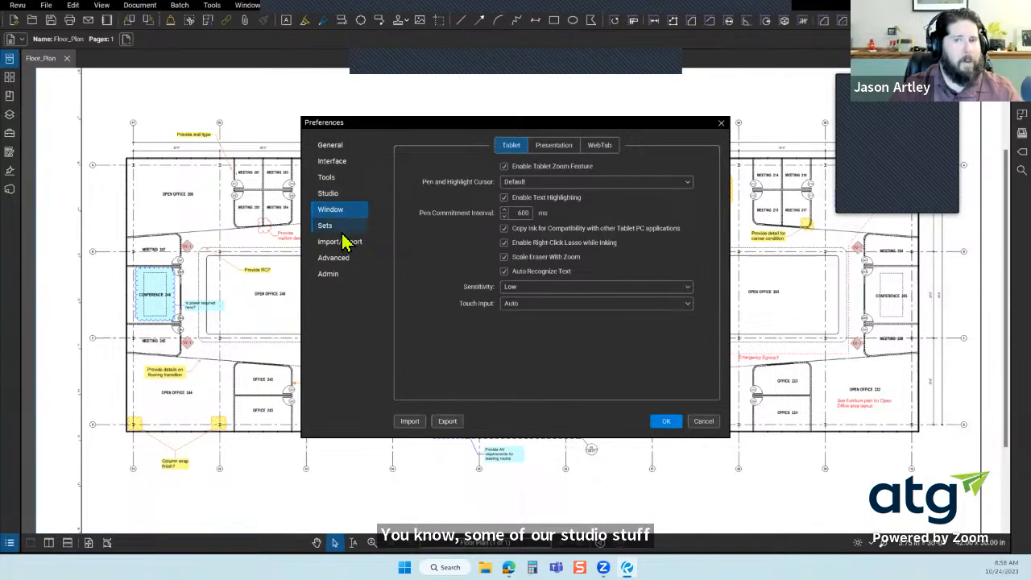
pyautogui.press('Down')
pyautogui.press('Down')
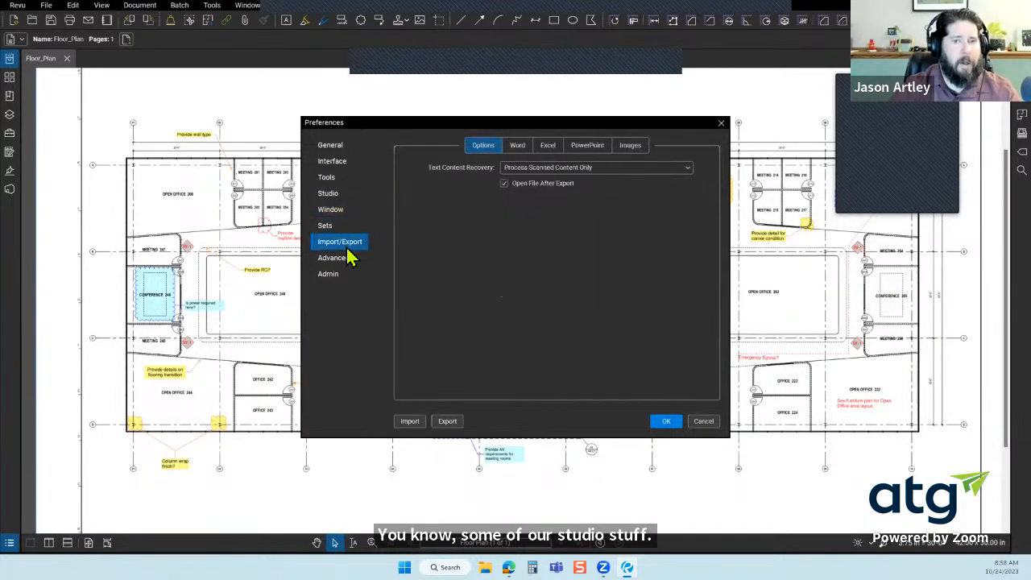
pyautogui.click(350, 263)
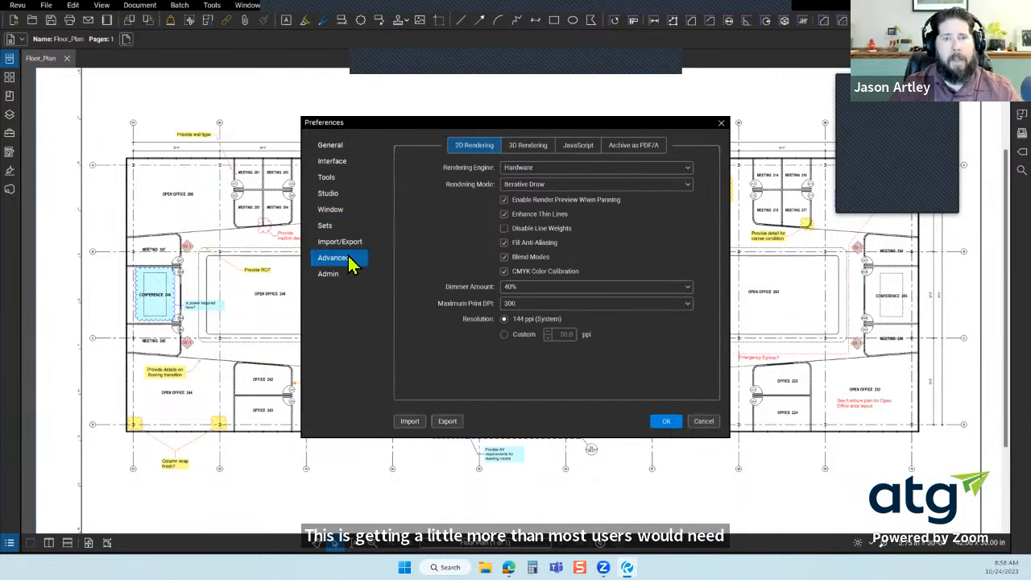
pyautogui.click(355, 146)
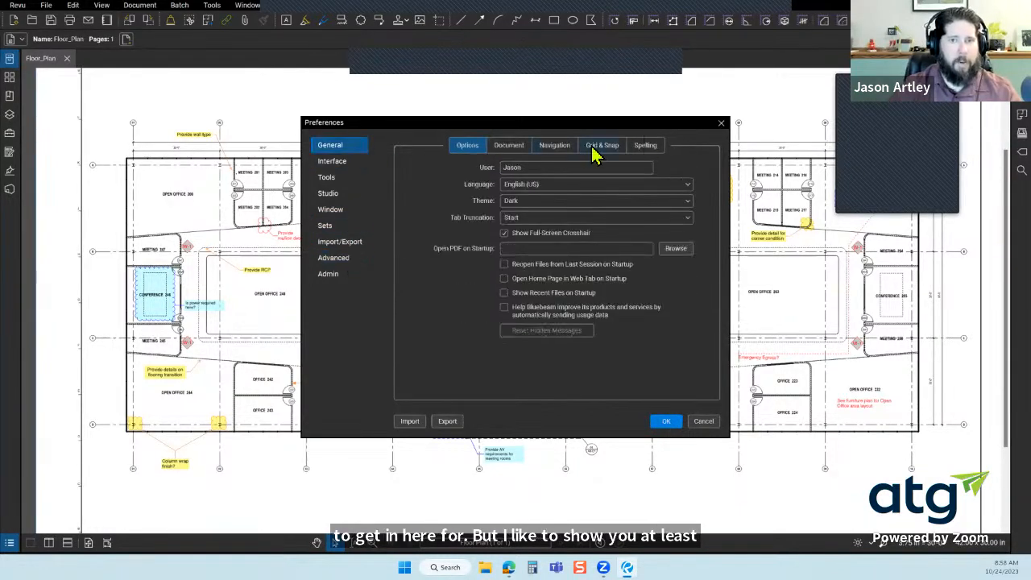
# Examine the rendering engine choices for 2D and 3D and the 2D rendering modes in the advanced preferences
pyautogui.click(344, 265)
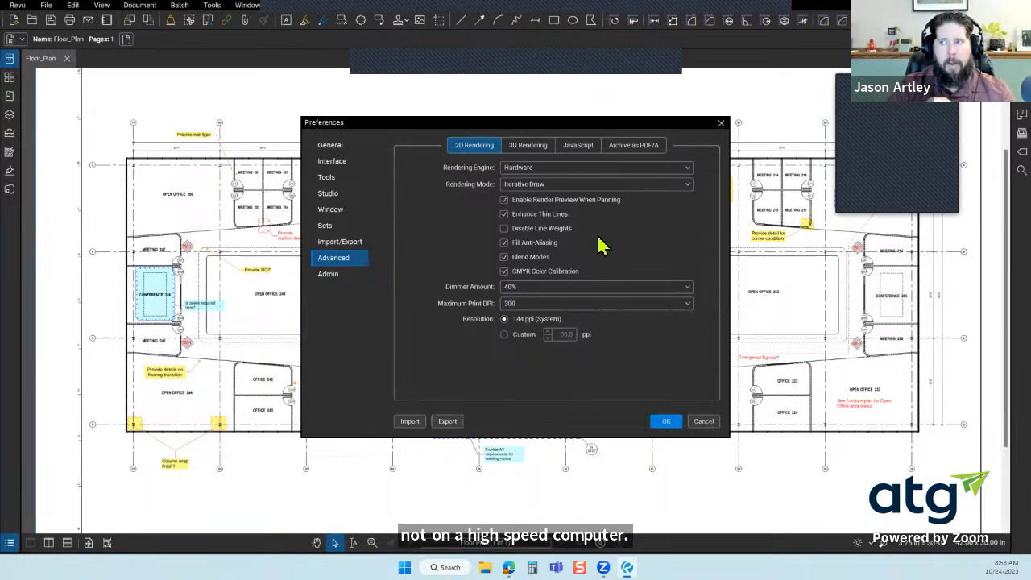
pyautogui.click(588, 171)
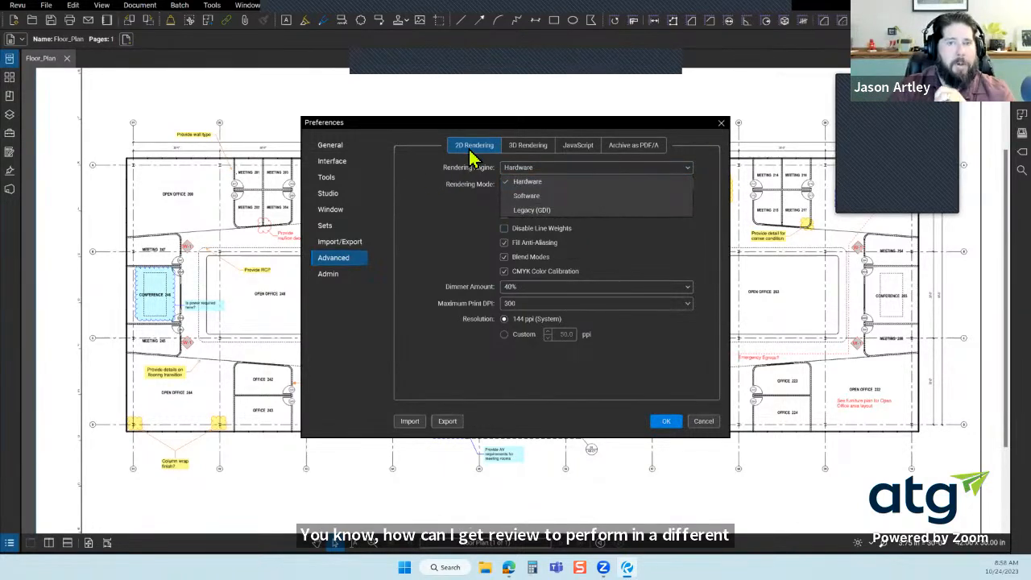
pyautogui.click(499, 156)
pyautogui.click(527, 150)
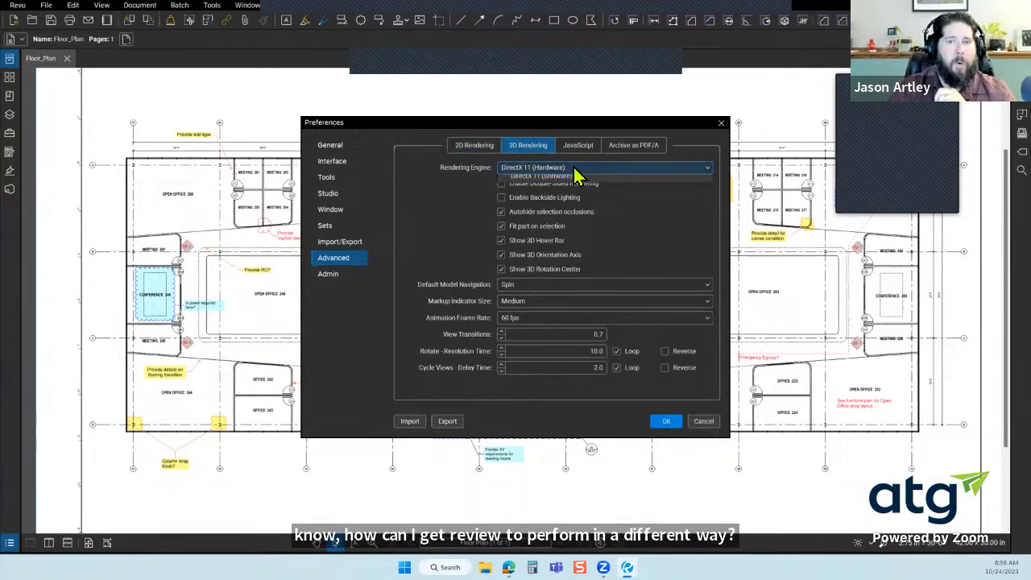
pyautogui.click(575, 168)
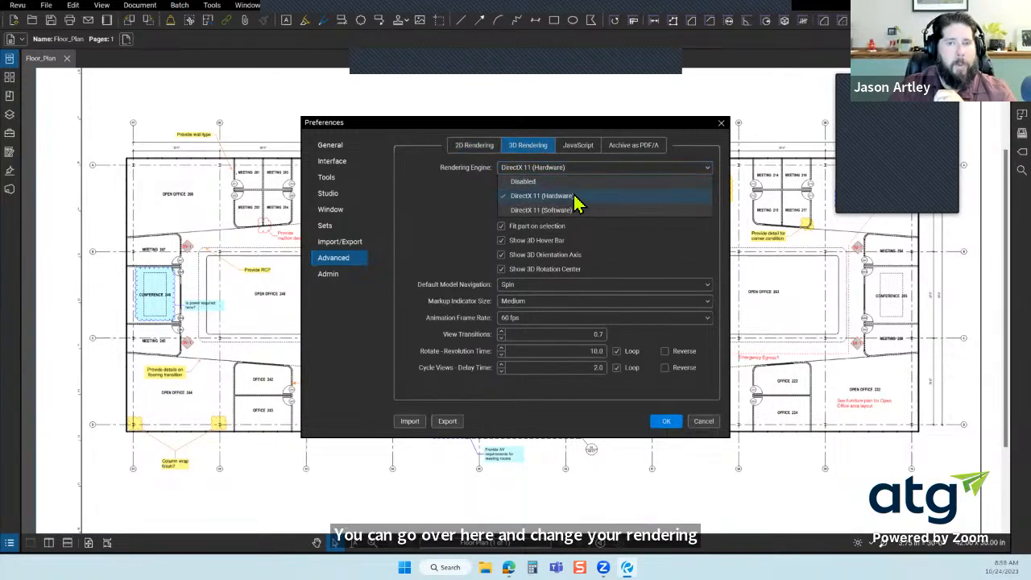
pyautogui.click(431, 226)
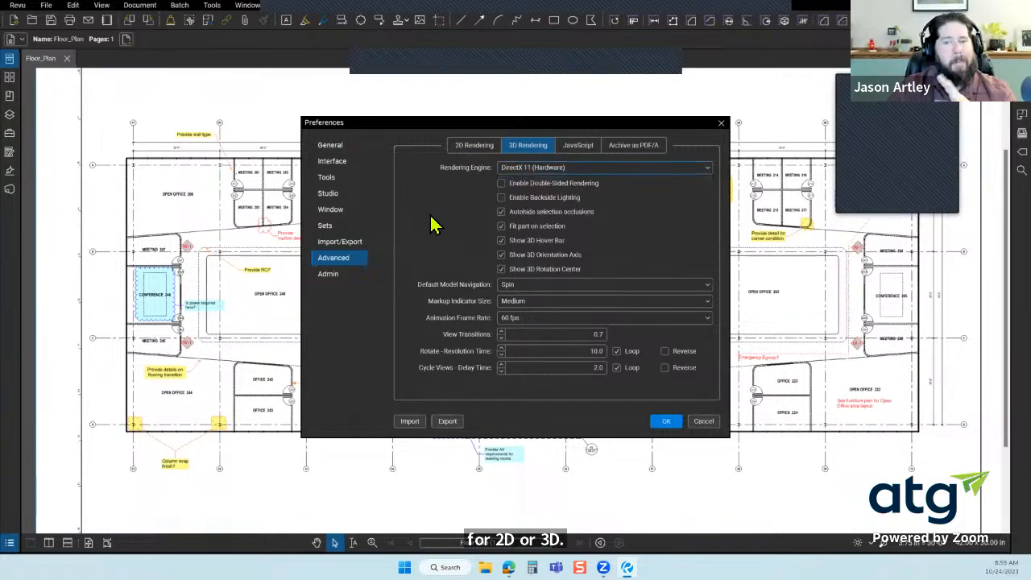
pyautogui.click(472, 149)
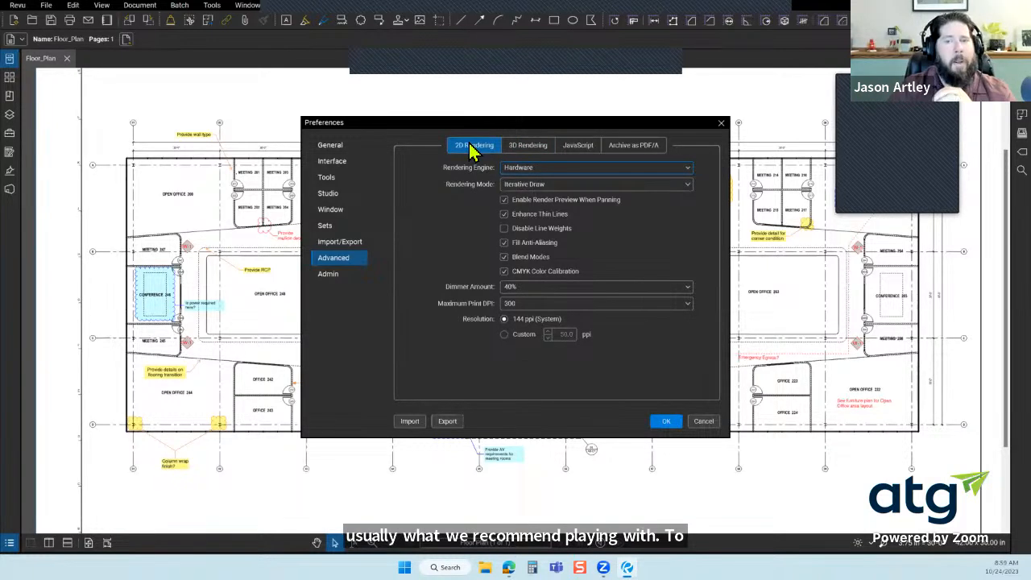
pyautogui.click(573, 185)
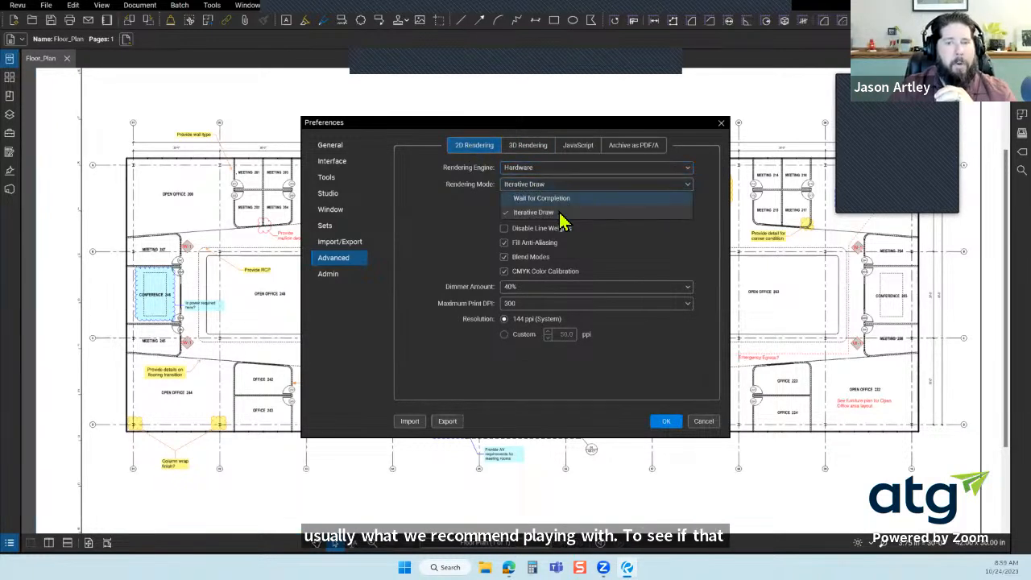
pyautogui.click(615, 257)
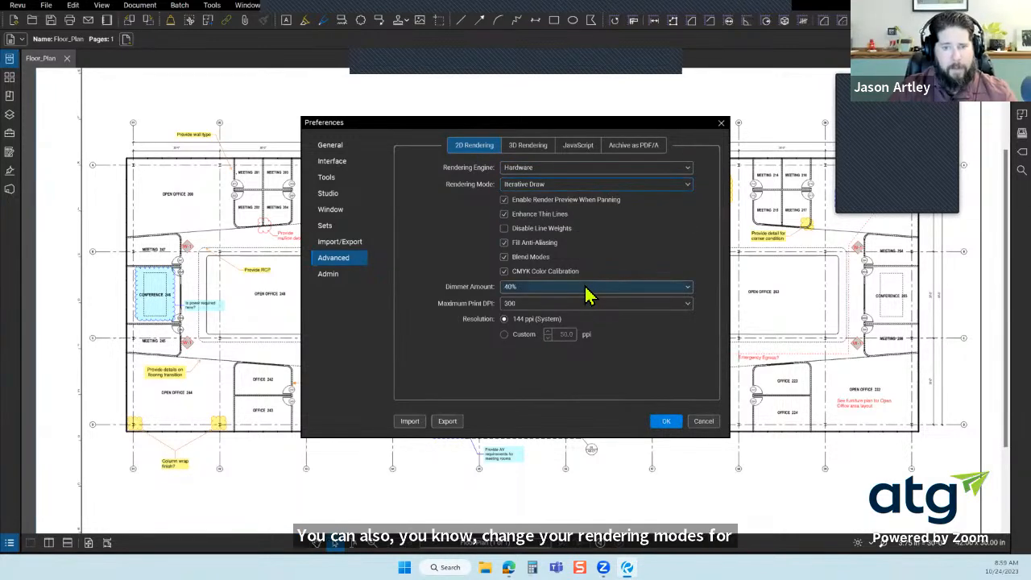
# Switch Reuse Tools on and back off in the markup tool preferences
pyautogui.click(342, 148)
pyautogui.click(342, 178)
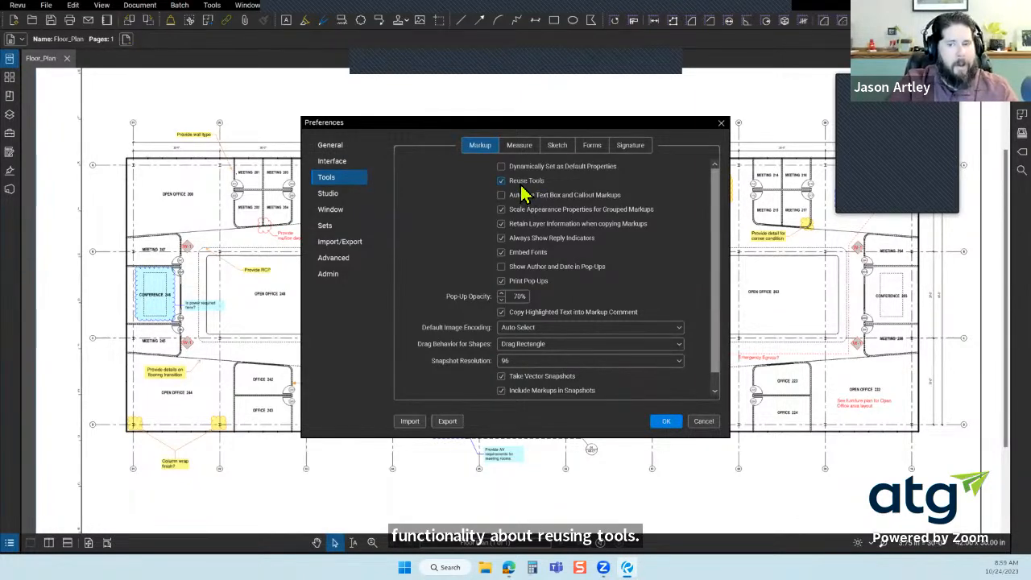
pyautogui.click(522, 186)
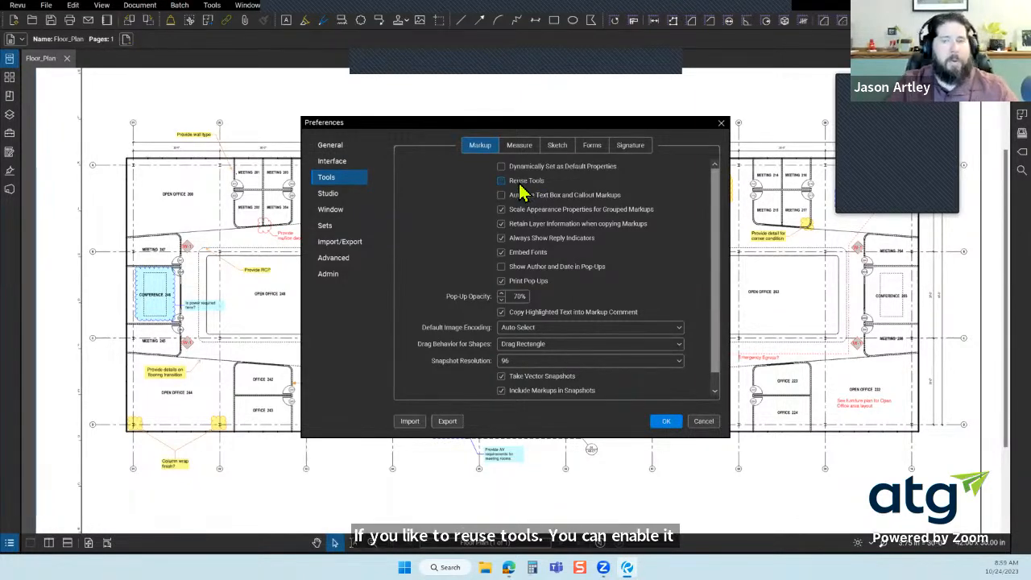
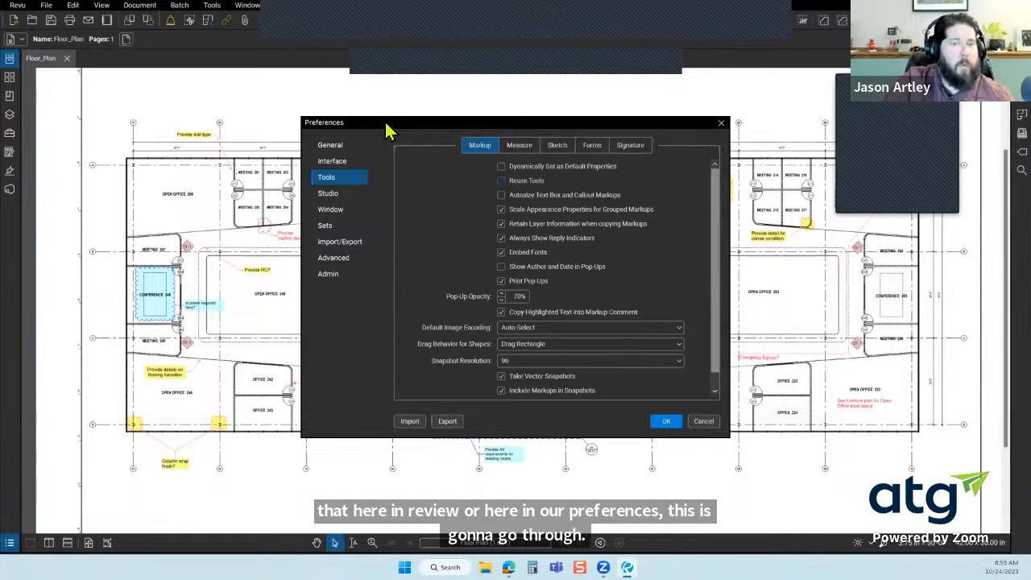
# Go through the Sets, Import/Export and Advanced preferences, and inspect the reset, backup and restore settings under Admin
pyautogui.click(345, 228)
pyautogui.click(348, 241)
pyautogui.click(349, 258)
pyautogui.click(350, 275)
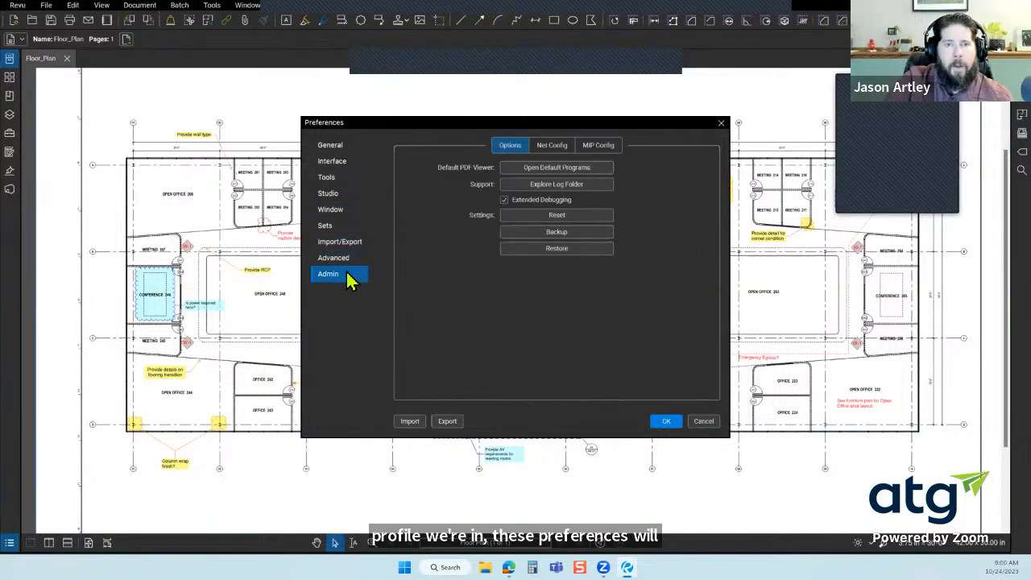
pyautogui.click(343, 149)
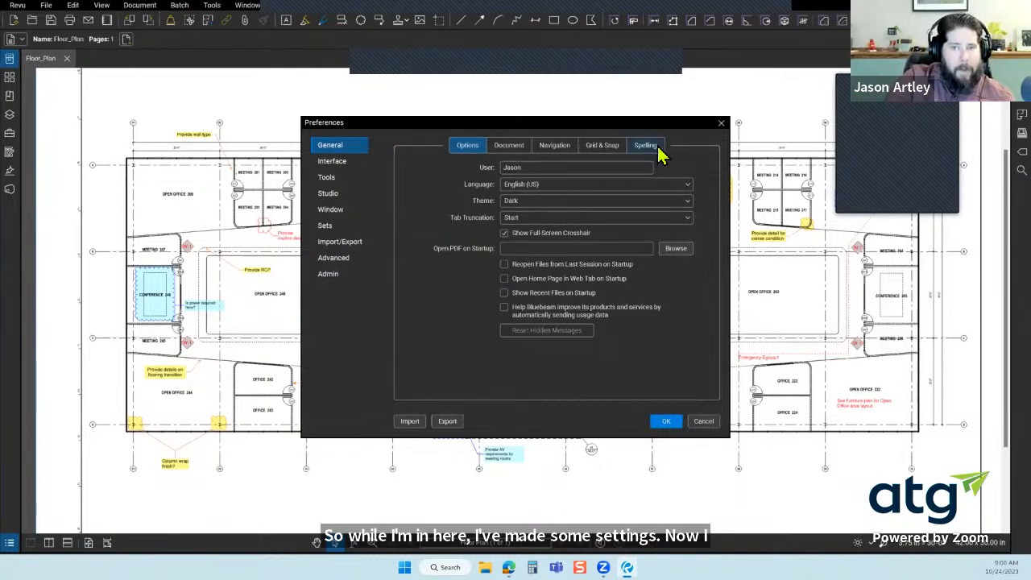
pyautogui.click(326, 274)
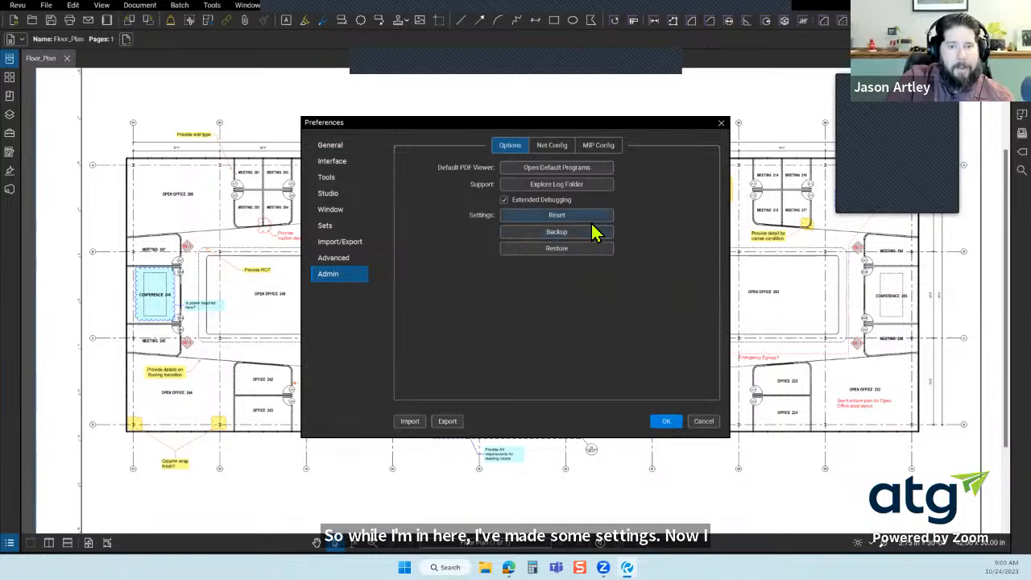
# Export the preferences as RevuPreferences.xml to the Desktop's Bluebeam folder, replacing the existing file, and accept the preferences
pyautogui.click(334, 149)
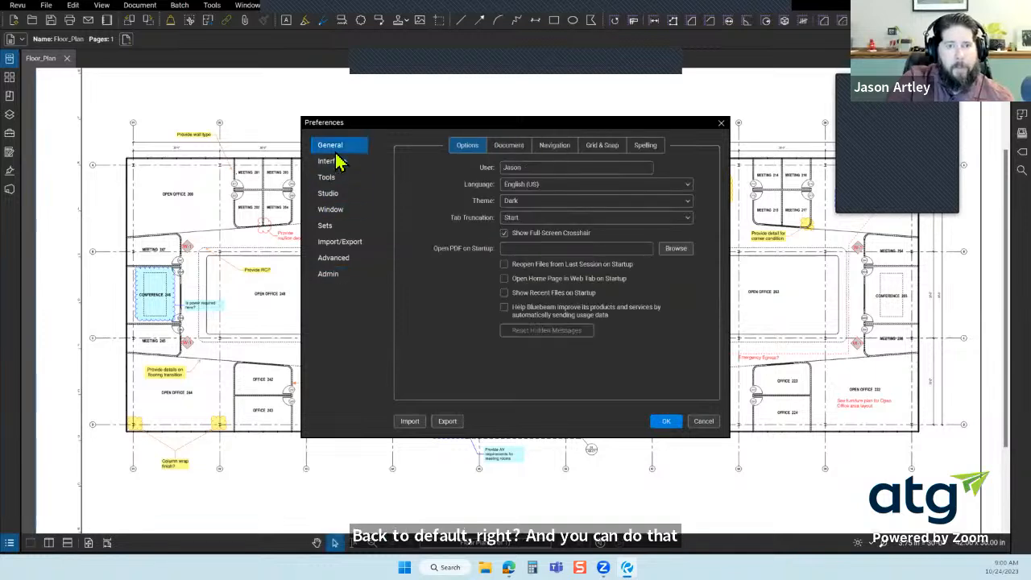
pyautogui.click(448, 421)
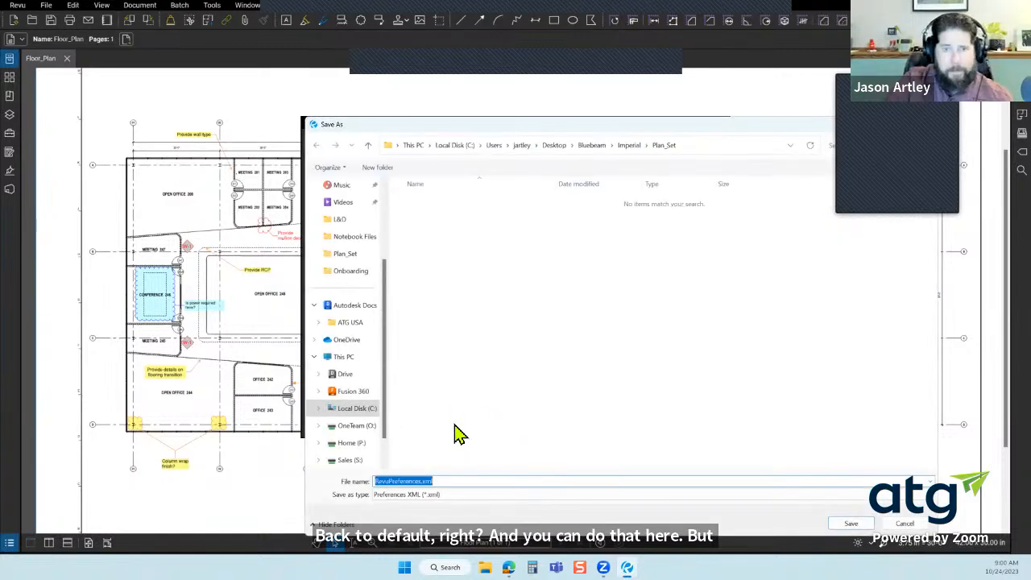
pyautogui.click(592, 146)
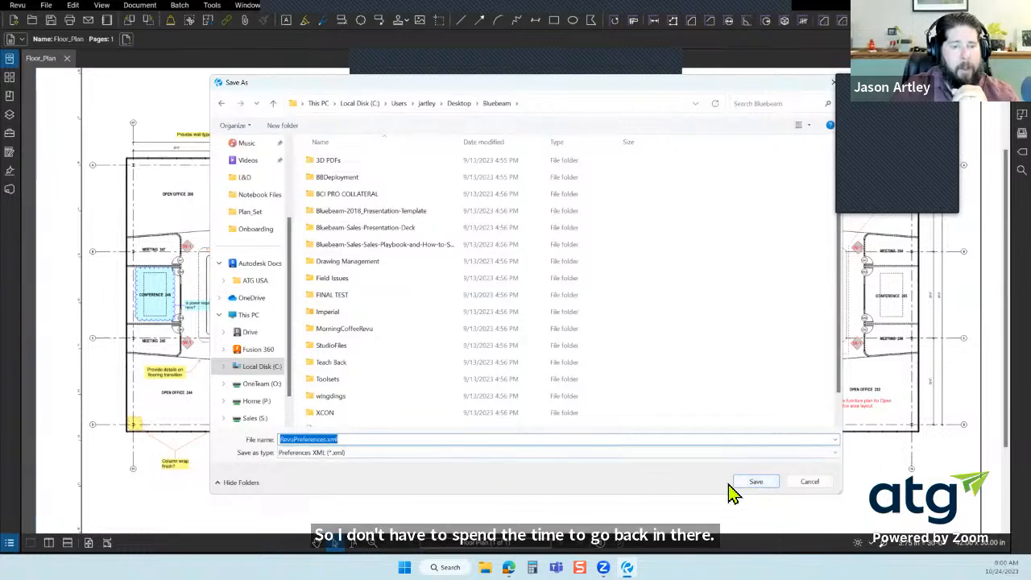
pyautogui.click(757, 483)
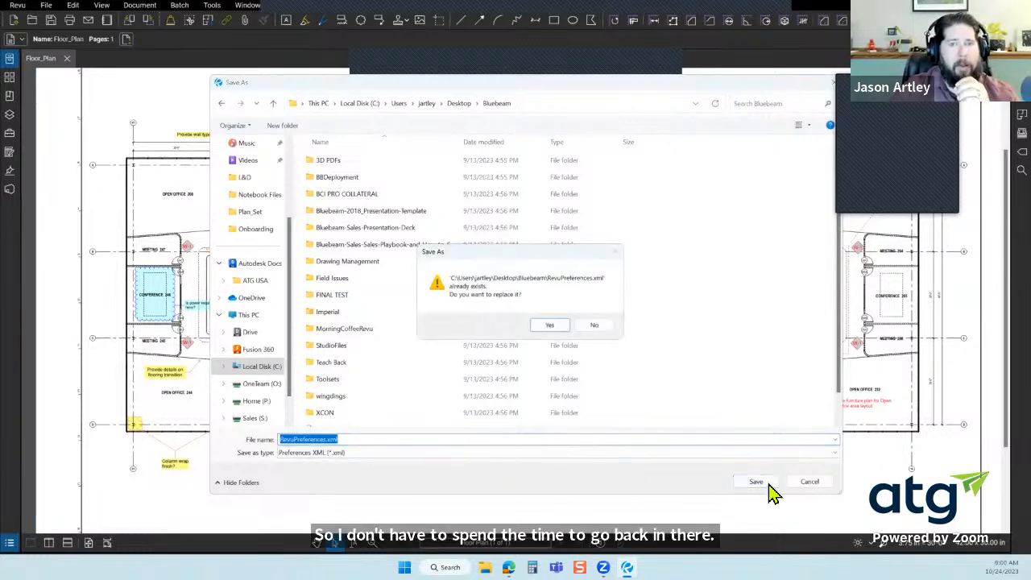
pyautogui.click(553, 328)
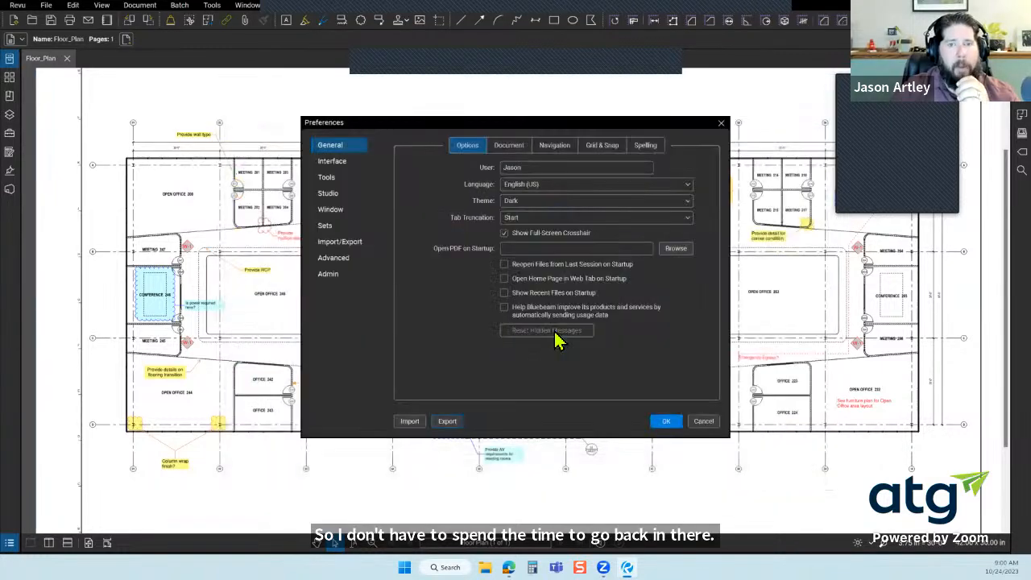
pyautogui.click(677, 427)
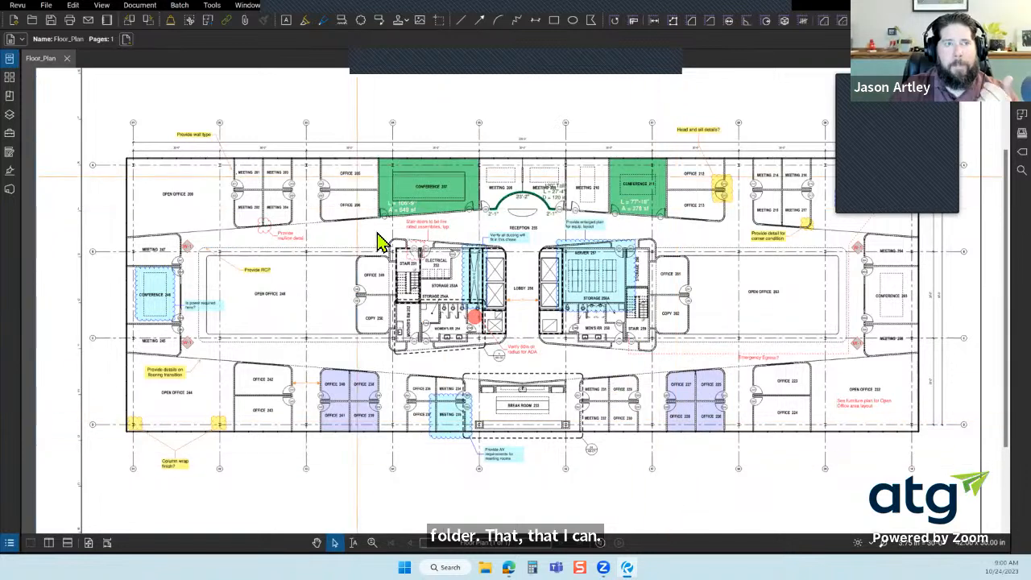
# Reset all Revu settings from the Admin preferences, confirm closing the program, and maximize the window once it restarts
pyautogui.click(18, 6)
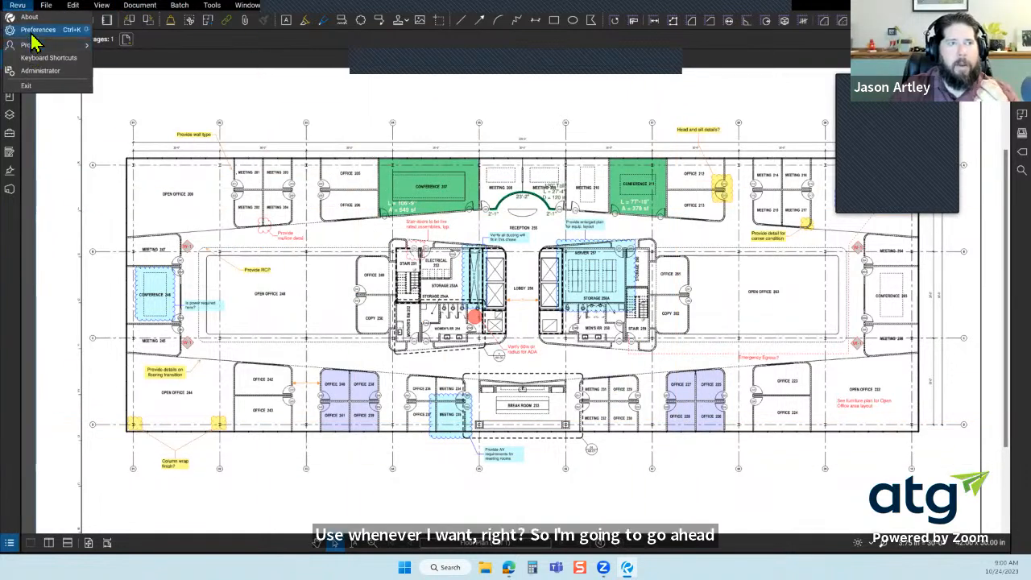
pyautogui.click(32, 32)
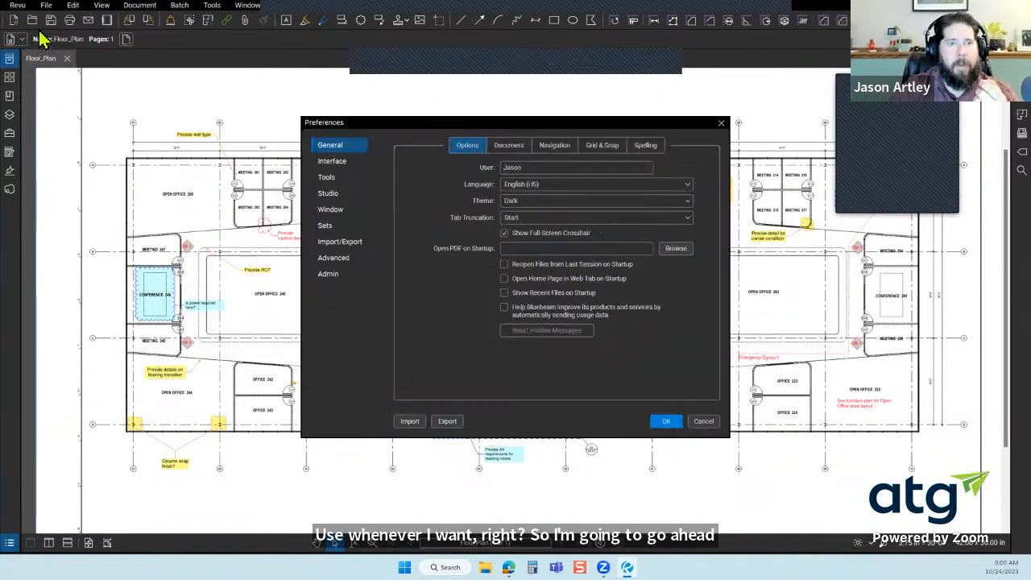
pyautogui.click(346, 276)
pyautogui.click(594, 219)
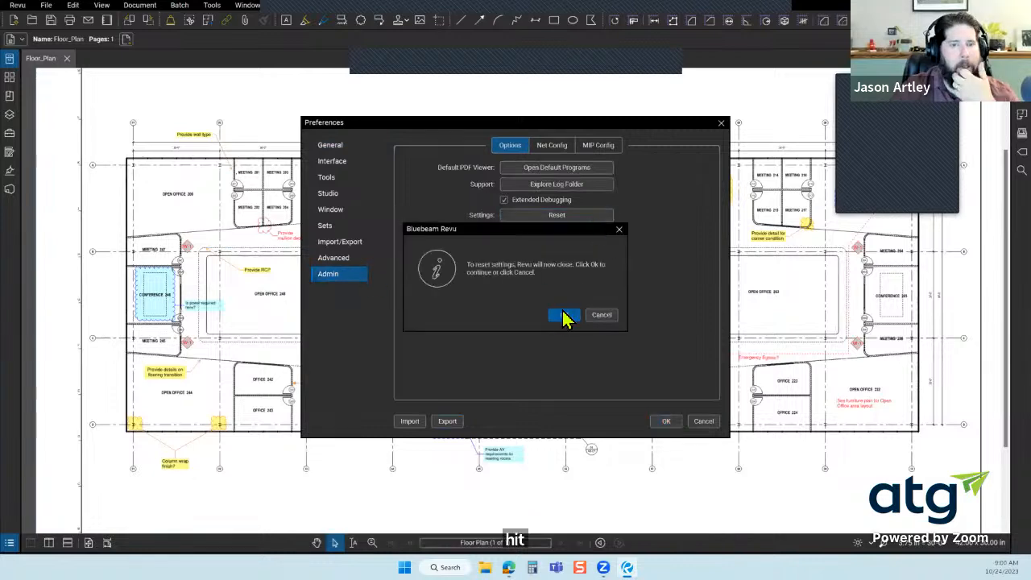
pyautogui.click(565, 314)
pyautogui.click(667, 421)
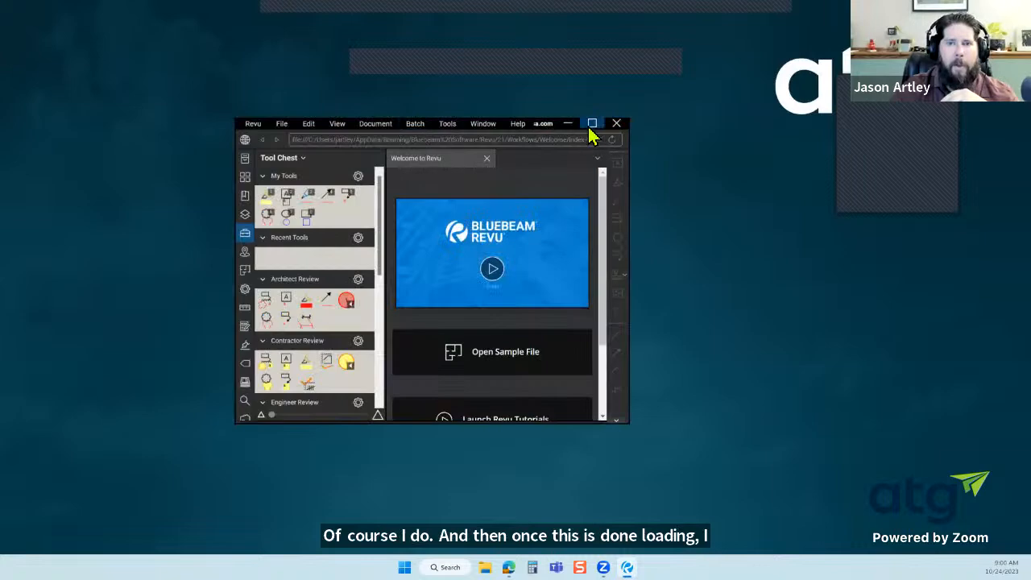
pyautogui.click(592, 127)
# Import RevuPreferences.xml from the Desktop's Bluebeam folder into the preferences and apply it
pyautogui.click(16, 6)
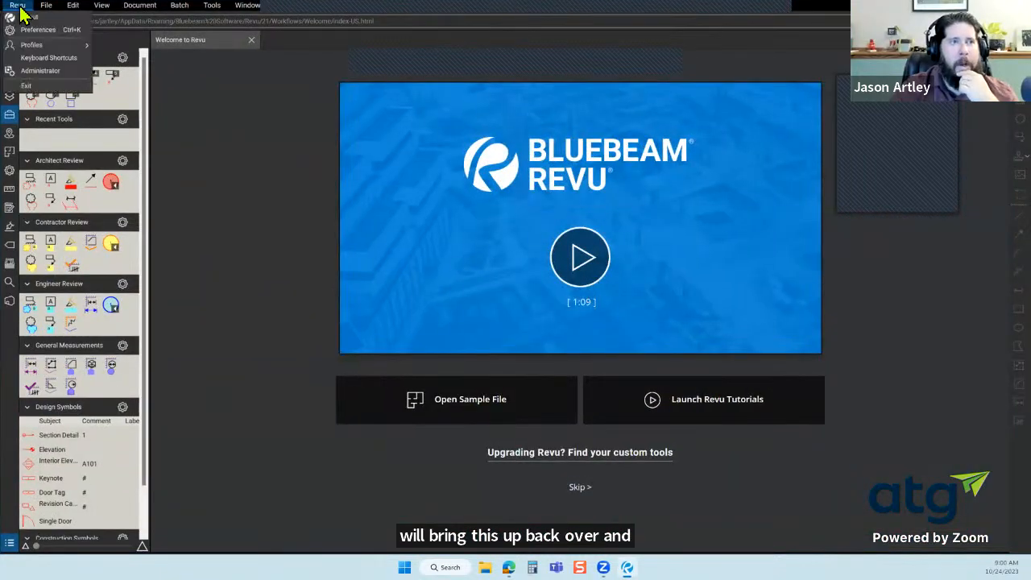
pyautogui.click(29, 31)
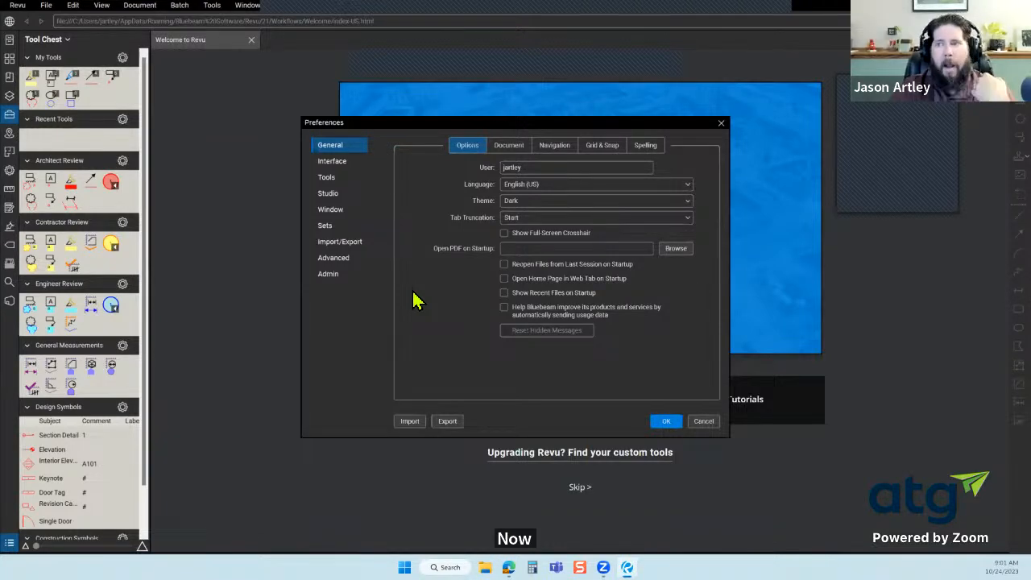
pyautogui.click(412, 425)
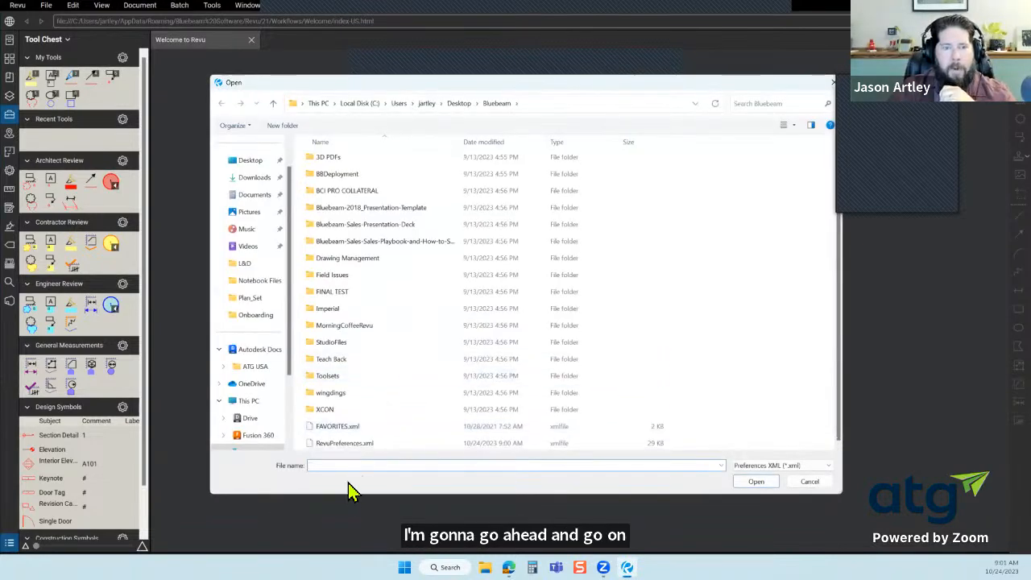
pyautogui.click(345, 445)
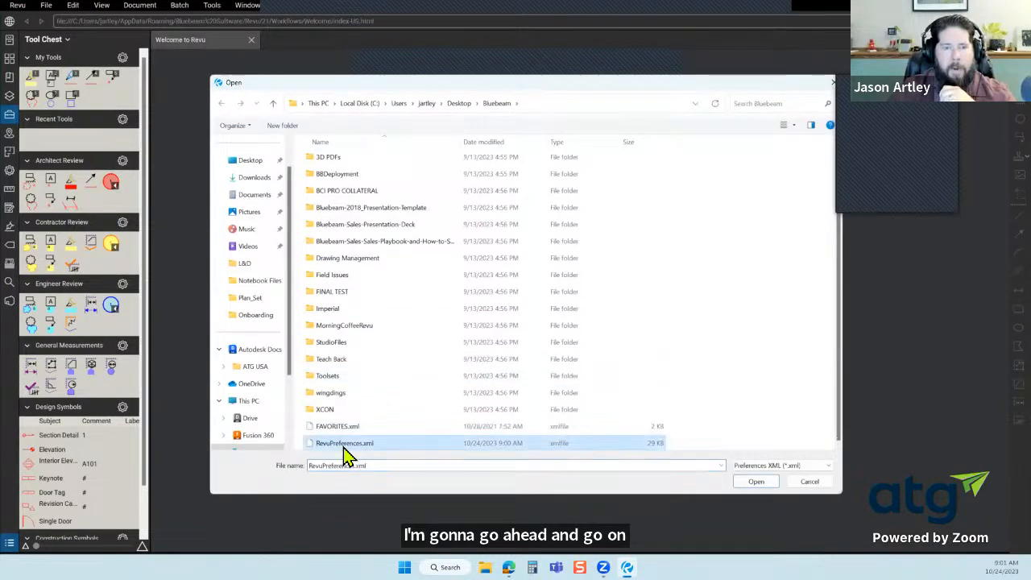
pyautogui.click(760, 482)
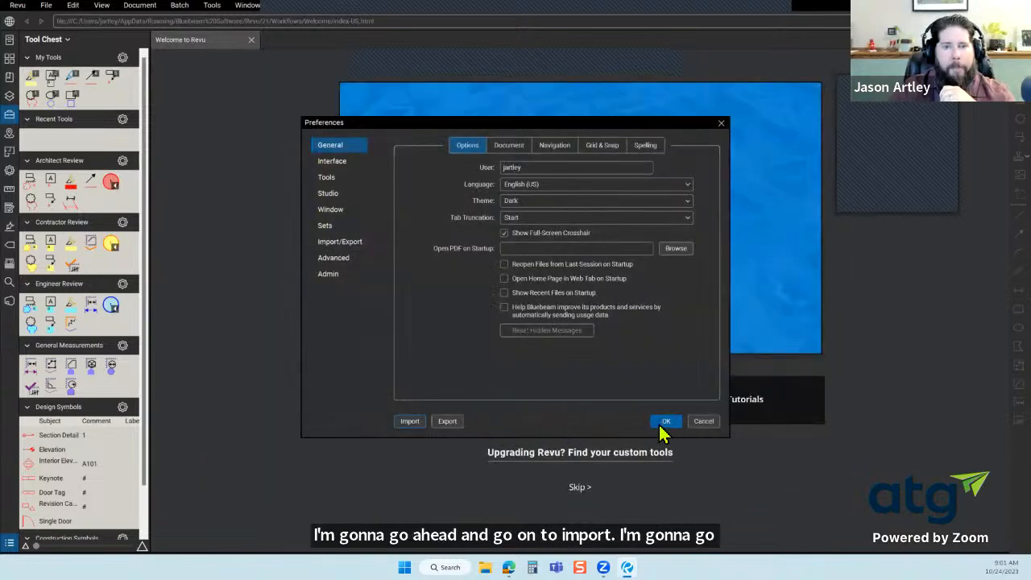
pyautogui.click(663, 426)
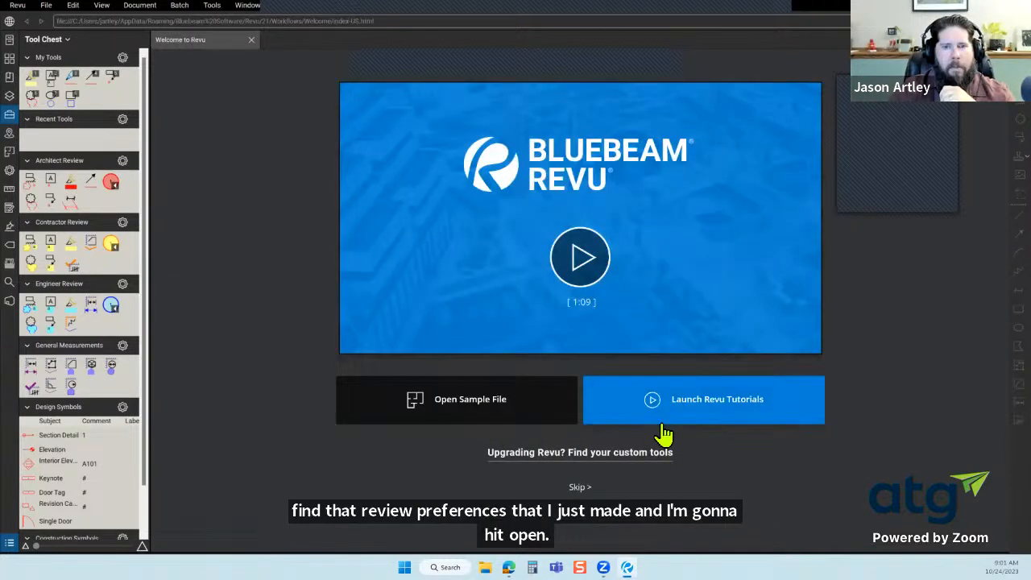
# Reopen the preferences, import RevuPreferences.xml again, and check the Grid & Snap settings
pyautogui.click(17, 6)
pyautogui.click(36, 30)
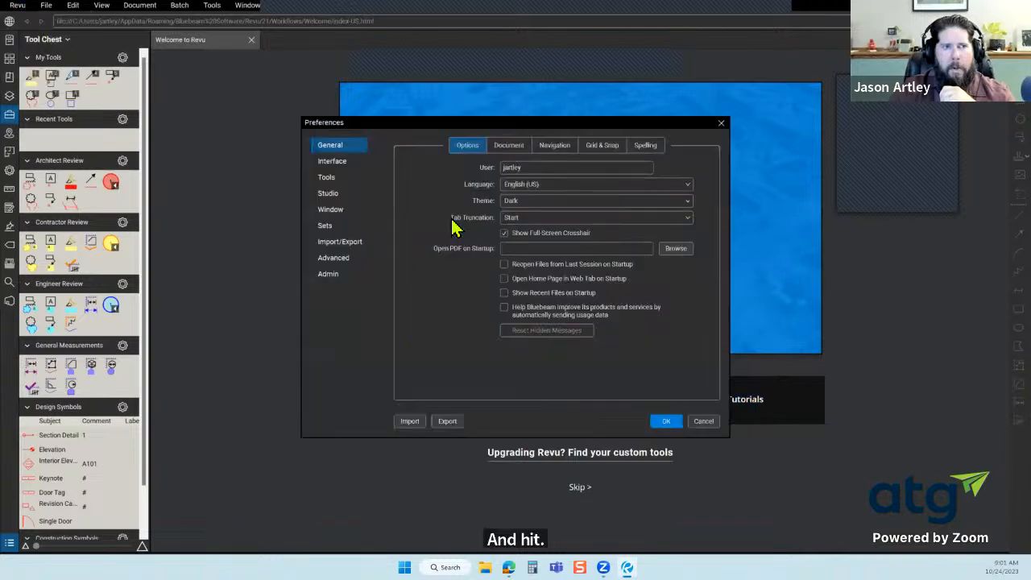
pyautogui.click(408, 422)
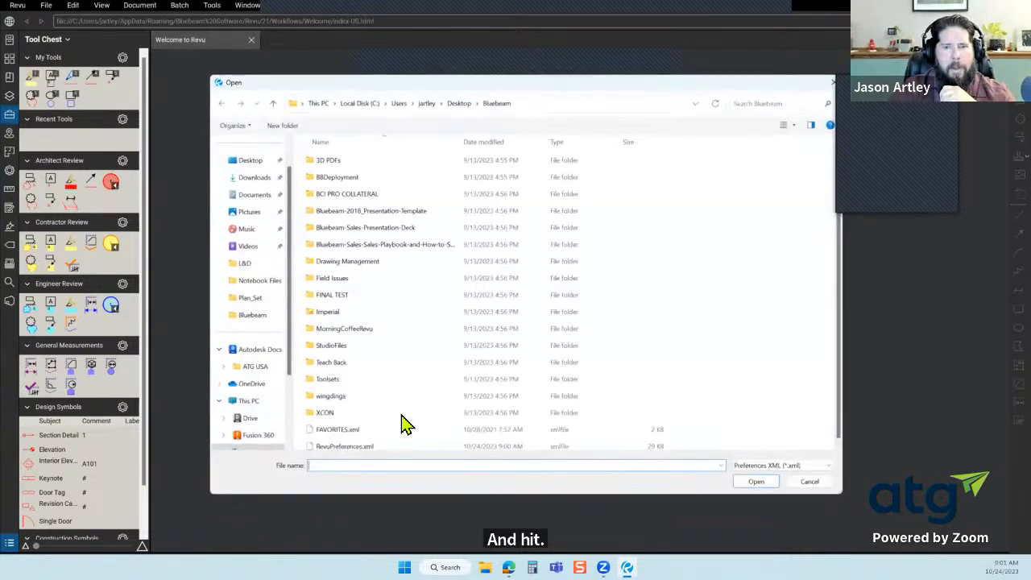
pyautogui.click(345, 443)
pyautogui.click(757, 481)
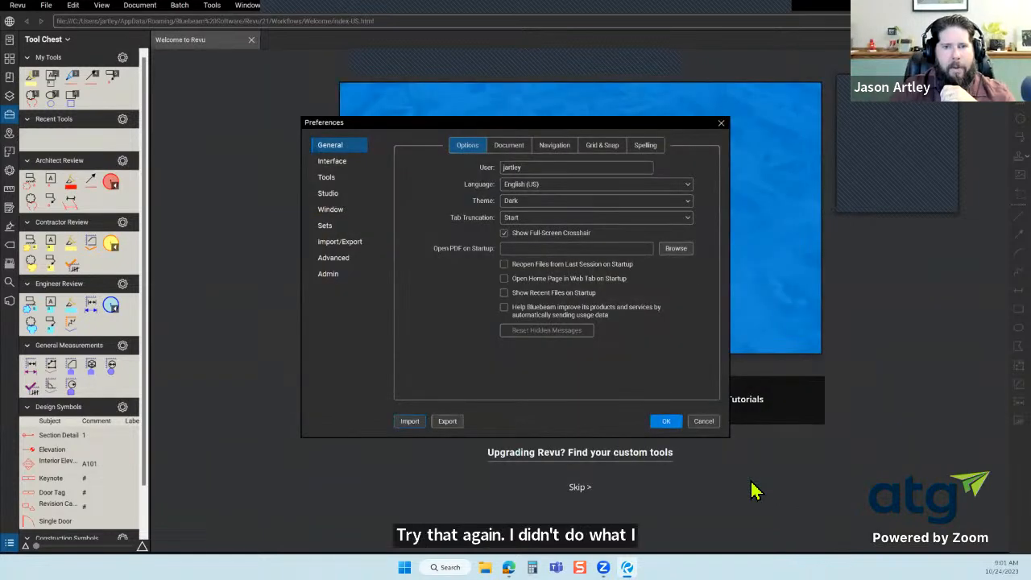
pyautogui.click(606, 150)
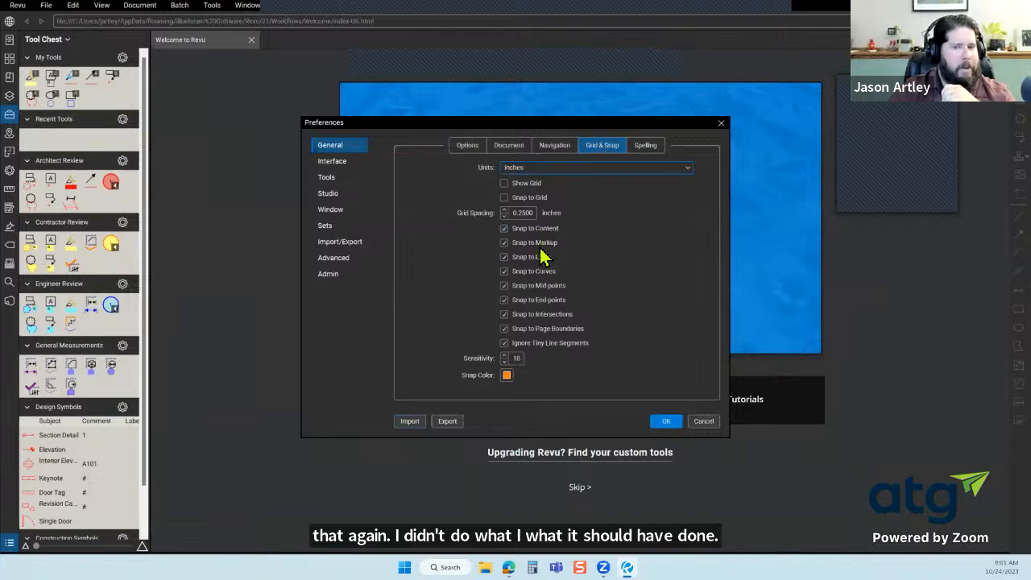
# Check the spelling, markup tool and 2D rendering settings in the preferences
pyautogui.click(646, 149)
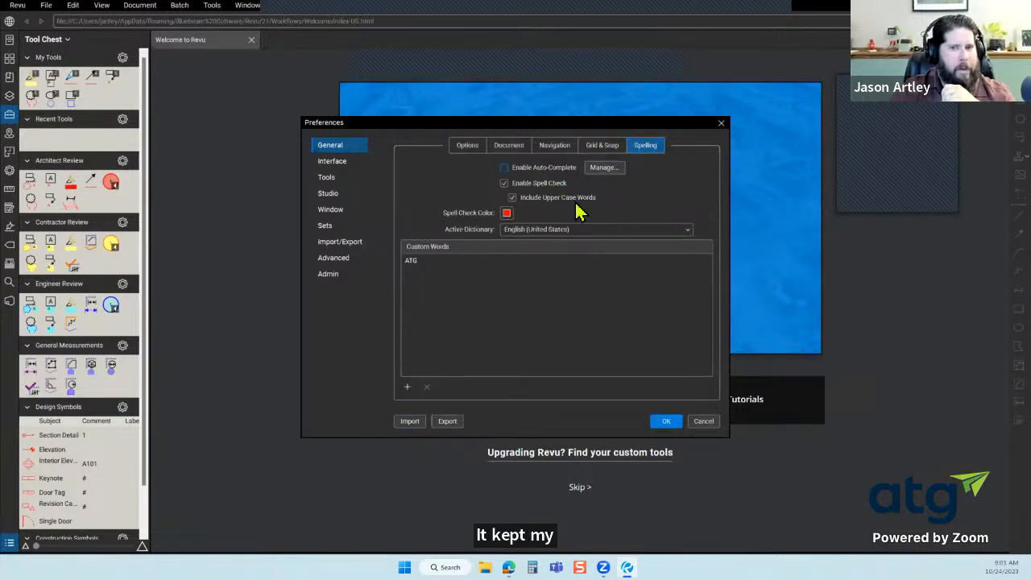
pyautogui.click(340, 182)
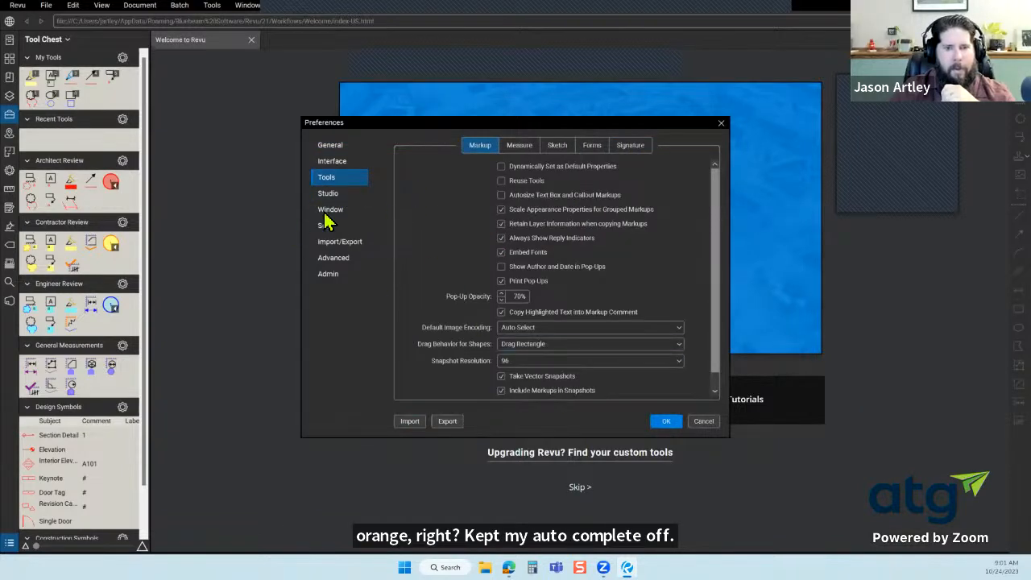
pyautogui.click(349, 258)
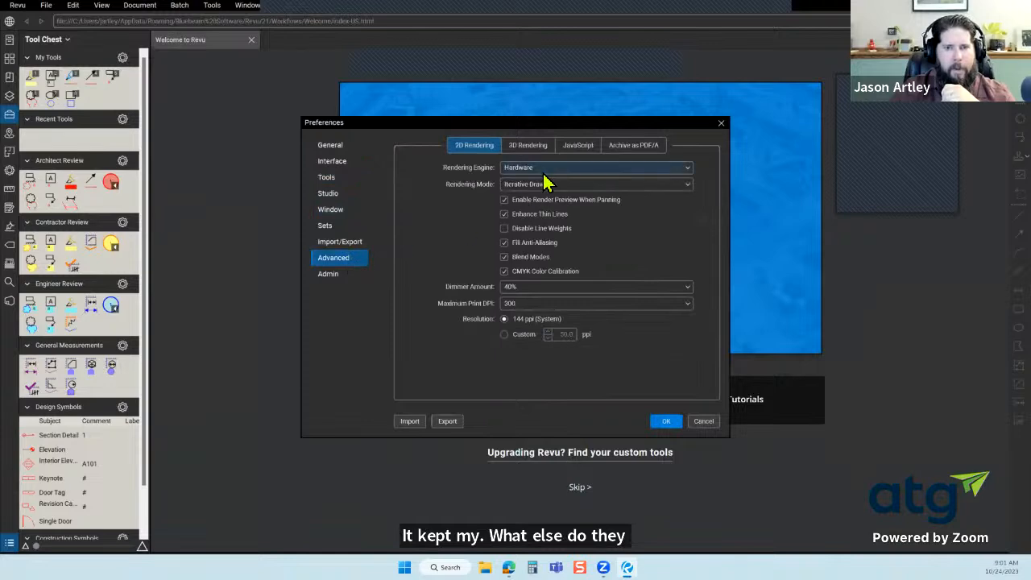
# Replace the user name in the general preferences with the user's first name
pyautogui.click(332, 149)
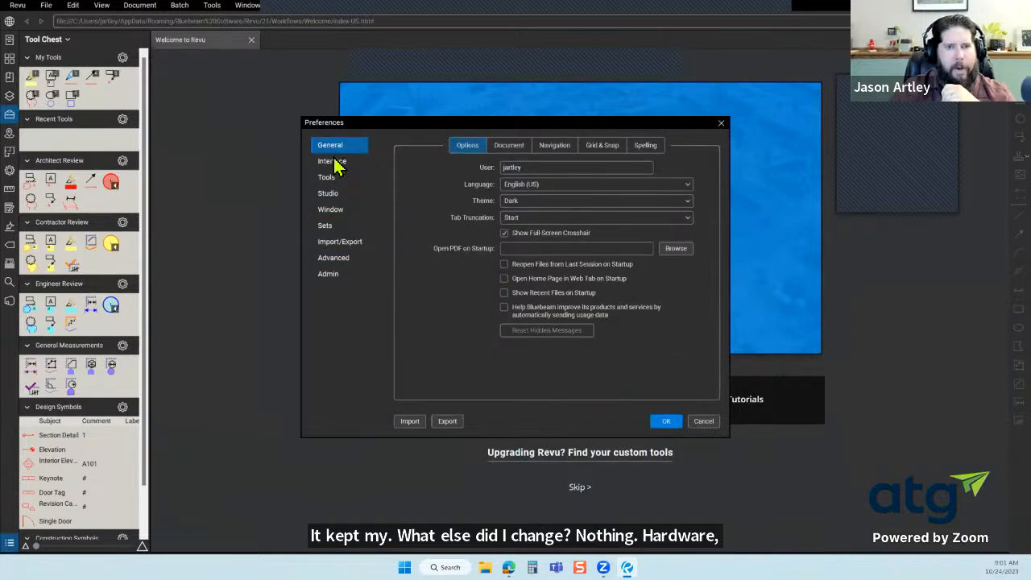
pyautogui.doubleClick(546, 171)
pyautogui.write('Jason')
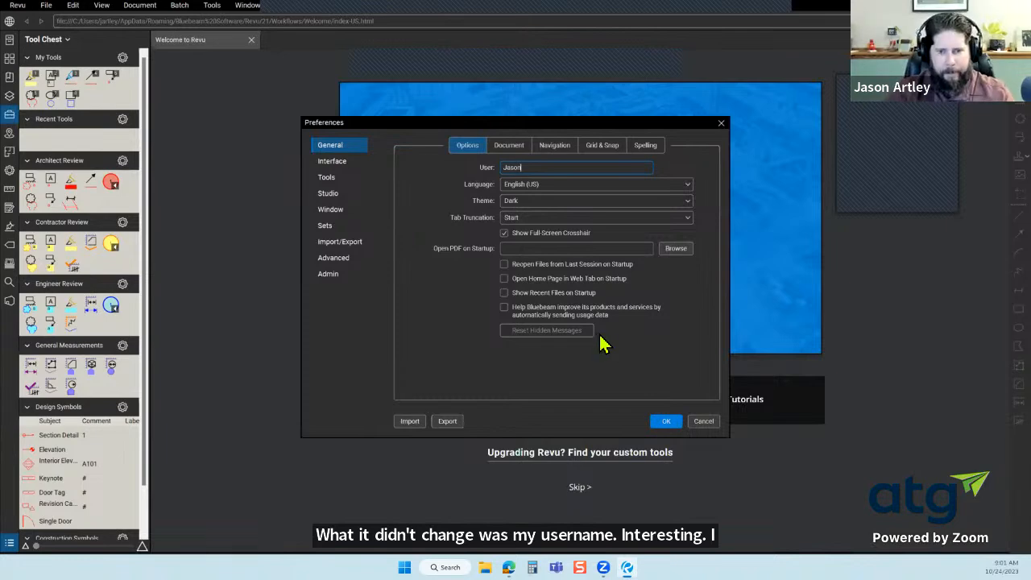
# Review the general preferences for document, navigation, and grid and snap behaviour
pyautogui.click(511, 148)
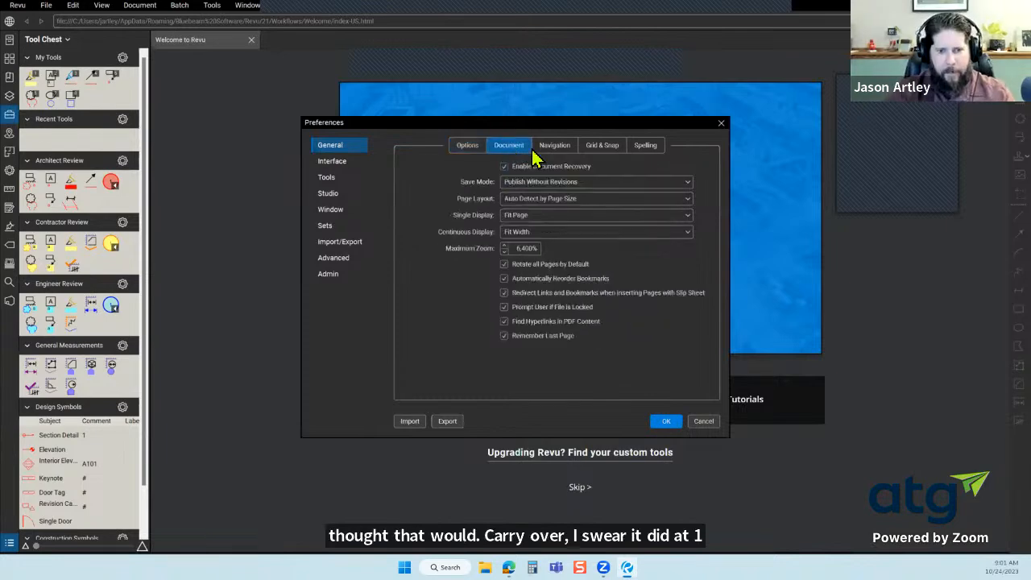
pyautogui.click(547, 150)
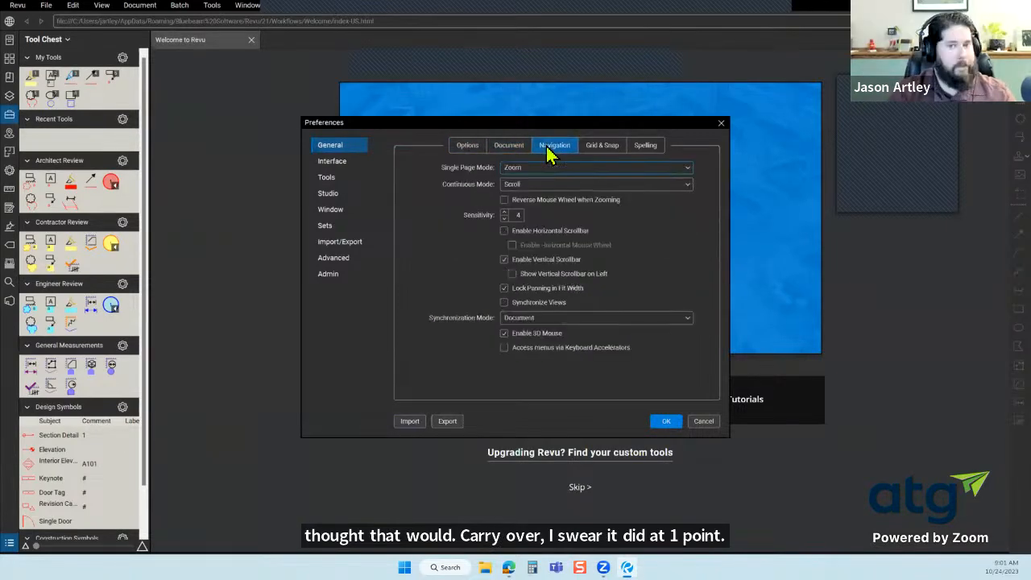
pyautogui.click(602, 148)
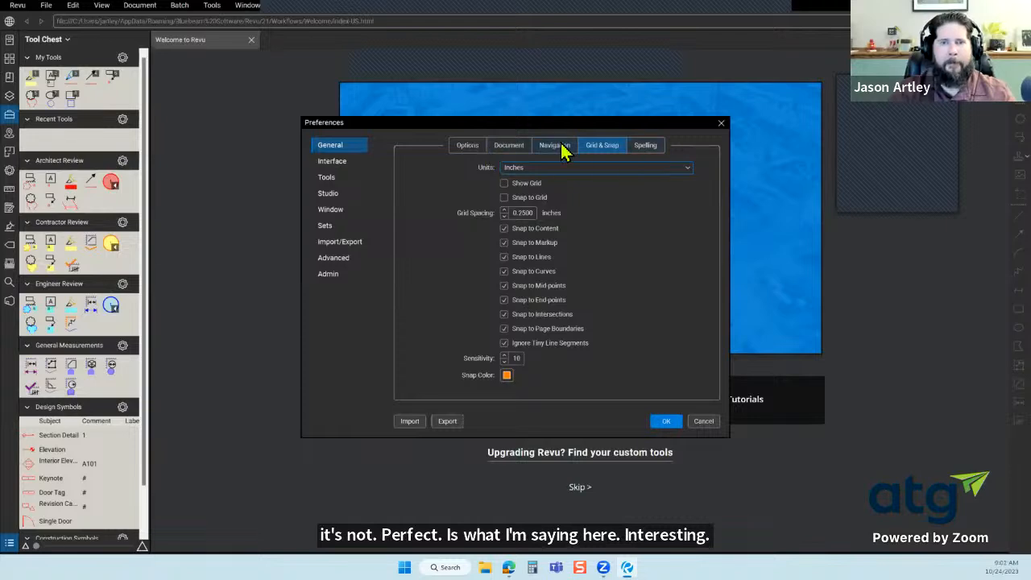
pyautogui.click(513, 149)
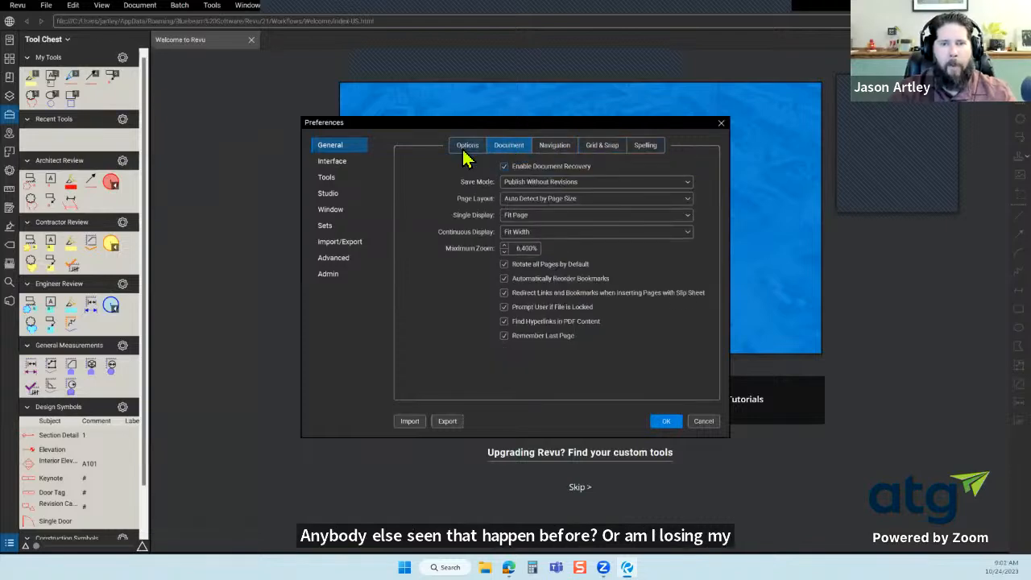
pyautogui.click(466, 149)
# Apply the preferences with Autosize Text Box and Callout Markups turned off
pyautogui.click(342, 181)
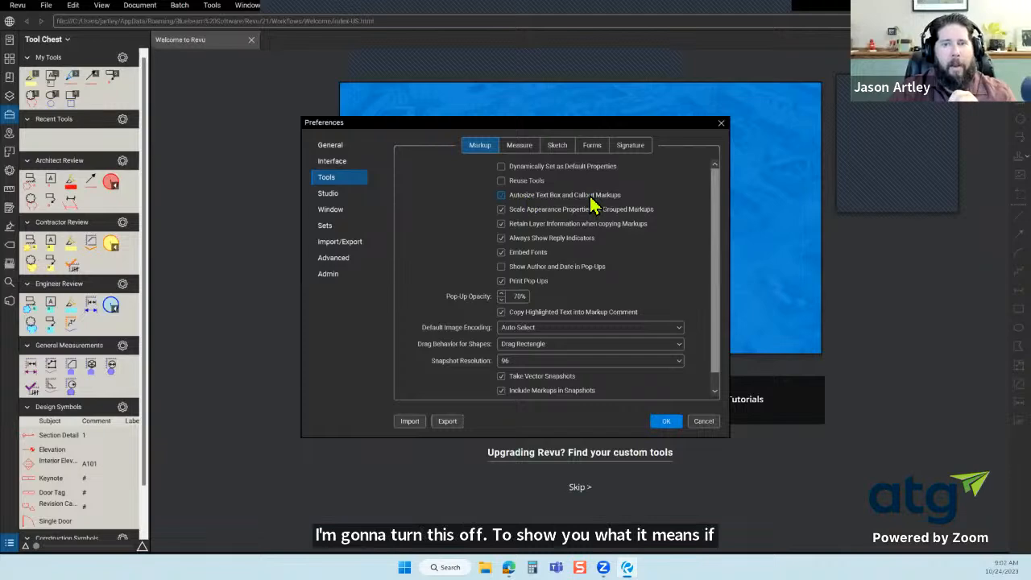
pyautogui.click(668, 421)
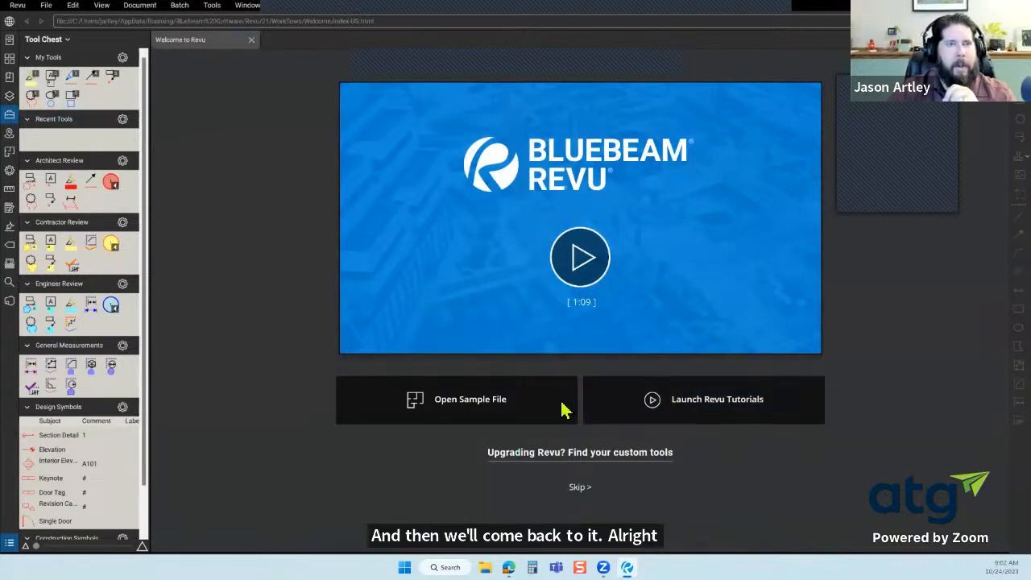
# Open the sample floor plan and hide the Tool Chest to give the drawing more room
pyautogui.click(478, 407)
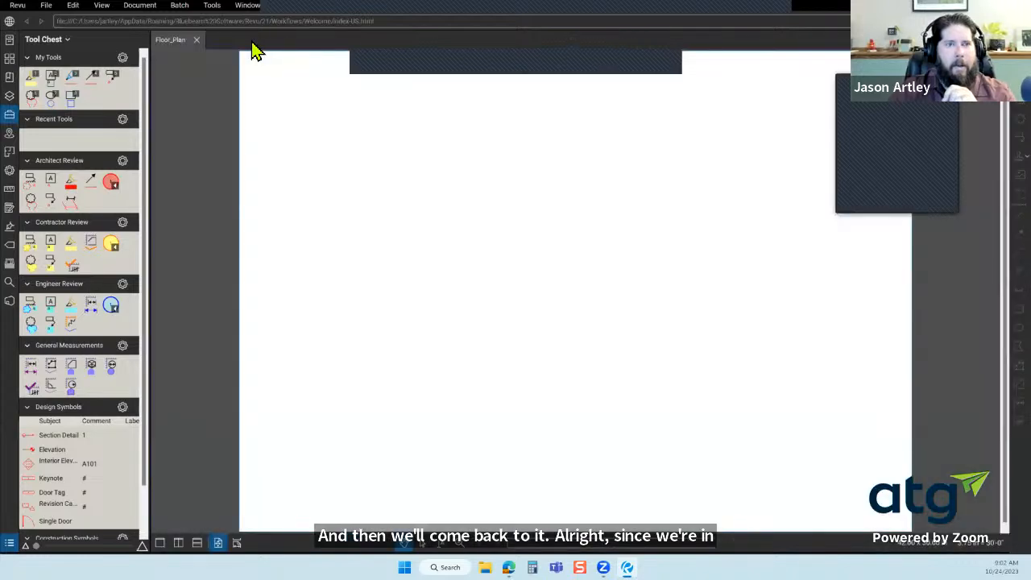
pyautogui.click(10, 114)
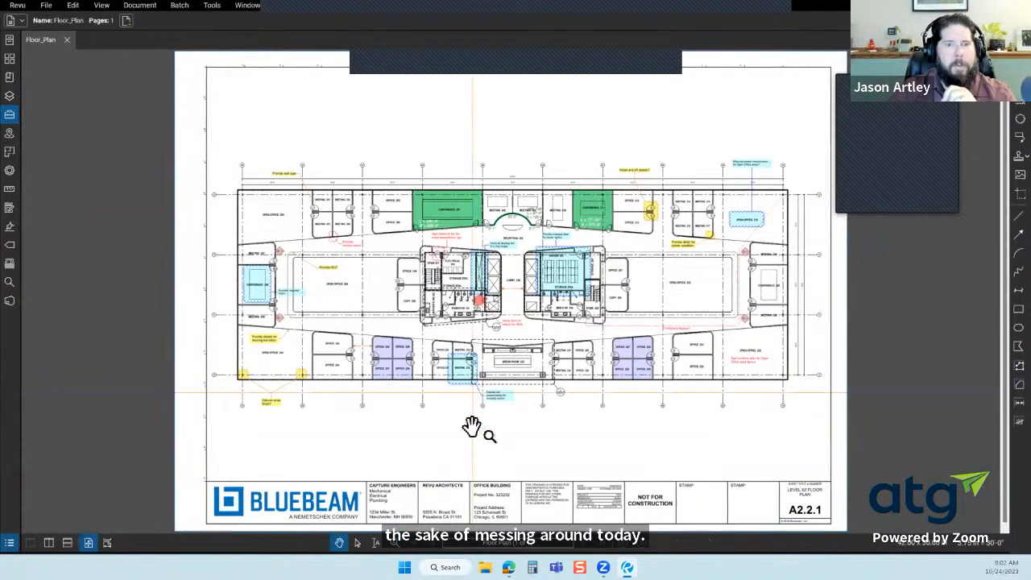
# Add a wide text box in the blank area below the floor plan reading "This is where I want my words to go"
pyautogui.scroll(5, 322, 391)
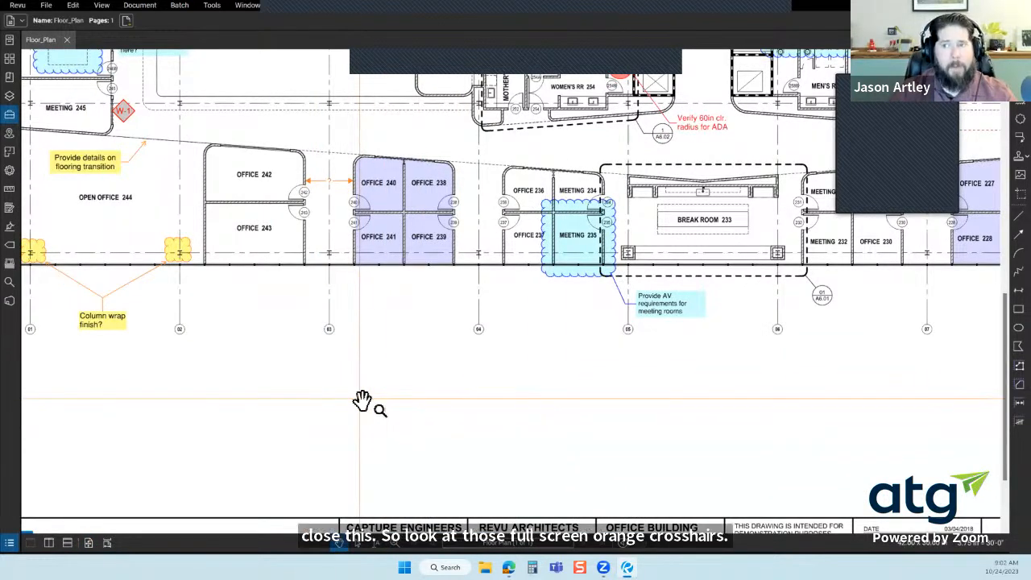
pyautogui.click(212, 8)
pyautogui.moveTo(235, 22)
pyautogui.click(319, 18)
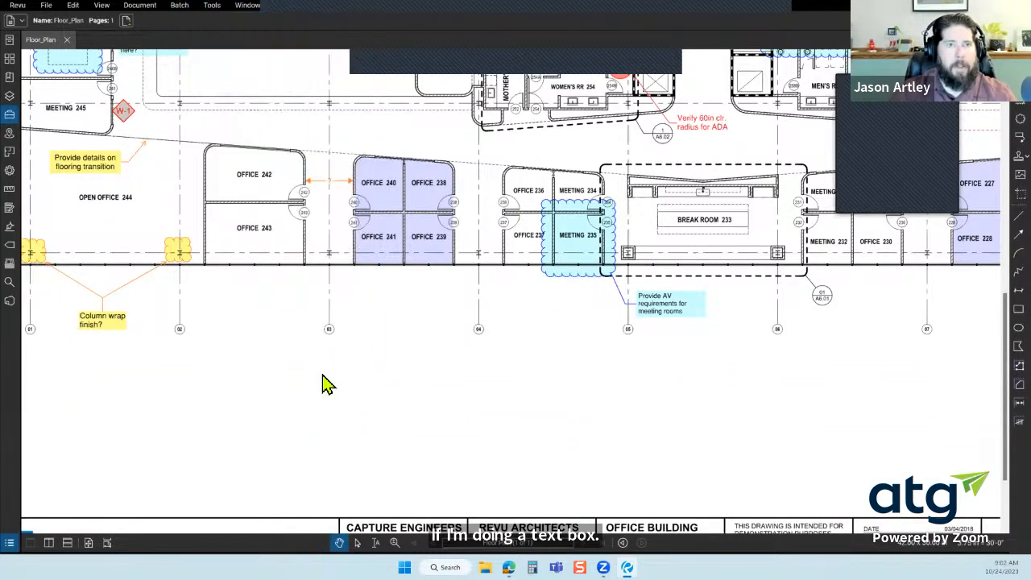
pyautogui.moveTo(376, 410); pyautogui.dragTo(680, 488)
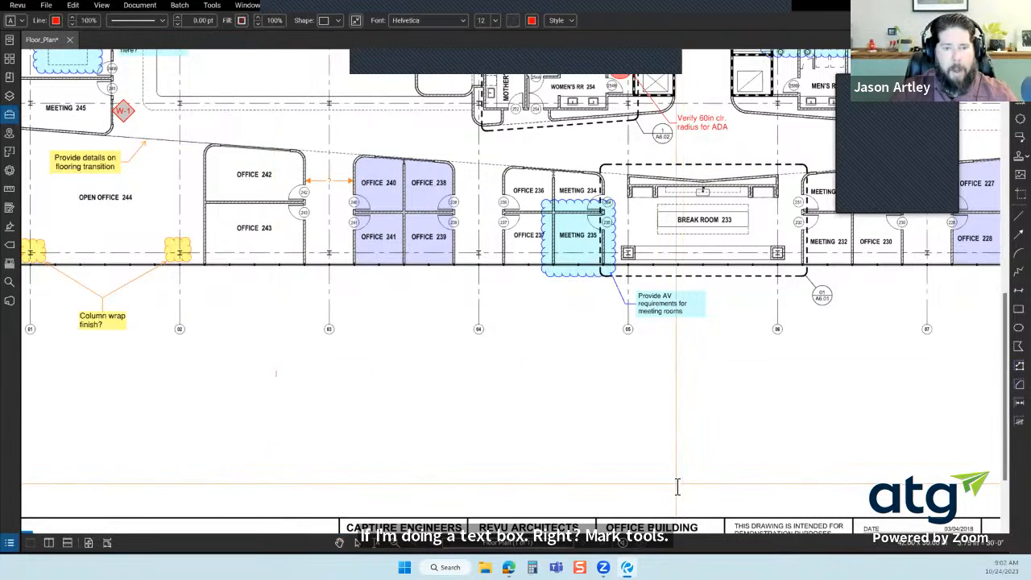
pyautogui.write('This is')
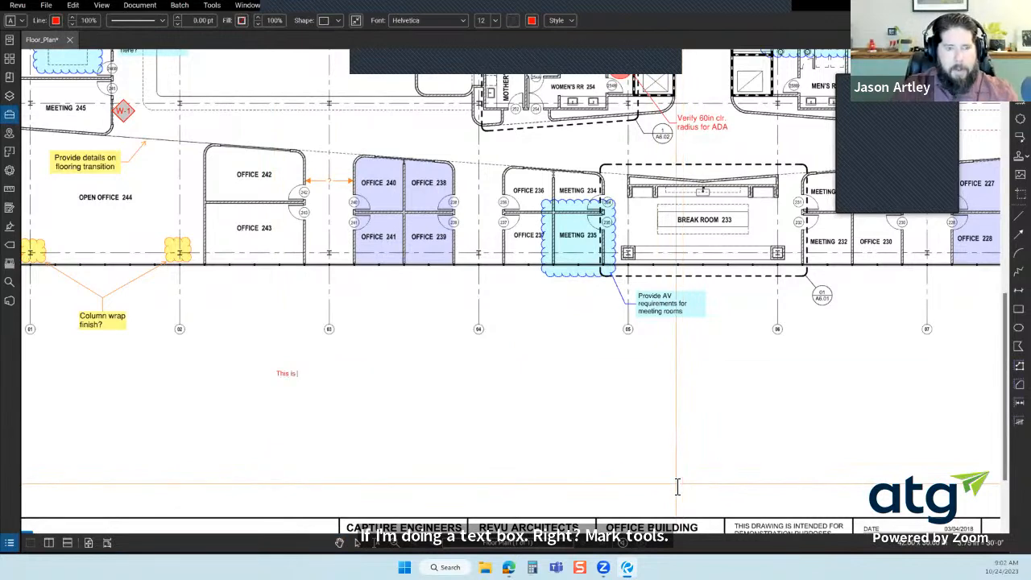
pyautogui.write(' where I want my words to go')
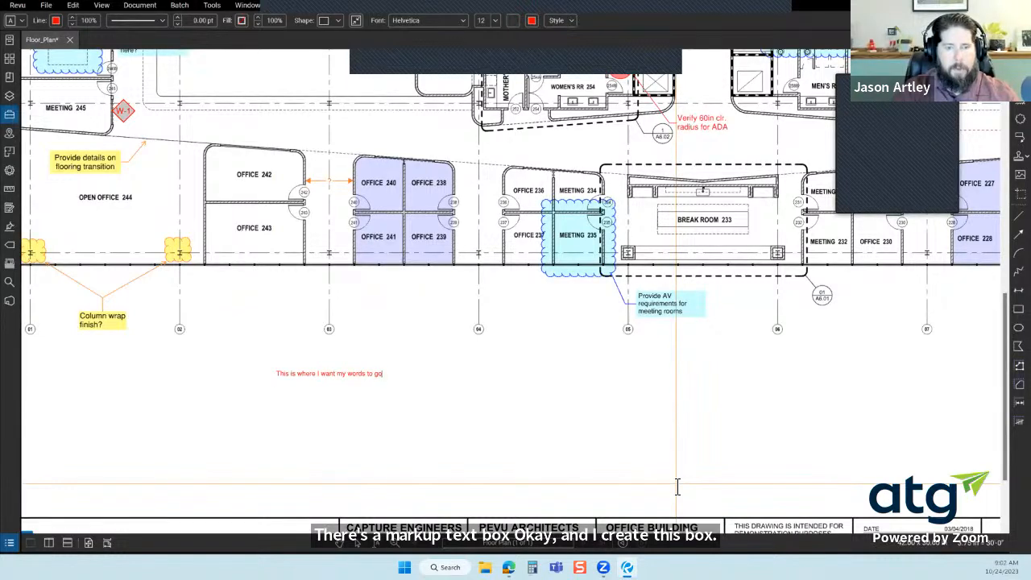
pyautogui.press('Escape')
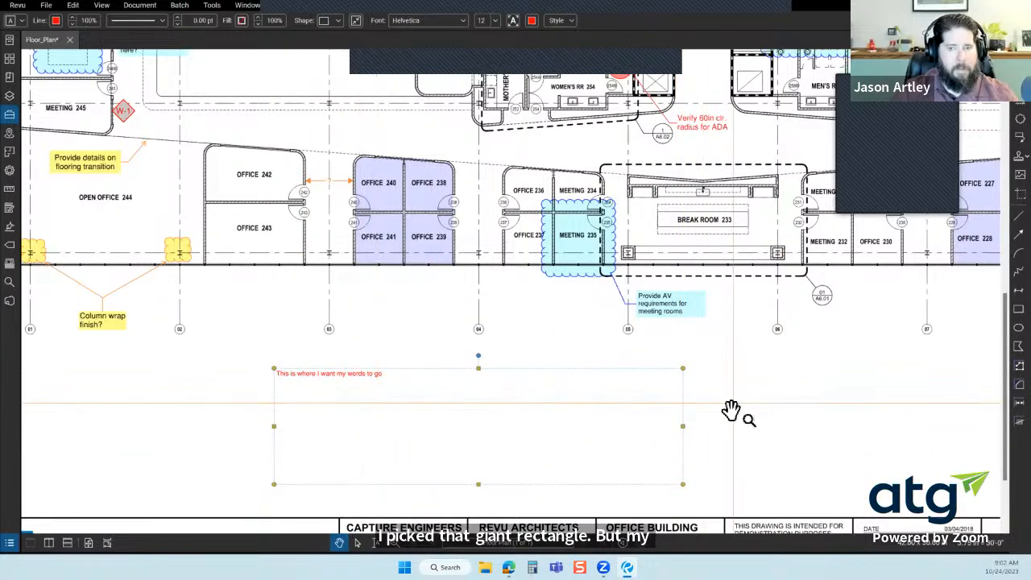
# Resize the text box frame by hand, then autosize it to fit its words and deselect it
pyautogui.moveTo(682, 484); pyautogui.dragTo(386, 381)
pyautogui.moveTo(384, 380); pyautogui.dragTo(627, 448)
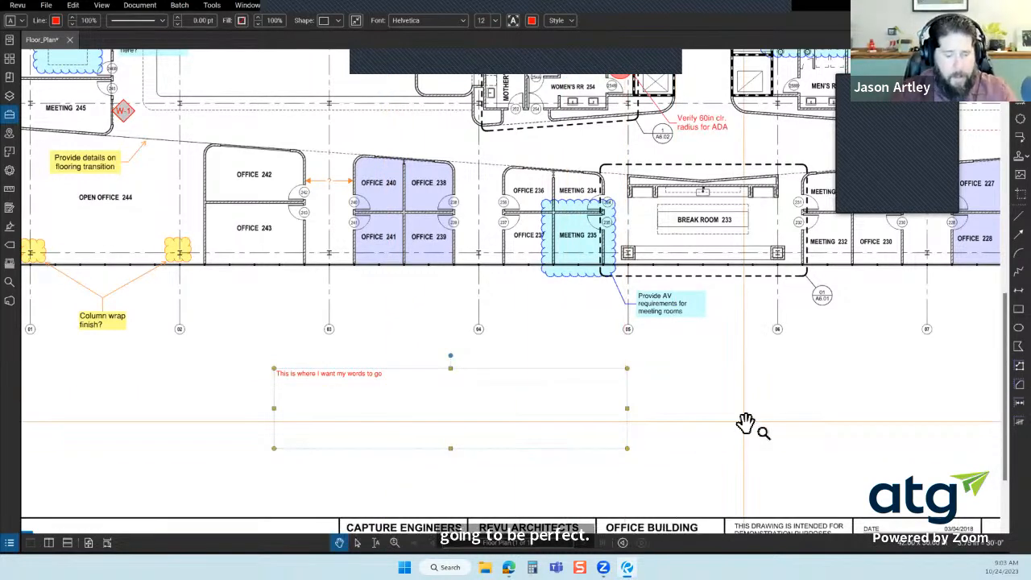
pyautogui.hotkey('alt', 'z')
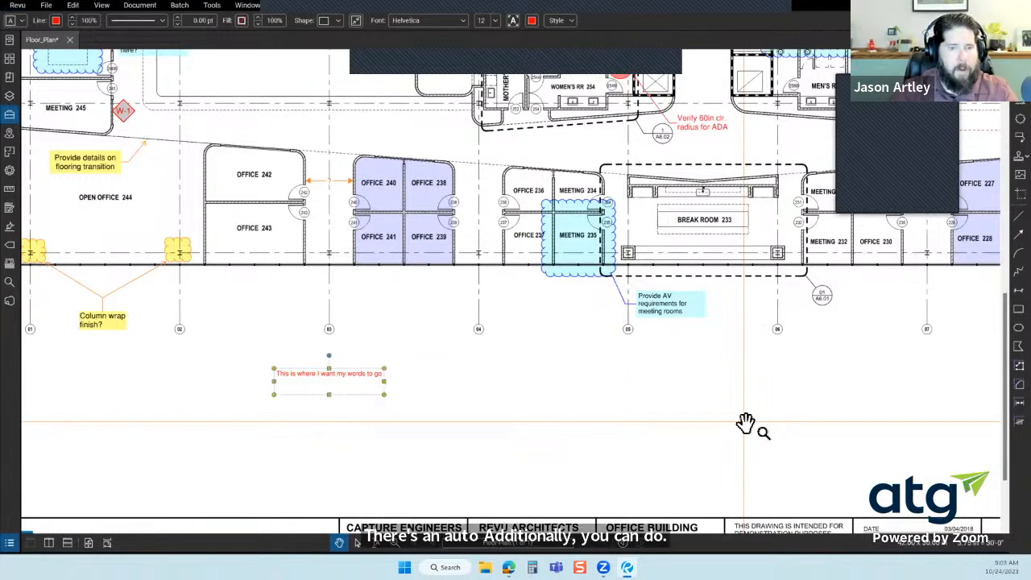
pyautogui.click(457, 412)
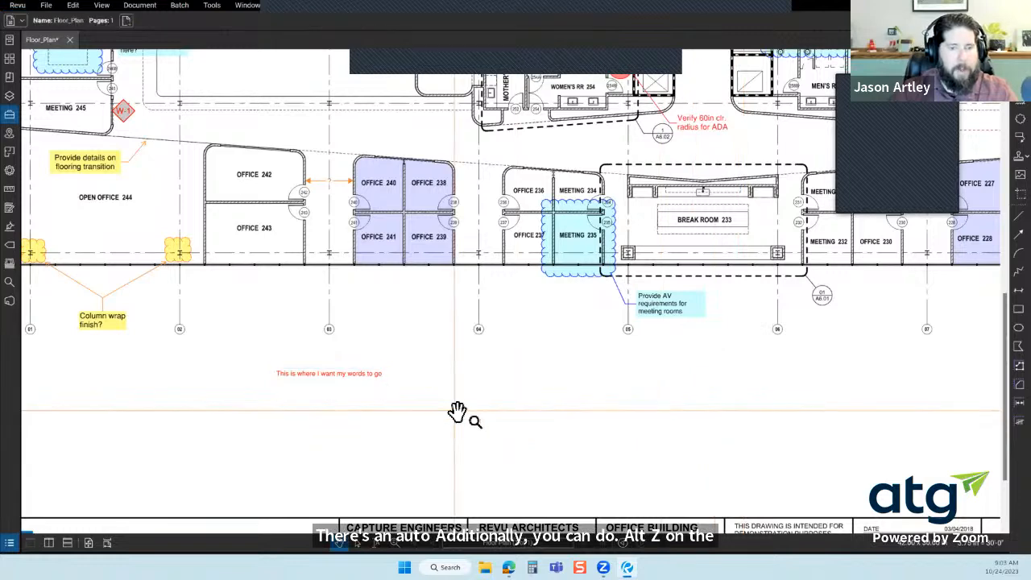
# Enable Autosize Text Box and Callout Markups in the markup tool preferences and apply the change
pyautogui.click(20, 6)
pyautogui.click(33, 32)
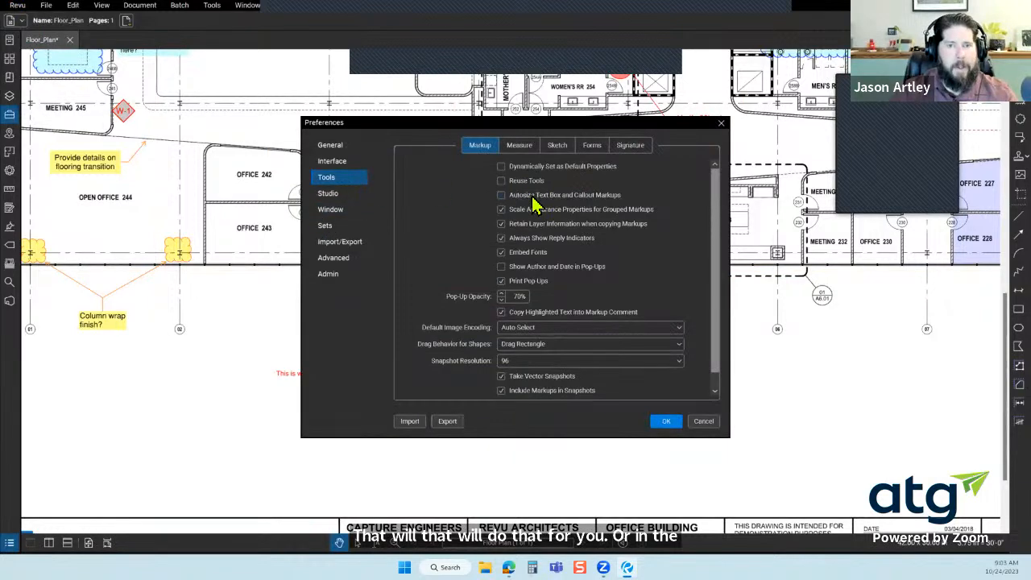
pyautogui.click(533, 199)
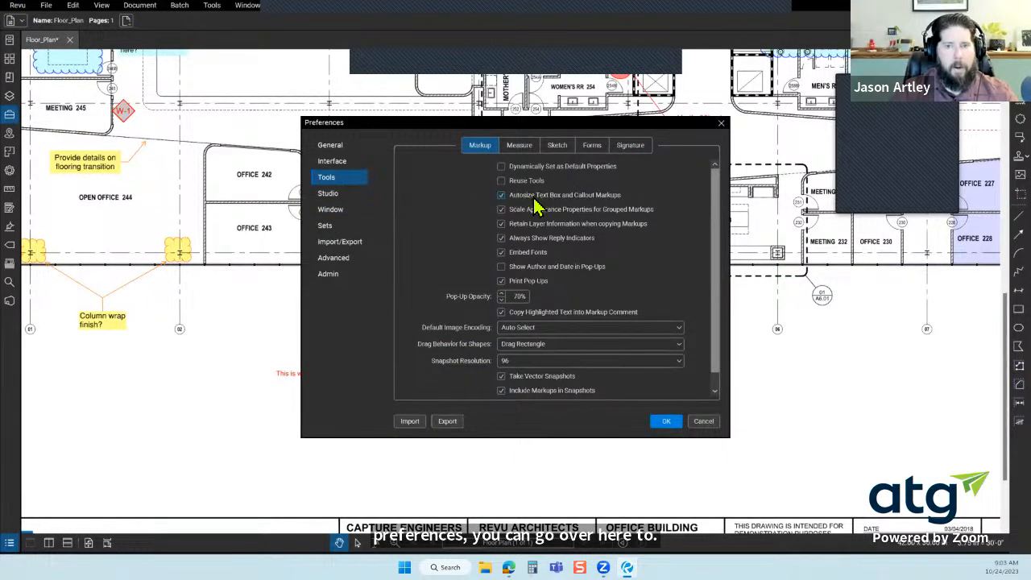
pyautogui.click(679, 421)
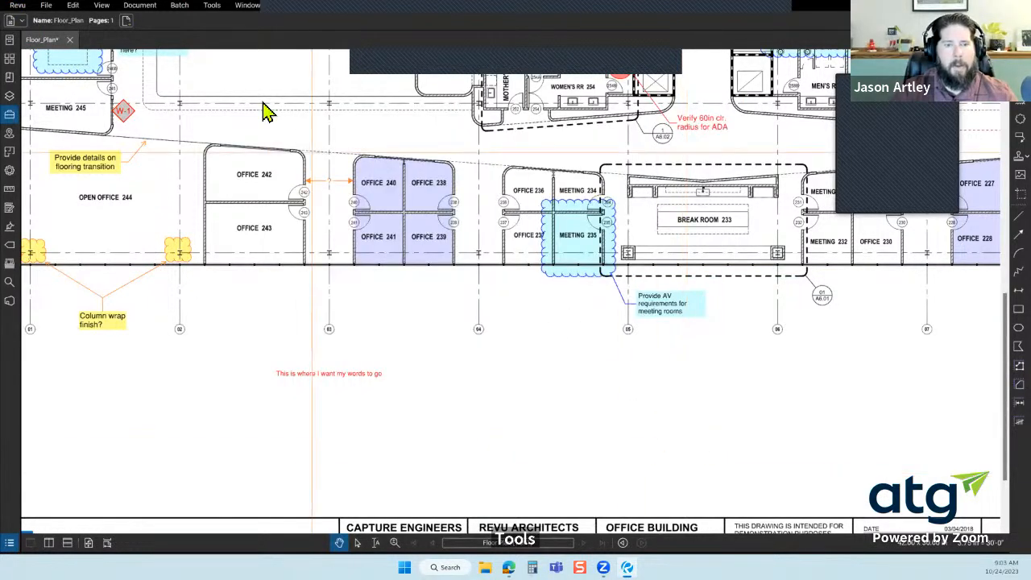
# Add a second text box to the right of the first one reading "This is also where I want my words to go"
pyautogui.click(212, 6)
pyautogui.moveTo(230, 19)
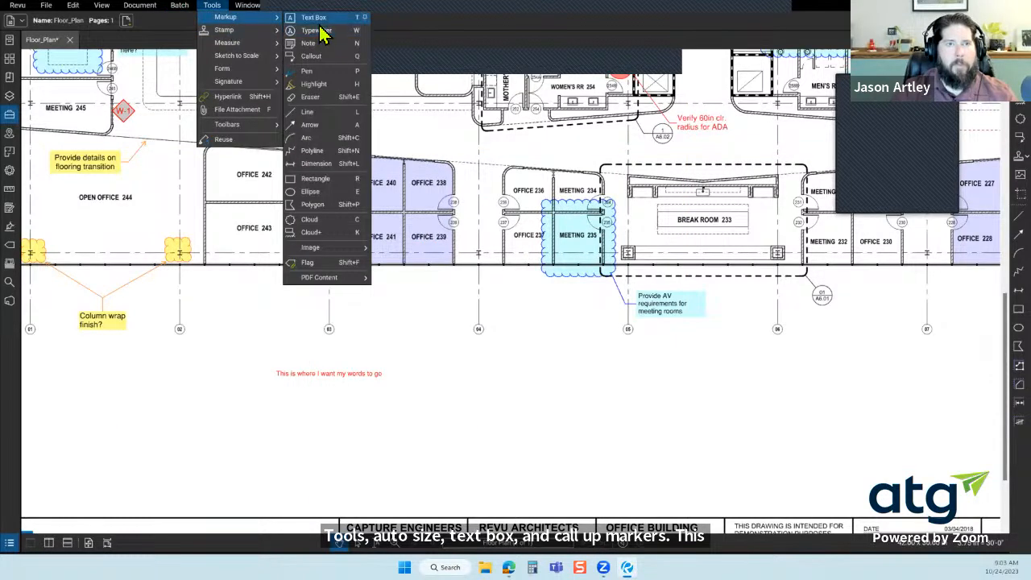
pyautogui.click(316, 18)
pyautogui.moveTo(485, 382); pyautogui.dragTo(747, 471)
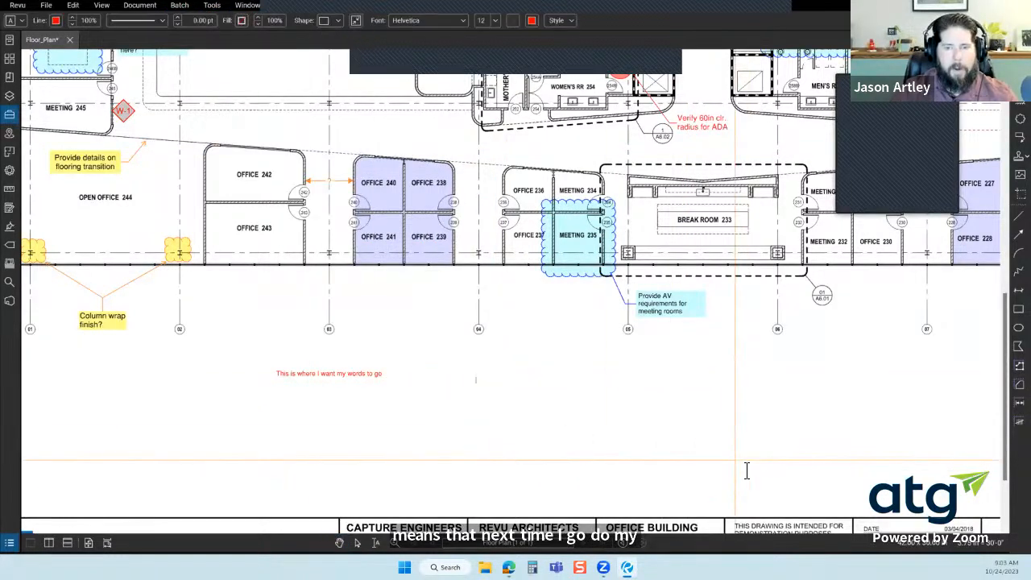
pyautogui.write('This is also')
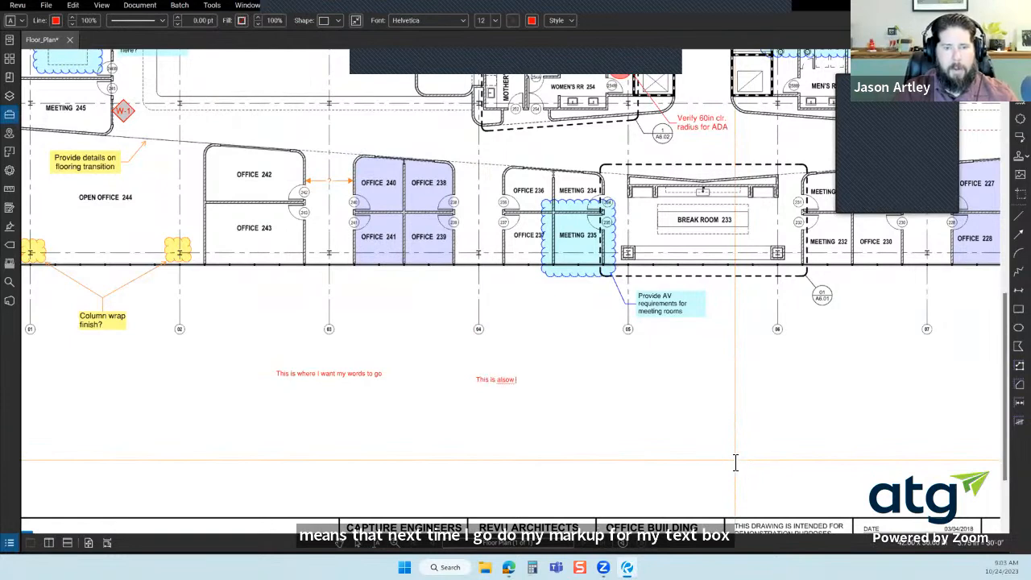
pyautogui.write(' where I want m')
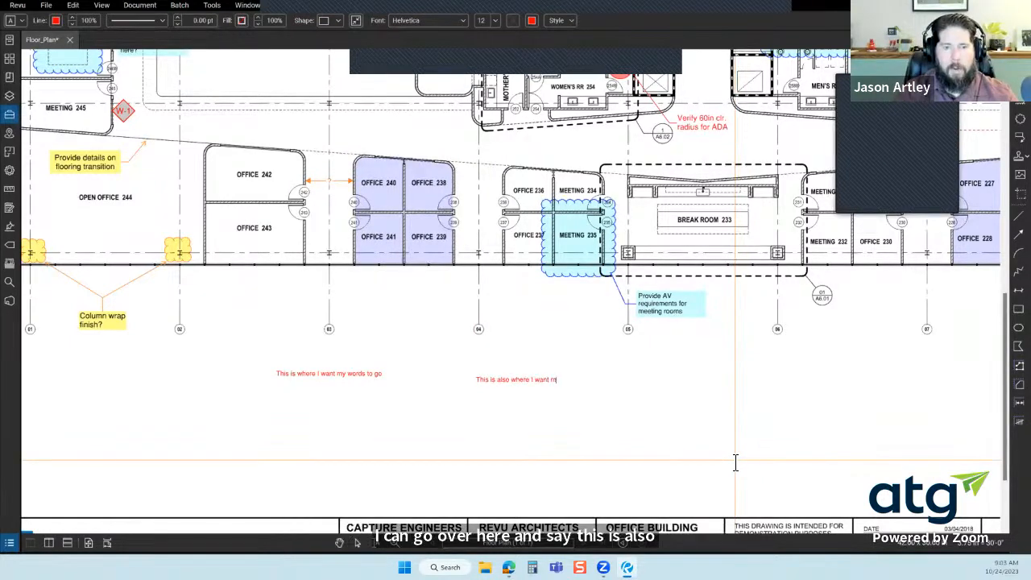
pyautogui.write('y words to go')
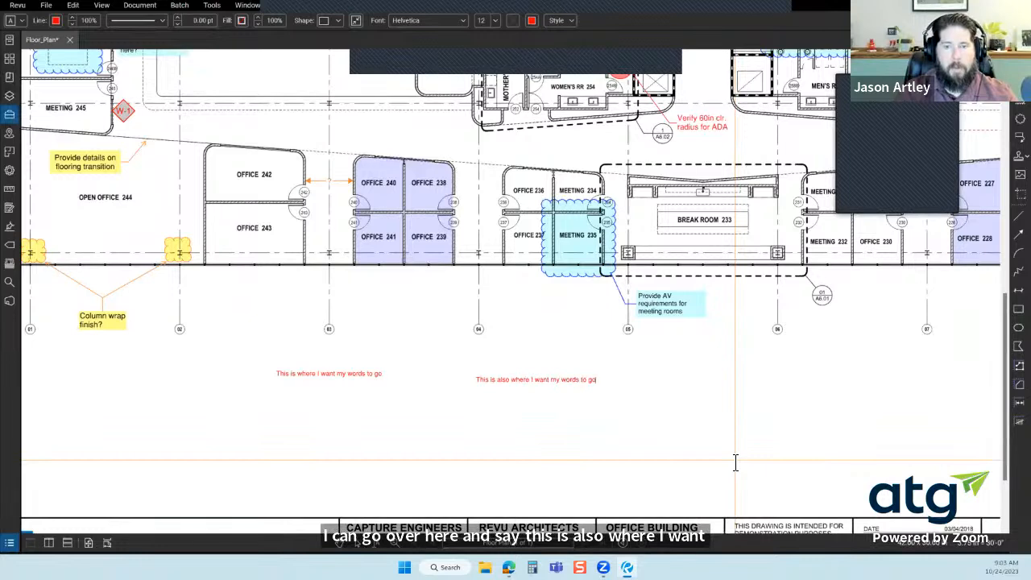
pyautogui.press('Escape')
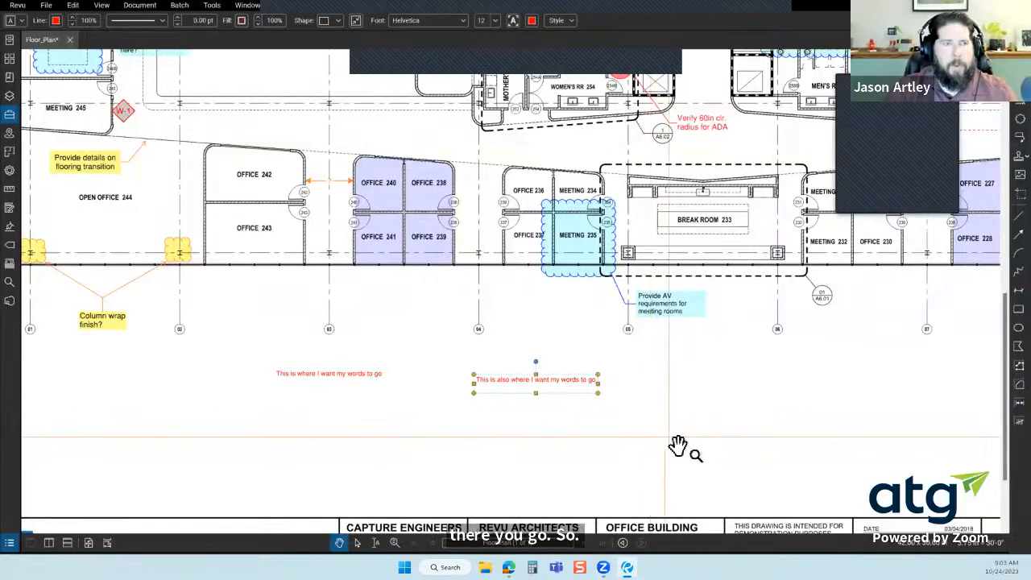
# Reopen the preferences and review the markup tool, general options, navigation and spelling settings
pyautogui.click(19, 5)
pyautogui.click(32, 30)
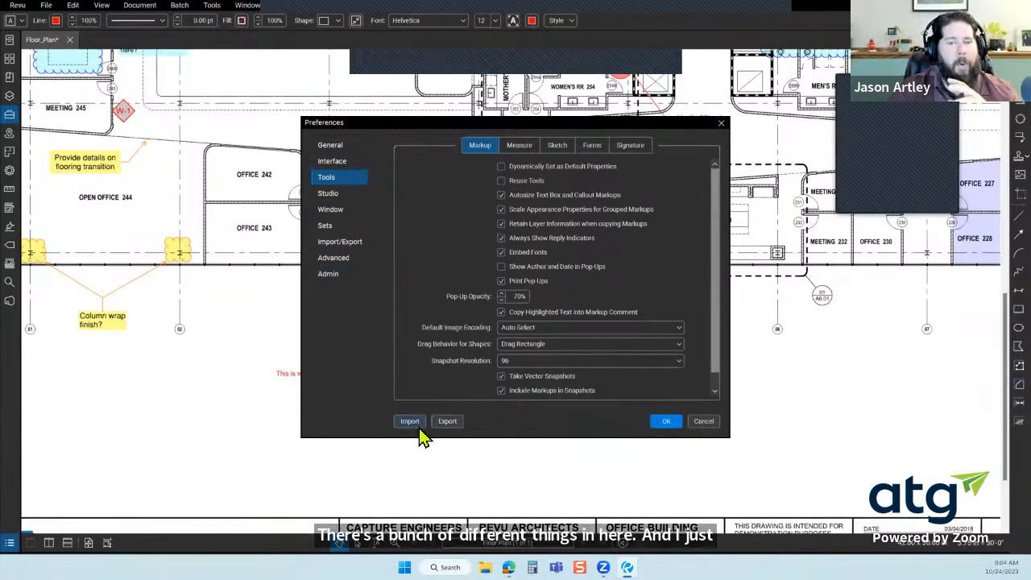
pyautogui.click(337, 146)
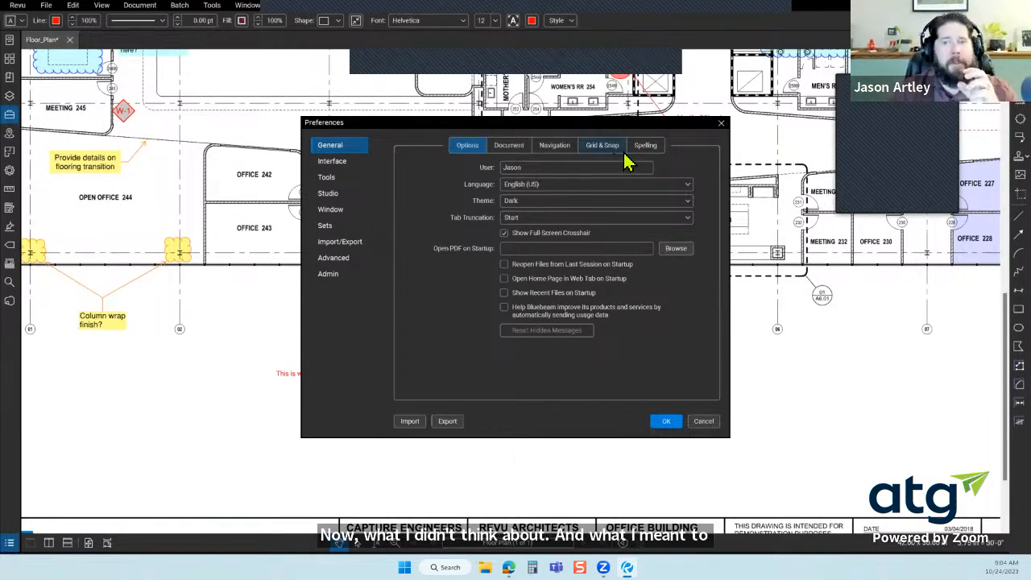
pyautogui.click(562, 152)
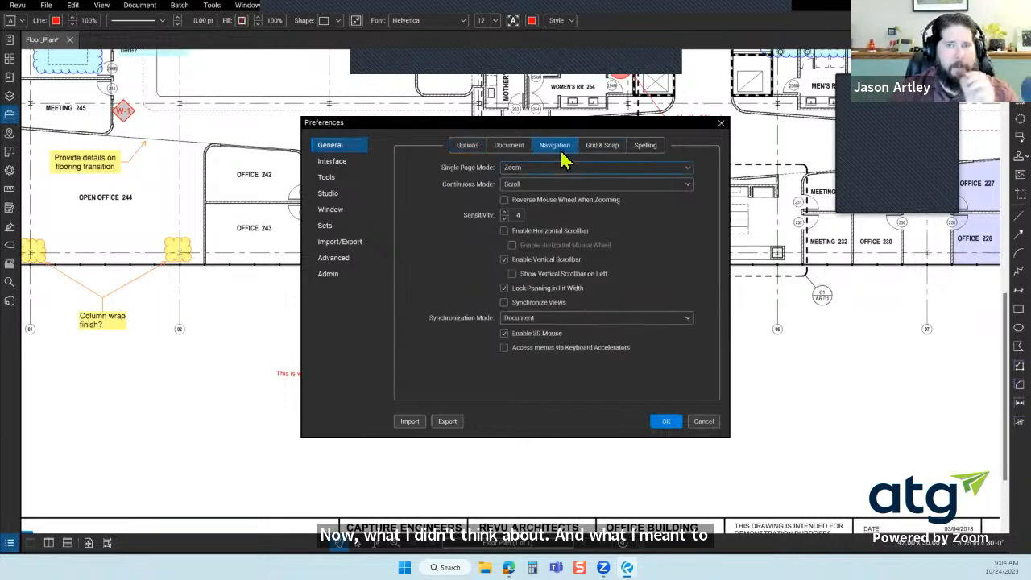
pyautogui.click(646, 153)
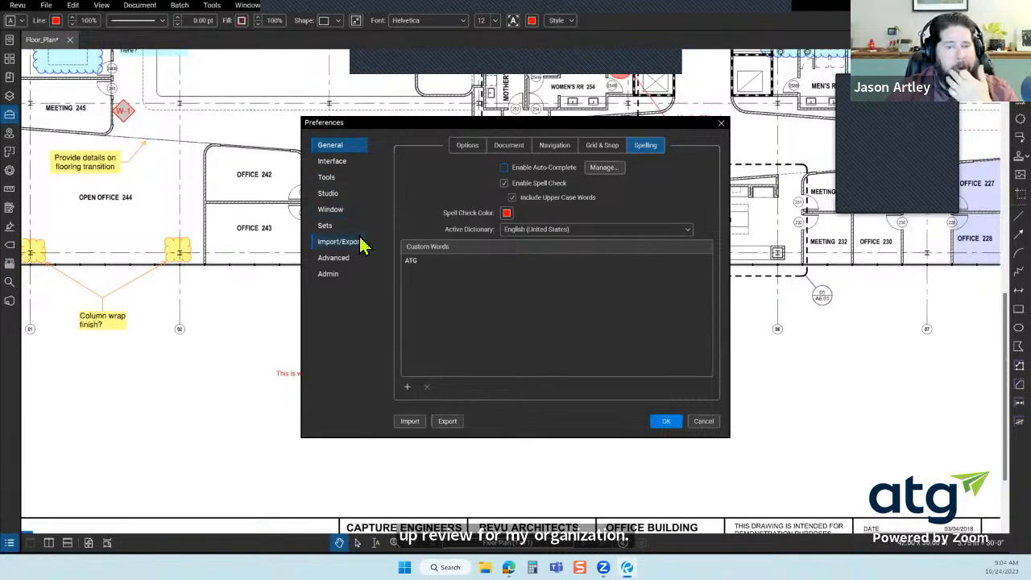
# Start exporting the preferences as RevuPreferences.xml, cancel the save, and accept the preferences dialog
pyautogui.click(455, 424)
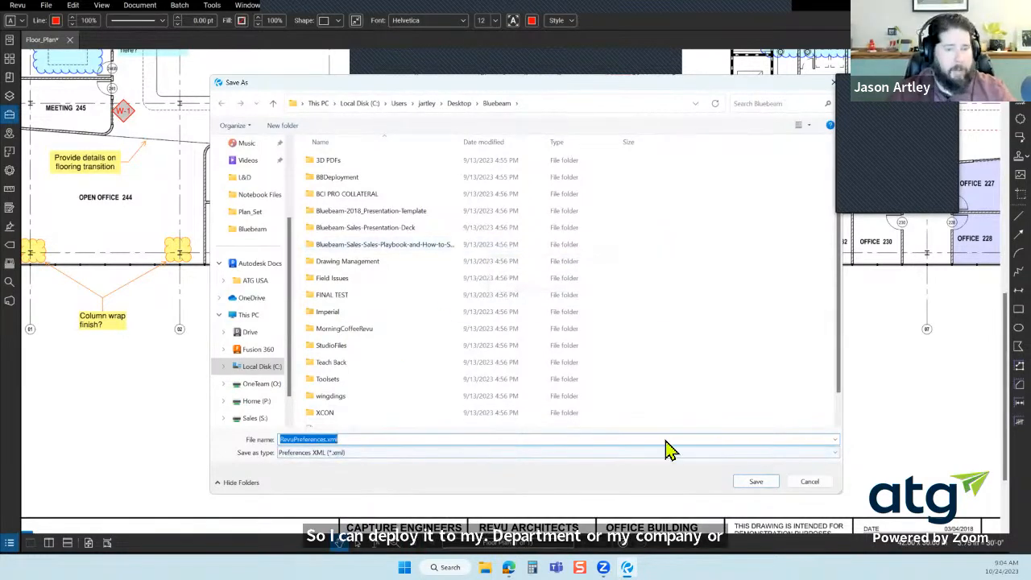
pyautogui.click(810, 485)
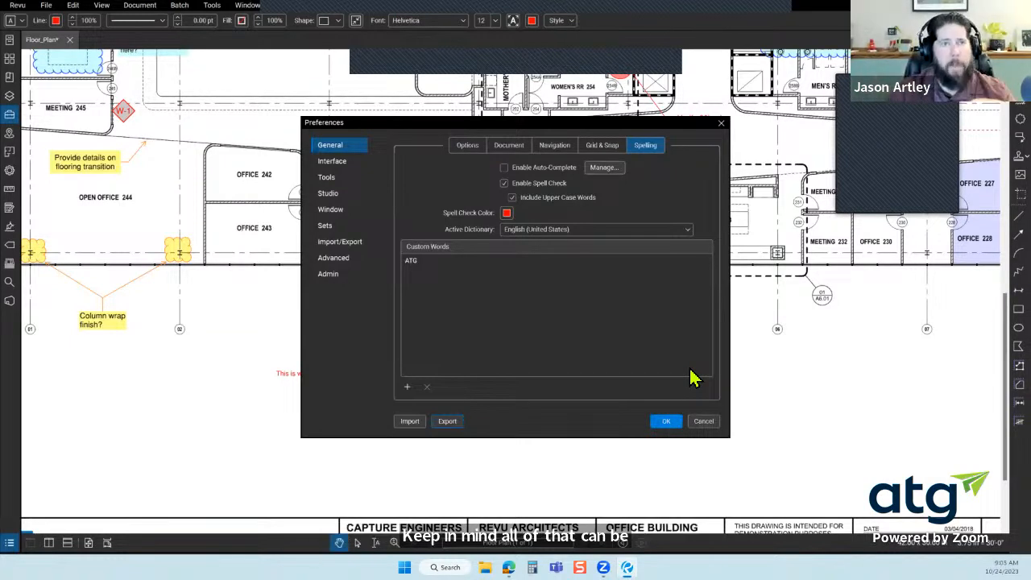
pyautogui.click(674, 424)
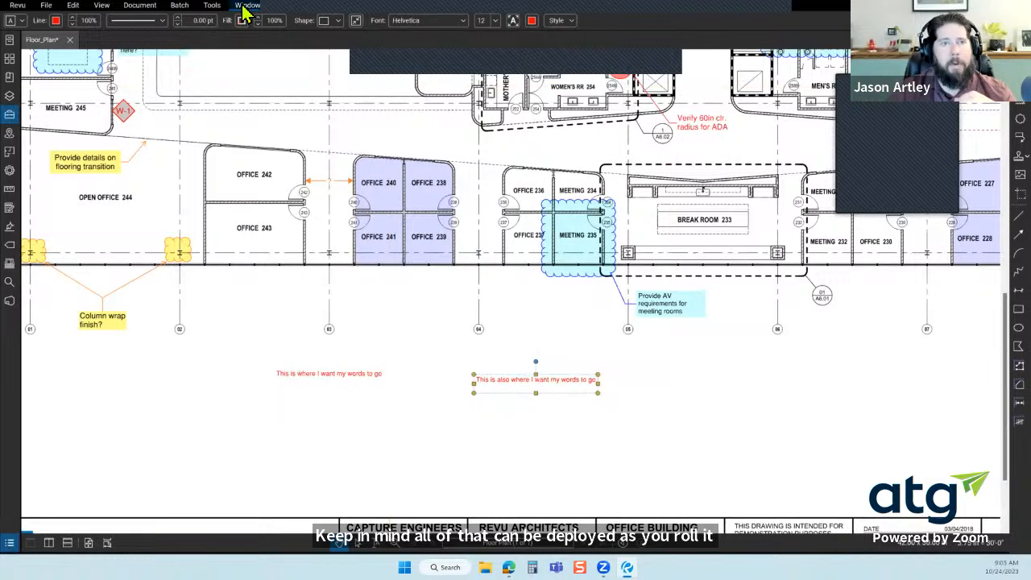
# Open Revu's online help, look over its Studio & DMS, Preferences and Get Started topics, and go to the Bluebeam Technical Support site
pyautogui.click(245, 6)
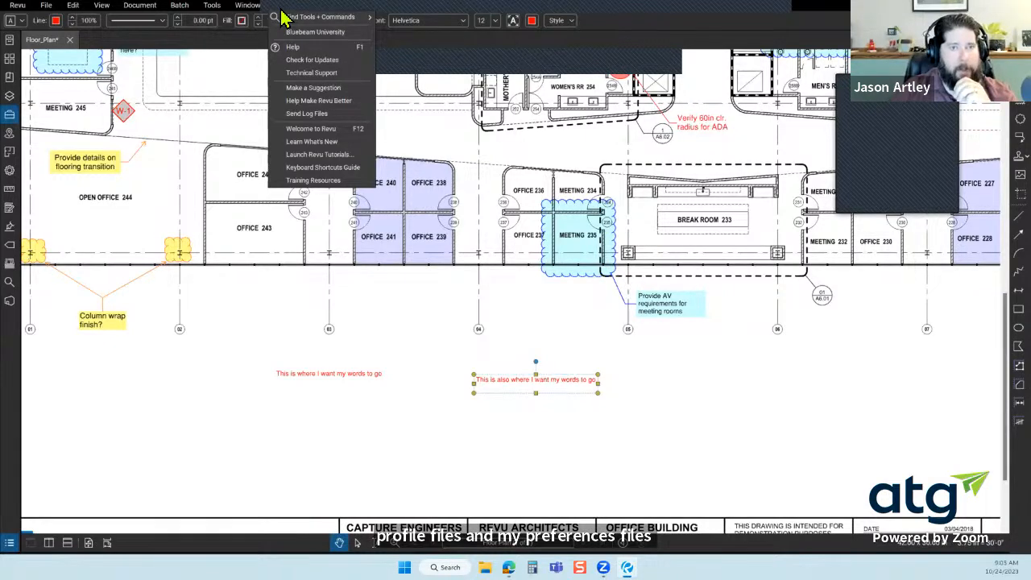
pyautogui.click(312, 53)
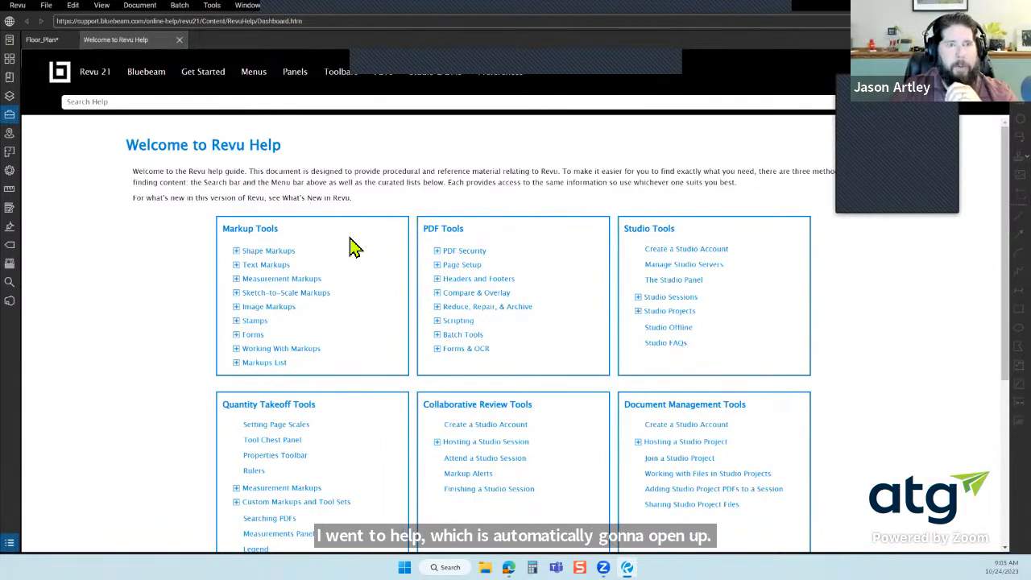
pyautogui.moveTo(439, 91)
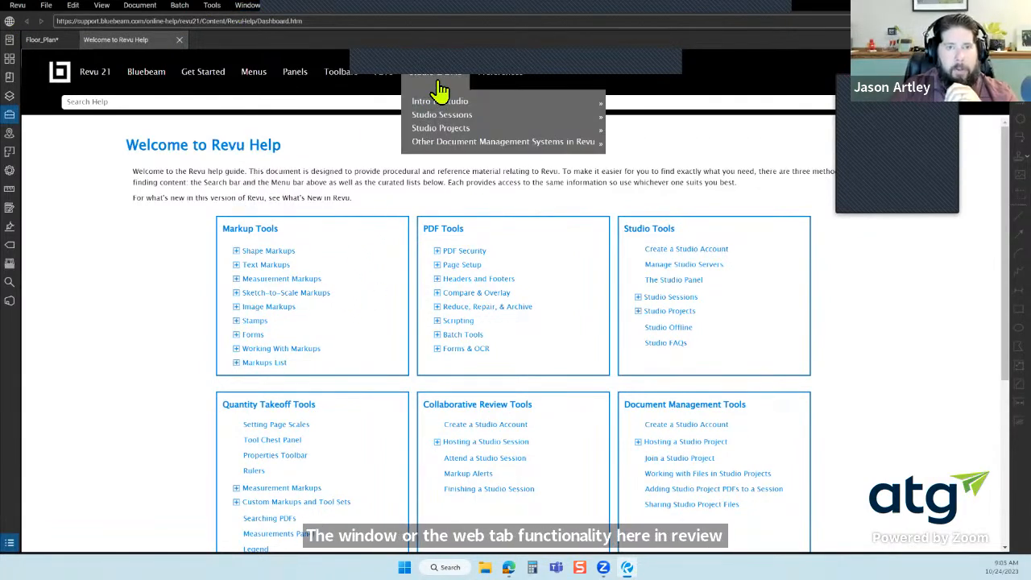
pyautogui.moveTo(508, 83)
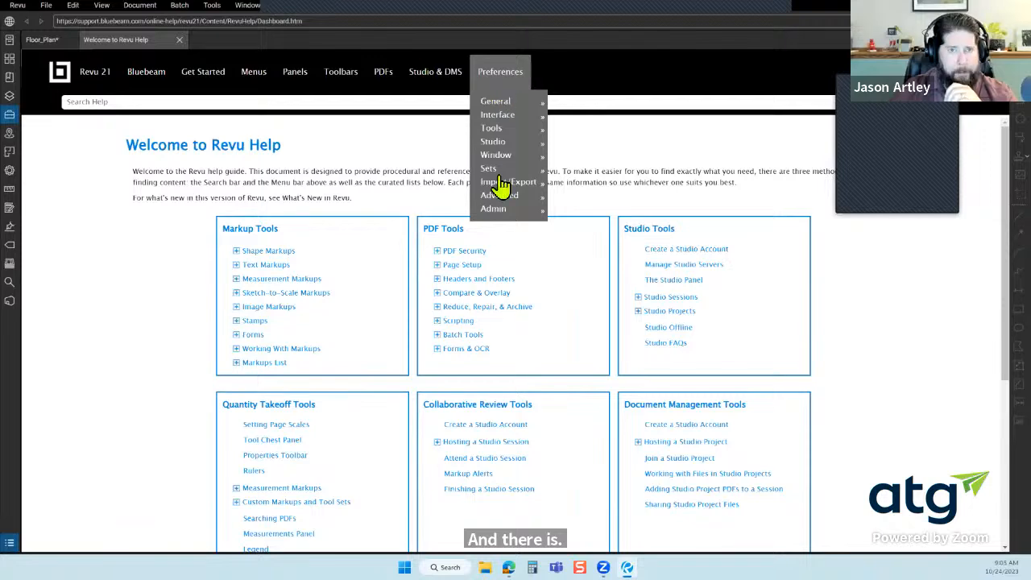
pyautogui.moveTo(498, 214)
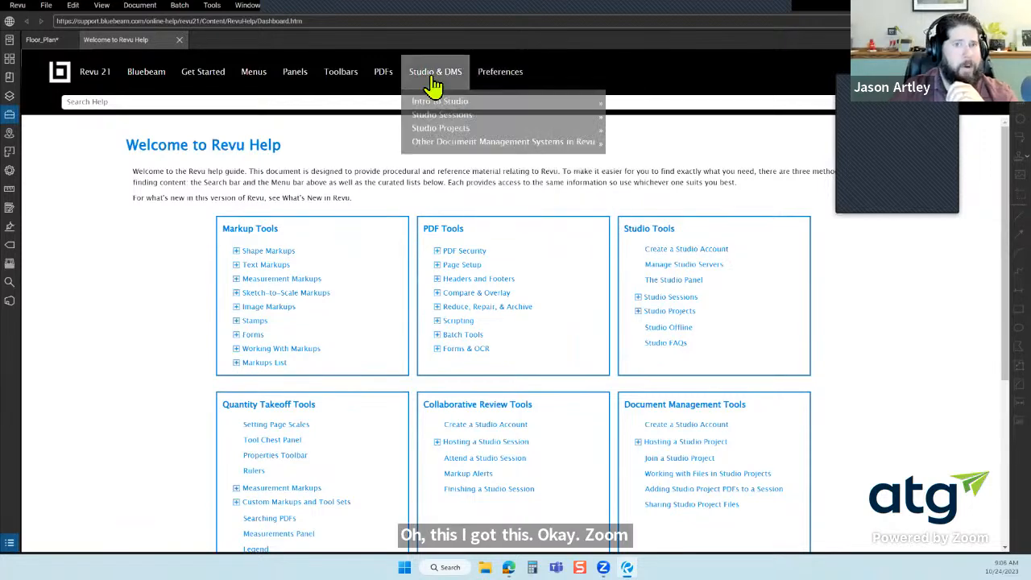
pyautogui.moveTo(173, 72)
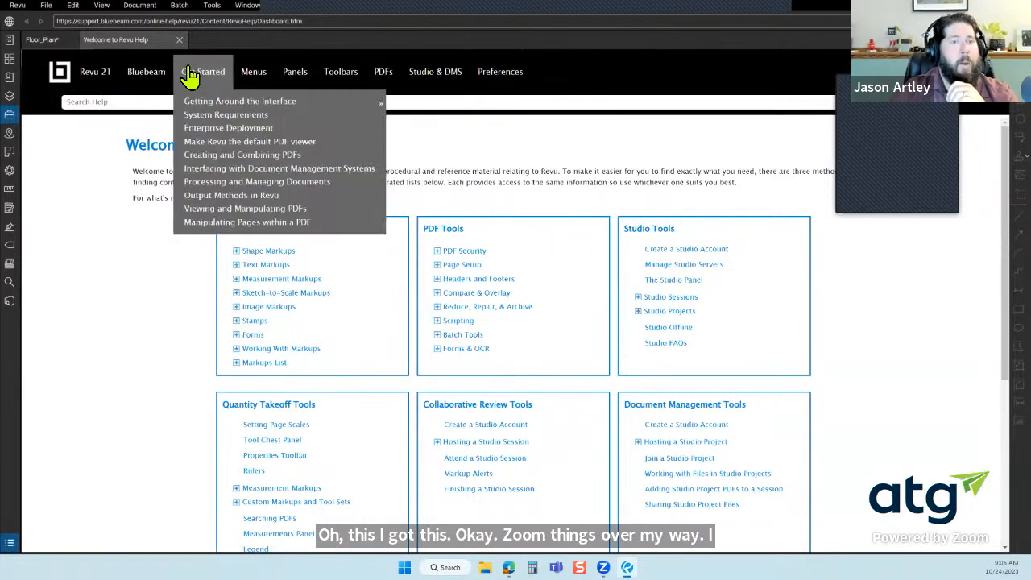
pyautogui.click(184, 129)
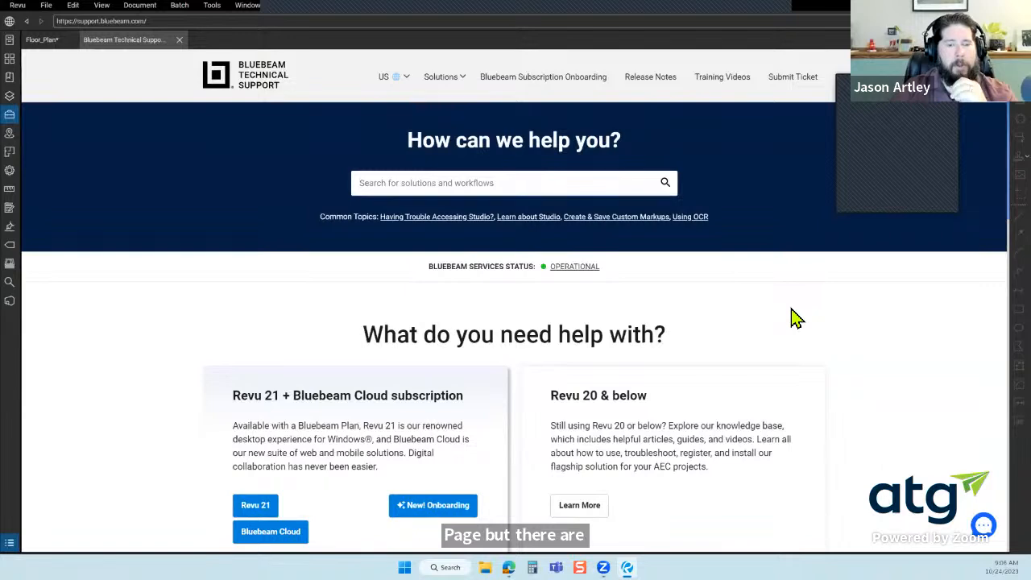
# Open the new onboarding page for Revu 21 subscriptions and look through it down to the additional resources
pyautogui.scroll(-3, 796, 318)
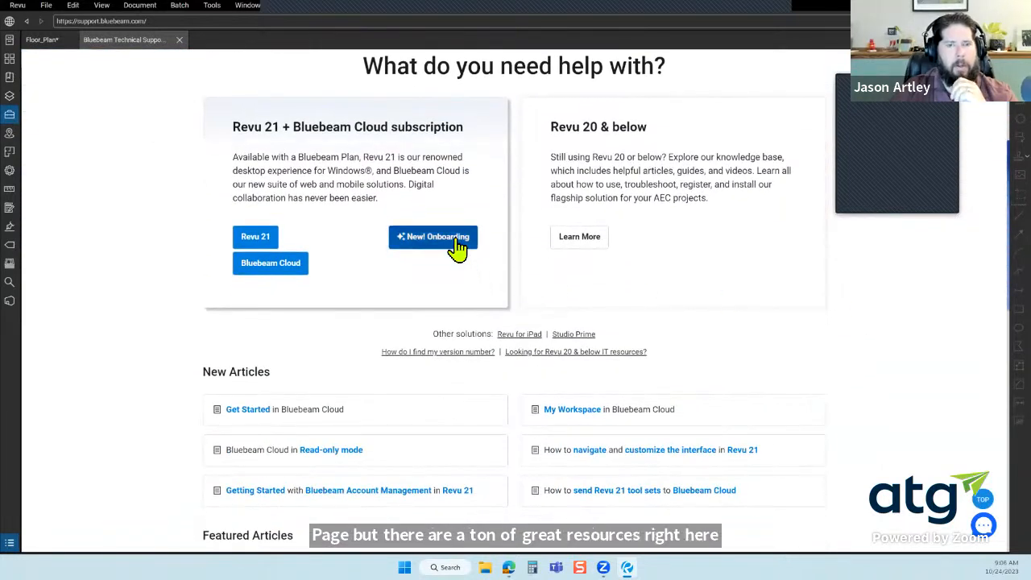
pyautogui.click(456, 242)
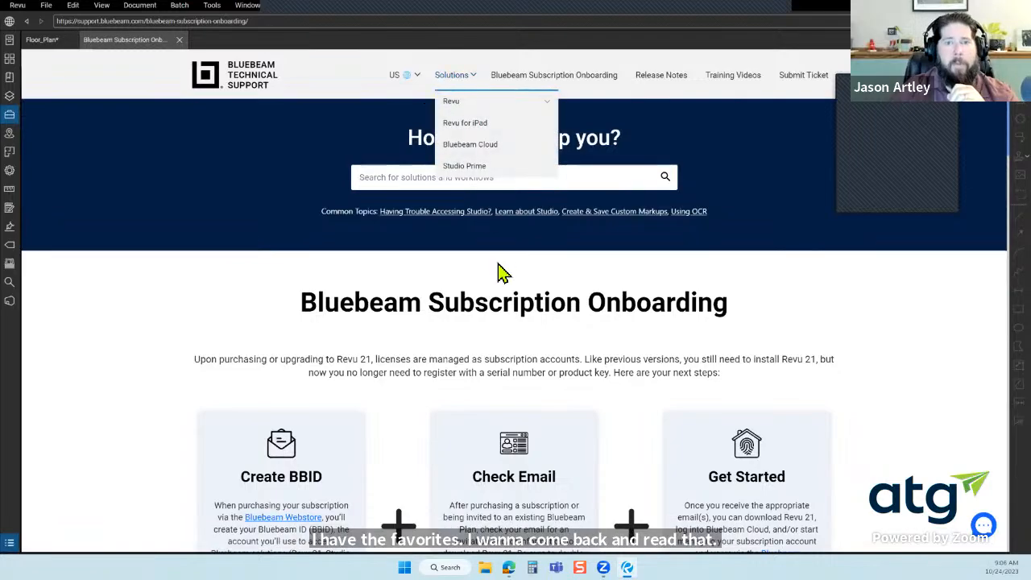
pyautogui.scroll(-1, 496, 278)
pyautogui.scroll(-10, 493, 274)
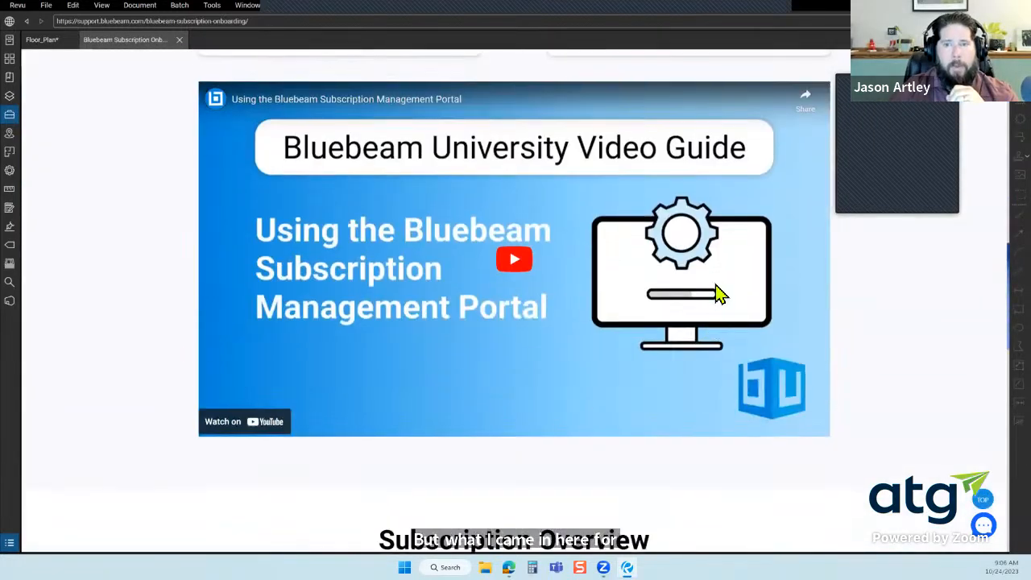
pyautogui.scroll(3, 521, 278)
pyautogui.scroll(4, 774, 282)
pyautogui.scroll(-14, 932, 380)
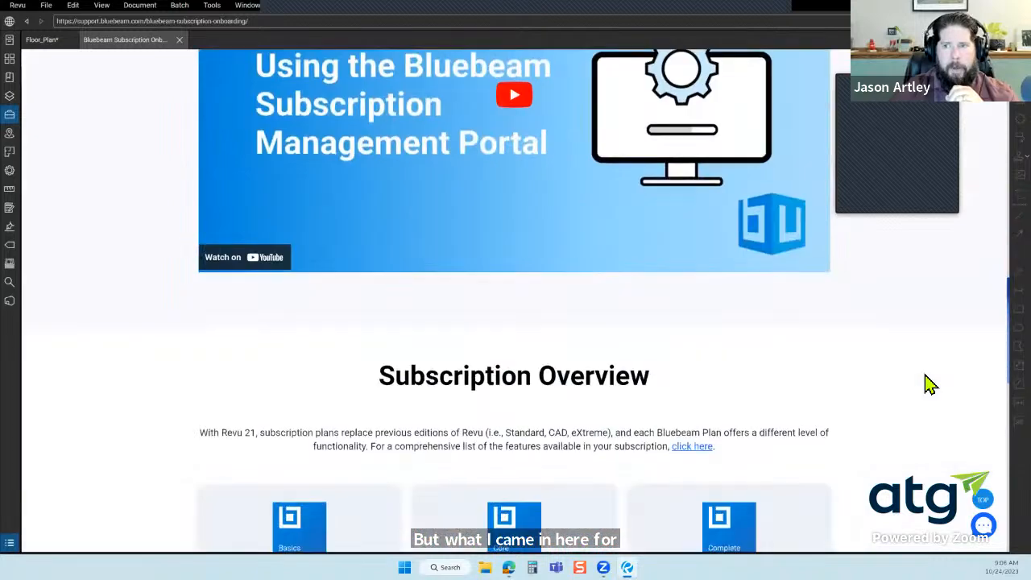
pyautogui.scroll(-4, 927, 387)
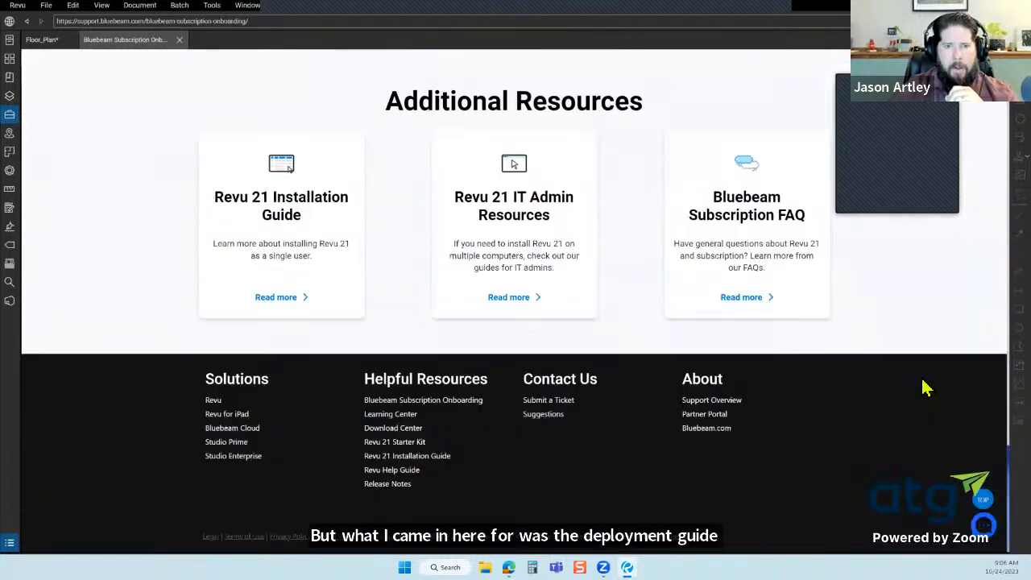
# Open the Revu 21 Installation Guide and review its pre-installation checklist and installation steps
pyautogui.click(407, 456)
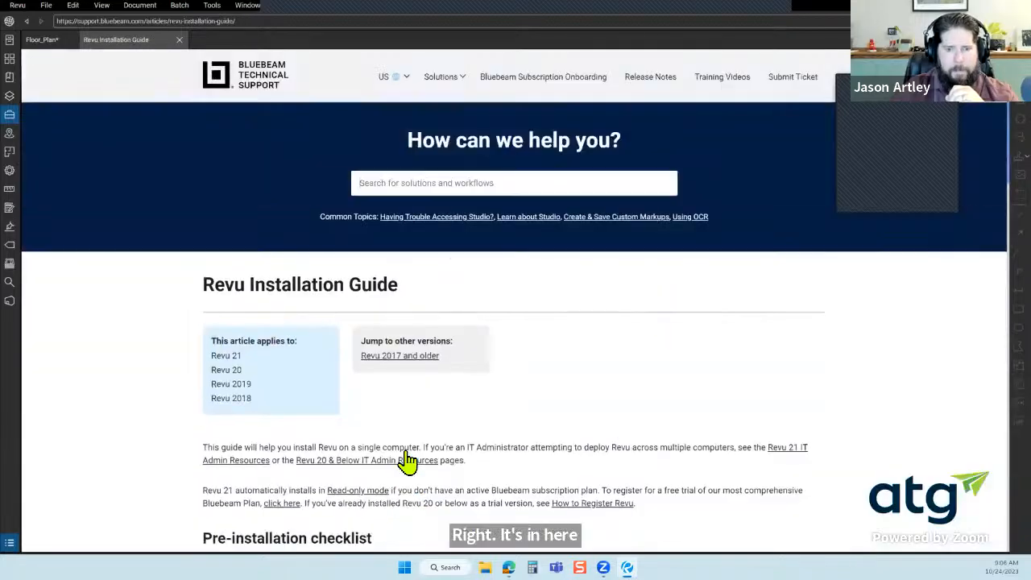
pyautogui.scroll(-3, 677, 350)
pyautogui.scroll(-3, 683, 343)
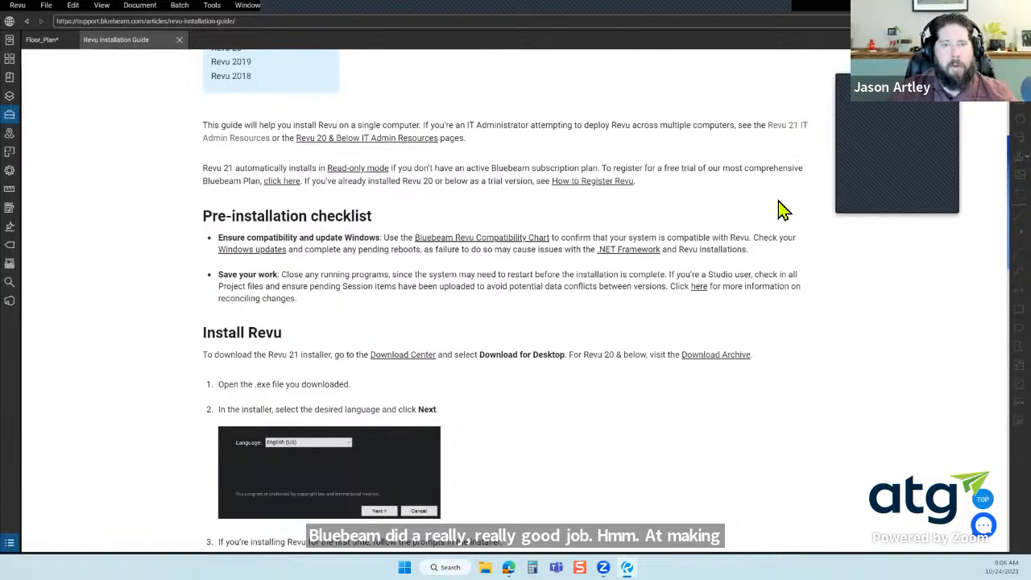
pyautogui.scroll(-4, 783, 296)
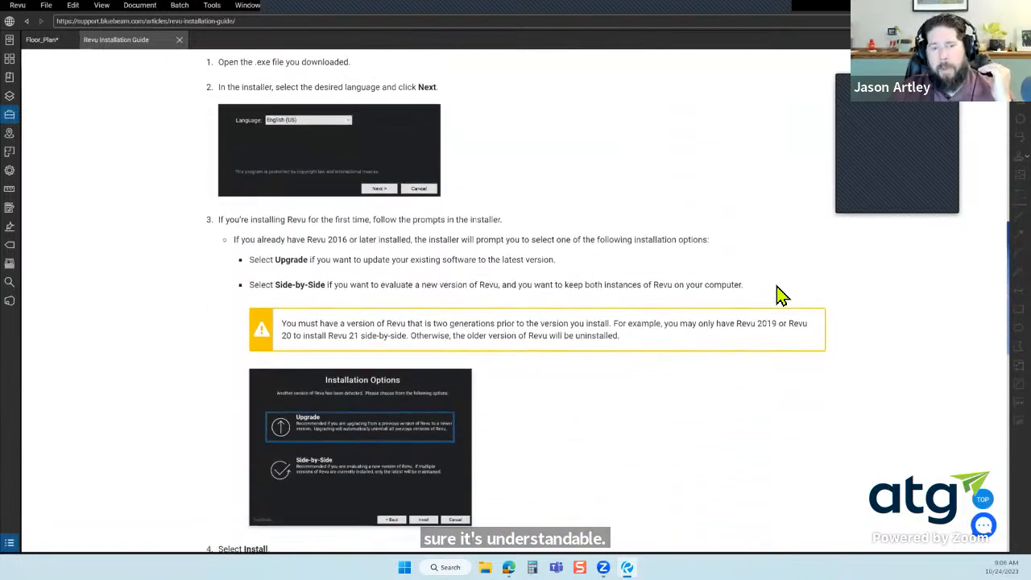
pyautogui.scroll(-2, 758, 269)
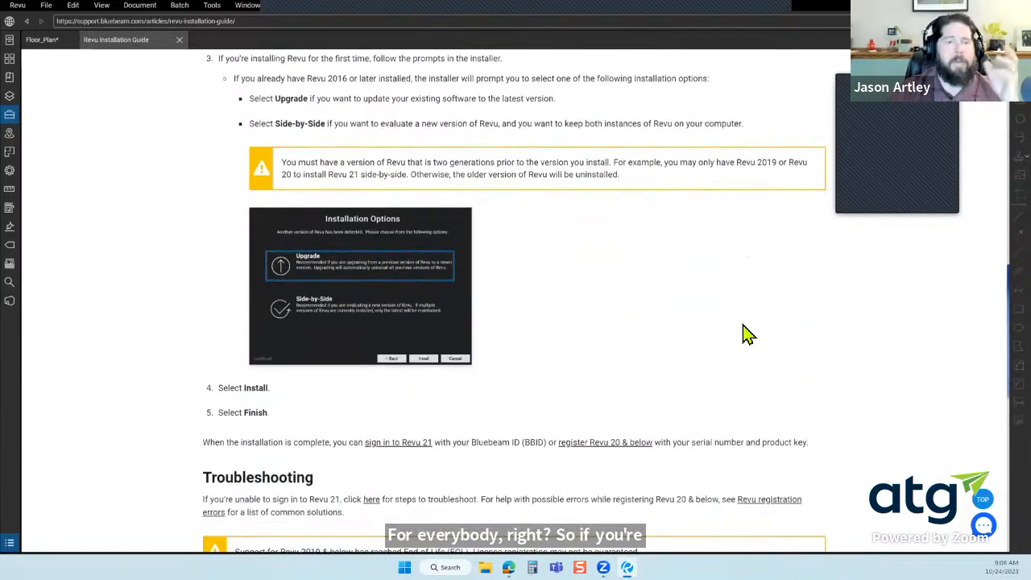
pyautogui.scroll(6, 743, 340)
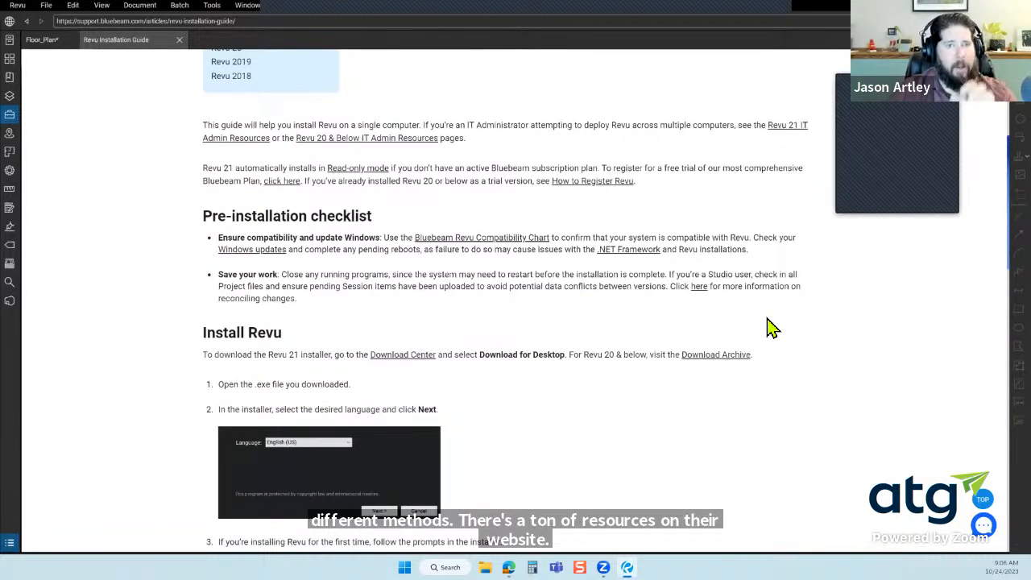
# Open the Revu 21 IT Admin Resources linked in the installation guide and review the available implementation, deployment and admin guides
pyautogui.click(776, 132)
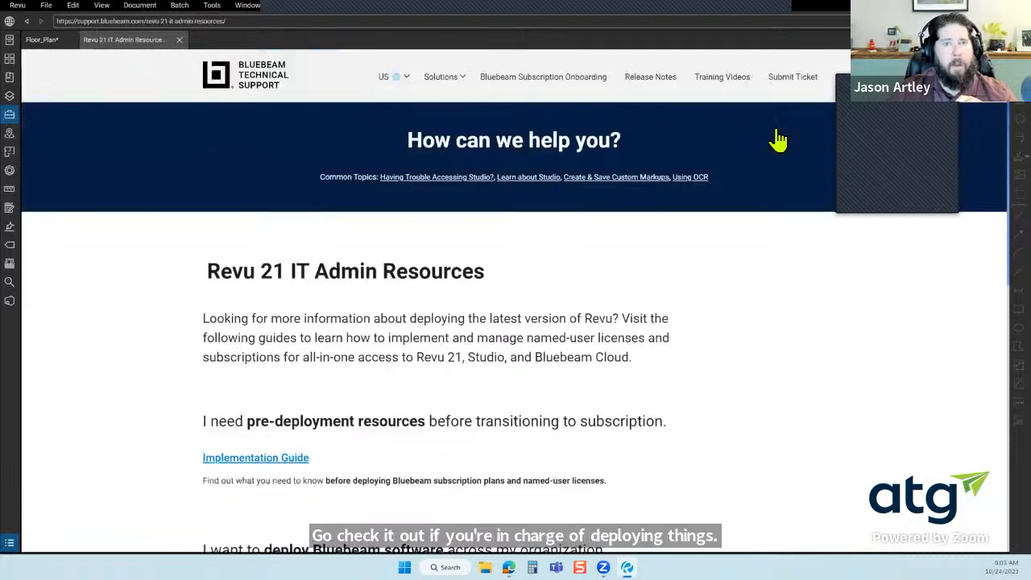
pyautogui.scroll(-3, 757, 369)
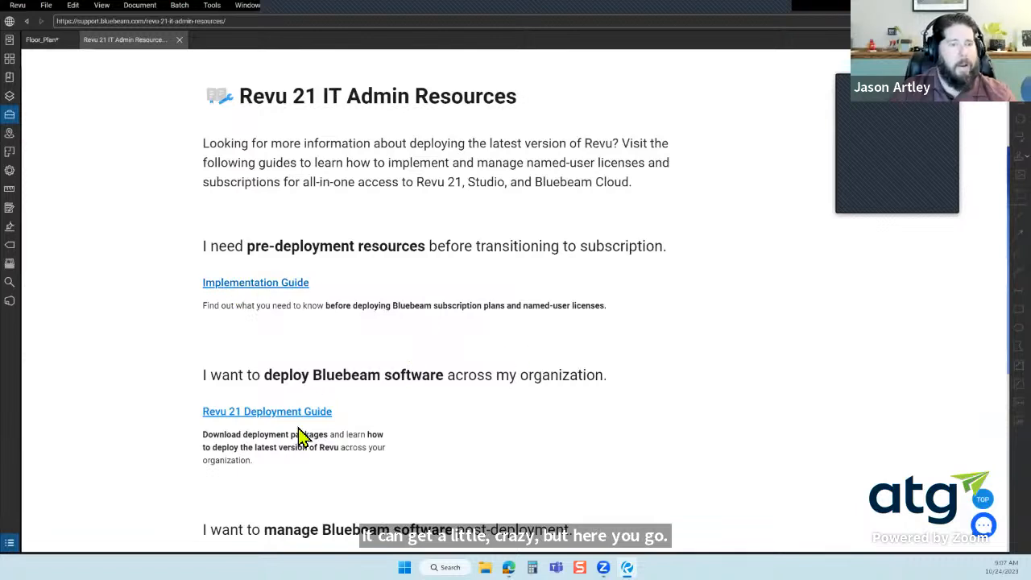
pyautogui.scroll(-2, 687, 355)
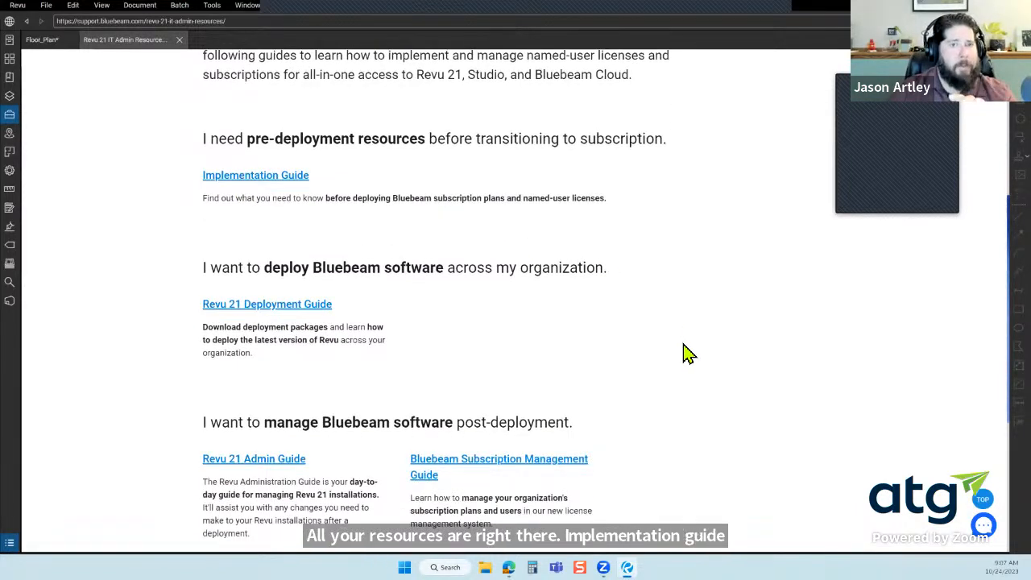
pyautogui.scroll(-3, 681, 350)
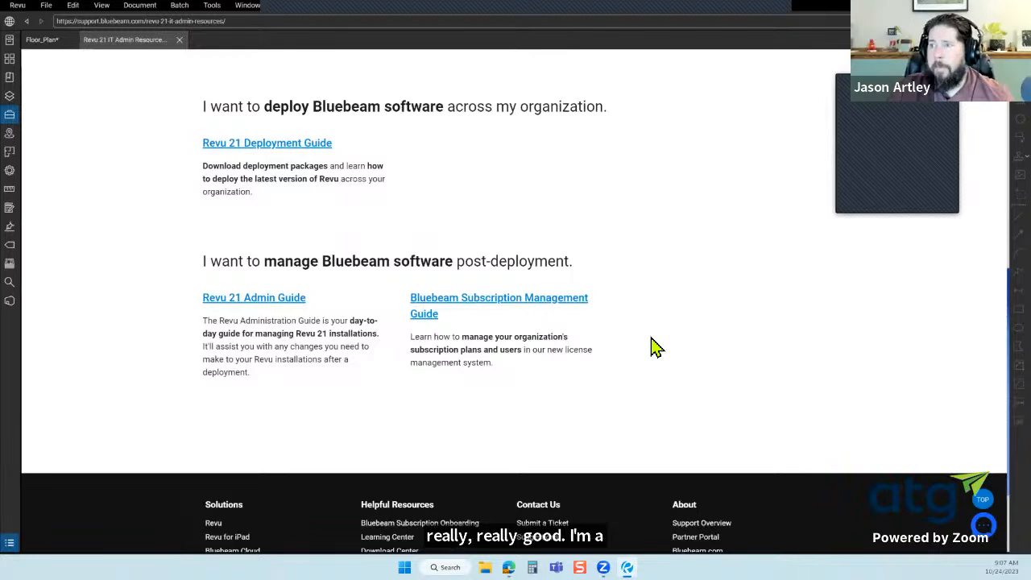
pyautogui.scroll(6, 644, 347)
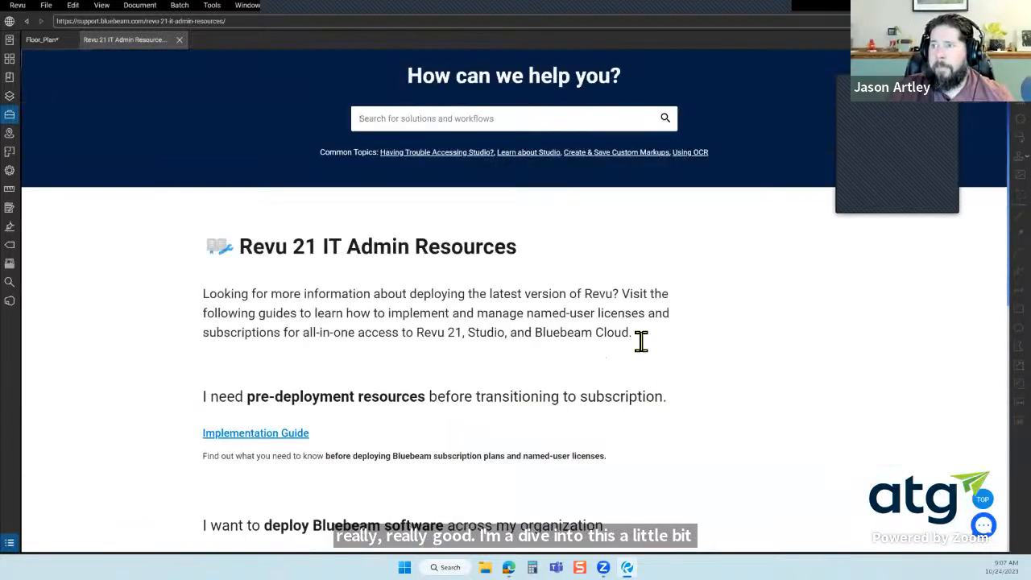
pyautogui.scroll(-3, 639, 347)
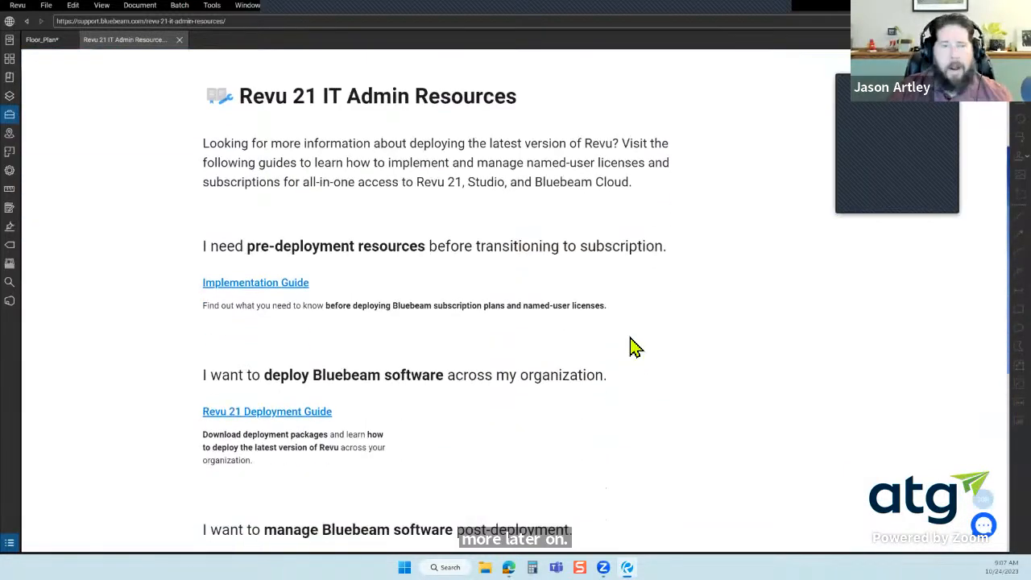
# Open the Revu 21 Deployment Guide and find the section on downloading the MSI deployment packages
pyautogui.scroll(-2, 631, 348)
pyautogui.click(265, 253)
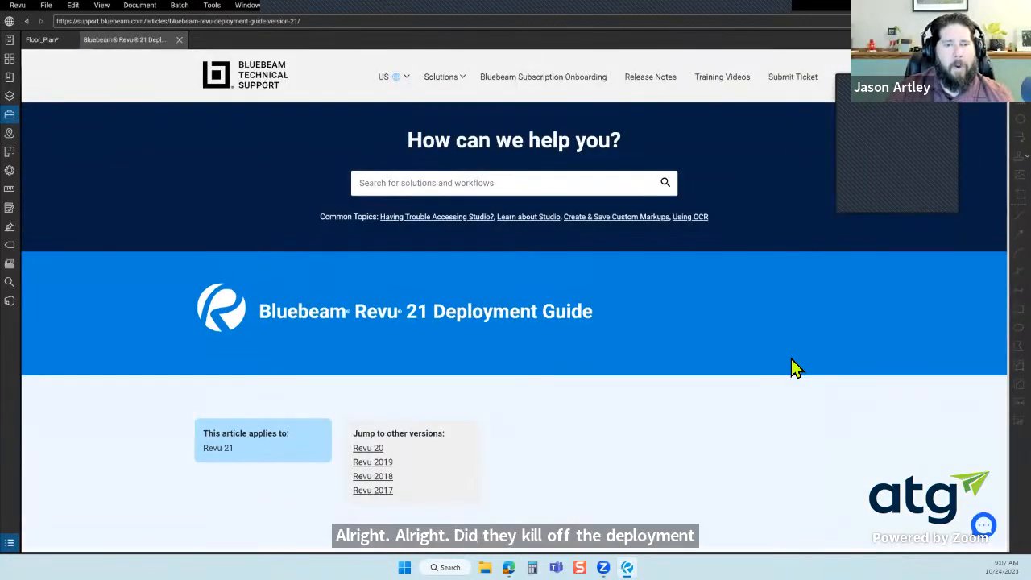
pyautogui.scroll(-3, 789, 364)
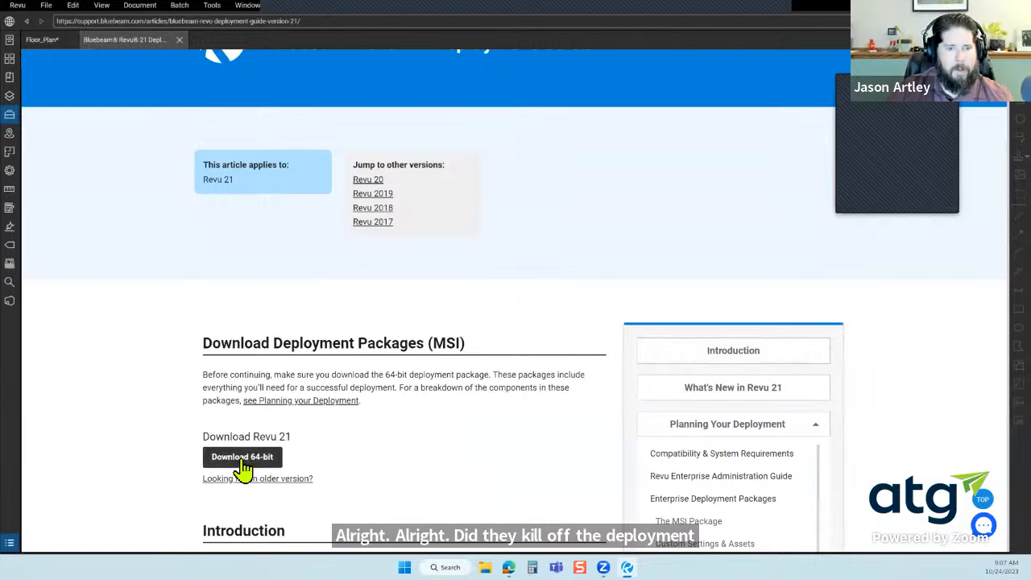
pyautogui.scroll(-2, 314, 351)
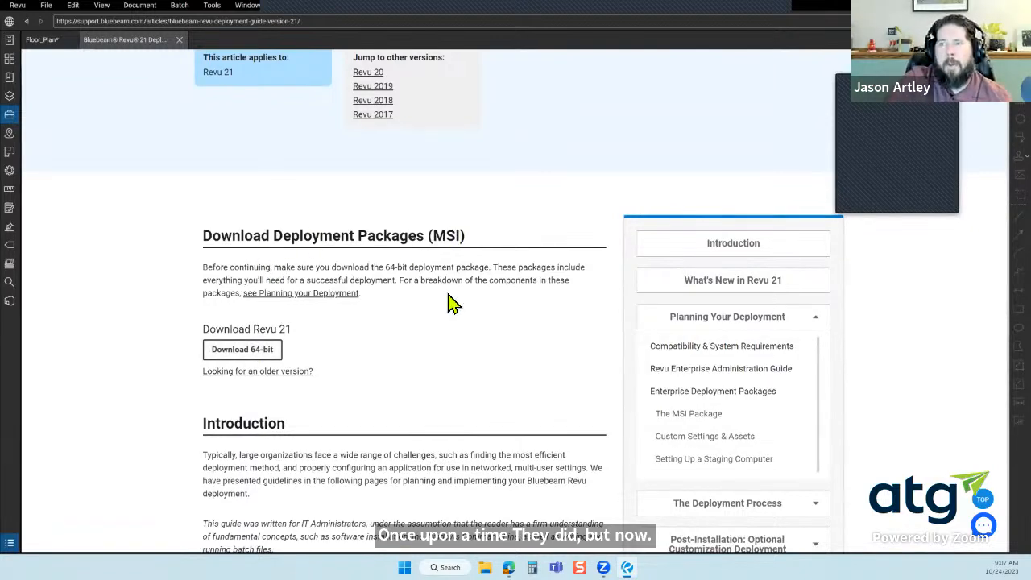
pyautogui.scroll(-1, 454, 302)
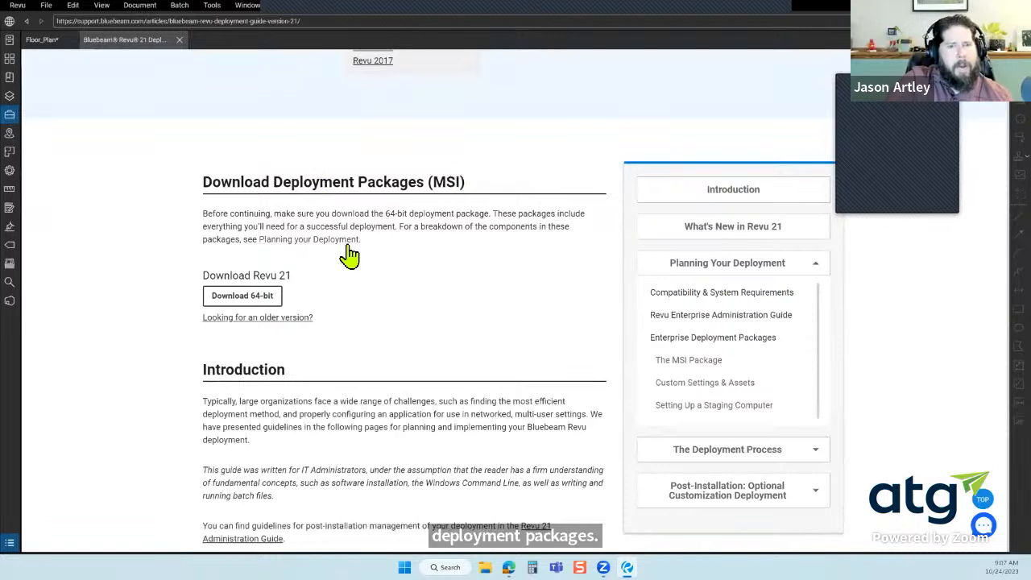
# Start the 64-bit Revu 21 deployment package download to check the zip file's name, and cancel it
pyautogui.click(251, 307)
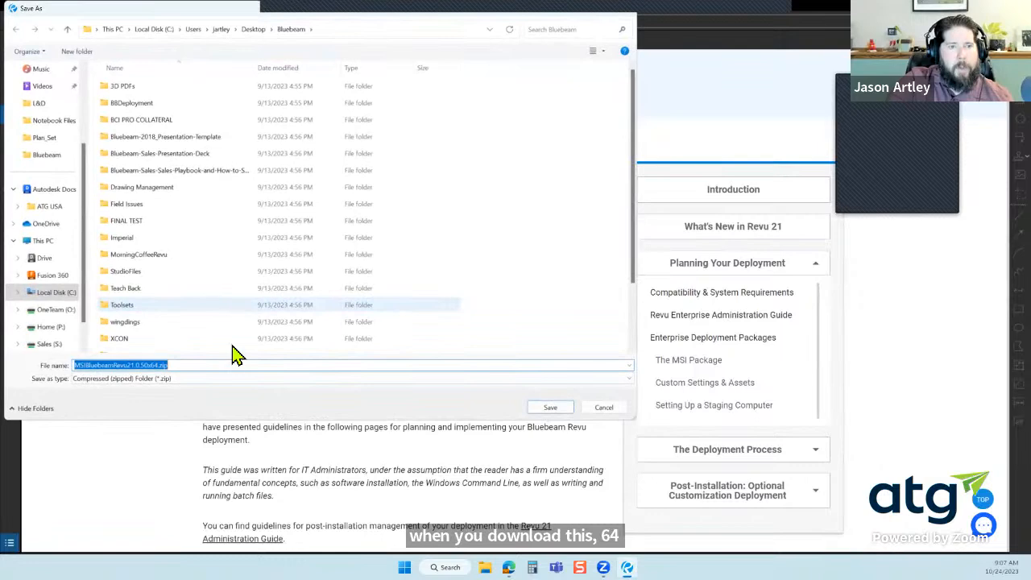
pyautogui.click(129, 367)
pyautogui.moveTo(149, 371); pyautogui.dragTo(157, 369)
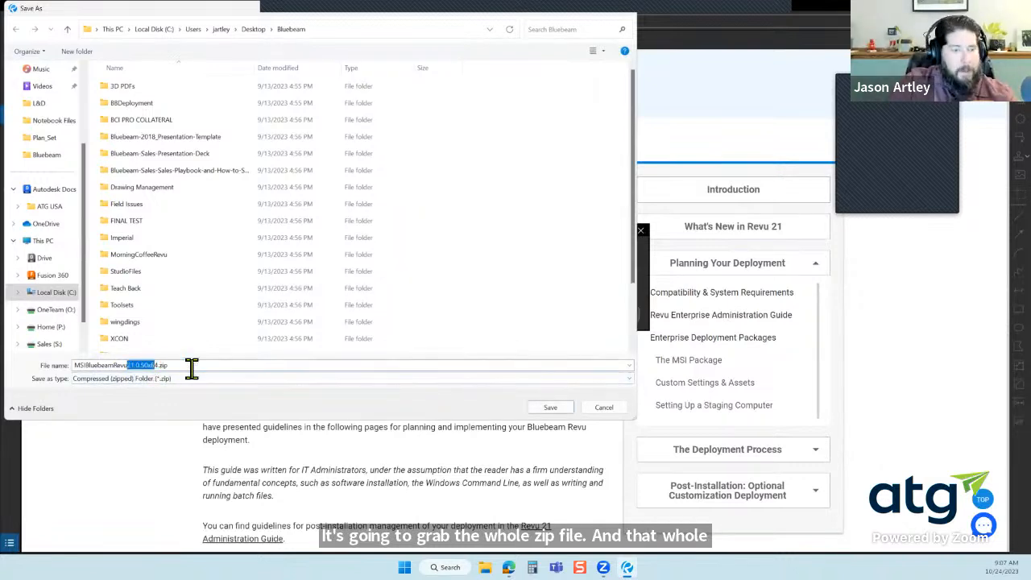
pyautogui.click(605, 407)
pyautogui.click(632, 316)
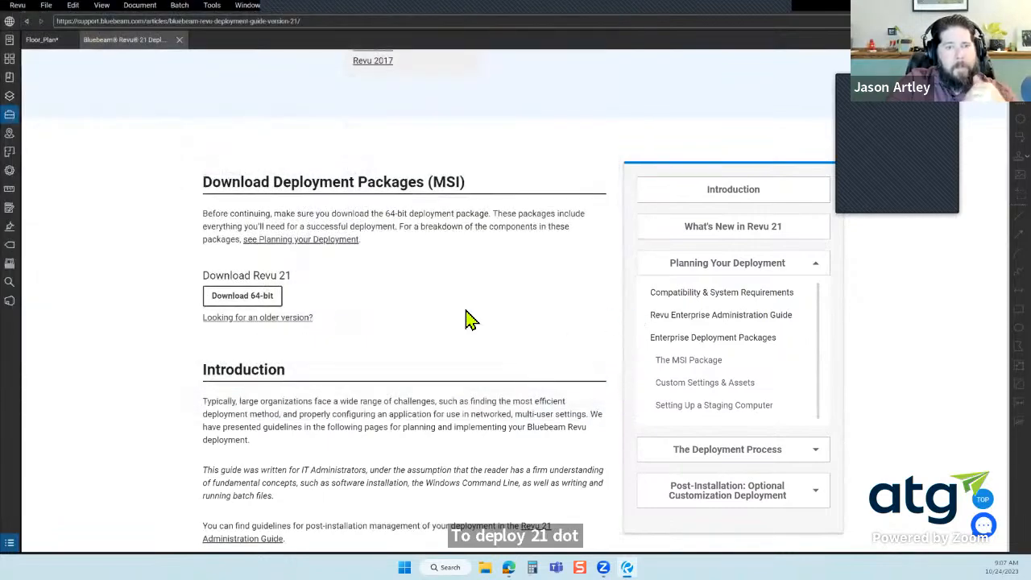
# Go to the guide's Planning Your Deployment section and read through the contents of the MSI package
pyautogui.click(332, 240)
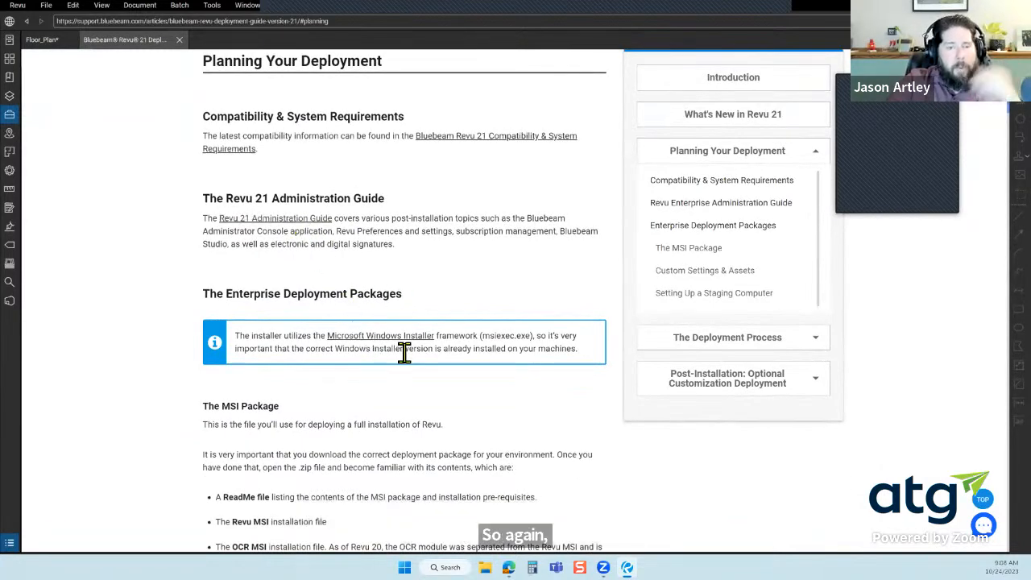
pyautogui.scroll(-2, 404, 353)
pyautogui.scroll(-3, 233, 322)
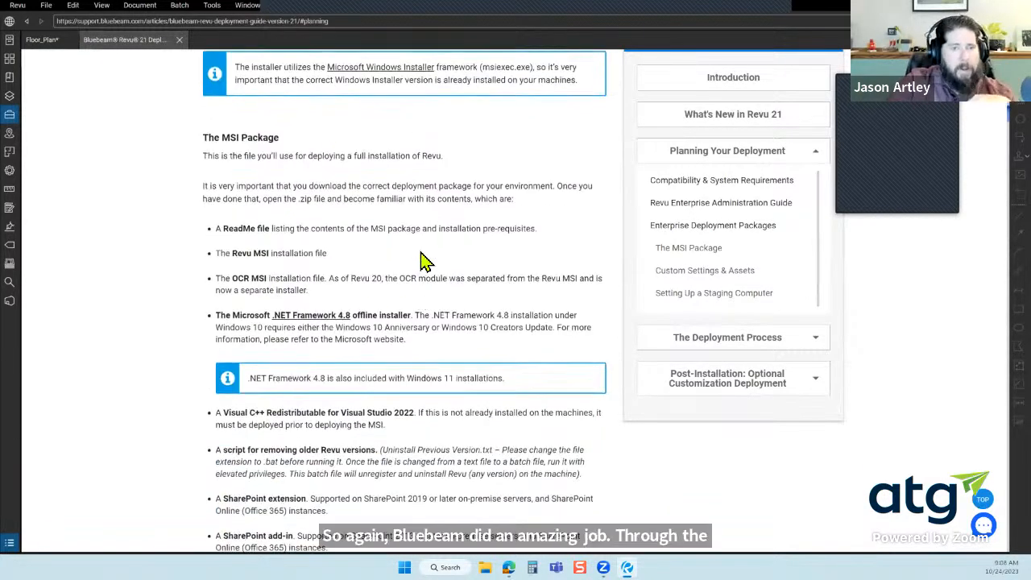
# Review the MSI package contents and the What's New in Revu 21 section, highlighting the note about Markup Mode and View Mode
pyautogui.scroll(-3, 429, 413)
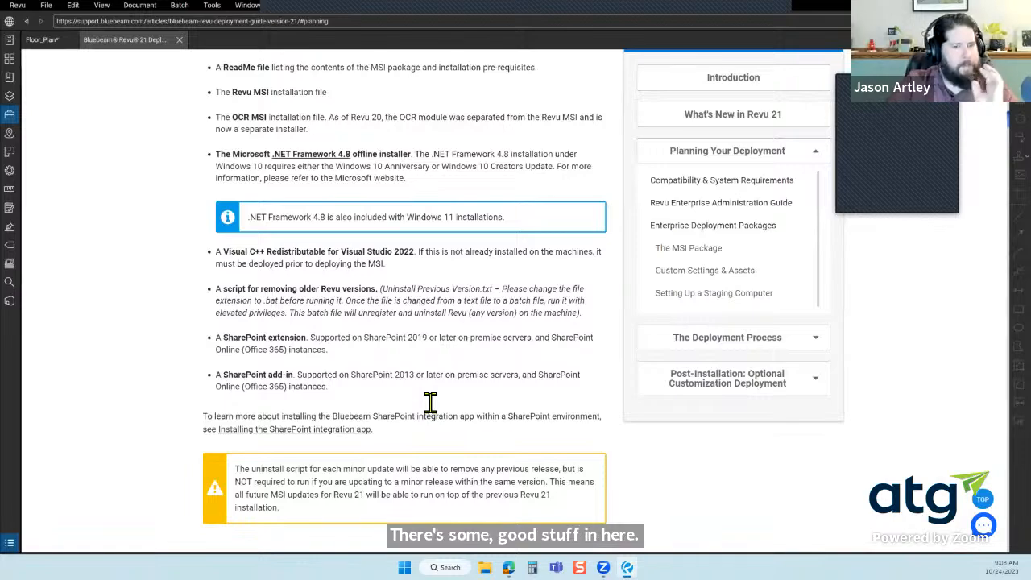
pyautogui.scroll(15, 424, 398)
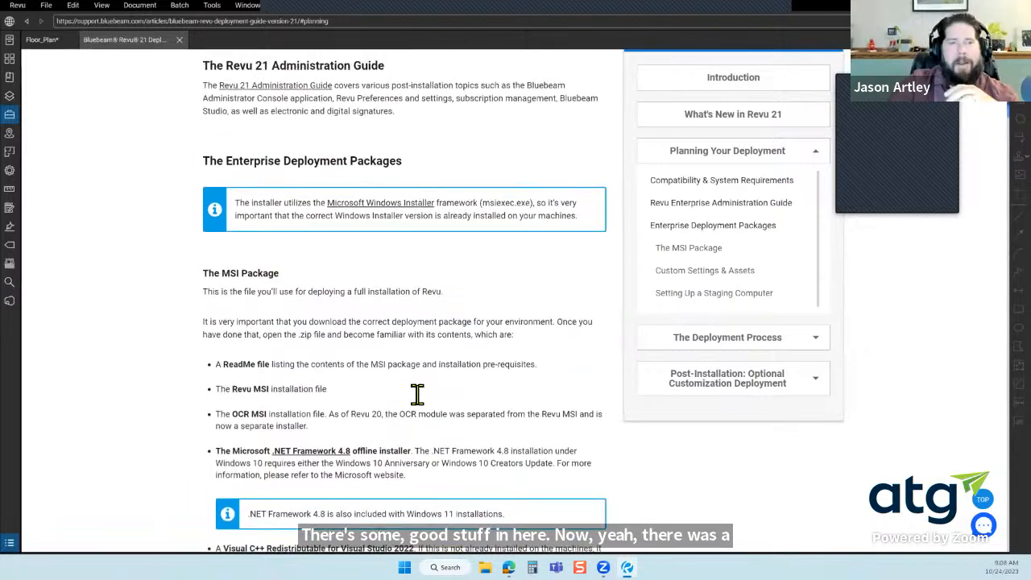
pyautogui.scroll(3, 330, 239)
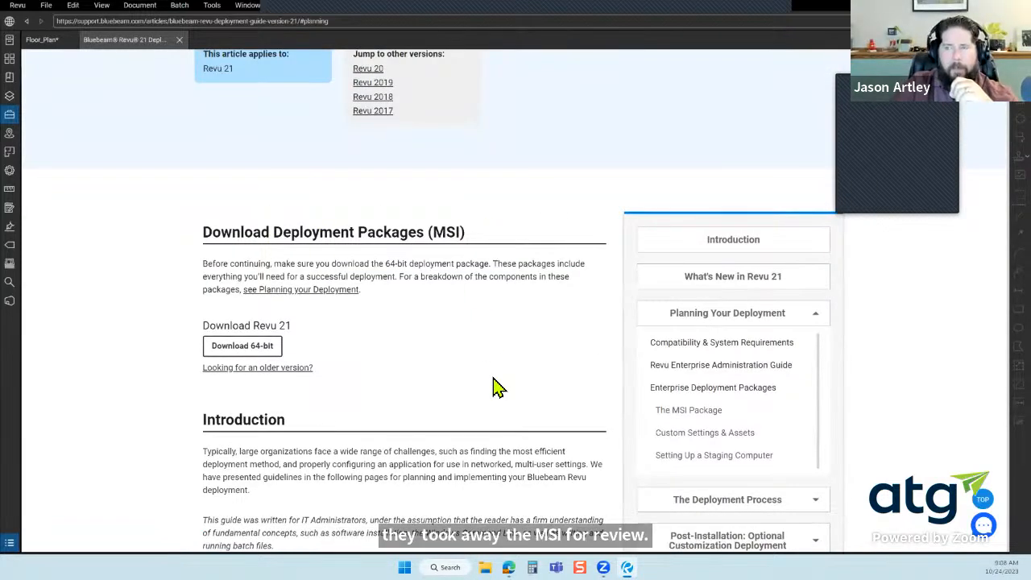
pyautogui.scroll(-3, 497, 387)
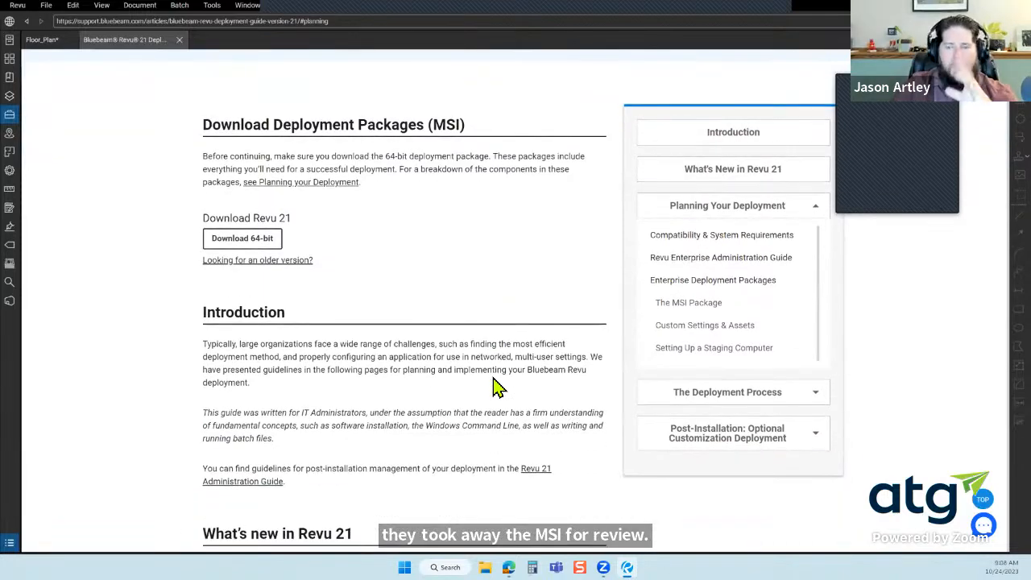
pyautogui.scroll(-1, 498, 380)
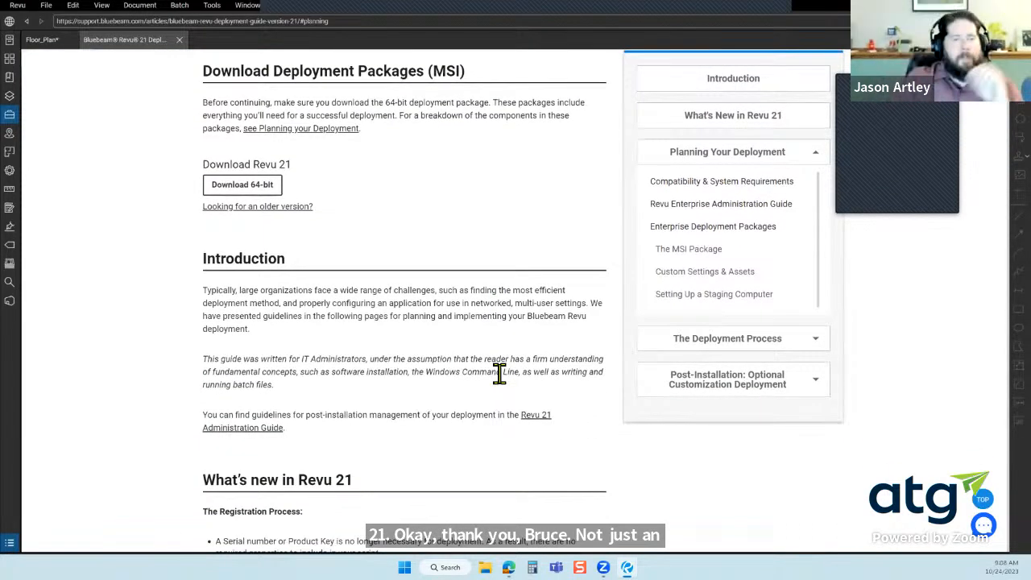
pyautogui.scroll(-10, 500, 373)
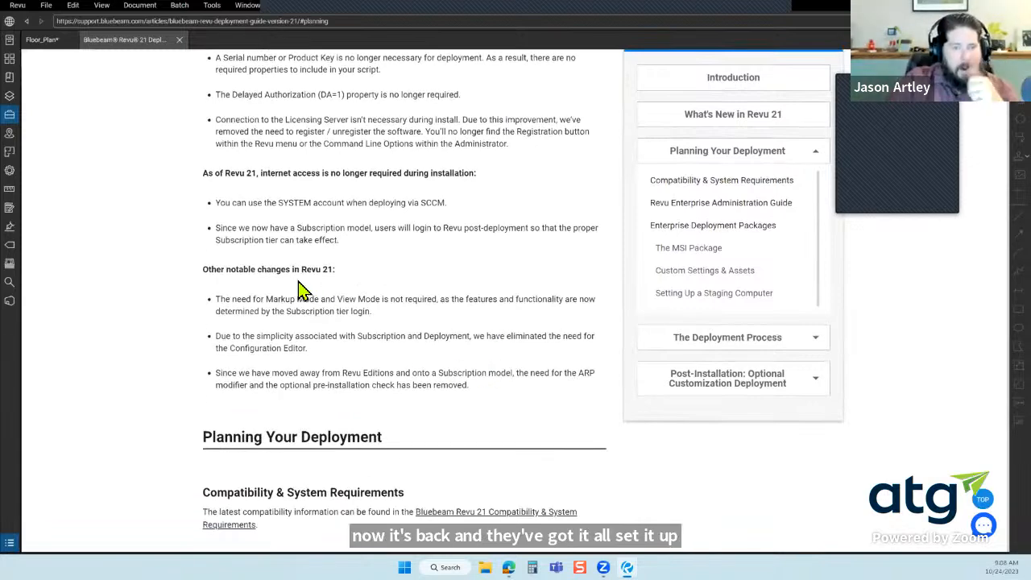
pyautogui.moveTo(216, 300); pyautogui.dragTo(407, 321)
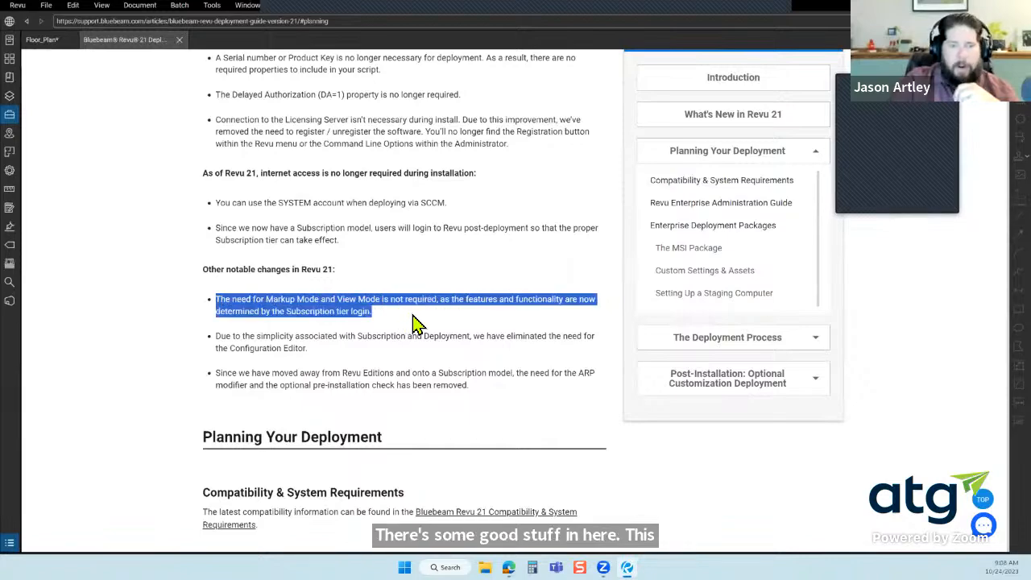
pyautogui.click(412, 322)
# Go to the guide's Custom Settings & Assets section and read on through the staging computer and deployment Best Practices topics
pyautogui.scroll(15, 412, 322)
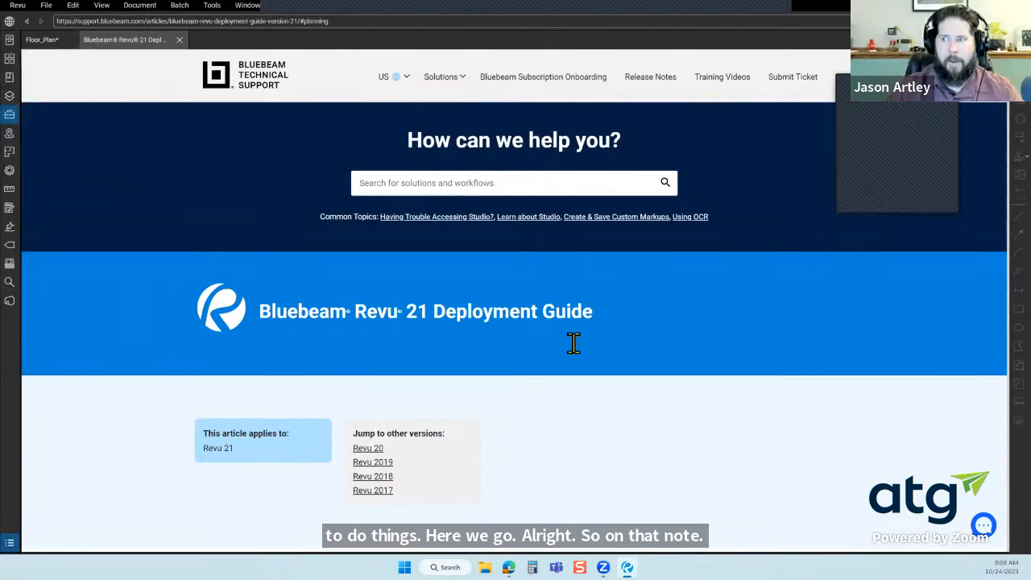
pyautogui.scroll(-7, 568, 339)
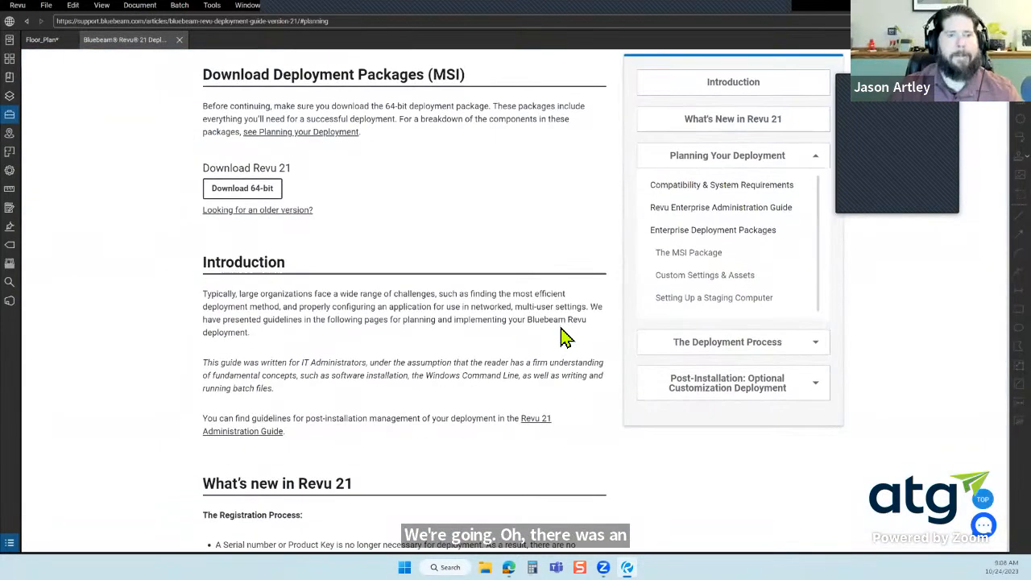
pyautogui.scroll(-8, 562, 333)
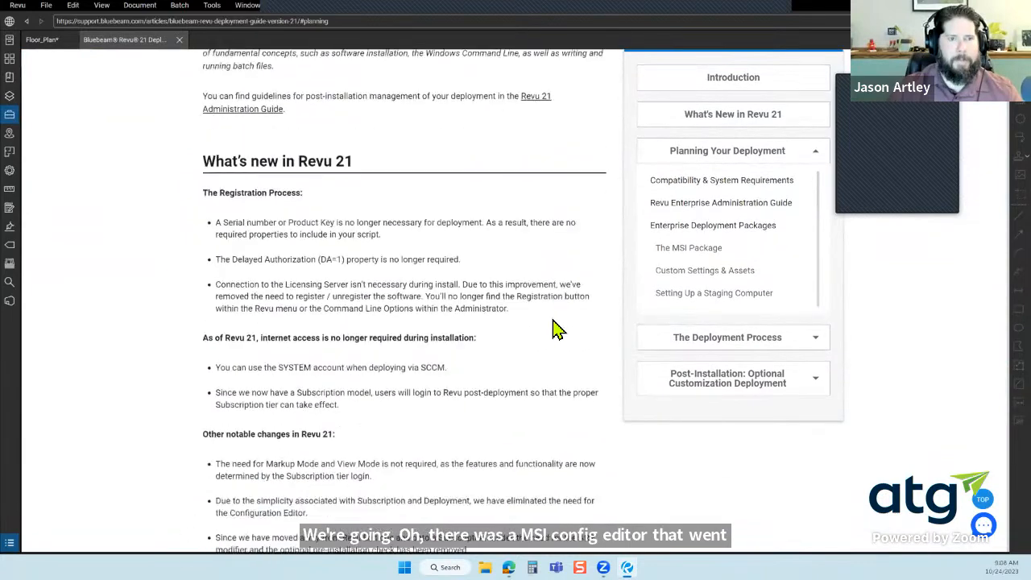
pyautogui.scroll(-3, 555, 331)
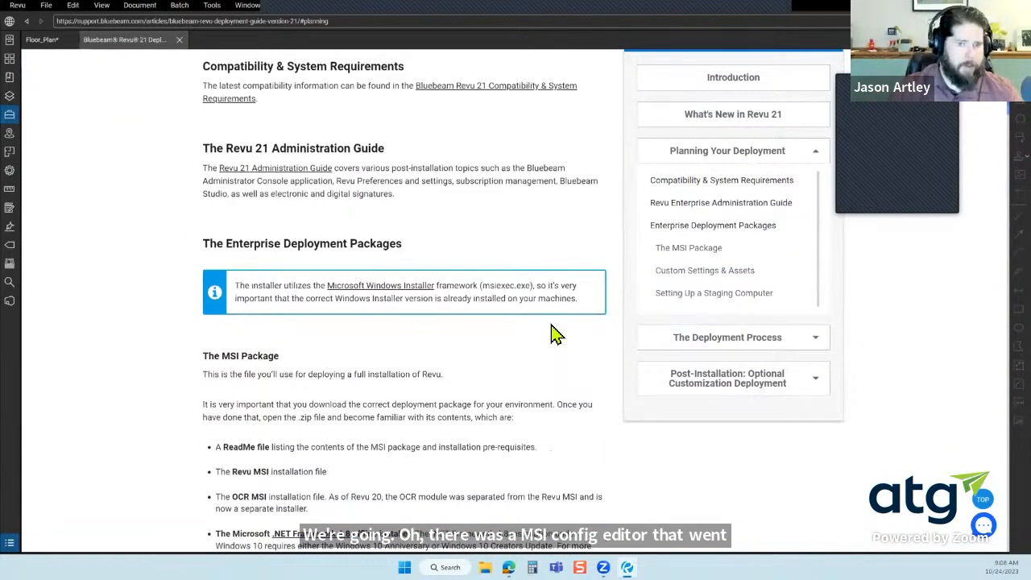
pyautogui.scroll(-3, 554, 334)
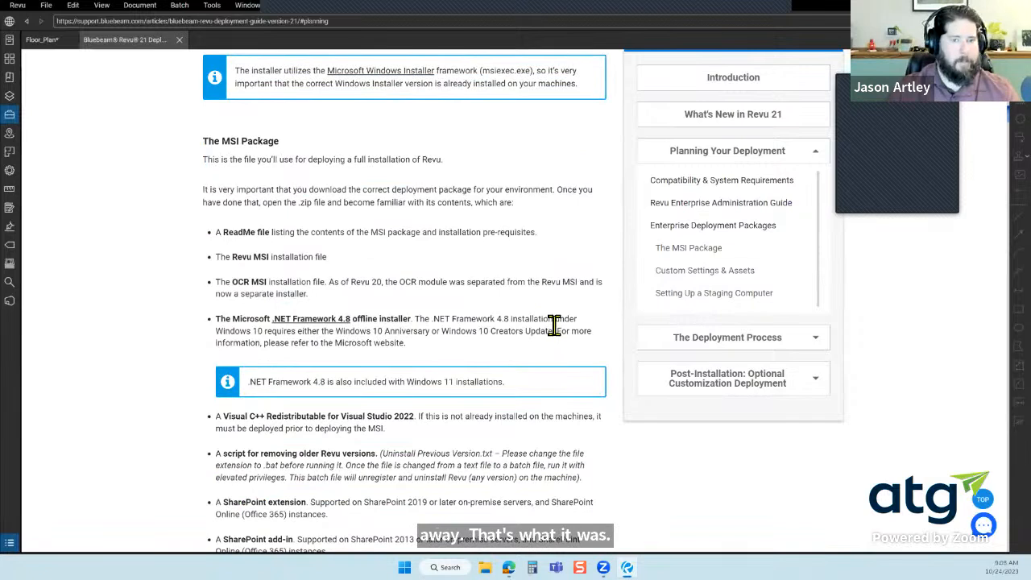
pyautogui.click(782, 274)
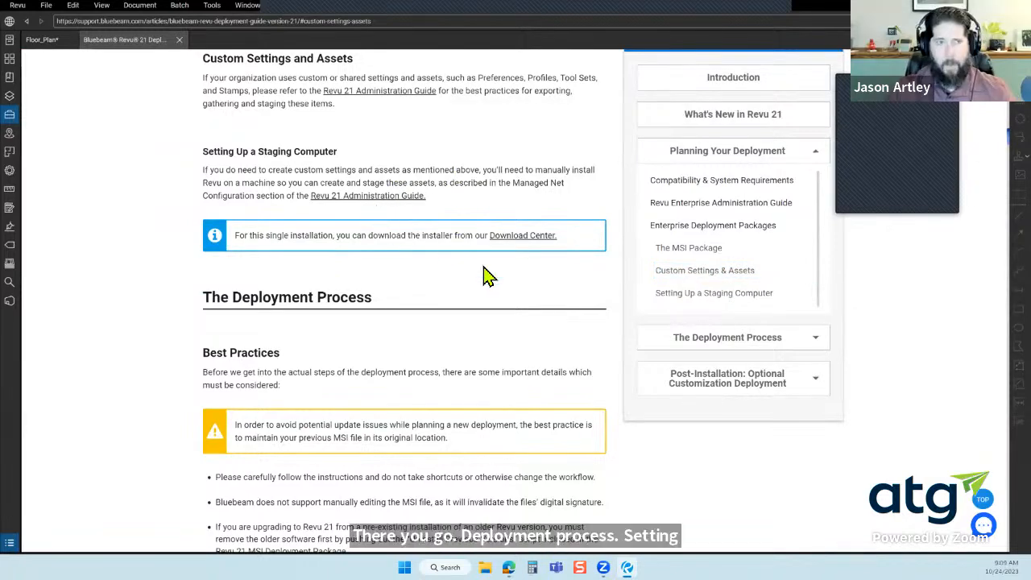
pyautogui.scroll(-1, 699, 277)
pyautogui.scroll(-3, 698, 286)
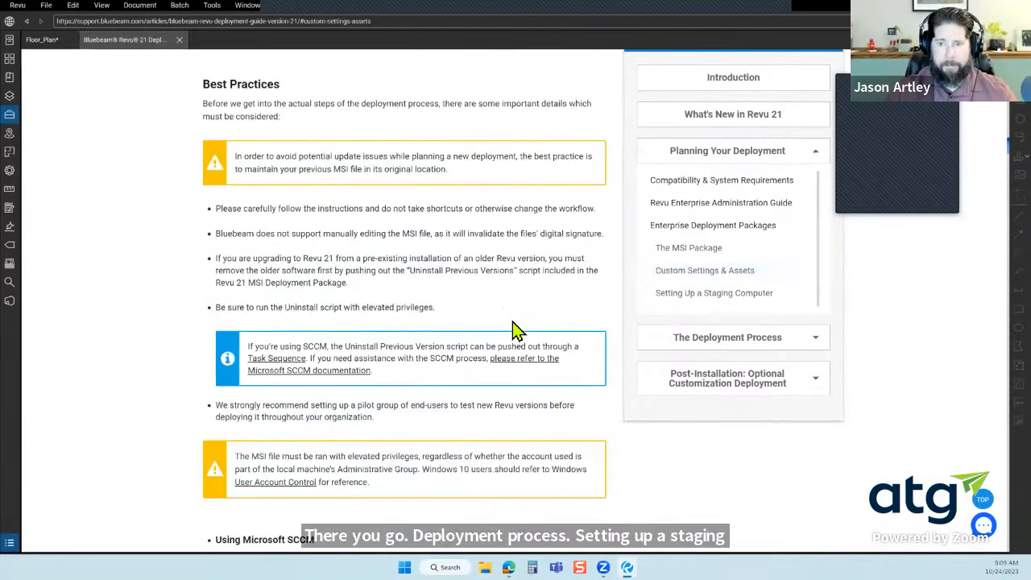
# Close the Revu 21 Deployment Guide and switch the interface to the Revu Advanced profile
pyautogui.click(180, 42)
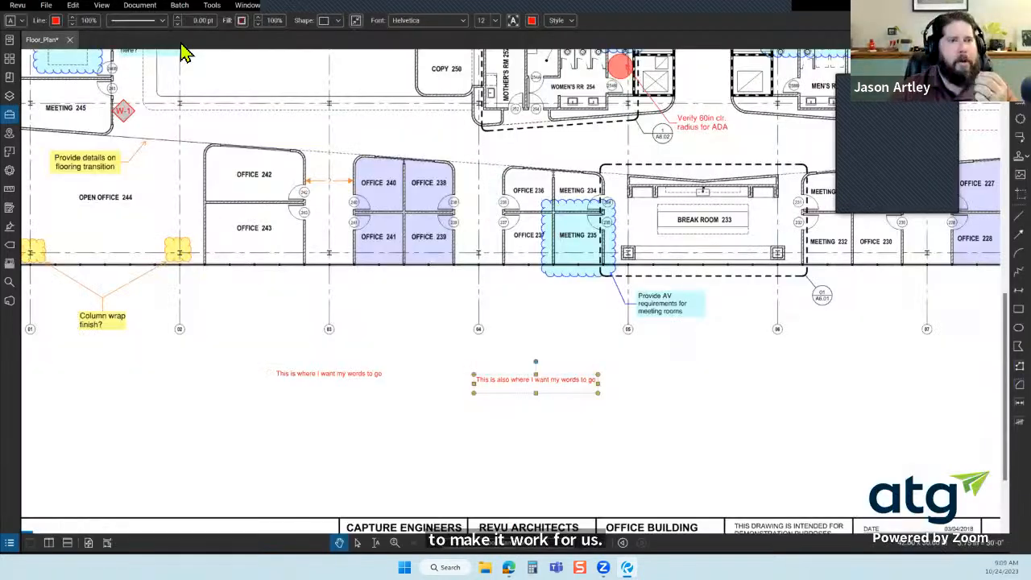
pyautogui.click(18, 6)
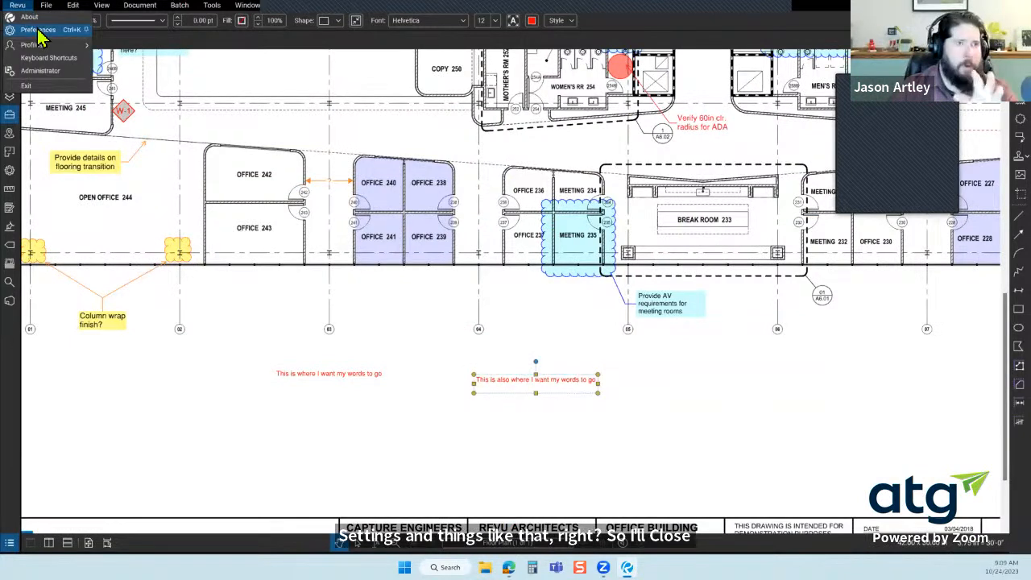
pyautogui.moveTo(45, 47)
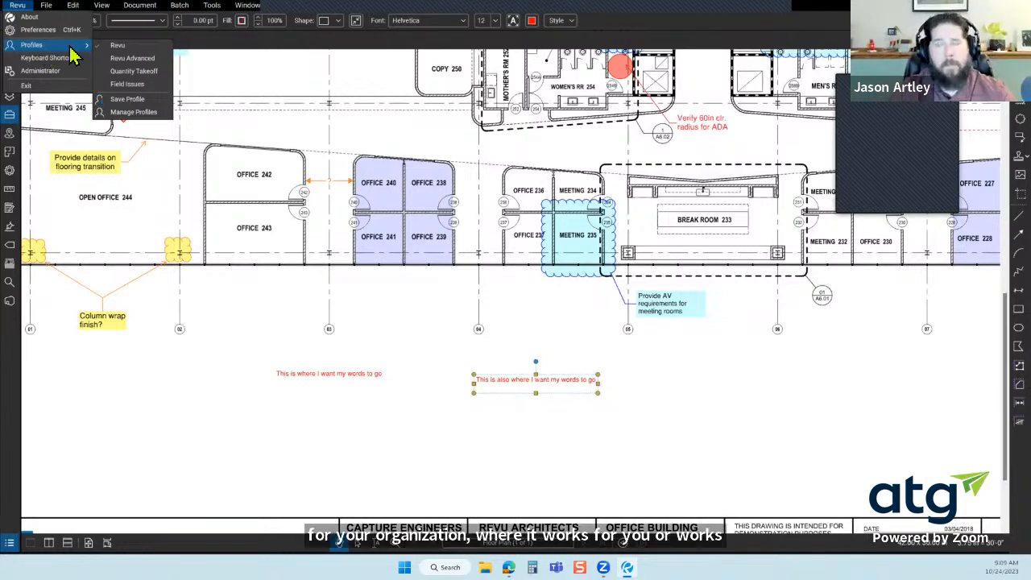
pyautogui.click(153, 60)
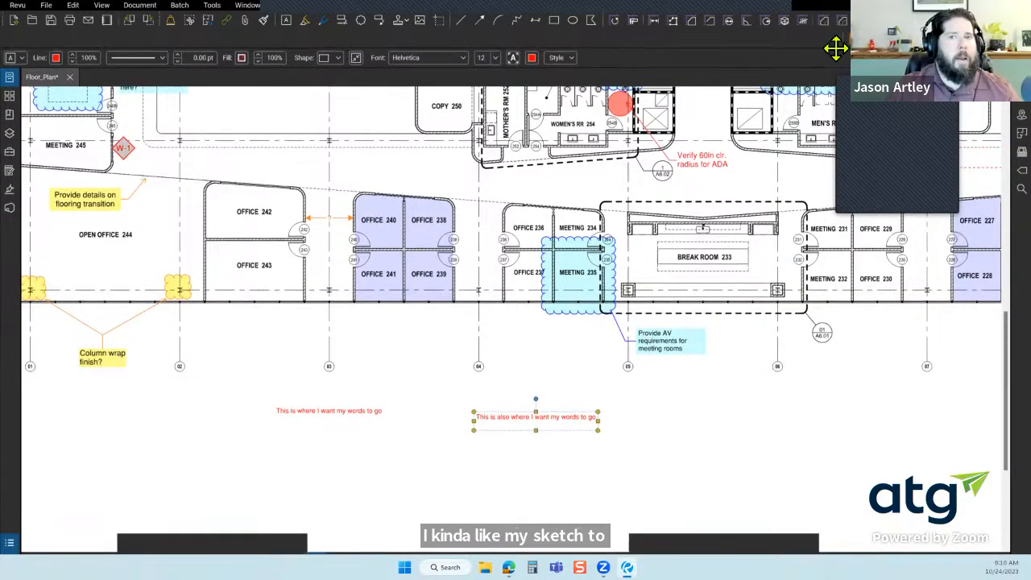
# Move the Sketch toolbar to a second toolbar row and show the Zoom and Line Style toolbars
pyautogui.moveTo(532, 54); pyautogui.dragTo(606, 49)
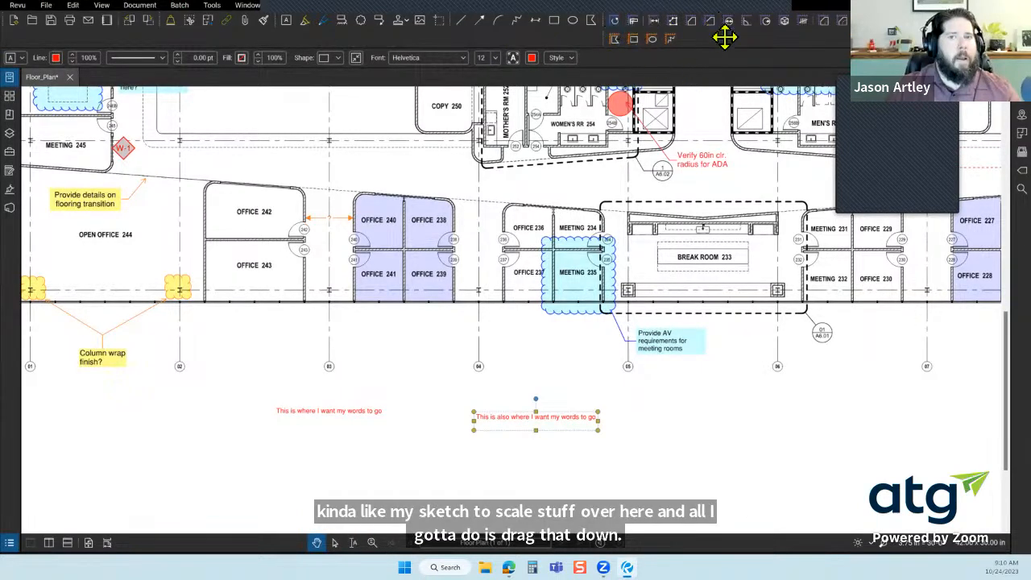
pyautogui.rightClick(682, 41)
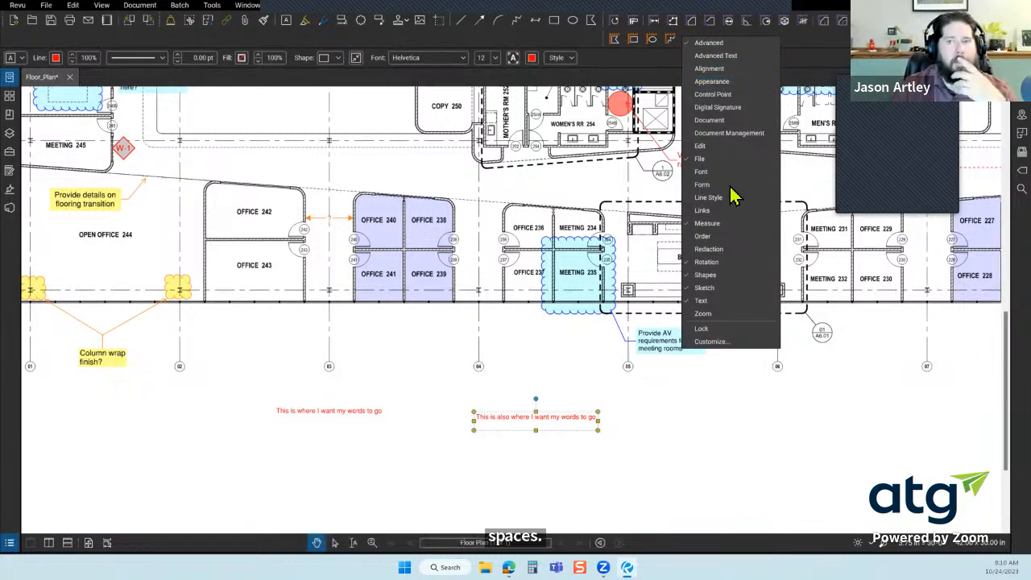
pyautogui.click(735, 316)
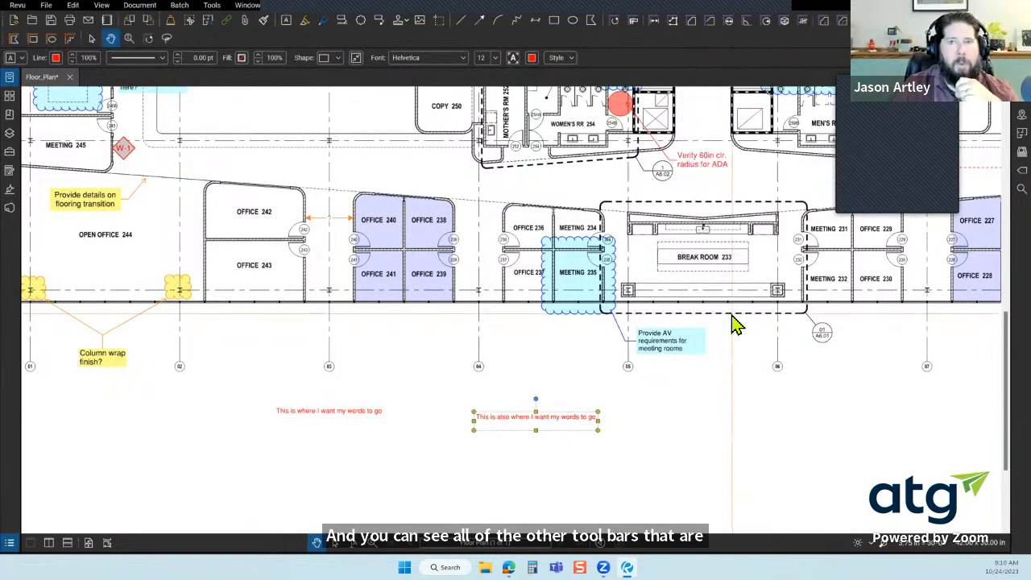
pyautogui.rightClick(195, 39)
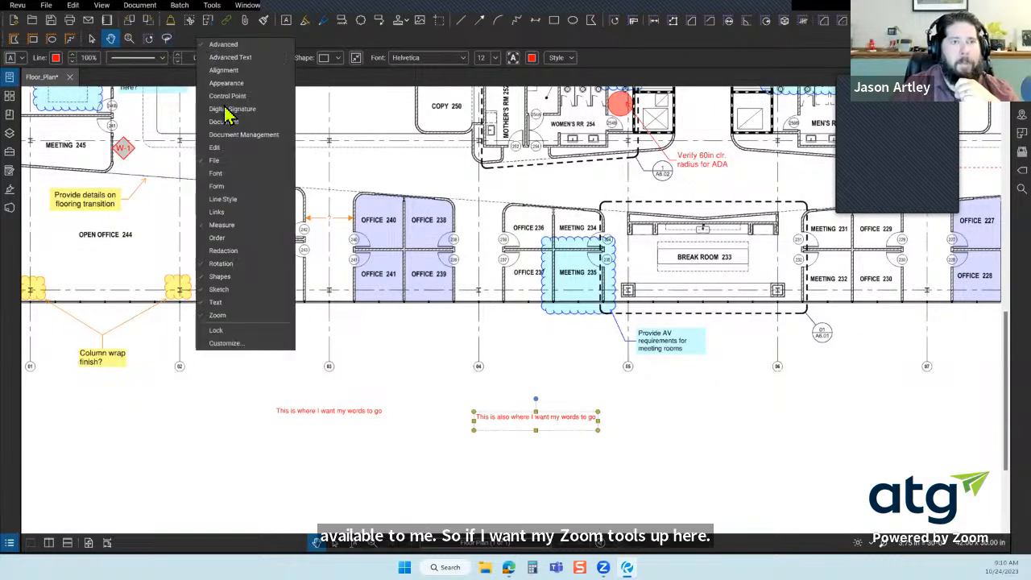
pyautogui.click(248, 199)
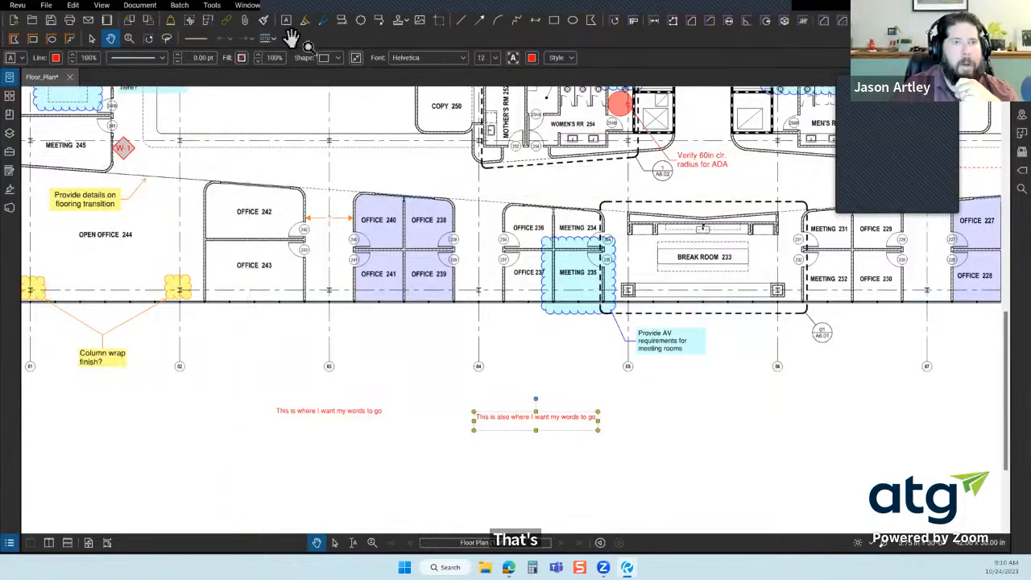
# Show the Document Management toolbar and hide it again
pyautogui.rightClick(291, 39)
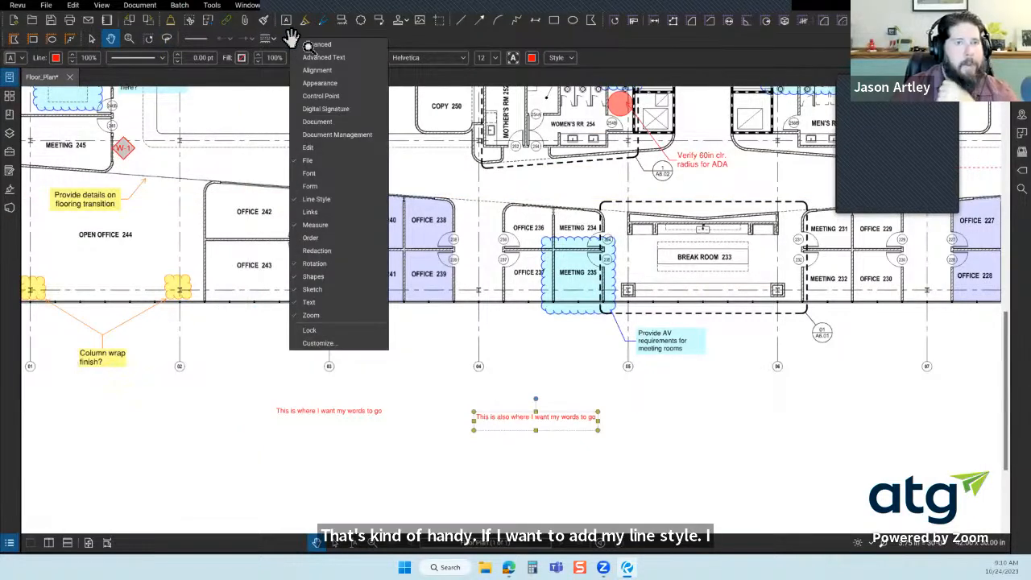
pyautogui.click(342, 134)
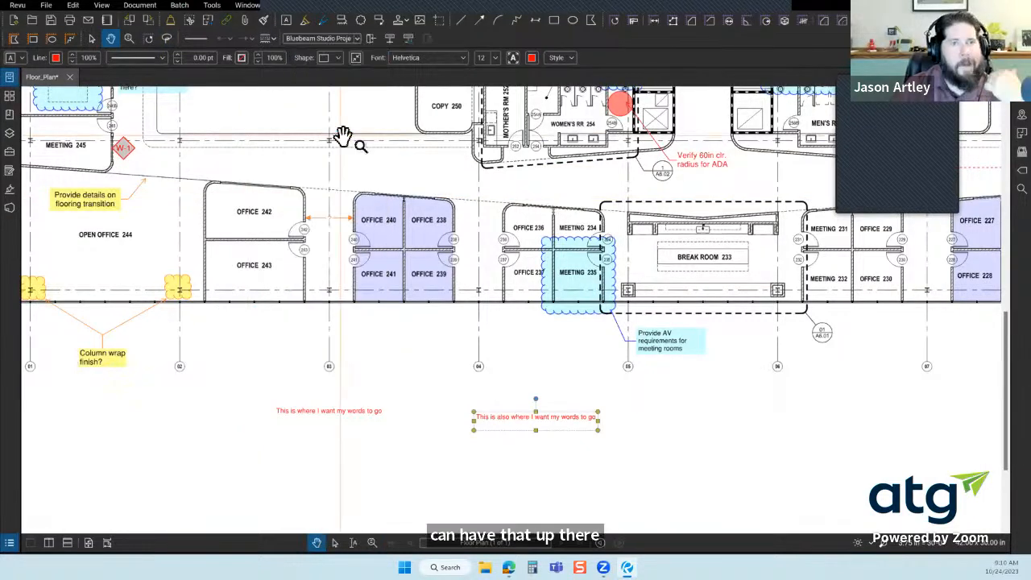
pyautogui.rightClick(427, 39)
pyautogui.click(461, 135)
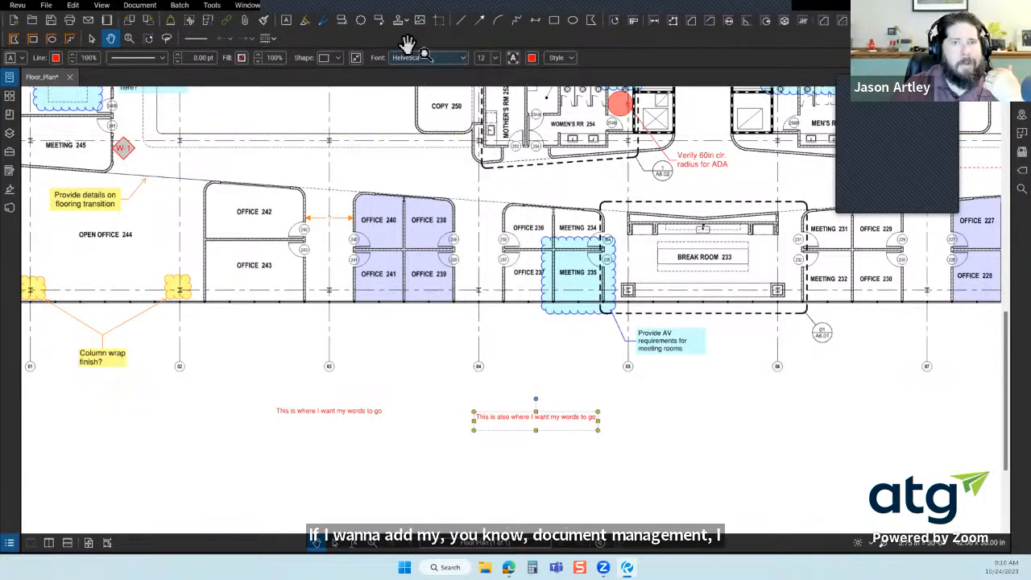
# Show the Order toolbar and rearrange the second toolbar row with the Zoom tools first, followed by the Sketch and Line Style tools
pyautogui.rightClick(403, 37)
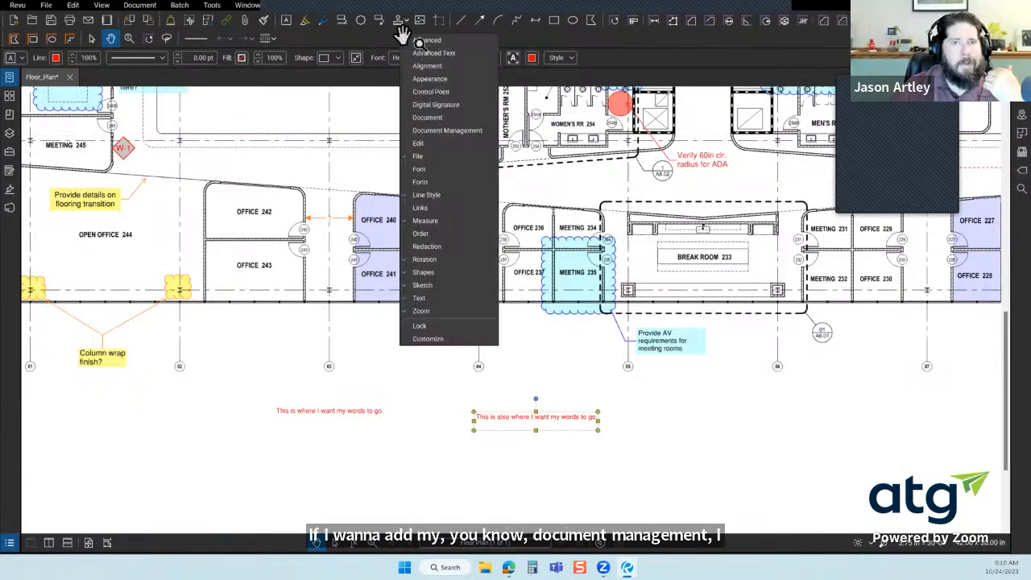
pyautogui.click(438, 233)
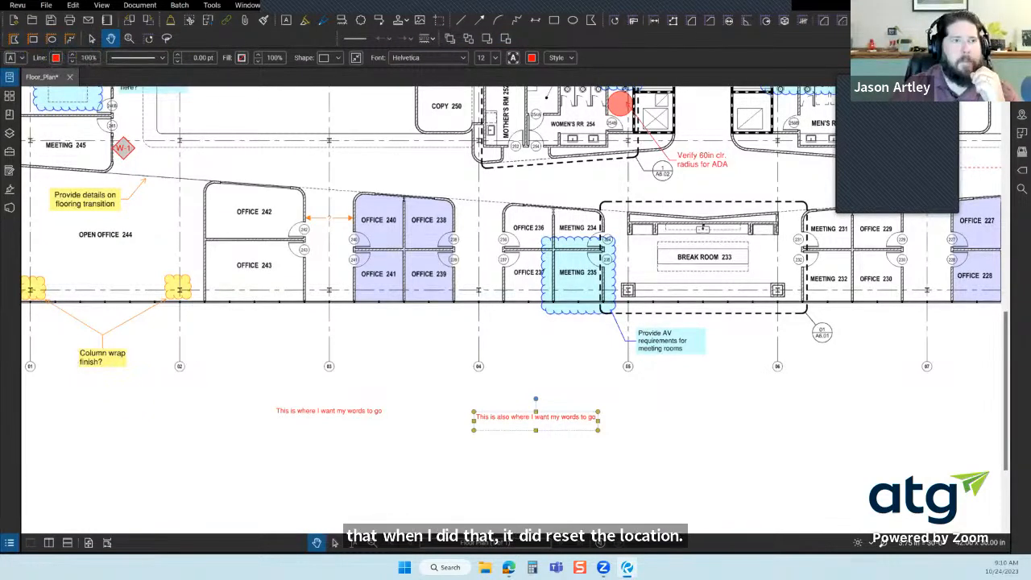
pyautogui.moveTo(5, 39)
pyautogui.mouseDown()
pyautogui.moveTo(391, 35)
pyautogui.moveTo(312, 41)
pyautogui.moveTo(532, 56)
pyautogui.moveTo(311, 48)
pyautogui.moveTo(627, 66)
pyautogui.moveTo(615, 40)
pyautogui.moveTo(600, 40)
pyautogui.mouseUp()
pyautogui.moveTo(778, 39); pyautogui.dragTo(606, 45)
pyautogui.moveTo(274, 52); pyautogui.dragTo(451, 52)
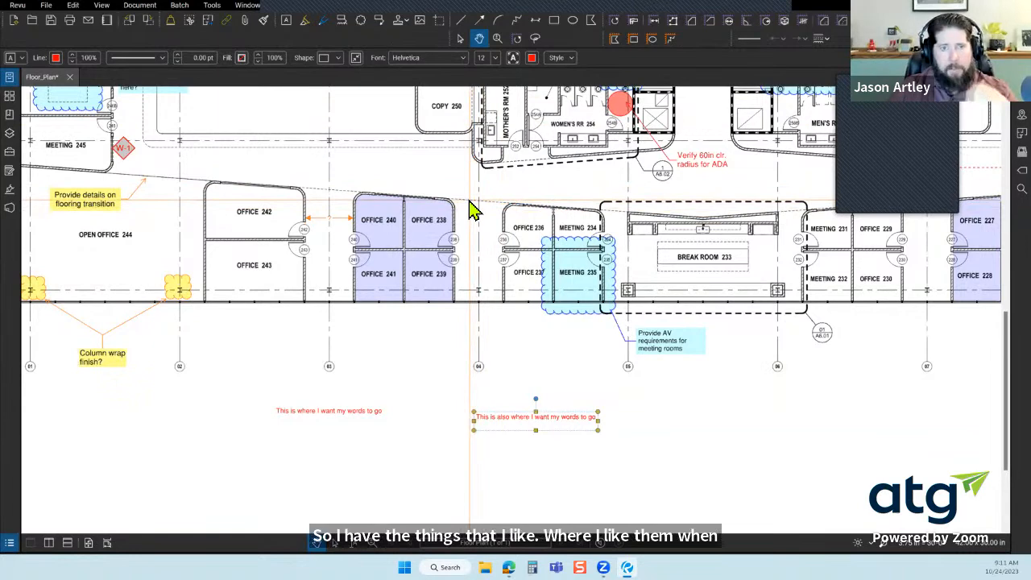
pyautogui.click(20, 6)
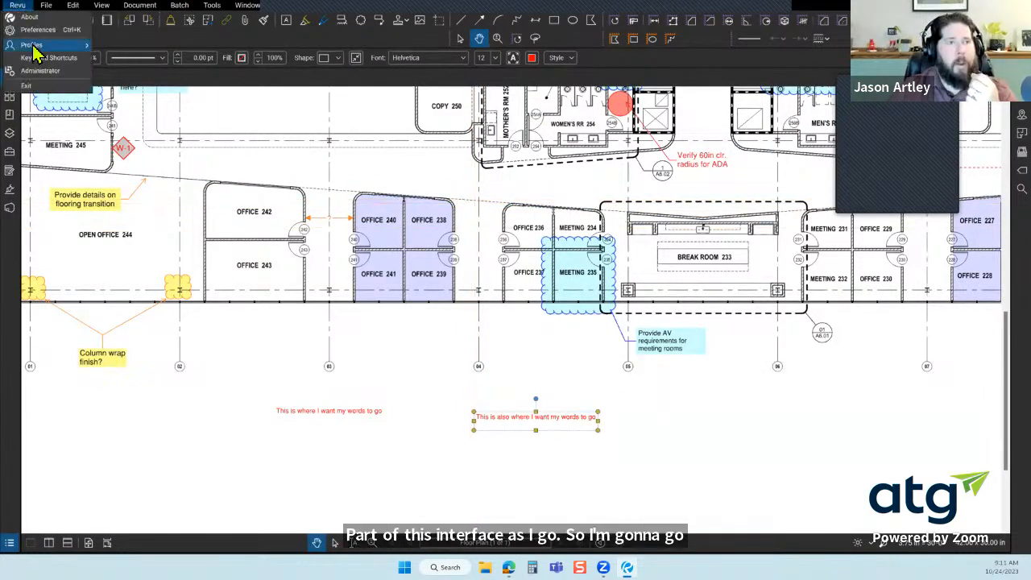
pyautogui.moveTo(32, 45)
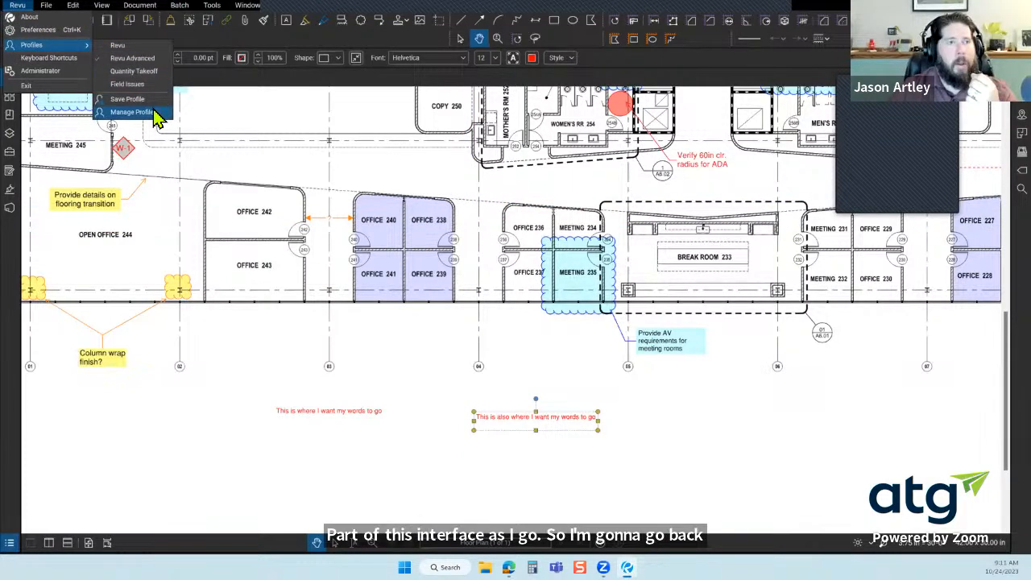
pyautogui.click(133, 112)
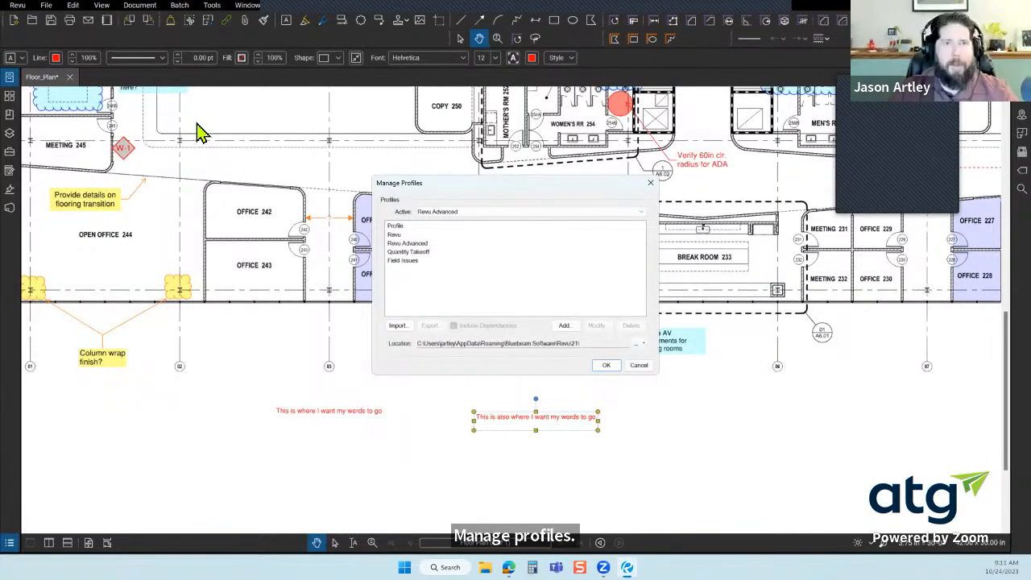
pyautogui.click(640, 367)
# Lock the toolbars in place and check the Lock option in the list of available toolbars
pyautogui.rightClick(592, 48)
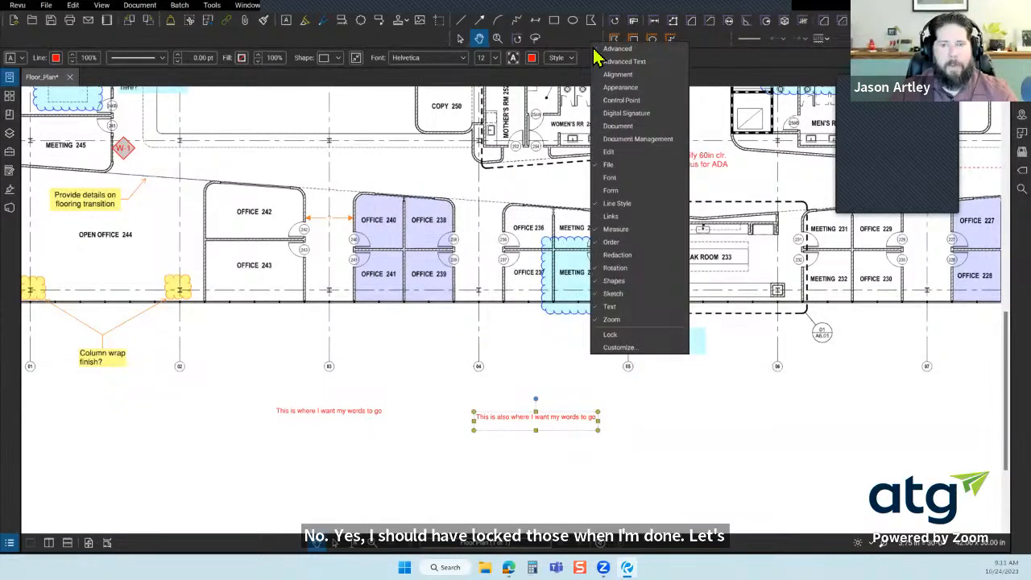
pyautogui.click(639, 337)
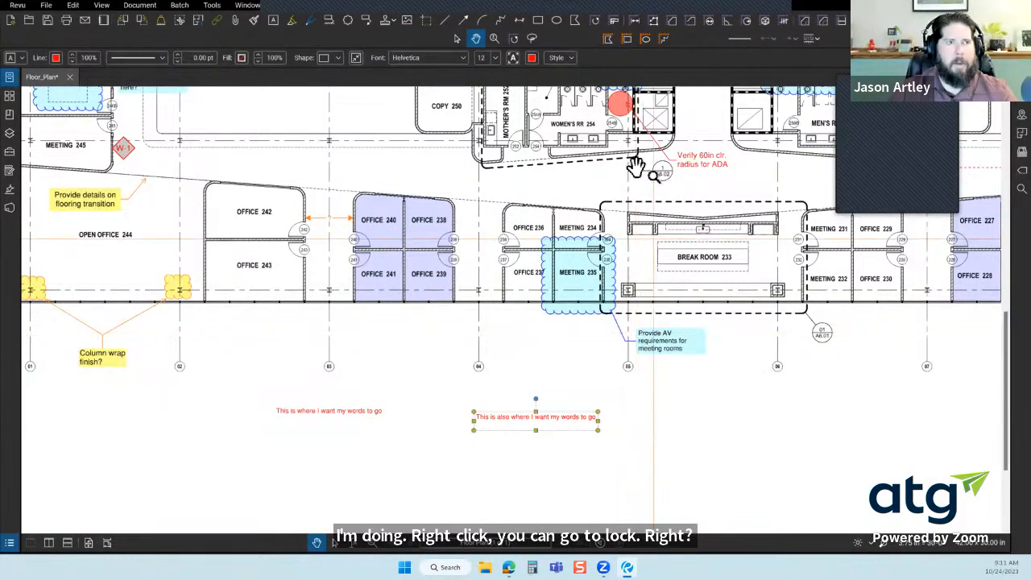
pyautogui.rightClick(590, 50)
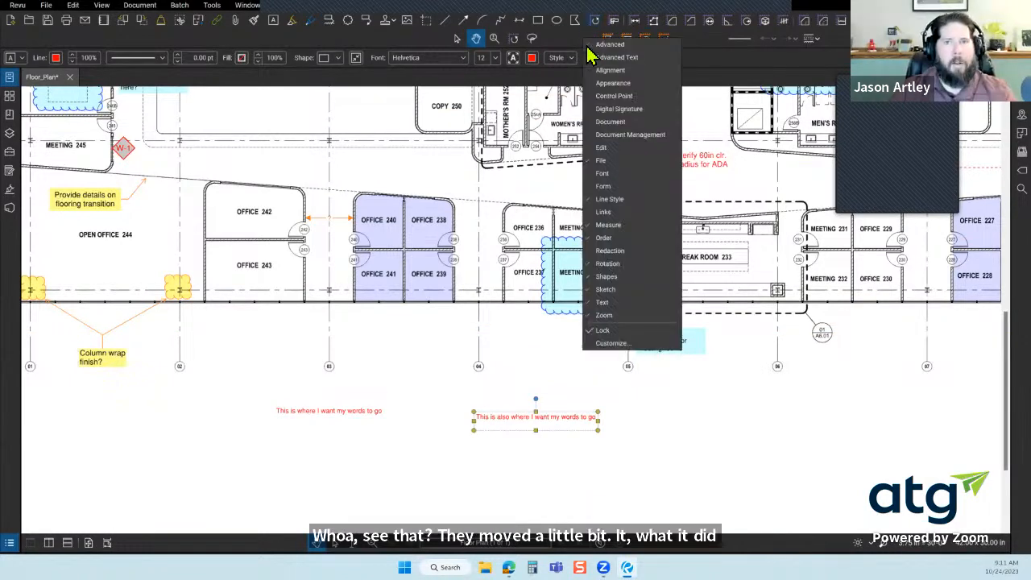
# Unlock the toolbars to reveal their grips, lock them again, and check the Lock option in the list of available toolbars
pyautogui.click(608, 331)
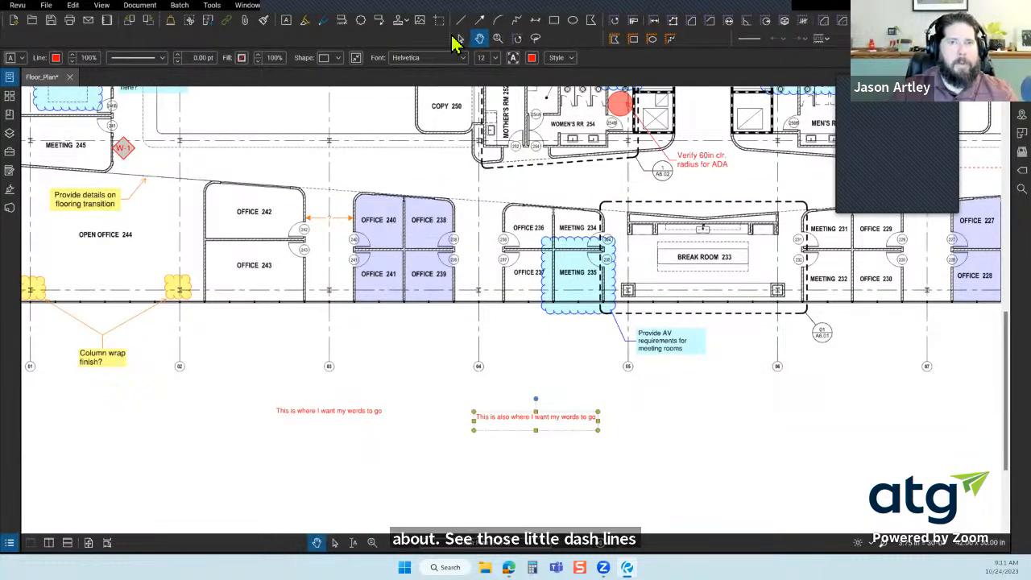
pyautogui.rightClick(452, 46)
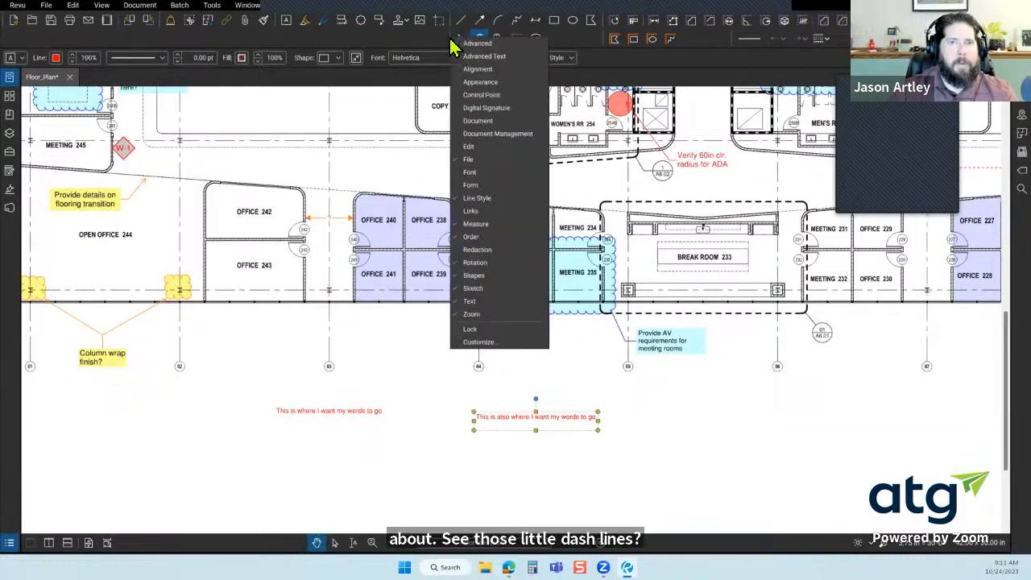
pyautogui.click(507, 336)
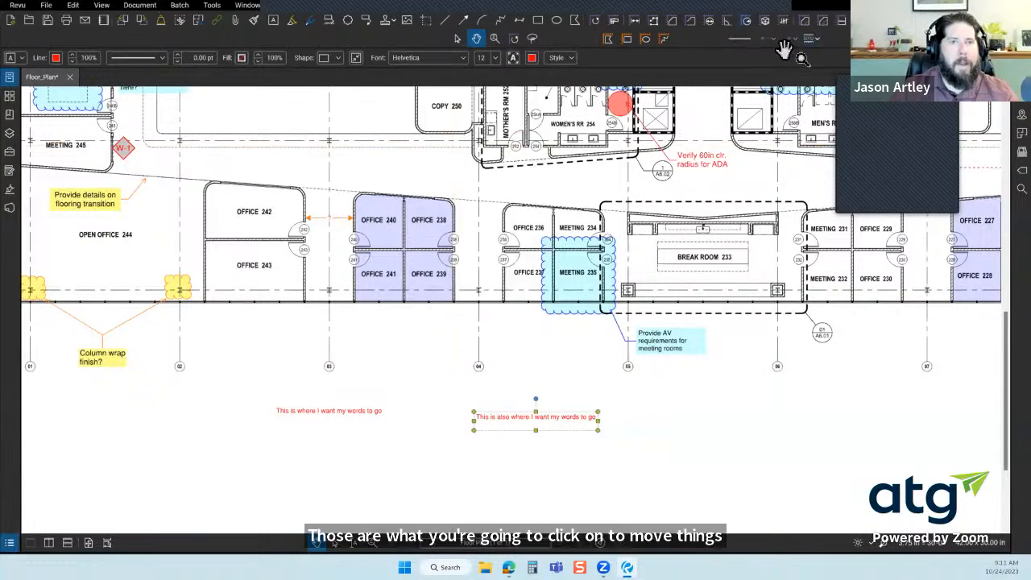
pyautogui.rightClick(579, 41)
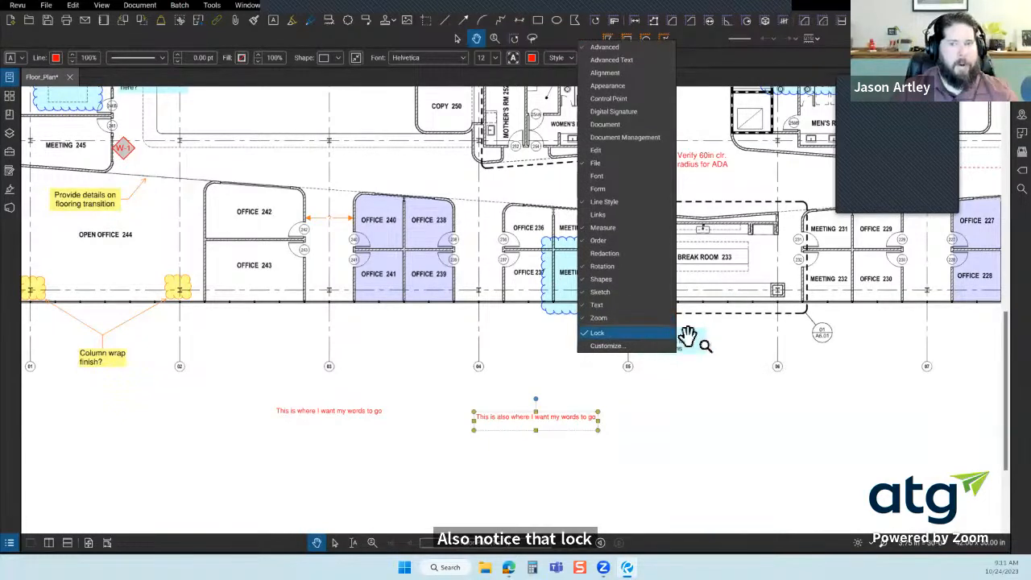
pyautogui.click(701, 425)
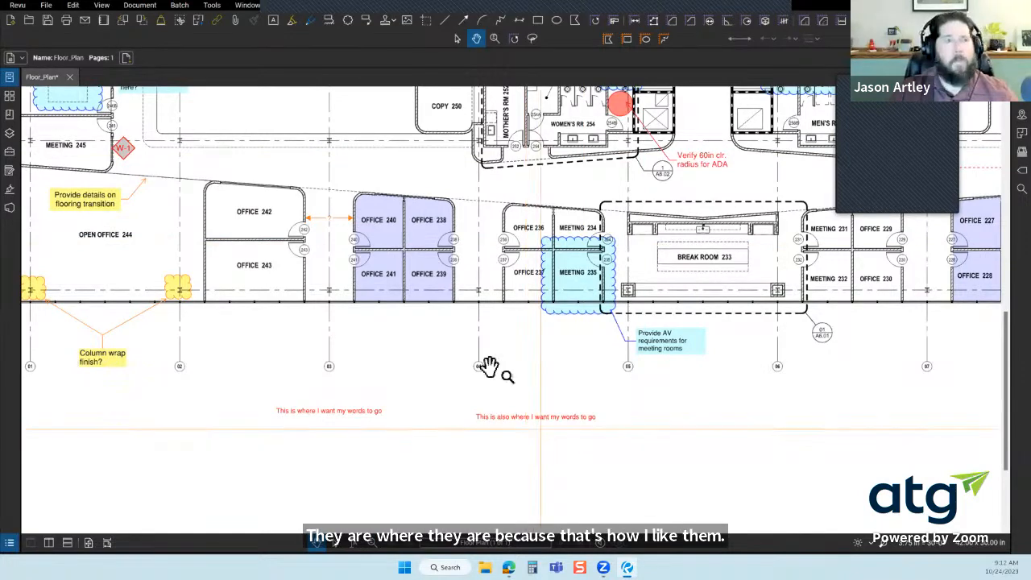
# Add a new profile from the current Revu Advanced layout, giving it the profile owner's first name
pyautogui.click(17, 5)
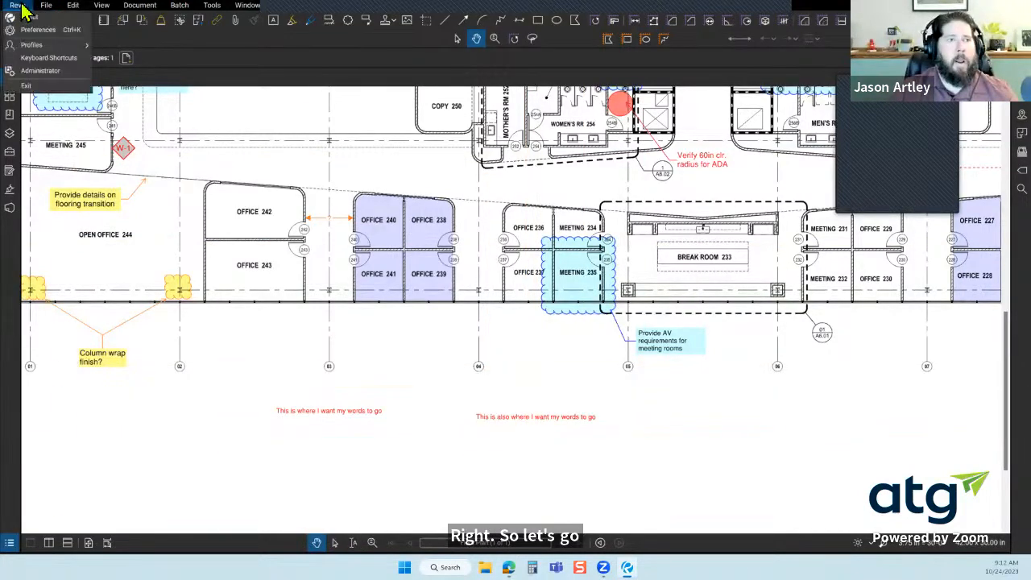
pyautogui.moveTo(35, 47)
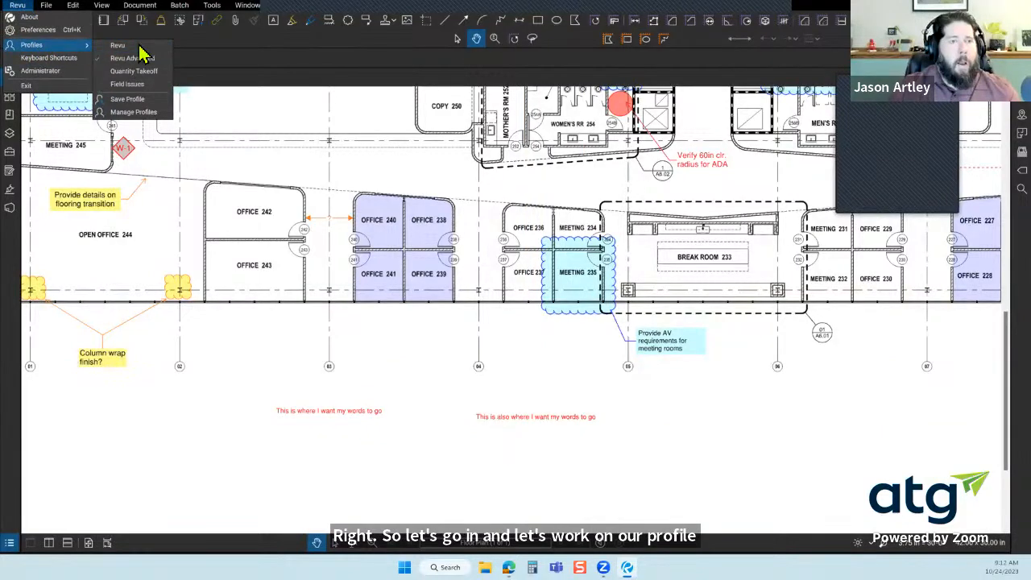
pyautogui.click(158, 113)
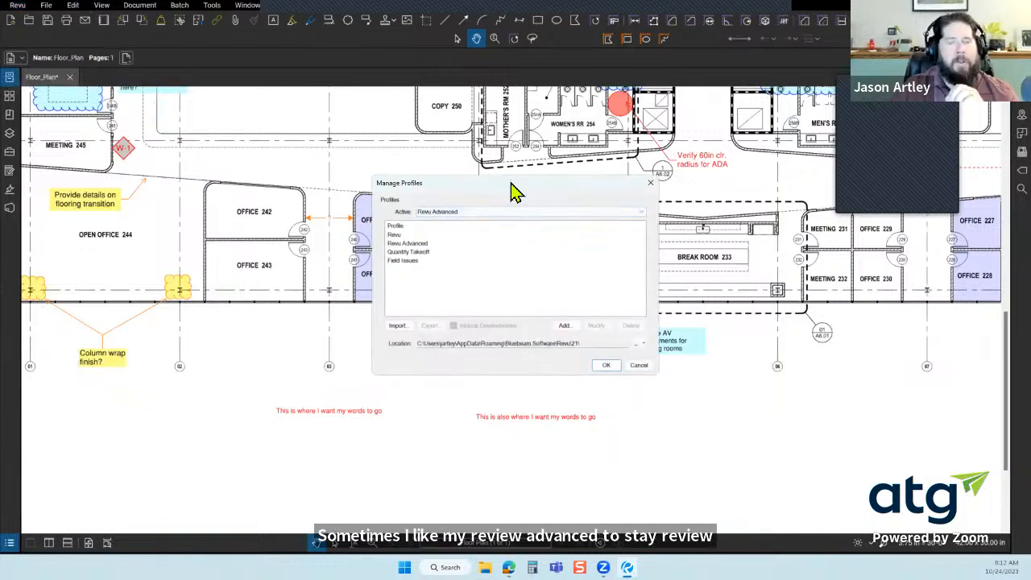
pyautogui.moveTo(511, 184); pyautogui.dragTo(531, 181)
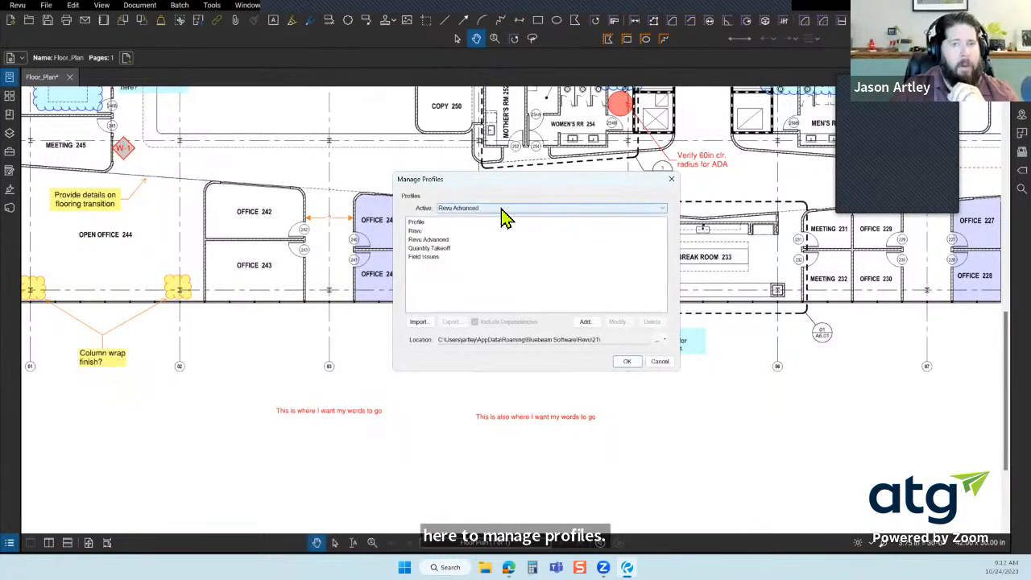
pyautogui.click(592, 324)
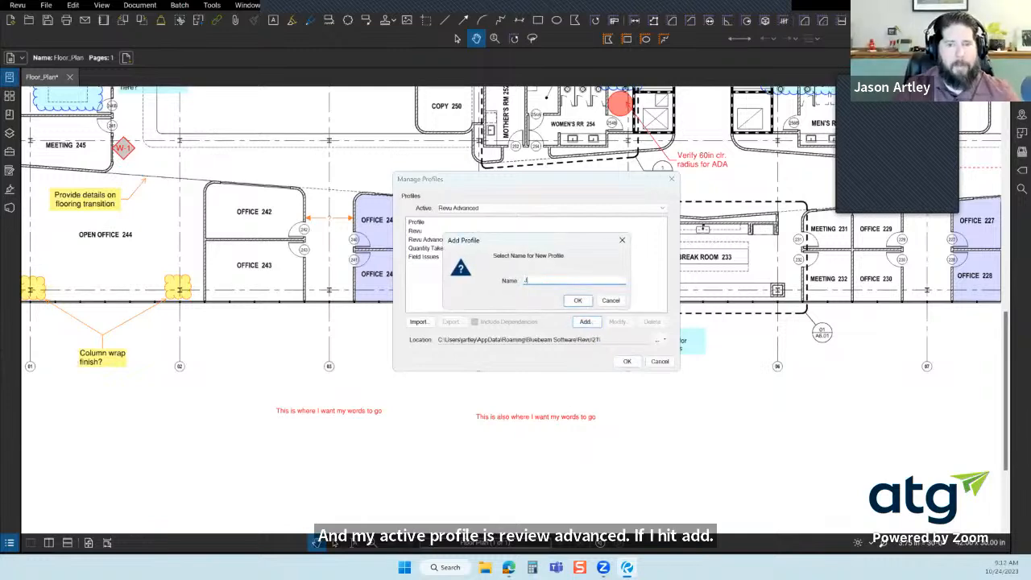
pyautogui.click(574, 301)
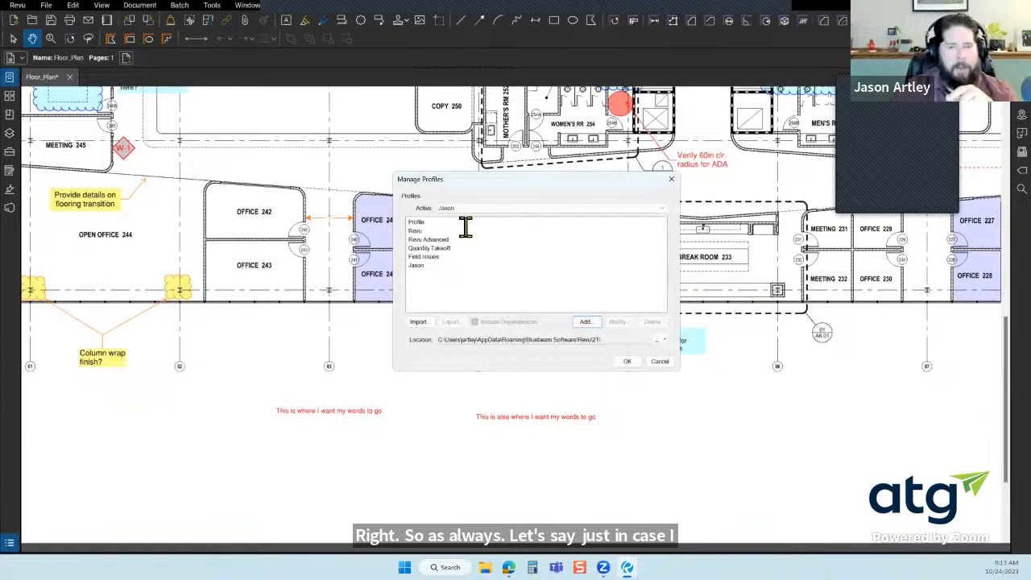
# Export the new profile with its dependencies as a Bluebeam Profile (.bpx) file in the Bluebeam folder and finish managing profiles
pyautogui.click(422, 268)
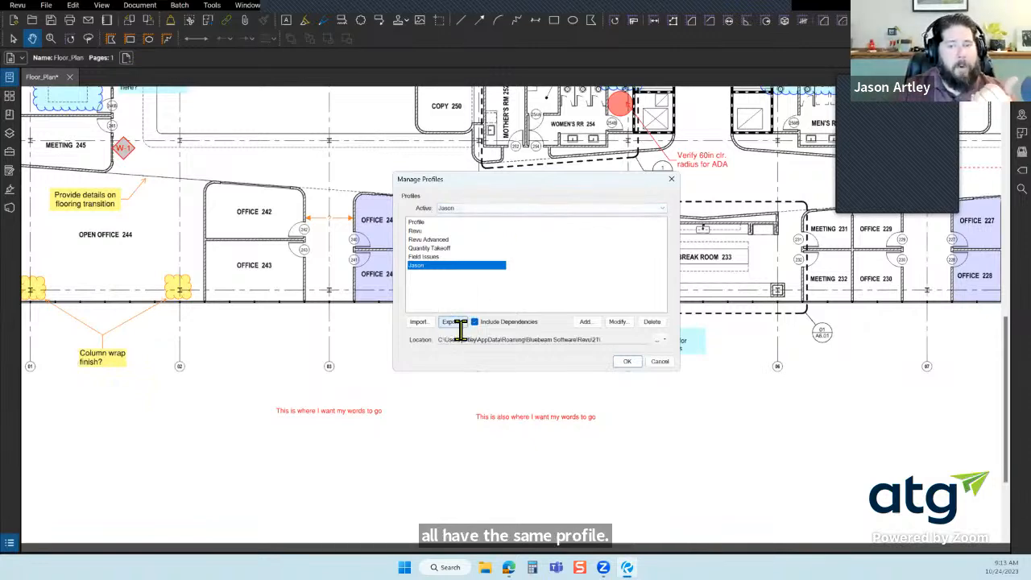
pyautogui.press('ctrl')
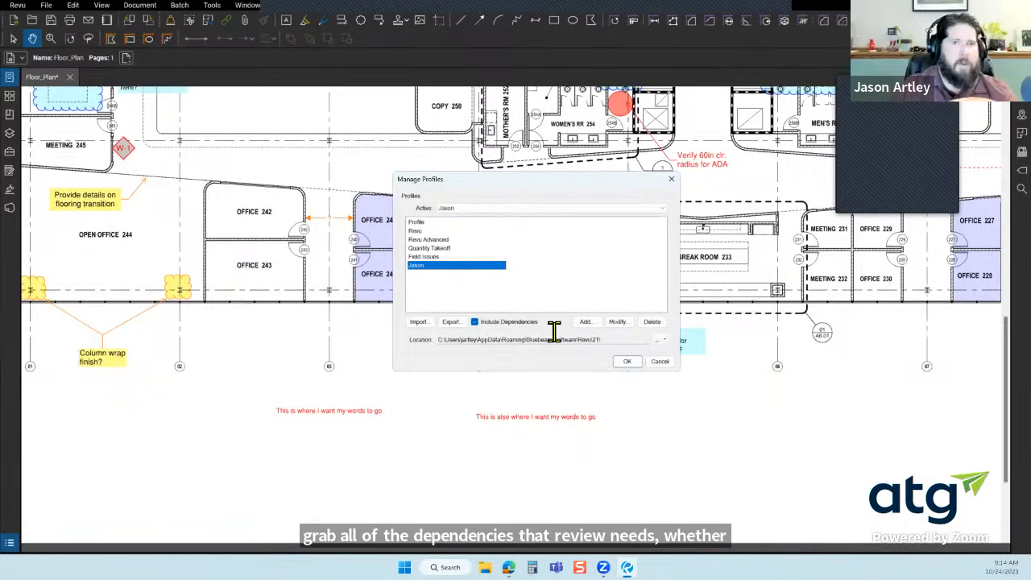
pyautogui.click(465, 325)
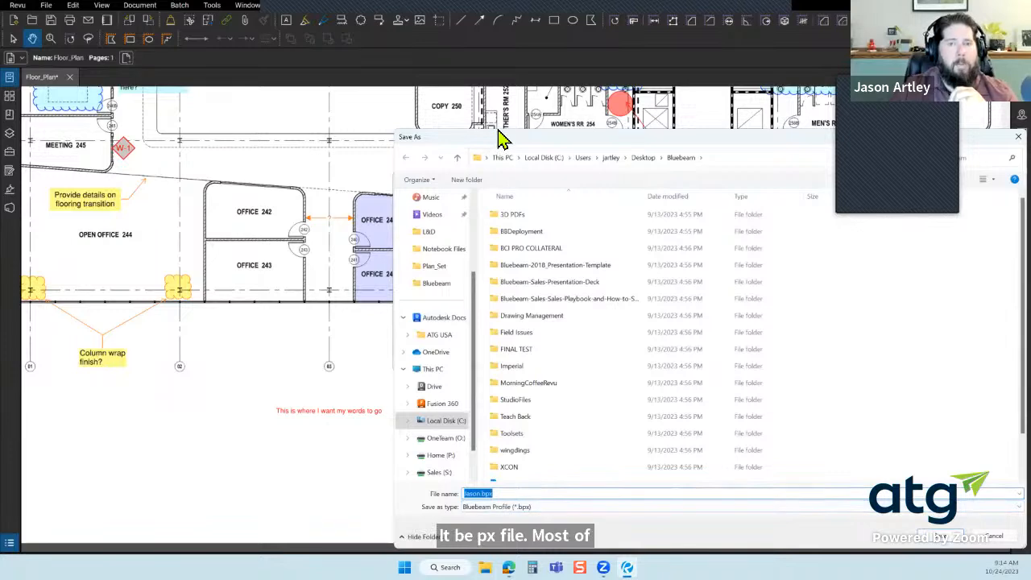
pyautogui.moveTo(499, 139); pyautogui.dragTo(390, 85)
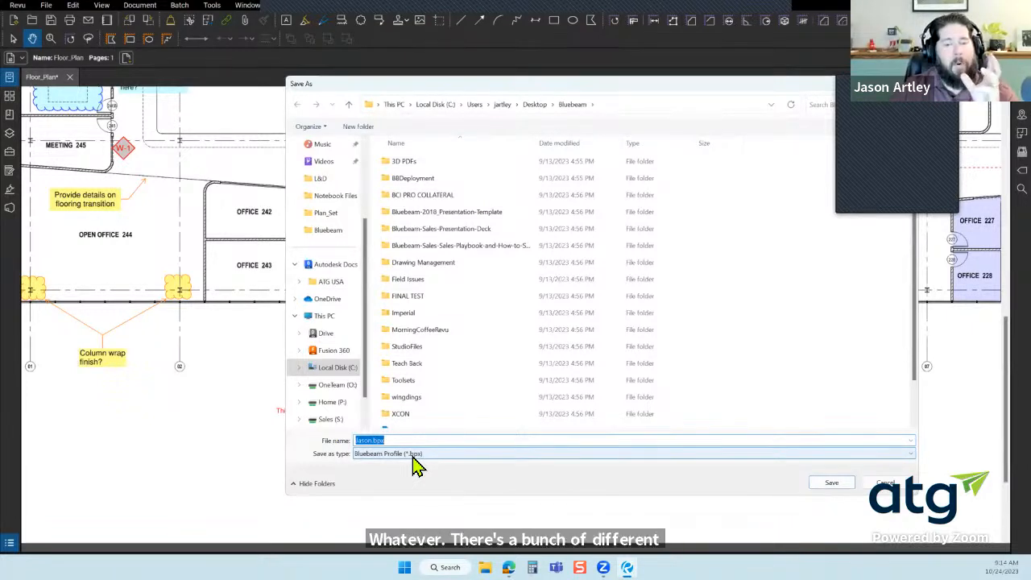
pyautogui.click(830, 486)
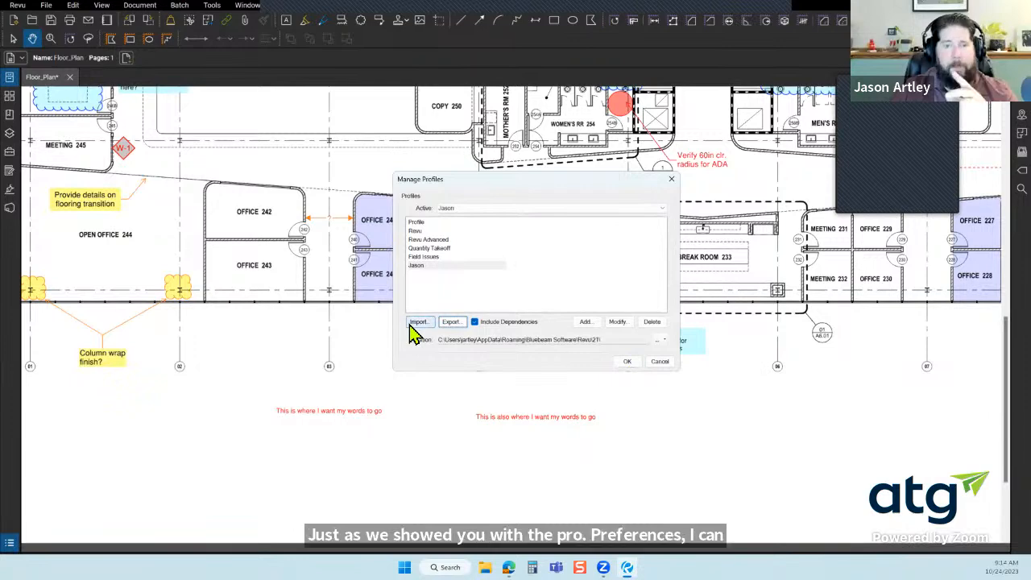
pyautogui.click(627, 362)
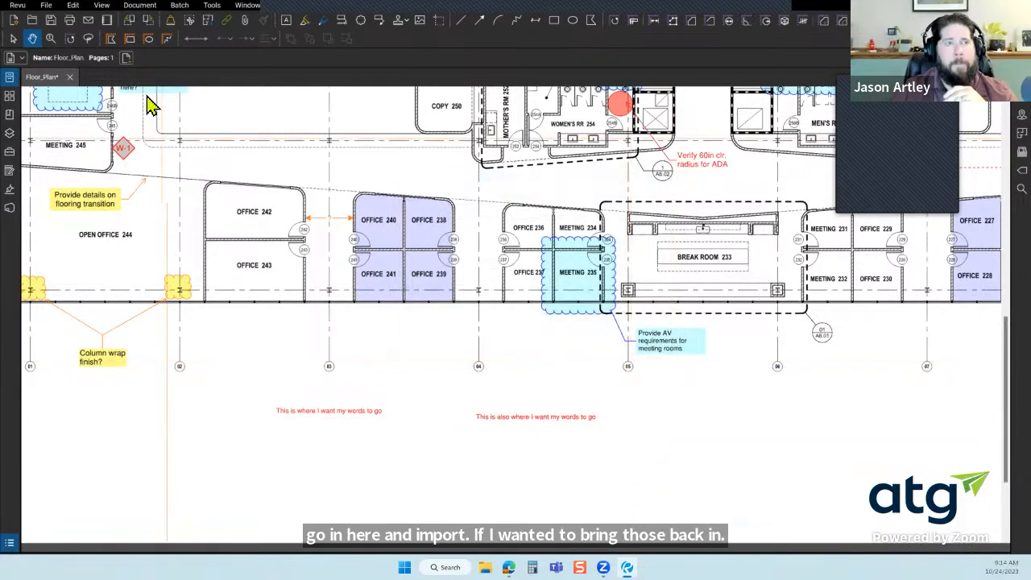
# Check the list of available profiles for the newly added custom profile
pyautogui.click(16, 4)
pyautogui.moveTo(41, 48)
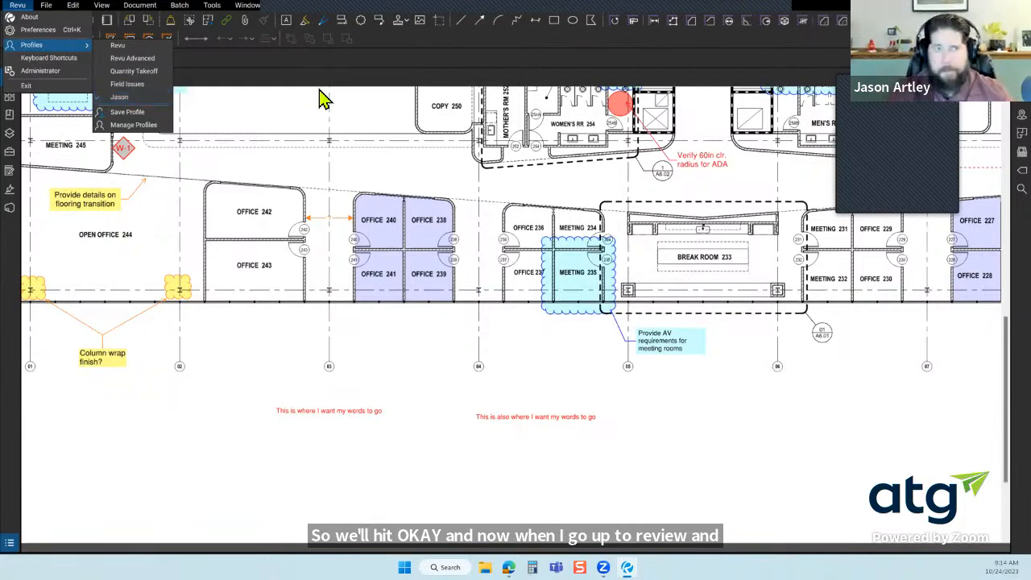
pyautogui.click(367, 52)
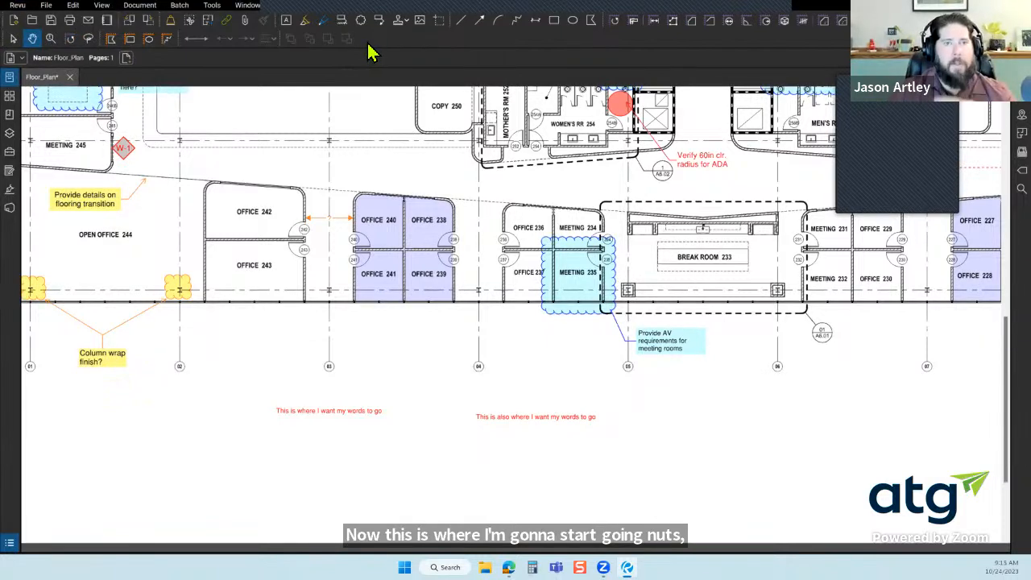
pyautogui.click(18, 4)
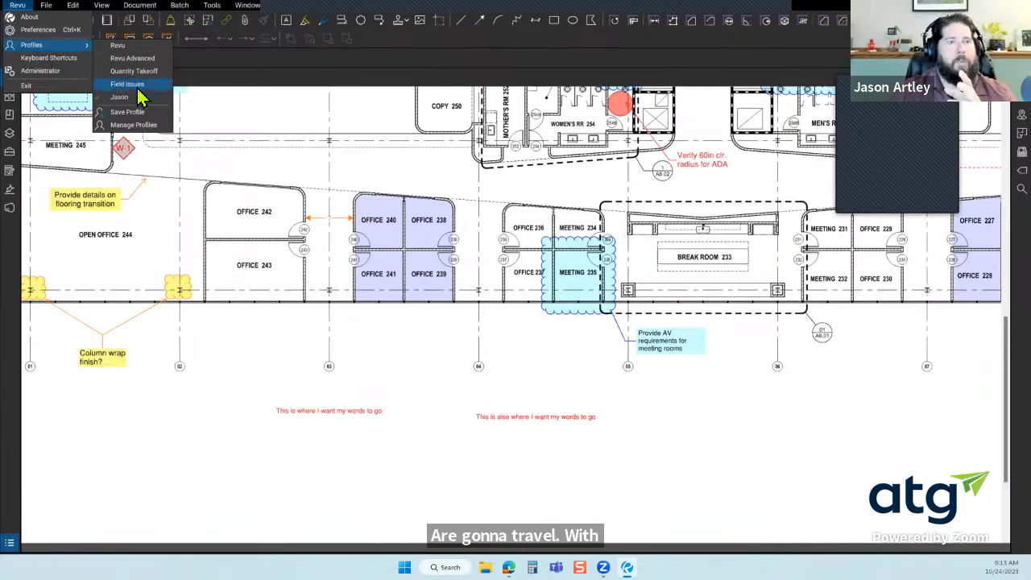
pyautogui.click(418, 50)
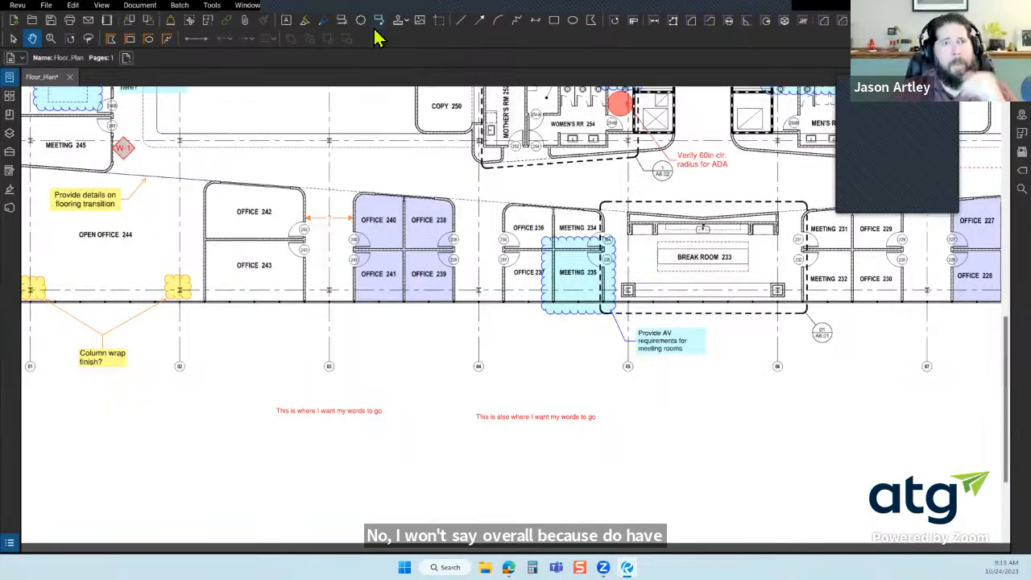
# Show the Tool Chest to view its tool sets and collapse it again
pyautogui.moveTo(278, 24); pyautogui.dragTo(22, 242)
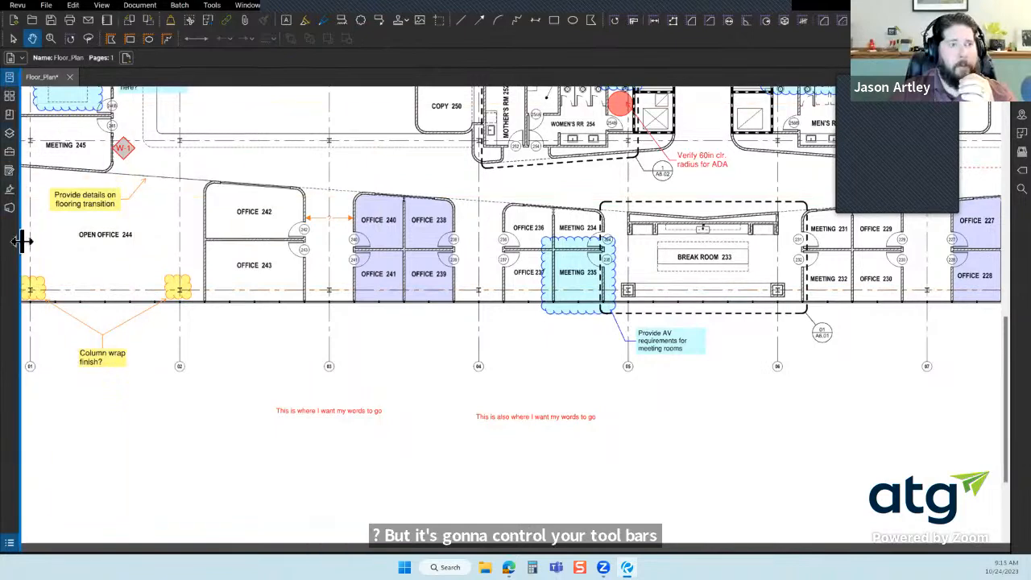
pyautogui.click(9, 77)
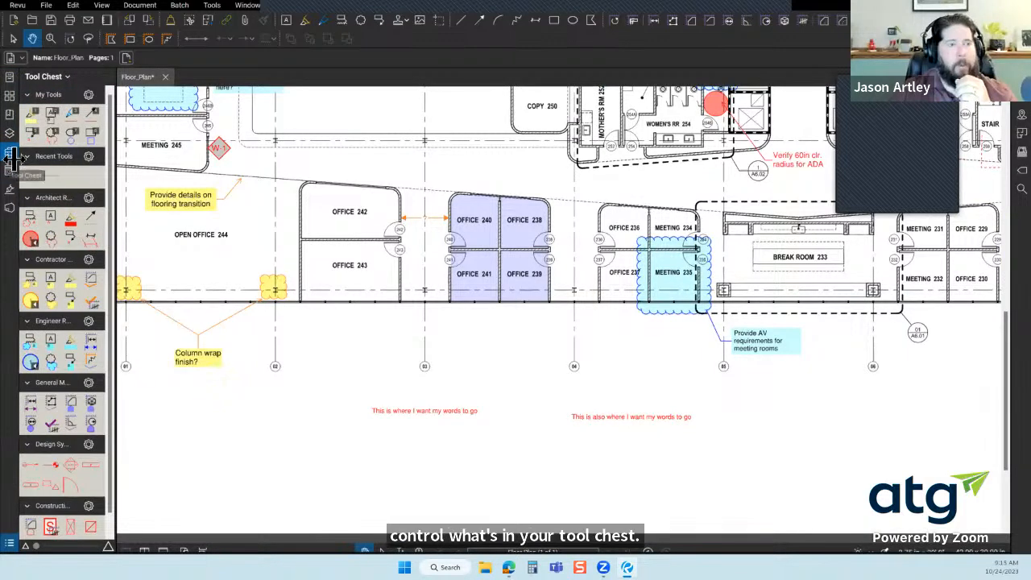
pyautogui.click(11, 155)
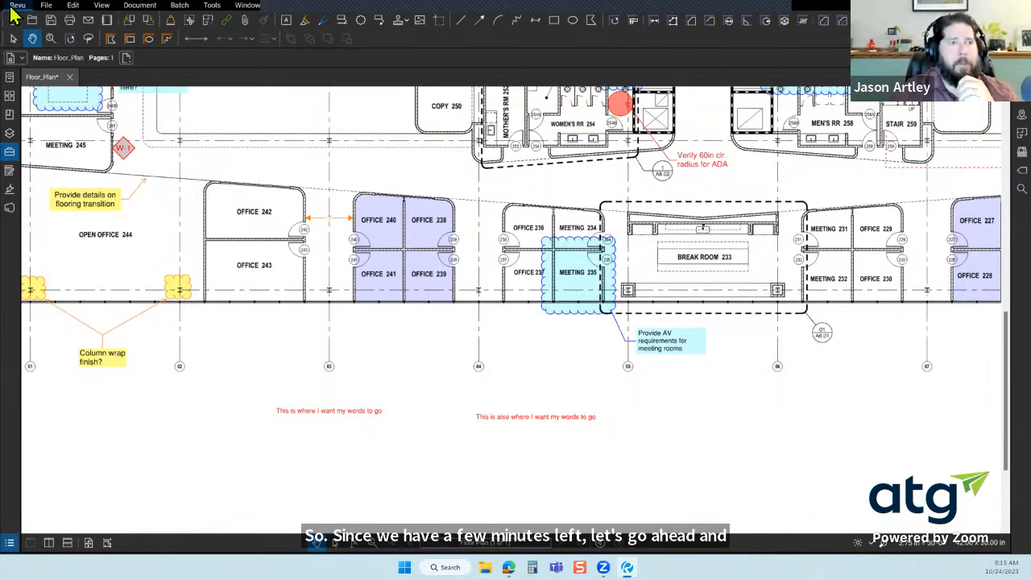
# Examine the window, markup and file commands with their shortcut keys, and the list of available toolbars with its Lock option
pyautogui.click(248, 8)
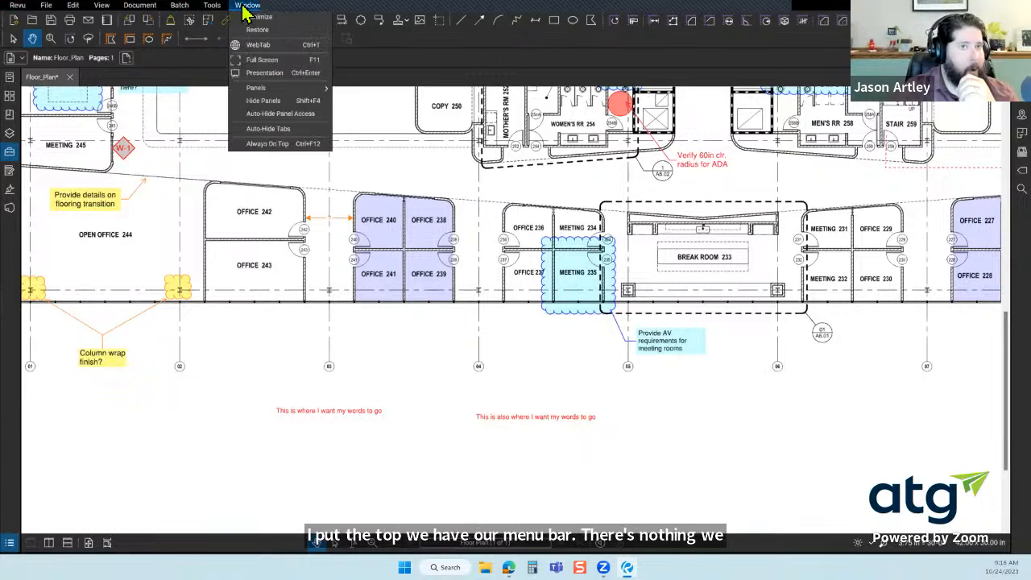
pyautogui.press('Left')
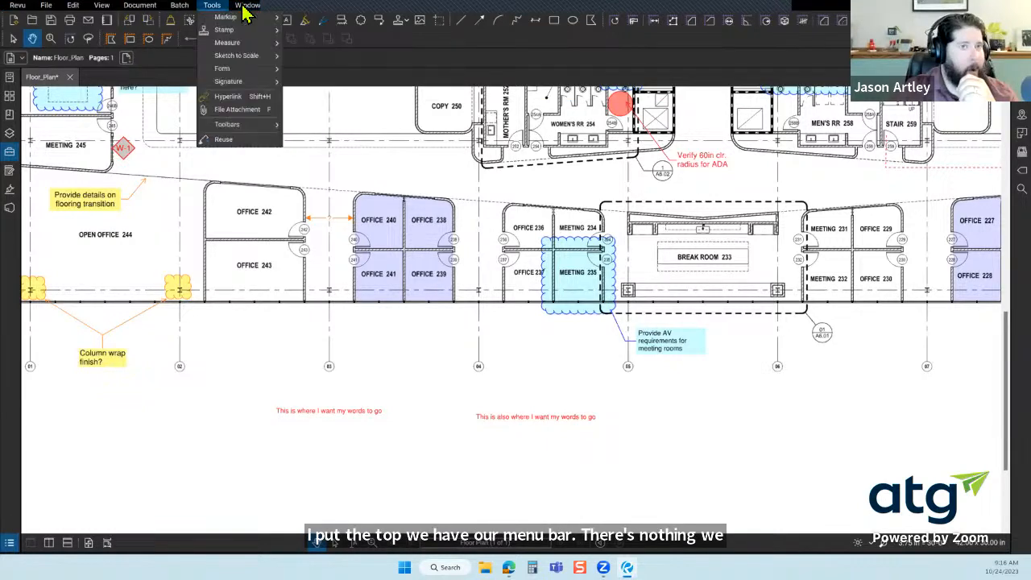
pyautogui.moveTo(229, 21)
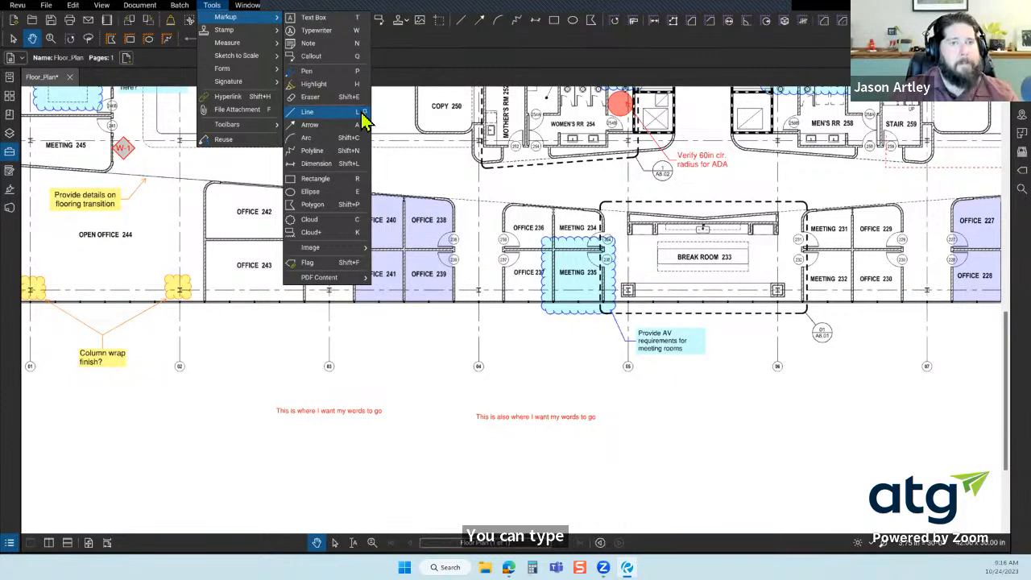
pyautogui.click(312, 7)
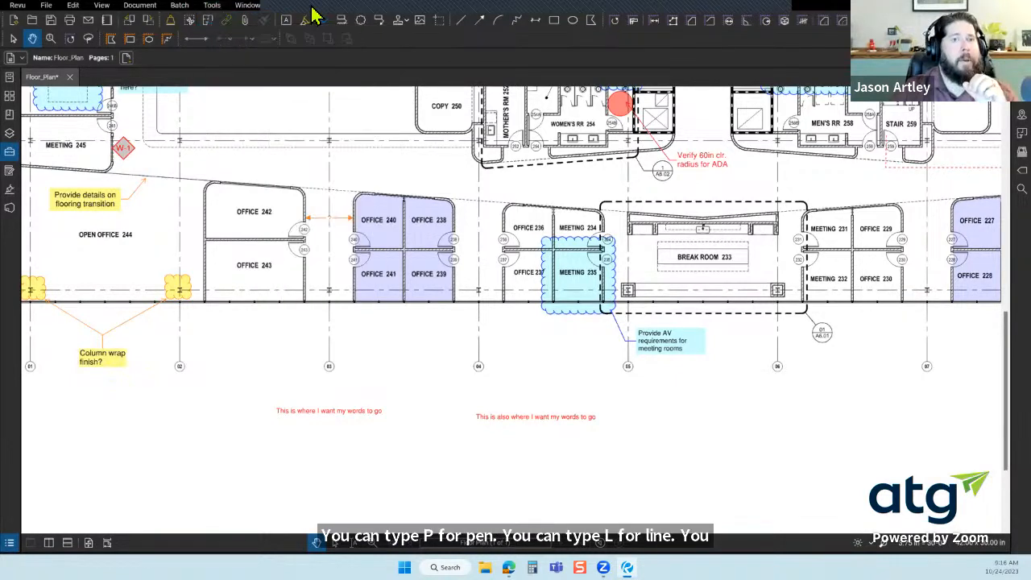
pyautogui.click(46, 6)
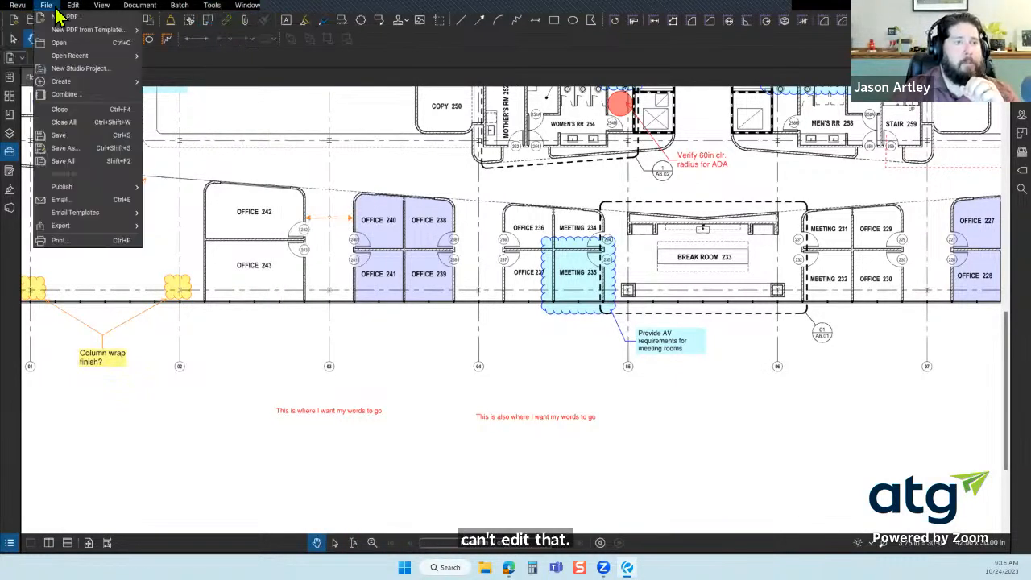
pyautogui.click(411, 11)
pyautogui.click(212, 6)
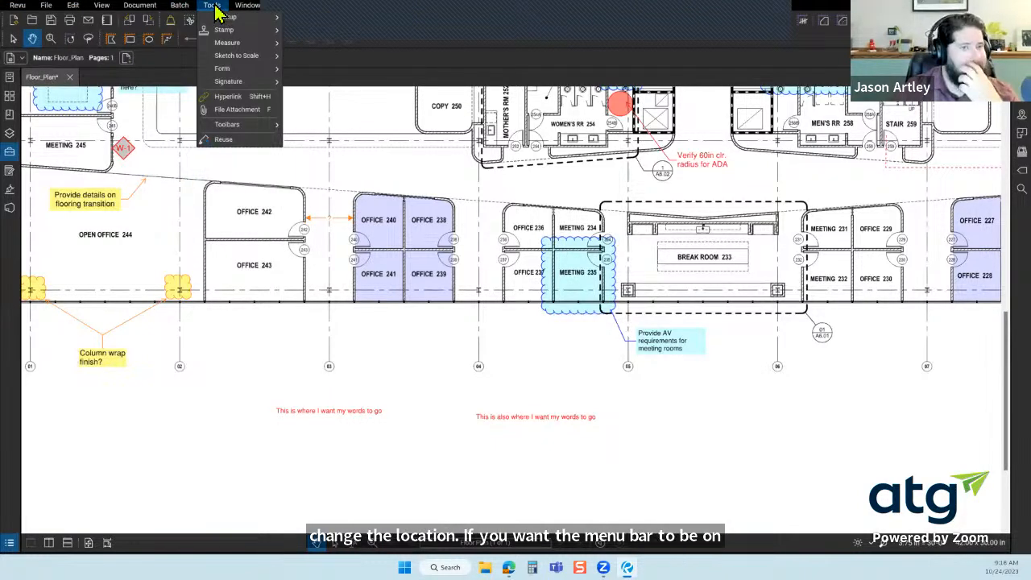
pyautogui.click(316, 65)
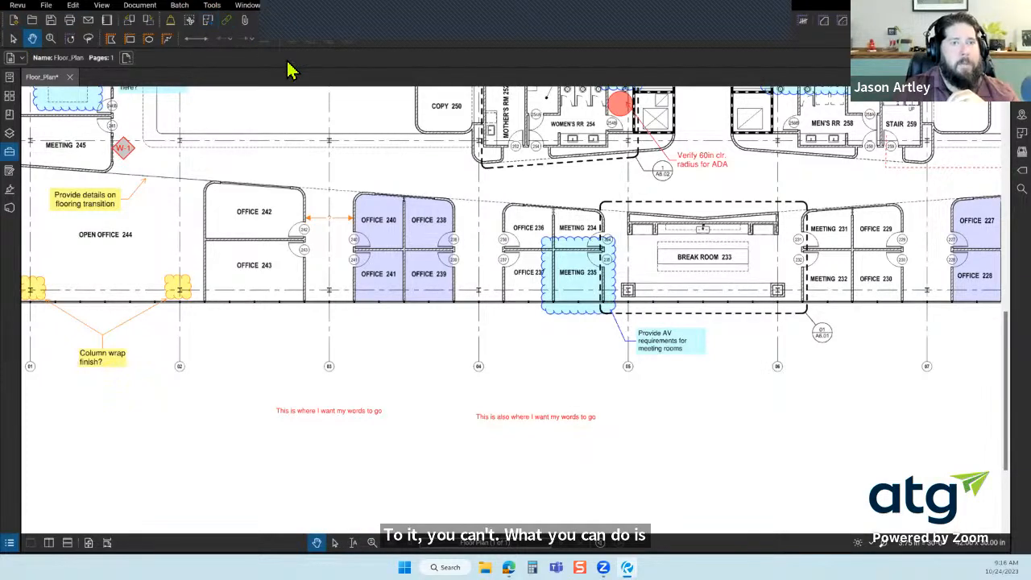
pyautogui.rightClick(375, 47)
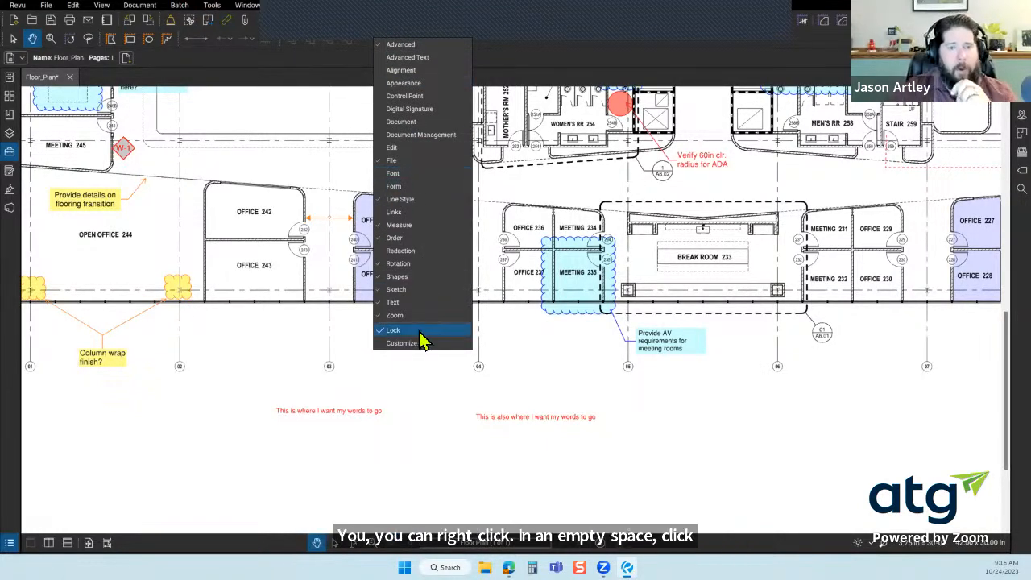
pyautogui.click(289, 85)
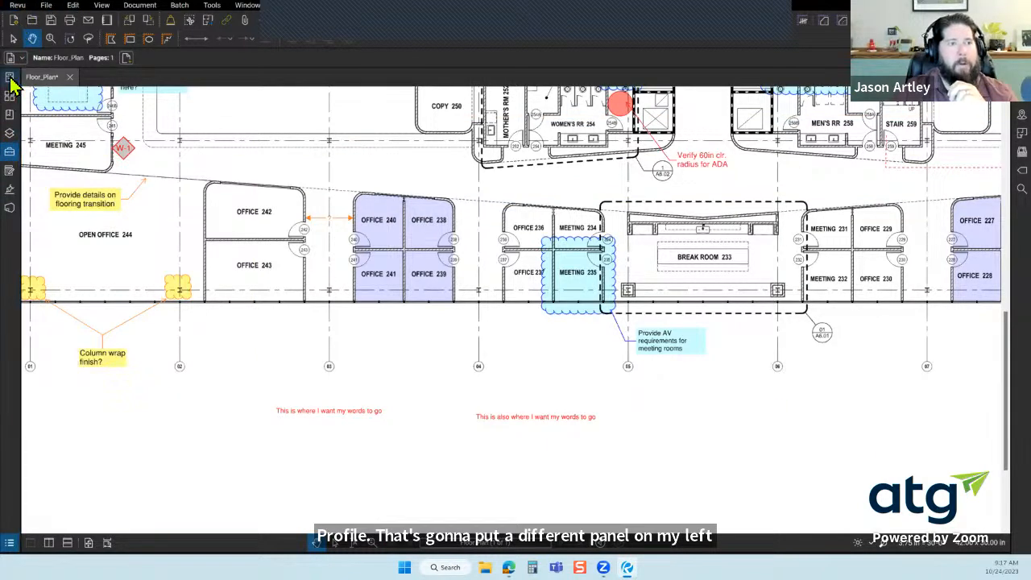
# Switch to the Revu profile to compare its panel and toolbar layout, and return to the custom profile
pyautogui.click(21, 8)
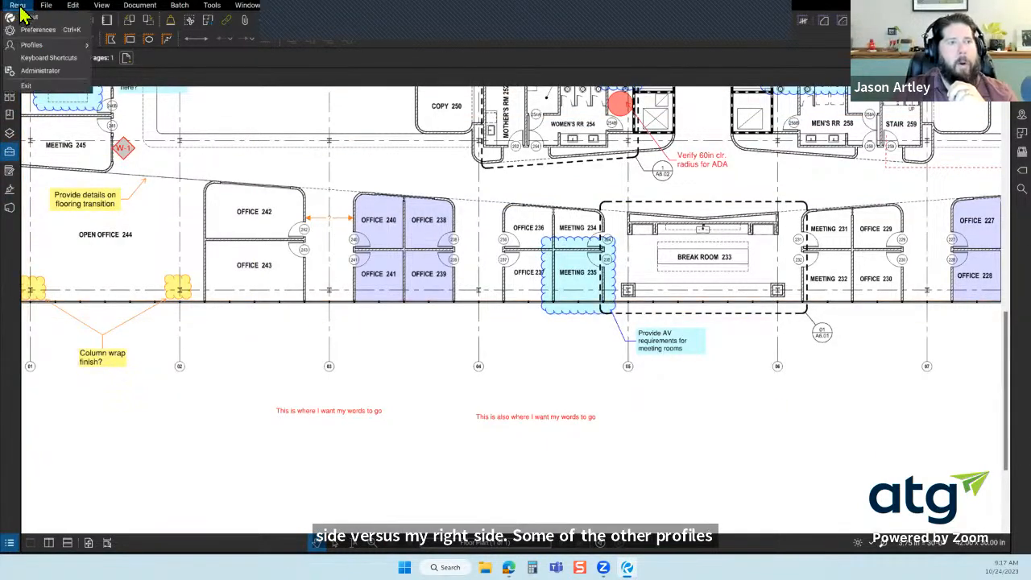
pyautogui.moveTo(37, 45)
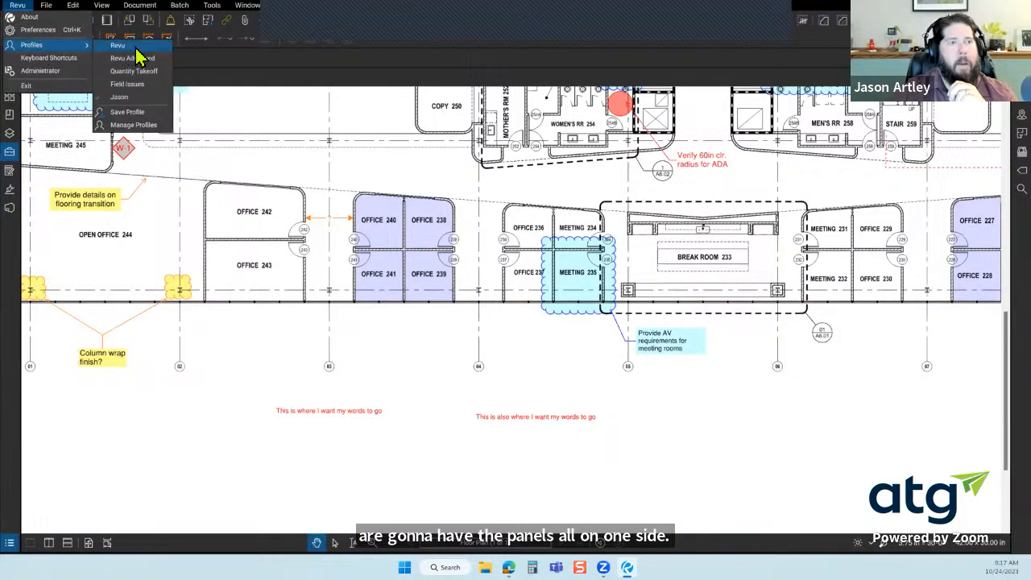
pyautogui.click(135, 48)
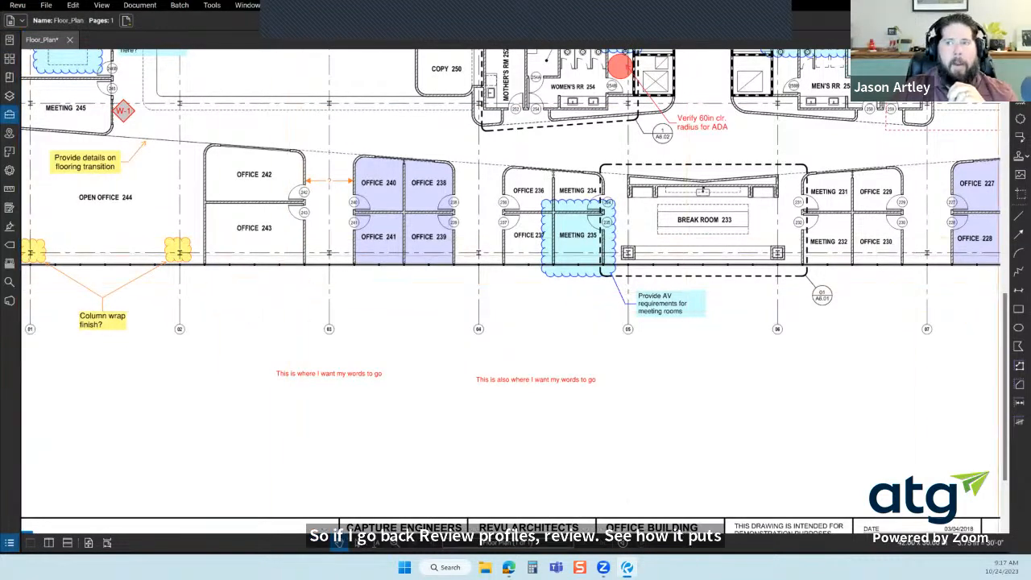
pyautogui.click(17, 5)
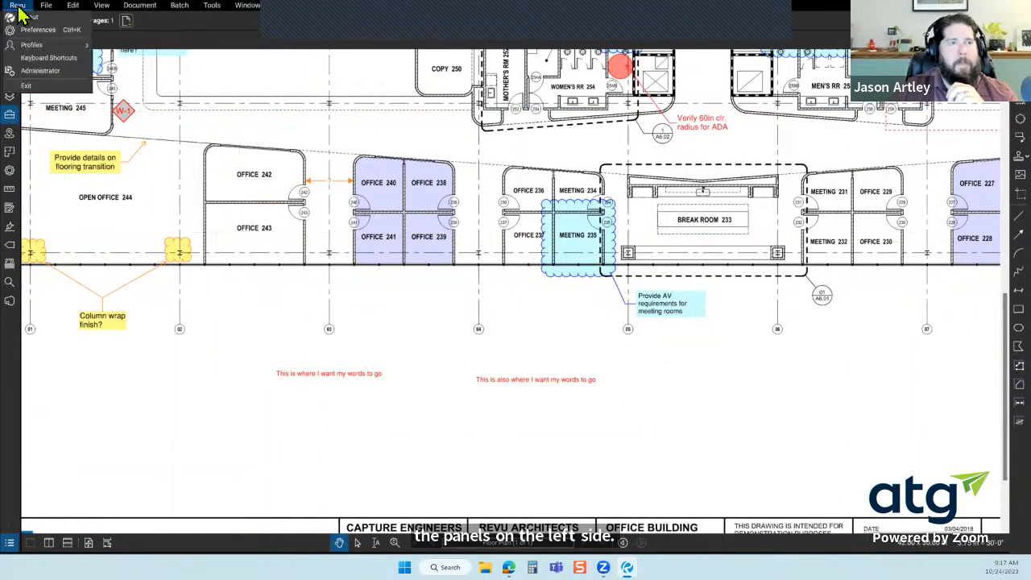
pyautogui.moveTo(48, 45)
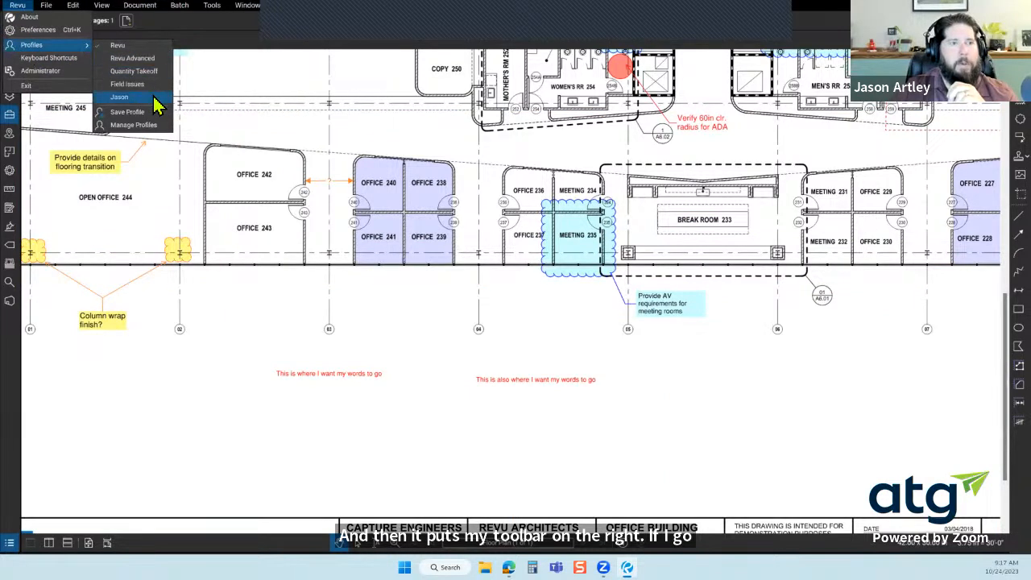
pyautogui.click(157, 103)
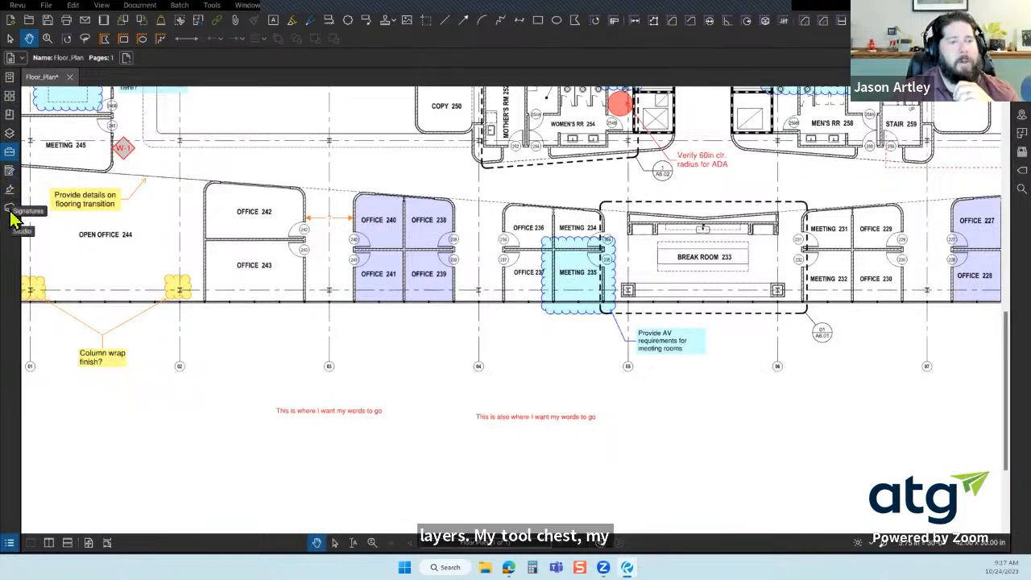
# Show the Signatures panel from the list of available panels
pyautogui.rightClick(13, 232)
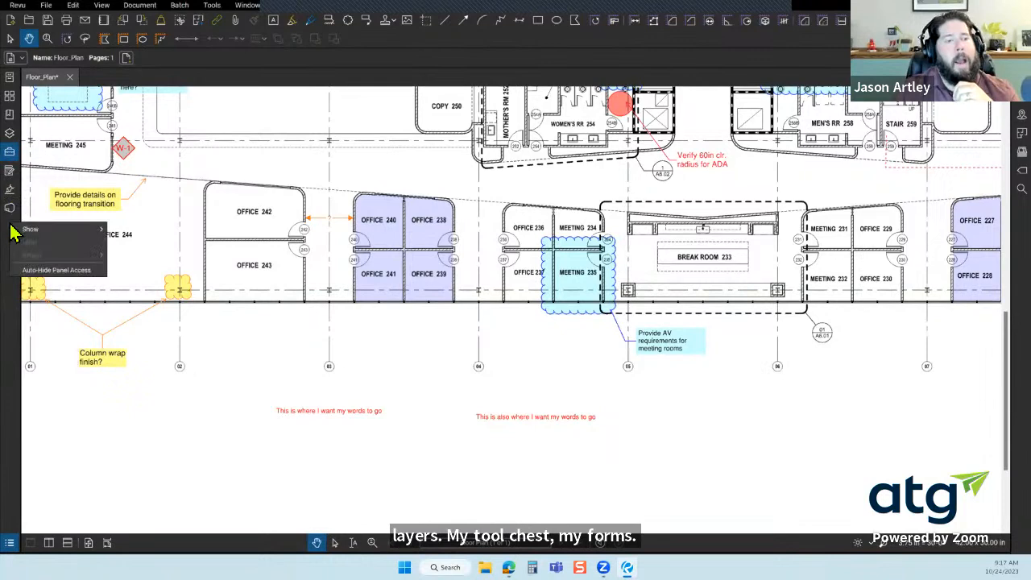
pyautogui.moveTo(37, 232)
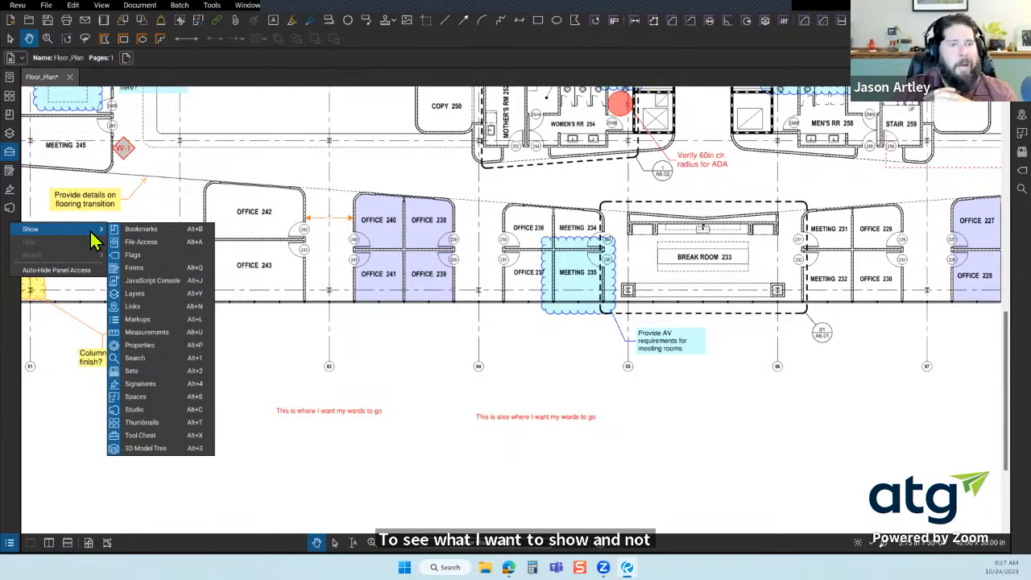
pyautogui.click(162, 386)
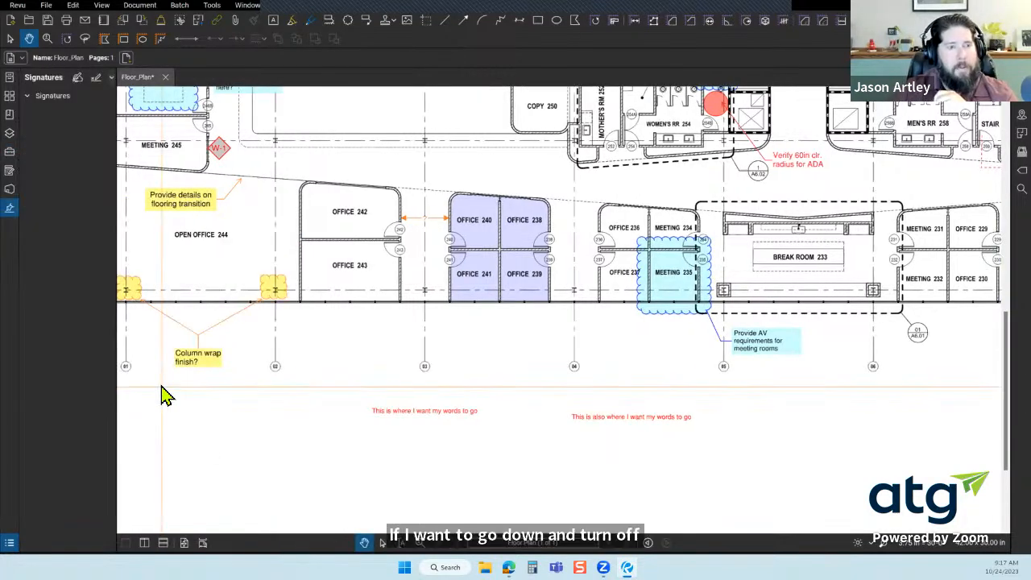
# Try to turn off the Signatures panel by choosing it again among the panels to show
pyautogui.rightClick(8, 207)
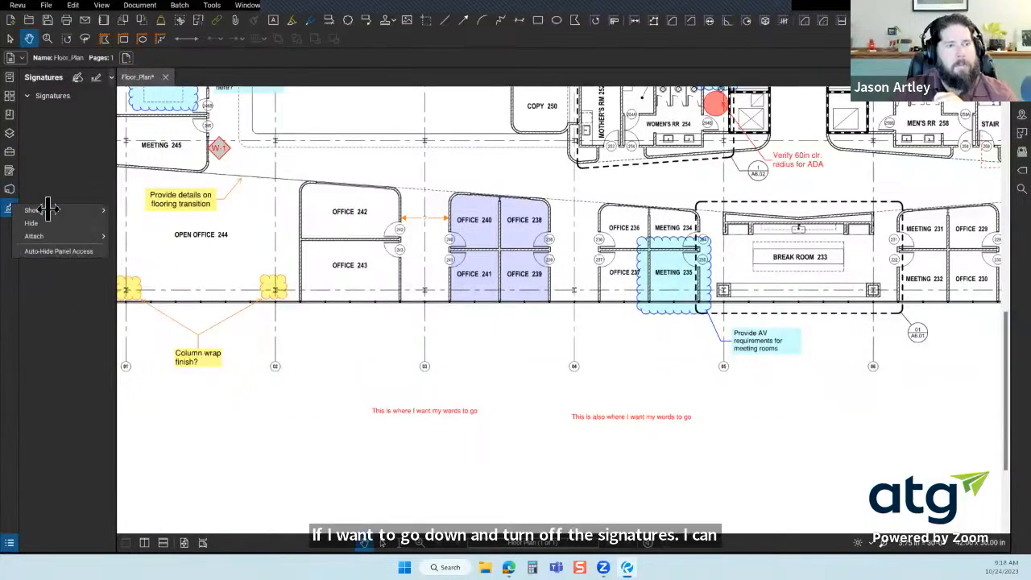
pyautogui.moveTo(50, 210)
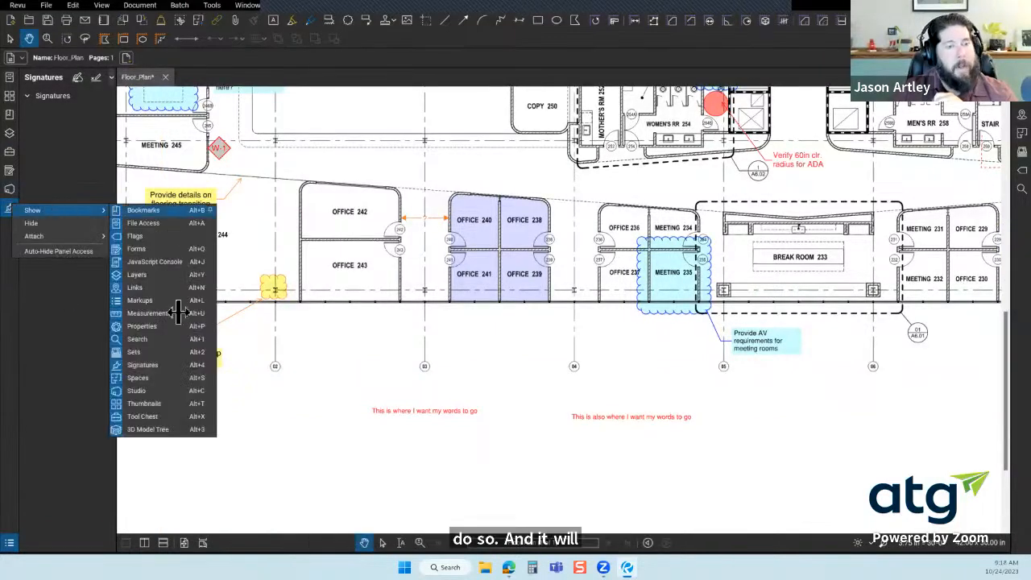
pyautogui.click(133, 368)
pyautogui.rightClick(9, 210)
pyautogui.moveTo(89, 216)
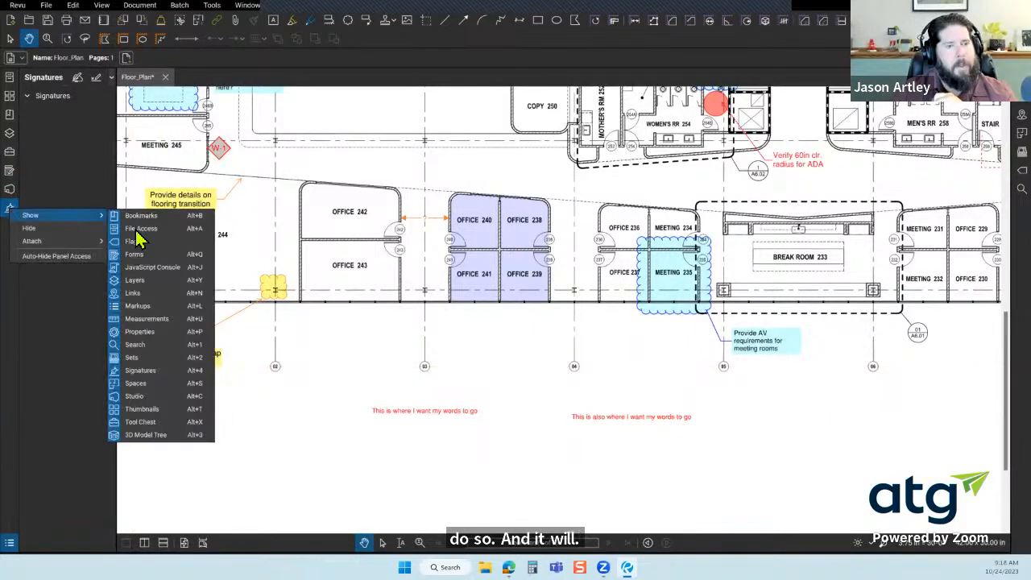
pyautogui.click(131, 370)
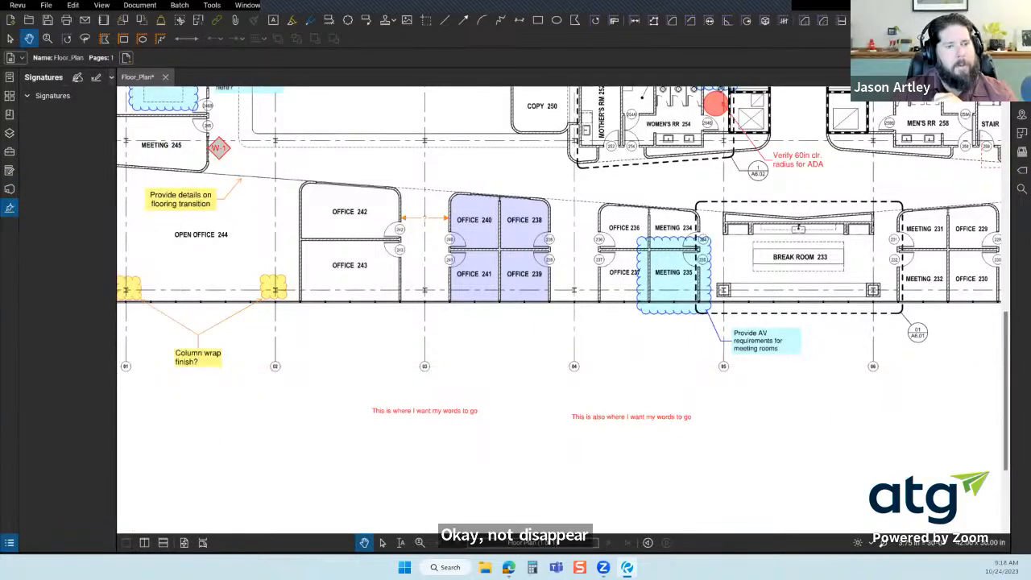
pyautogui.click(9, 192)
pyautogui.rightClick(9, 191)
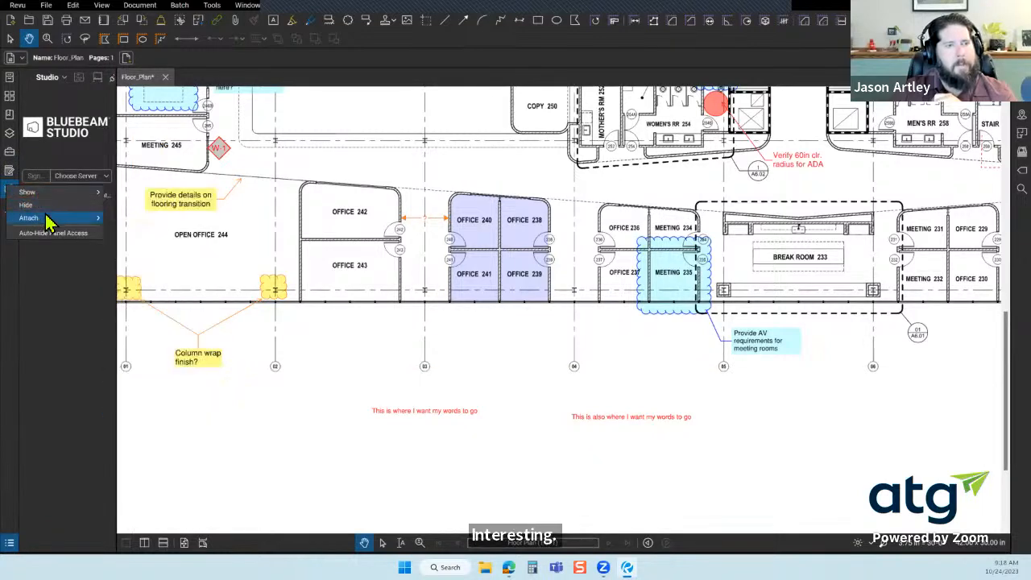
pyautogui.moveTo(48, 191)
pyautogui.click(128, 346)
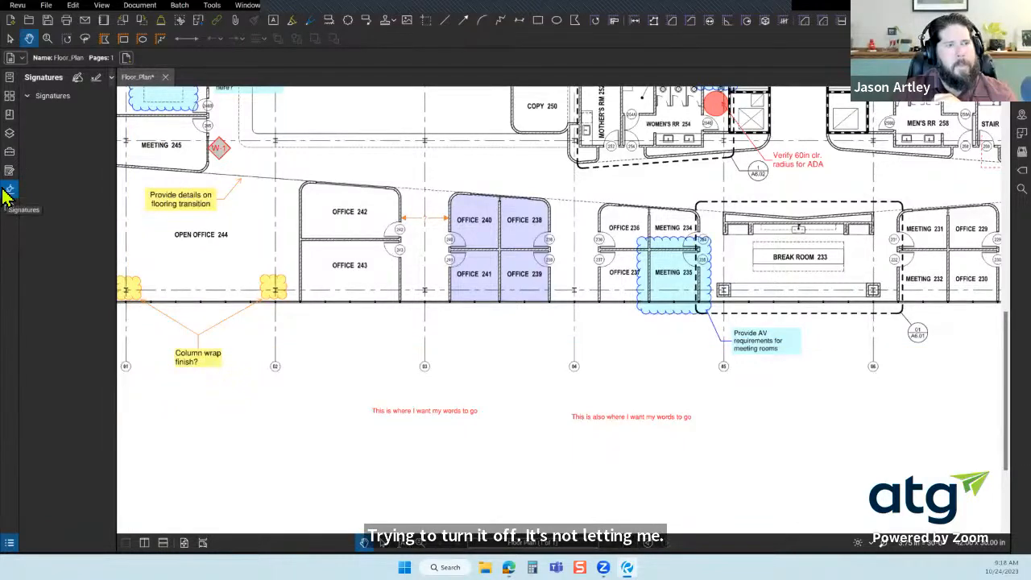
pyautogui.click(8, 192)
pyautogui.click(9, 193)
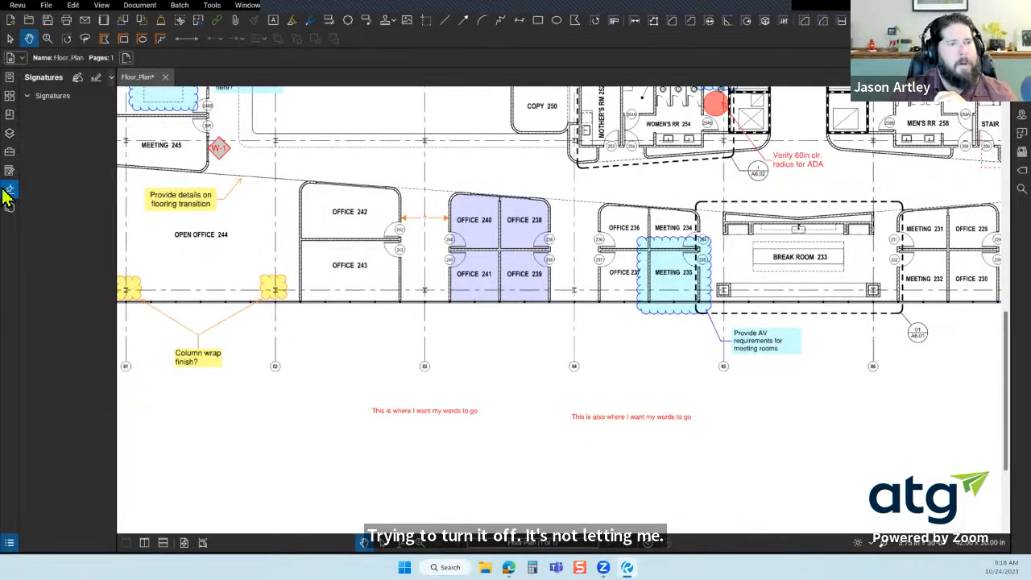
# Hide the Signatures panel and show it again, repeating this once more
pyautogui.rightClick(11, 199)
pyautogui.moveTo(34, 201)
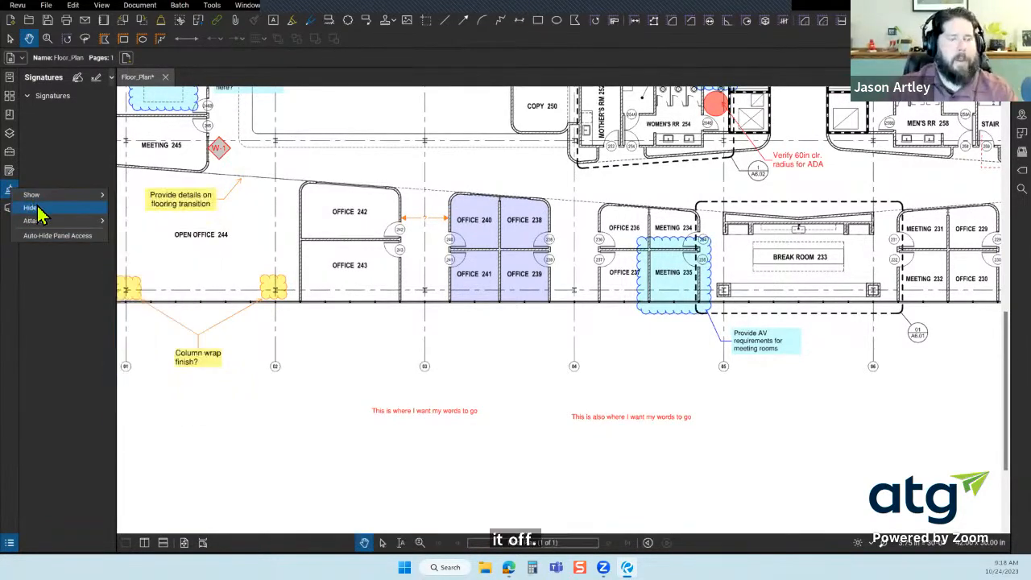
pyautogui.click(36, 208)
pyautogui.rightClick(14, 190)
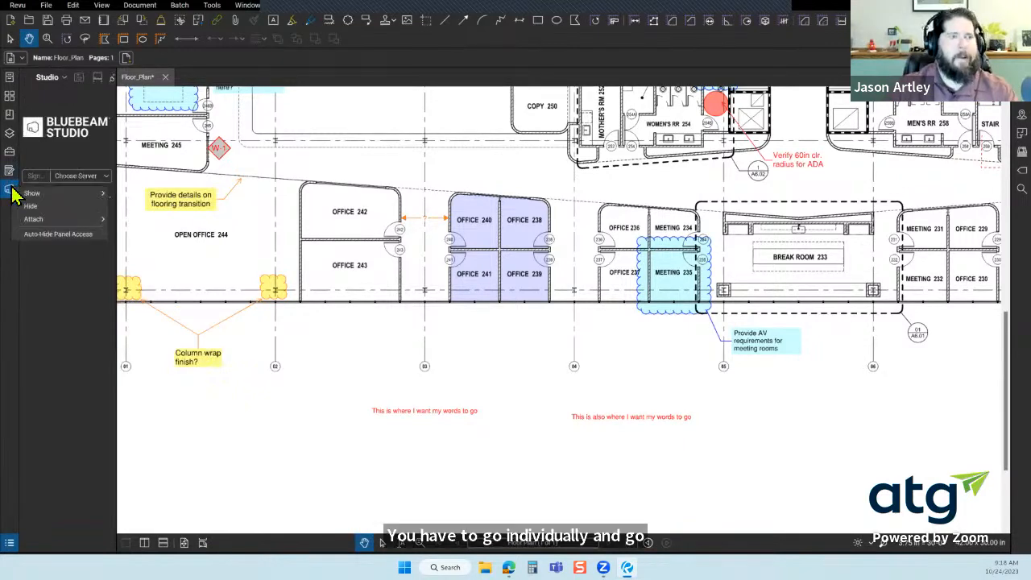
pyautogui.moveTo(48, 202)
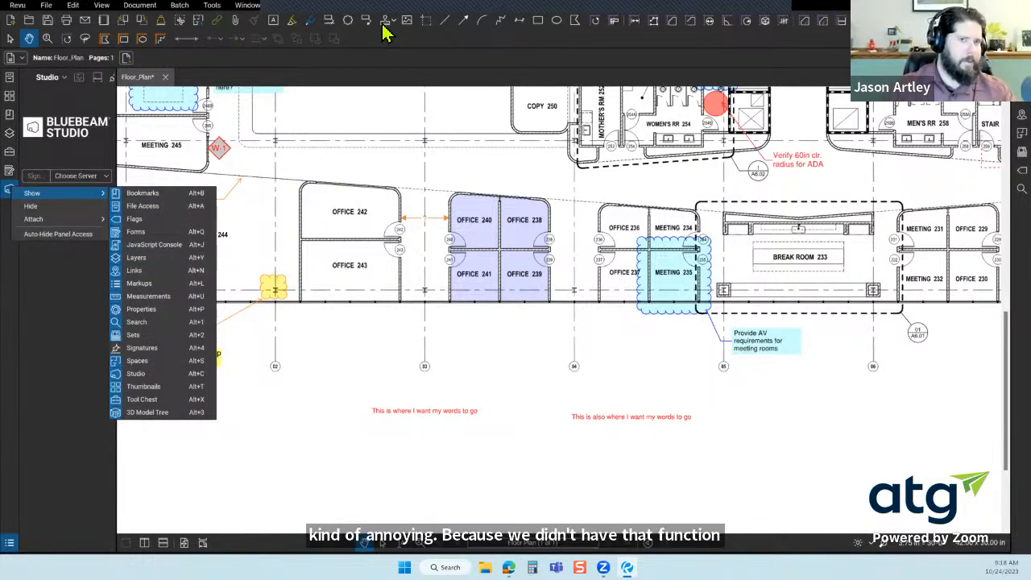
pyautogui.click(117, 351)
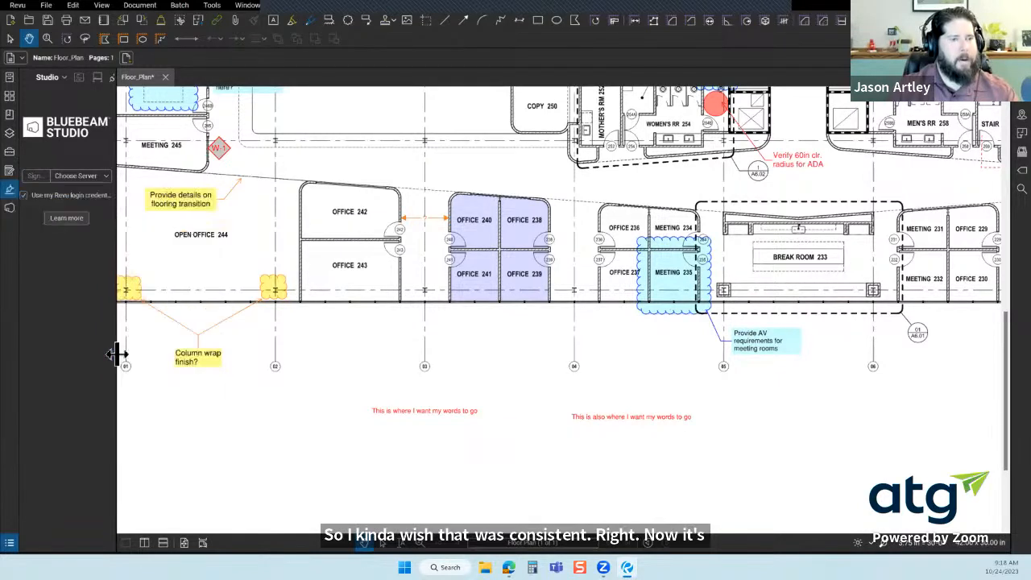
pyautogui.click(9, 189)
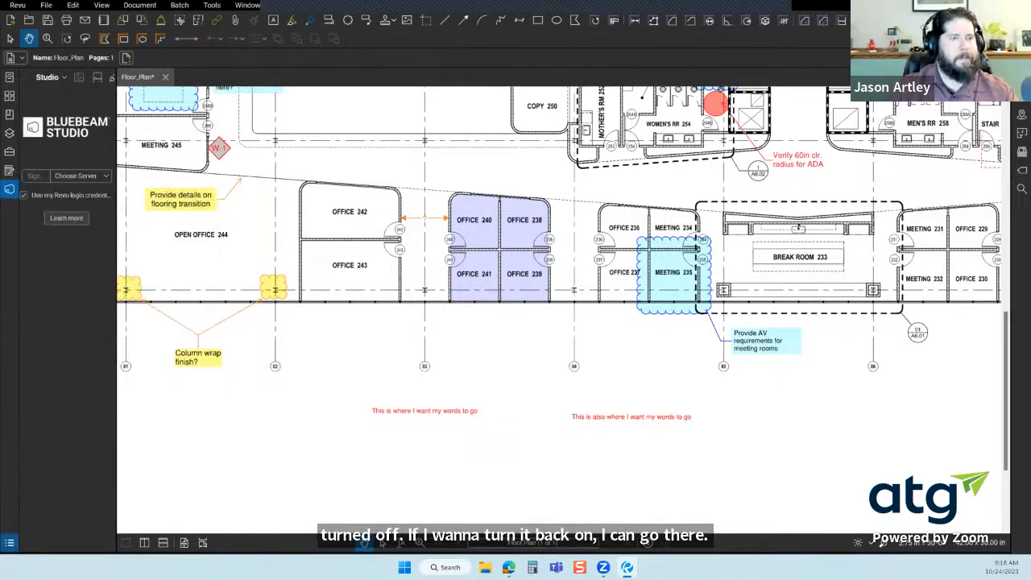
pyautogui.rightClick(10, 190)
pyautogui.click(131, 349)
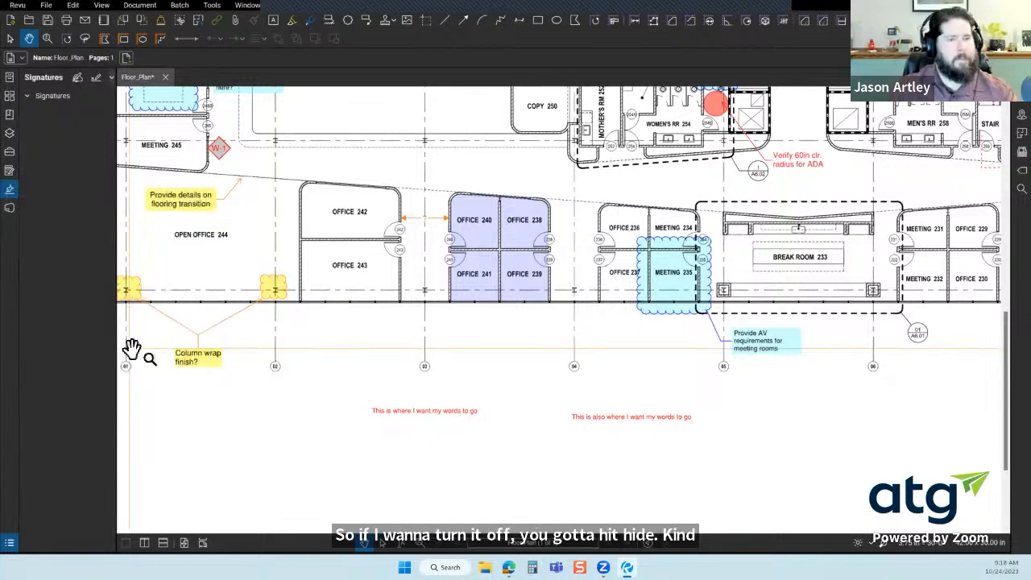
# Examine the options for attaching the Signatures panel to a side of the window or detaching it
pyautogui.rightClick(10, 191)
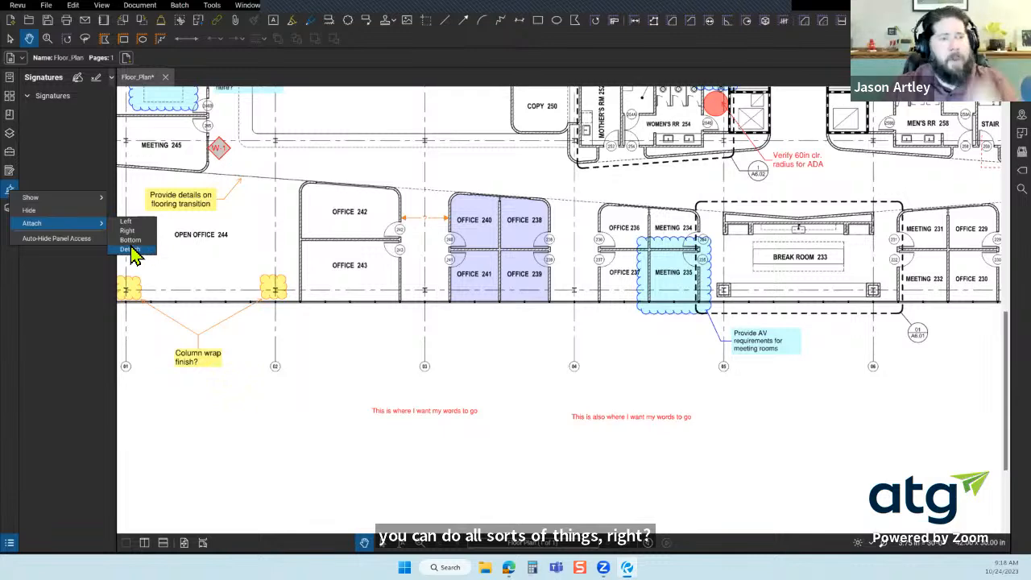
pyautogui.moveTo(80, 208)
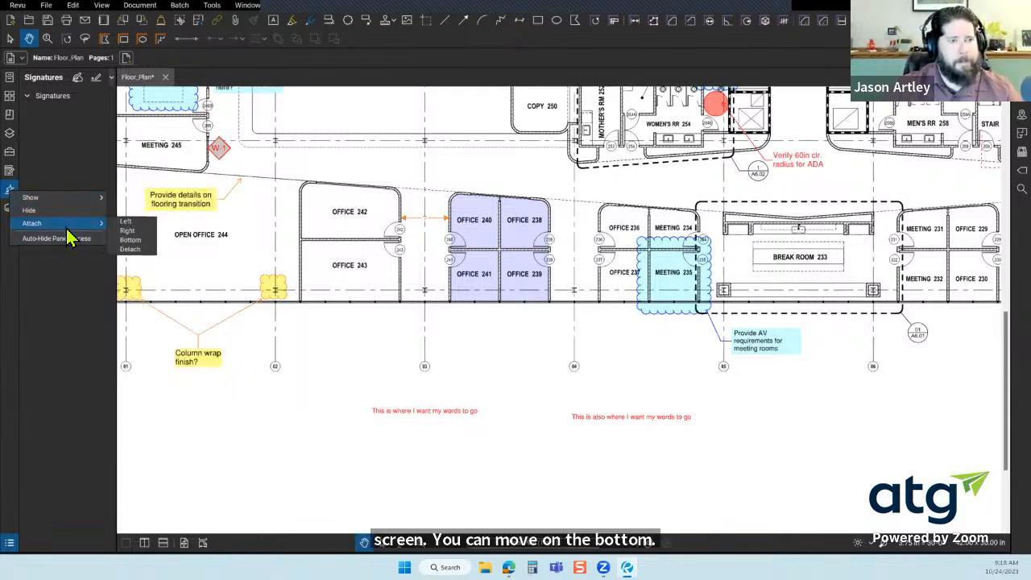
pyautogui.click(7, 284)
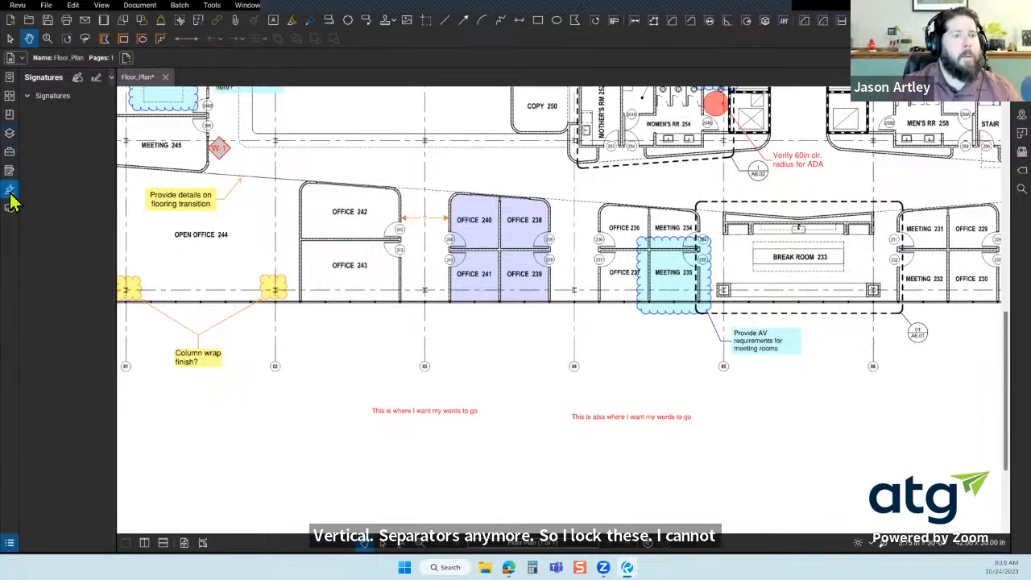
# Show the Markups List briefly, and move the Signatures panel's access icon above Layers and back below Forms
pyautogui.click(10, 543)
pyautogui.click(9, 154)
pyautogui.moveTo(10, 154); pyautogui.dragTo(11, 133)
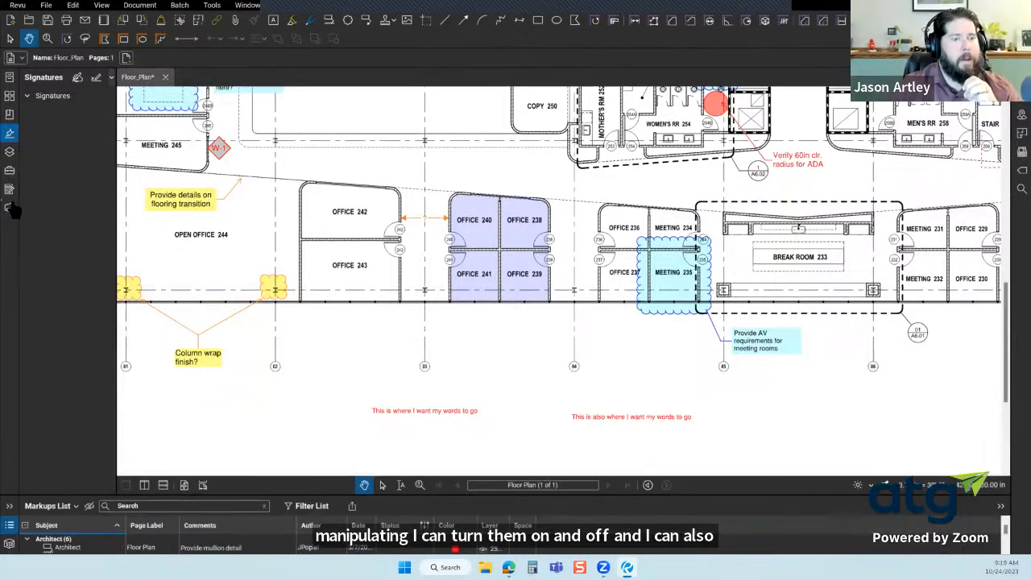
pyautogui.moveTo(14, 209); pyautogui.dragTo(16, 207)
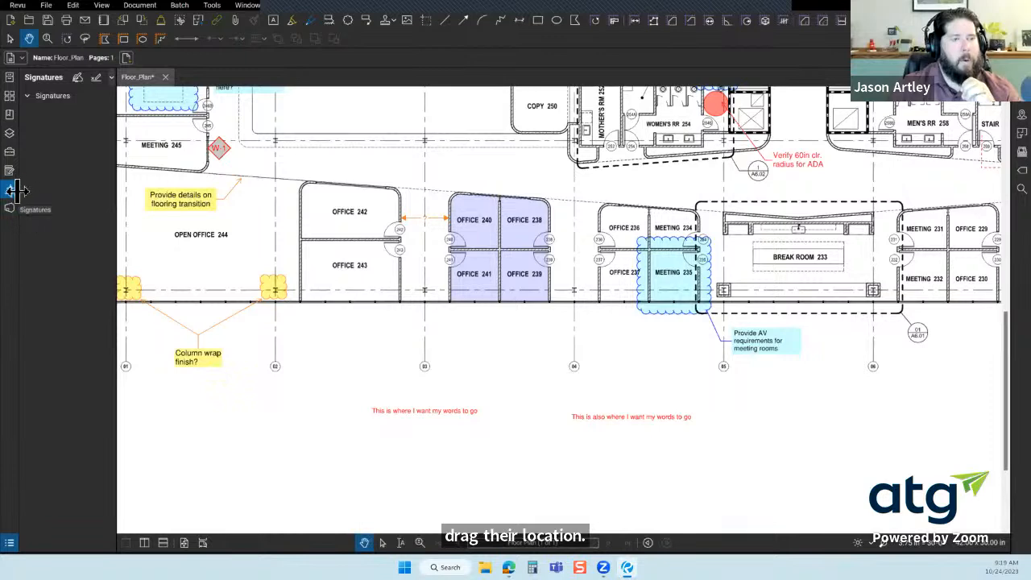
# Turn on Auto-Hide Panel Access to try it out and turn it off again
pyautogui.rightClick(17, 189)
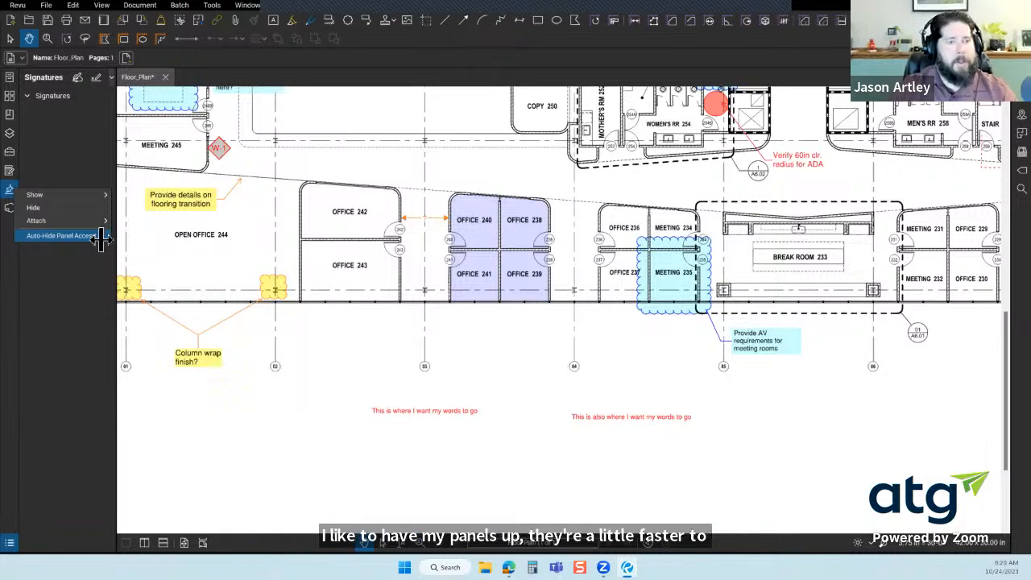
pyautogui.click(61, 235)
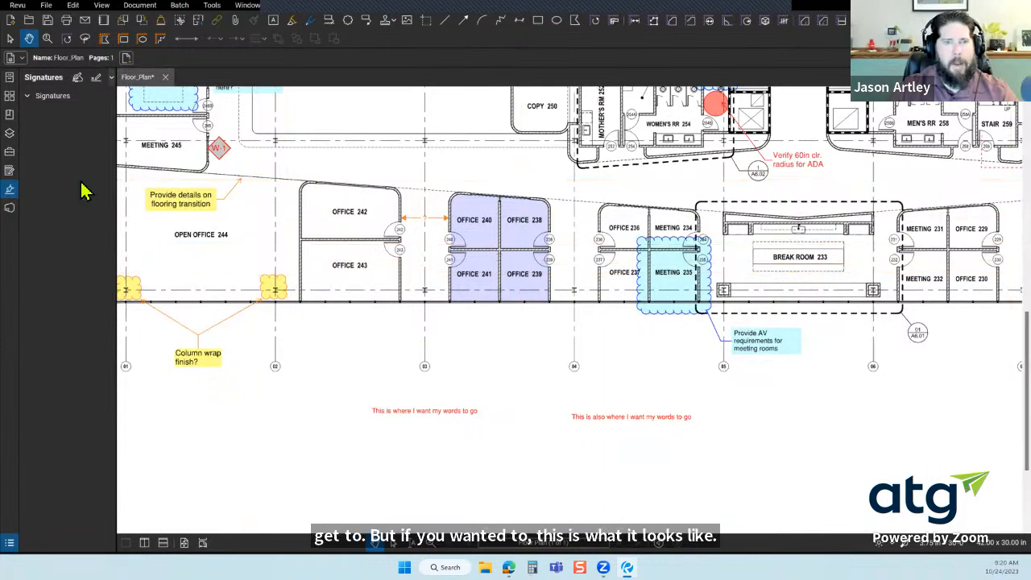
pyautogui.rightClick(10, 227)
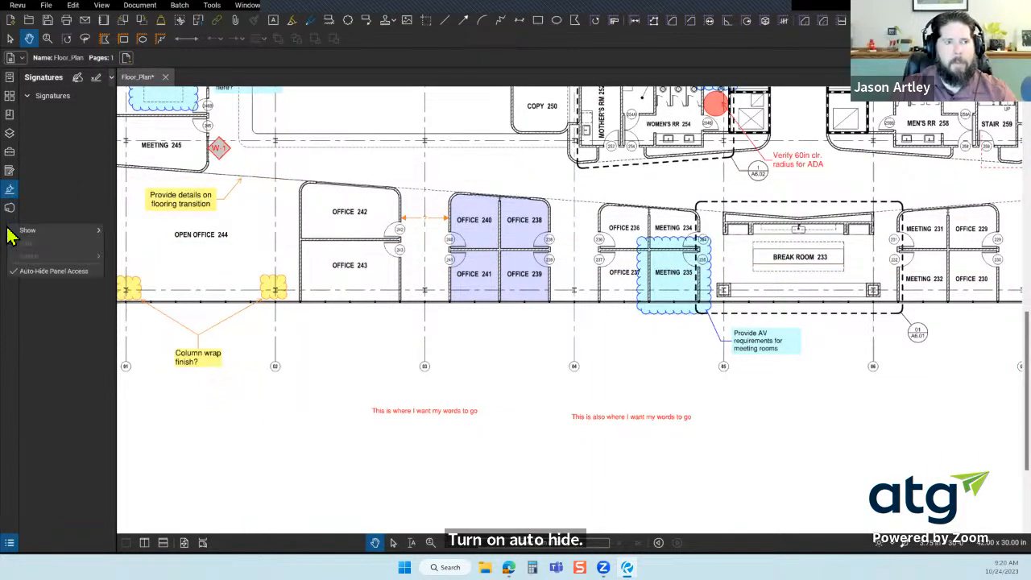
pyautogui.click(42, 271)
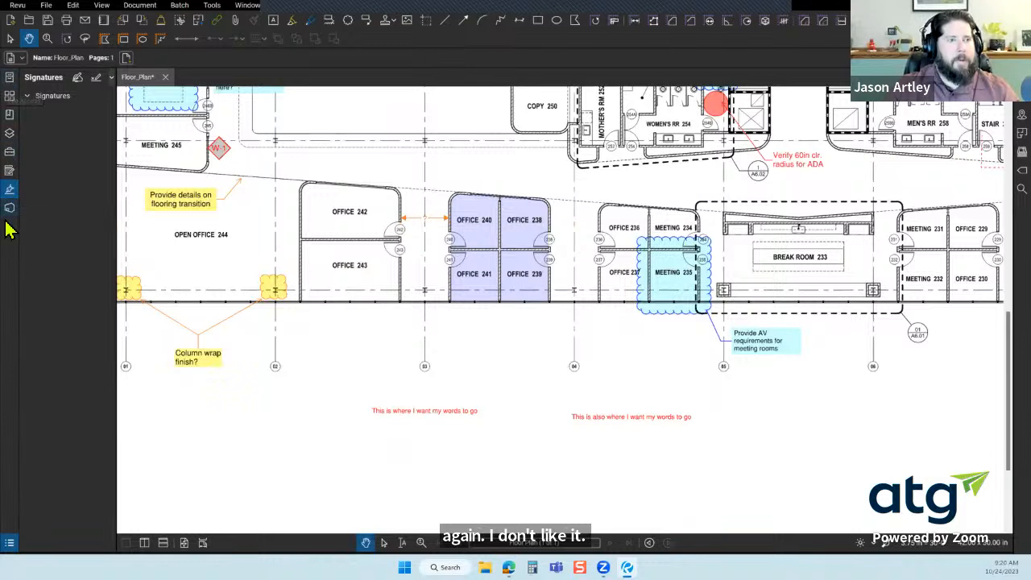
# Move the Signatures panel's access icon above Forms, and open the Links panel to check its Show, Hide and Attach options
pyautogui.moveTo(11, 191); pyautogui.dragTo(12, 165)
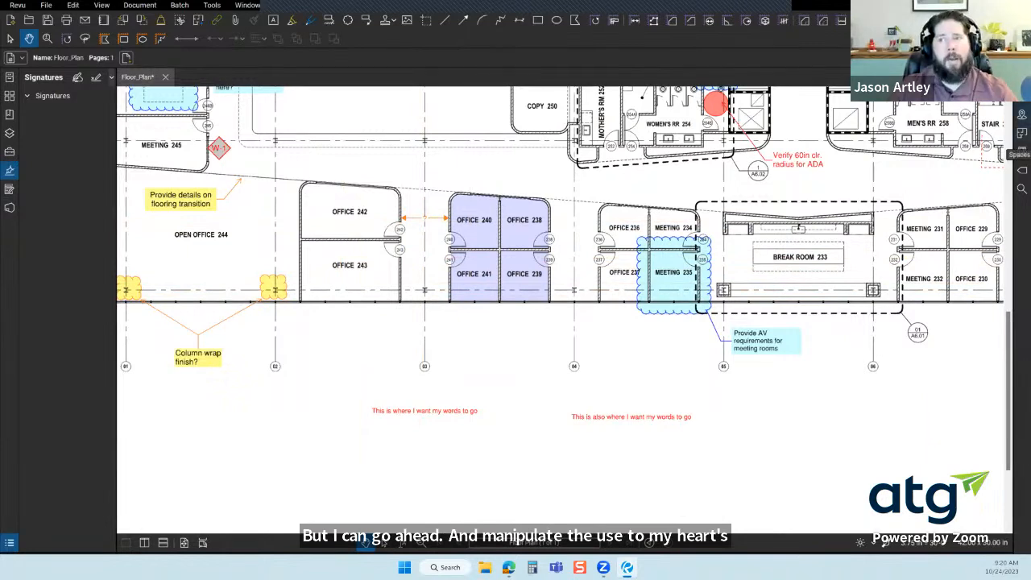
pyautogui.rightClick(1021, 118)
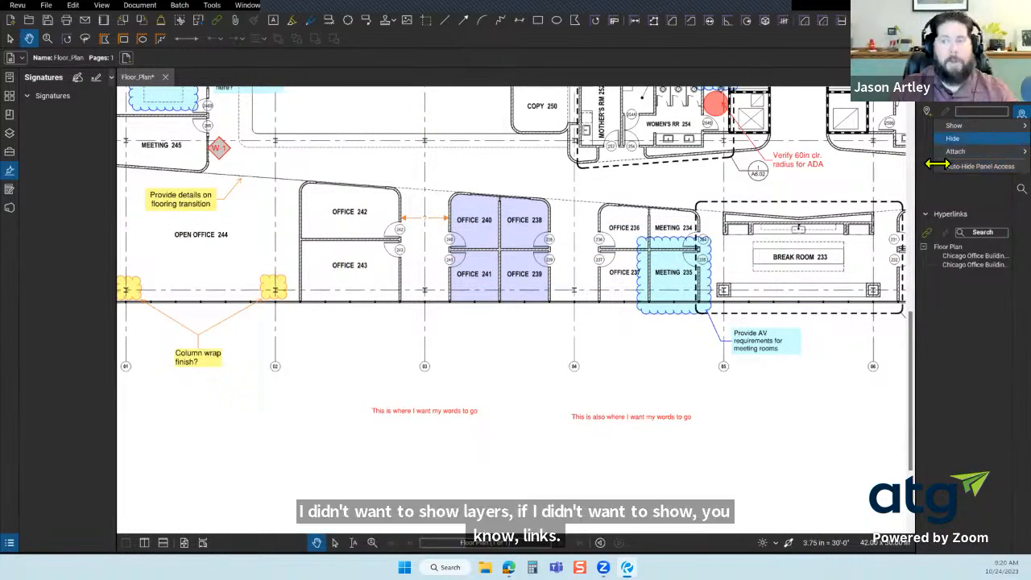
pyautogui.click(819, 192)
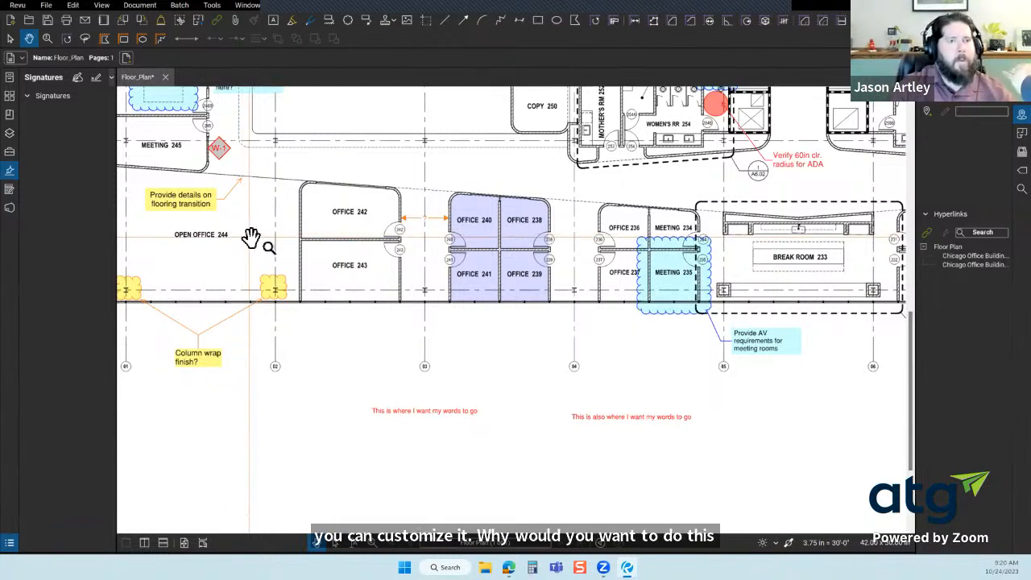
# Review the available profiles, such as Revu Advanced, Quantity Takeoff and Field Issues, along with the profile saving and management options
pyautogui.click(18, 7)
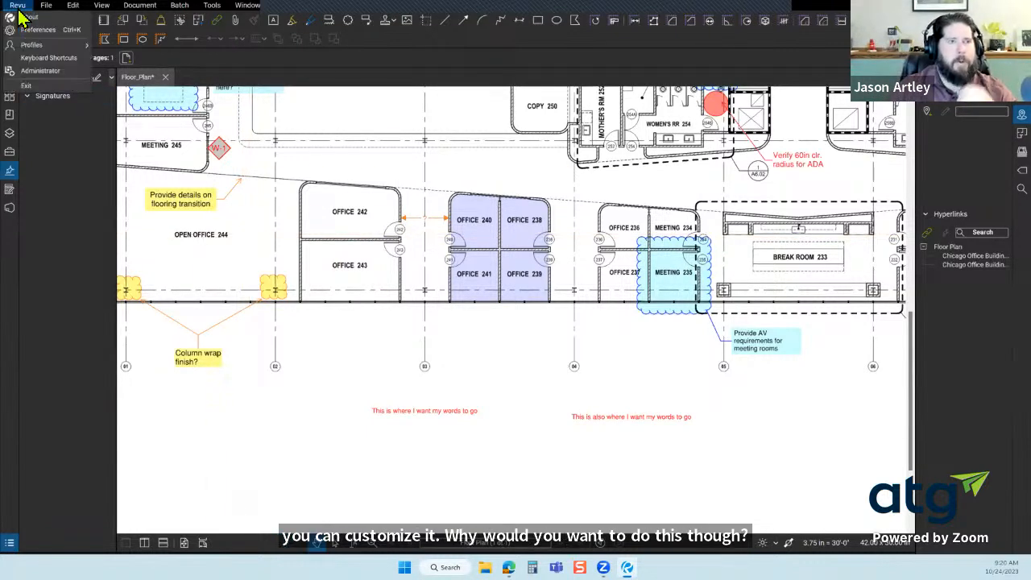
pyautogui.moveTo(37, 45)
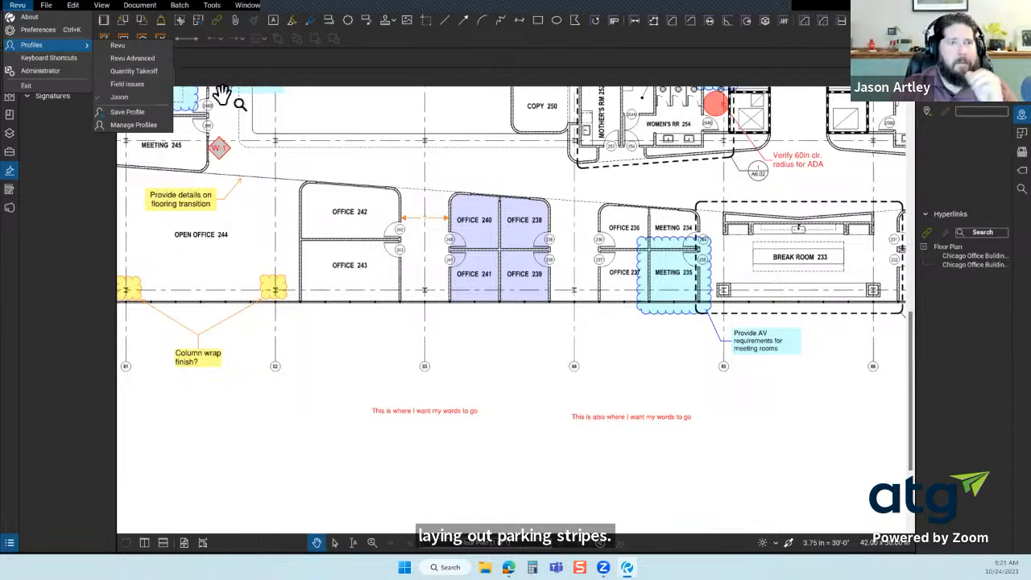
pyautogui.click(102, 5)
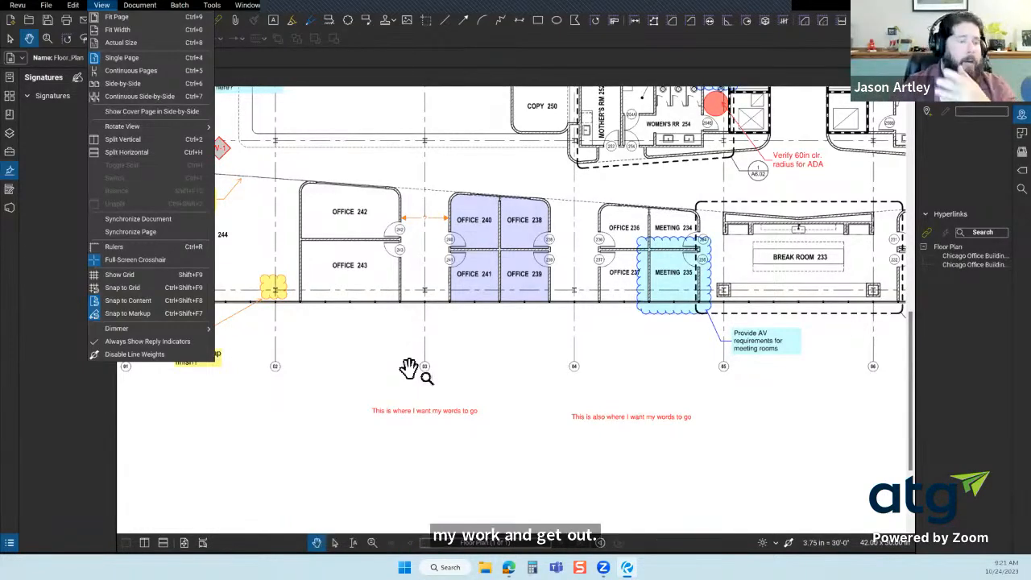
pyautogui.click(45, 27)
pyautogui.click(23, 6)
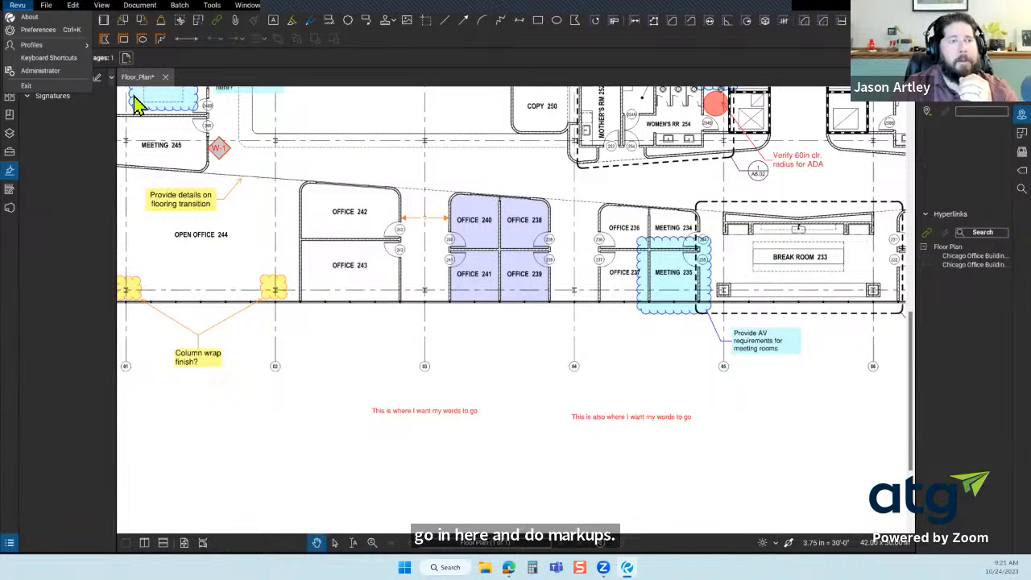
pyautogui.moveTo(68, 50)
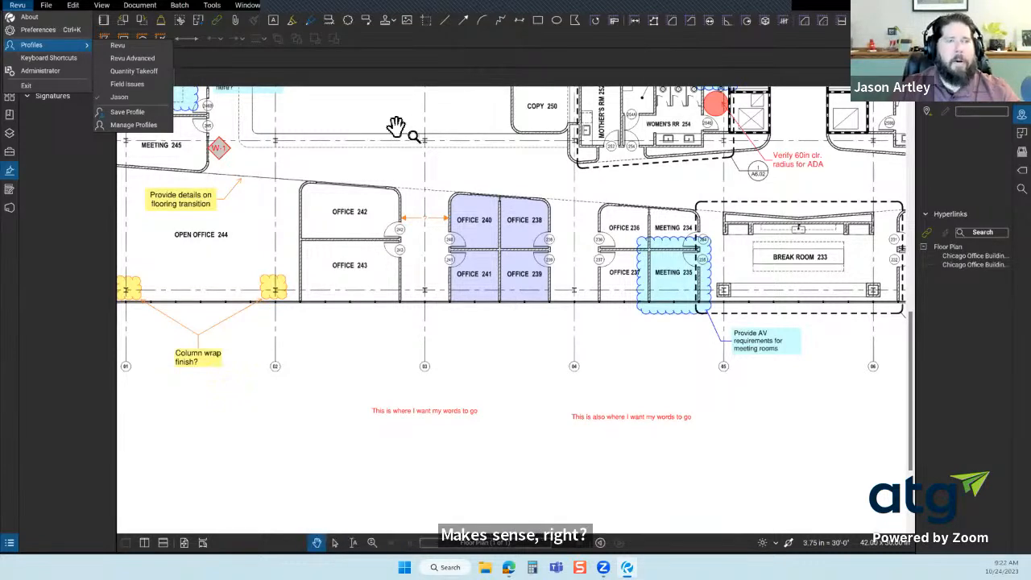
# Open the keyboard shortcut settings and look through the shortcuts assigned to tools and commands
pyautogui.click(47, 64)
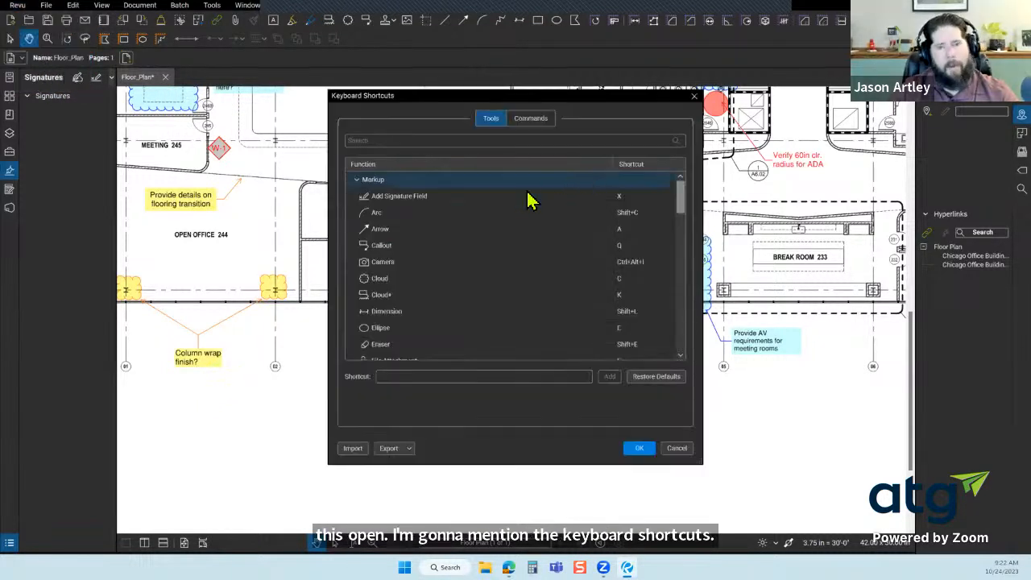
pyautogui.scroll(-3, 490, 242)
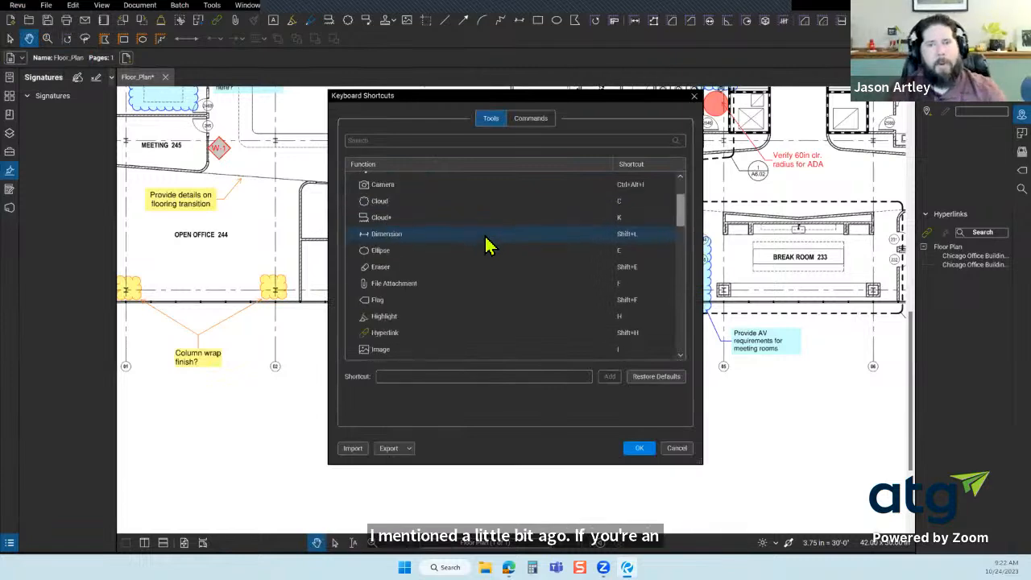
pyautogui.scroll(-10, 490, 242)
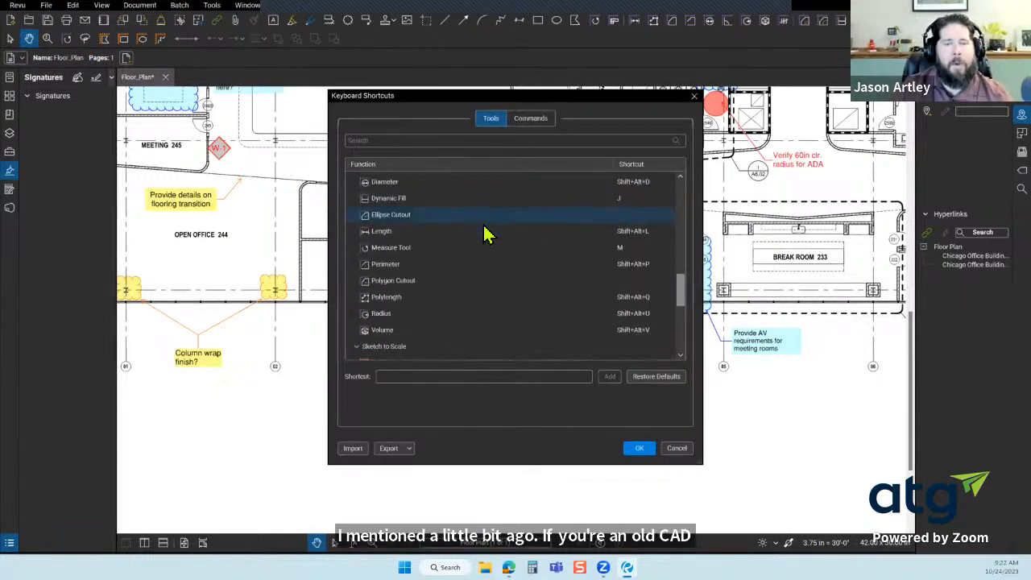
pyautogui.moveTo(682, 306)
pyautogui.mouseDown()
pyautogui.moveTo(681, 345)
pyautogui.moveTo(683, 208)
pyautogui.mouseUp()
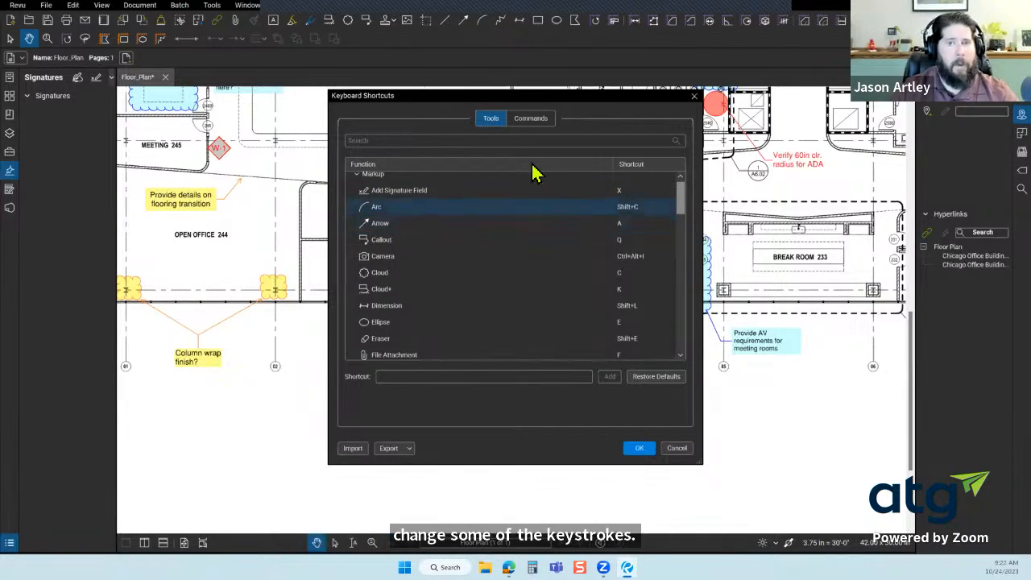
pyautogui.click(539, 123)
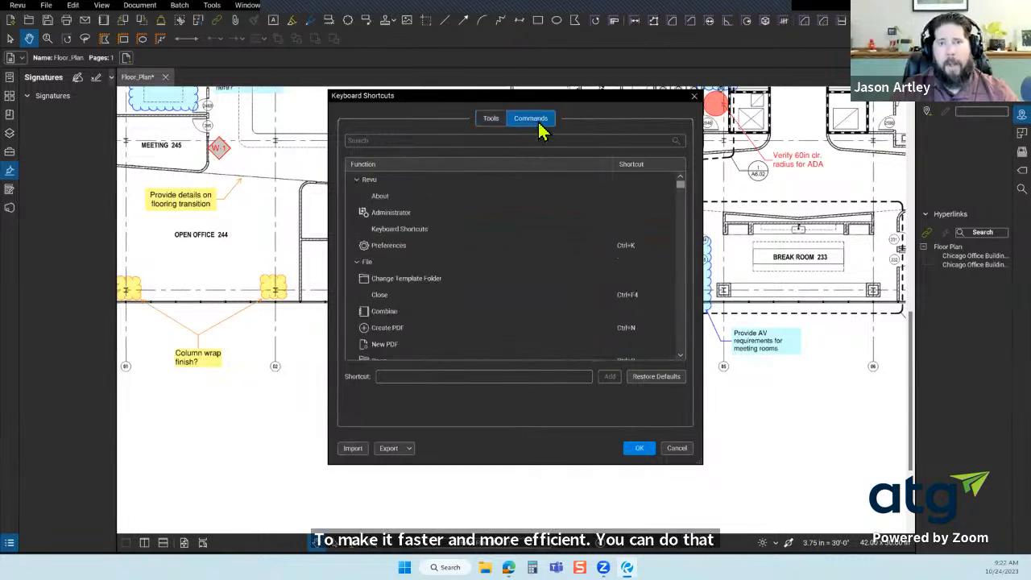
pyautogui.click(490, 121)
pyautogui.scroll(-10, 452, 306)
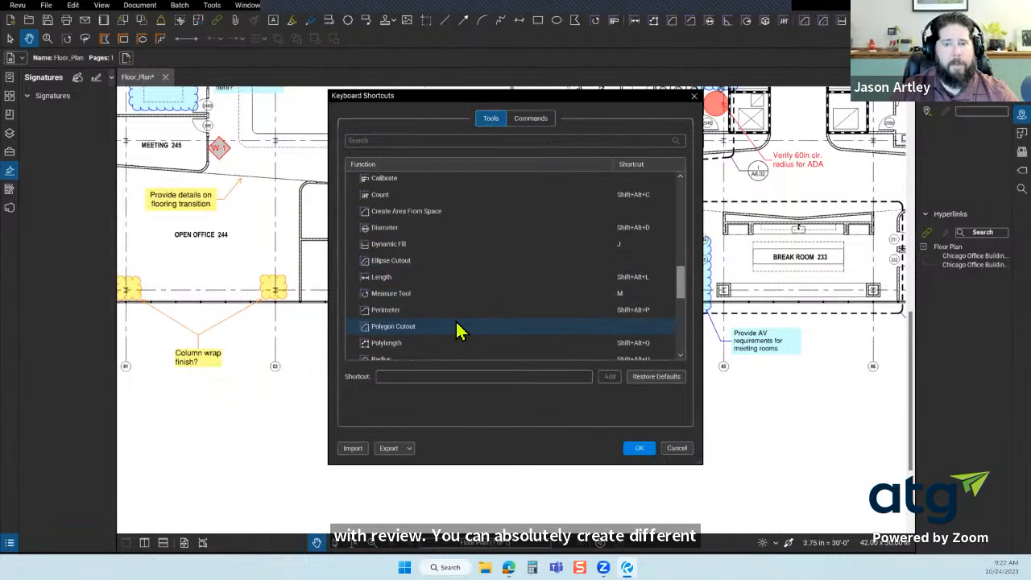
# Check the export options for keyboard shortcuts, look over the tool list again, and leave the settings without saving
pyautogui.click(410, 450)
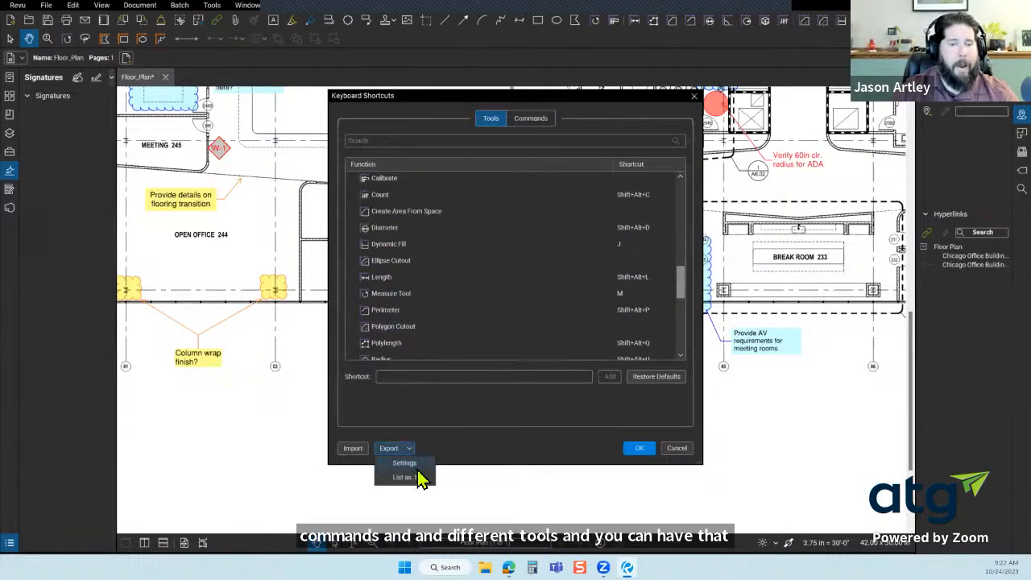
pyautogui.click(471, 416)
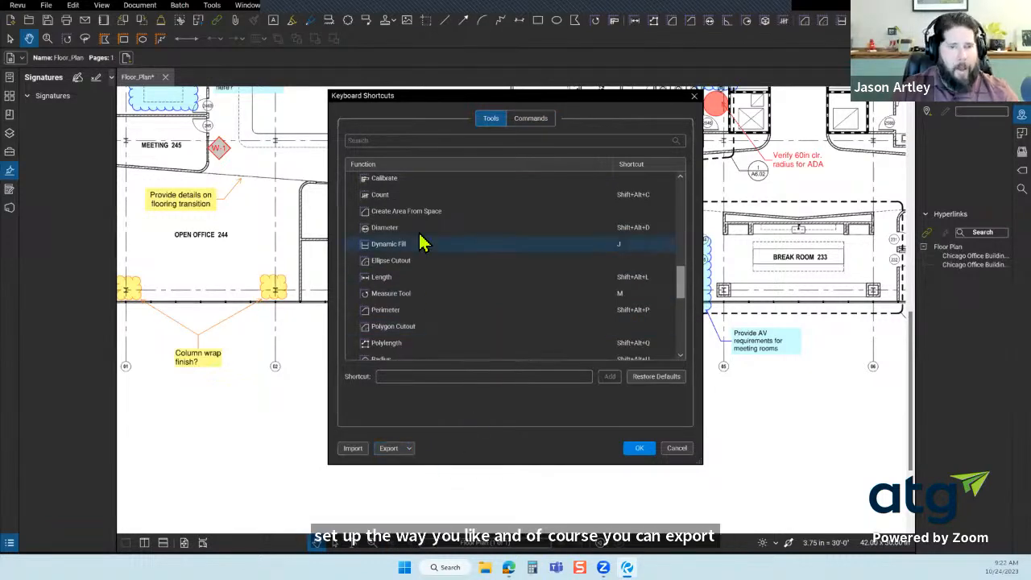
pyautogui.scroll(-6, 484, 345)
pyautogui.scroll(10, 483, 331)
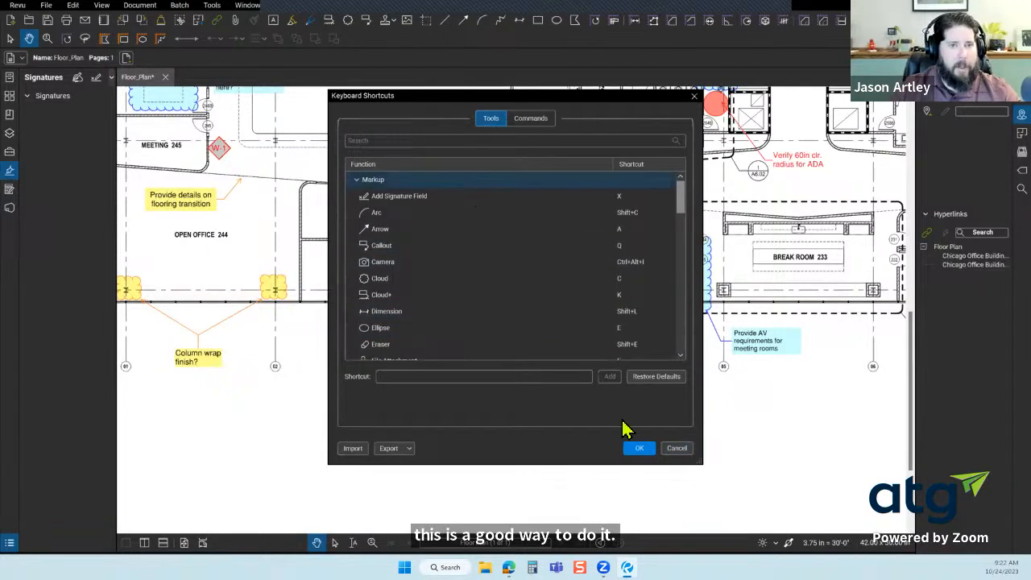
pyautogui.click(676, 449)
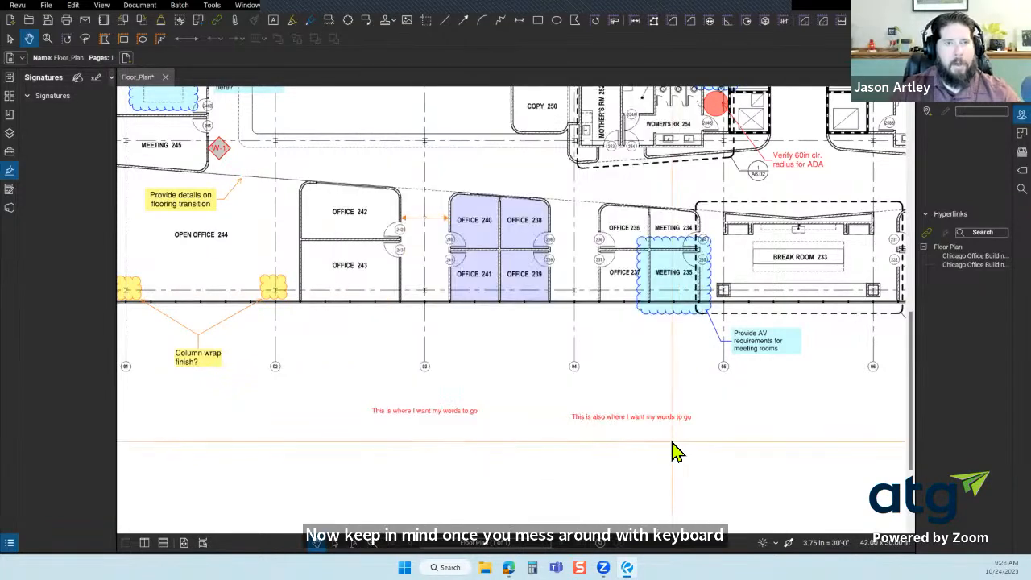
# Open the Keyboard Shortcuts Guide and read through its default shortcuts as far as the Document and Window tables
pyautogui.click(279, 6)
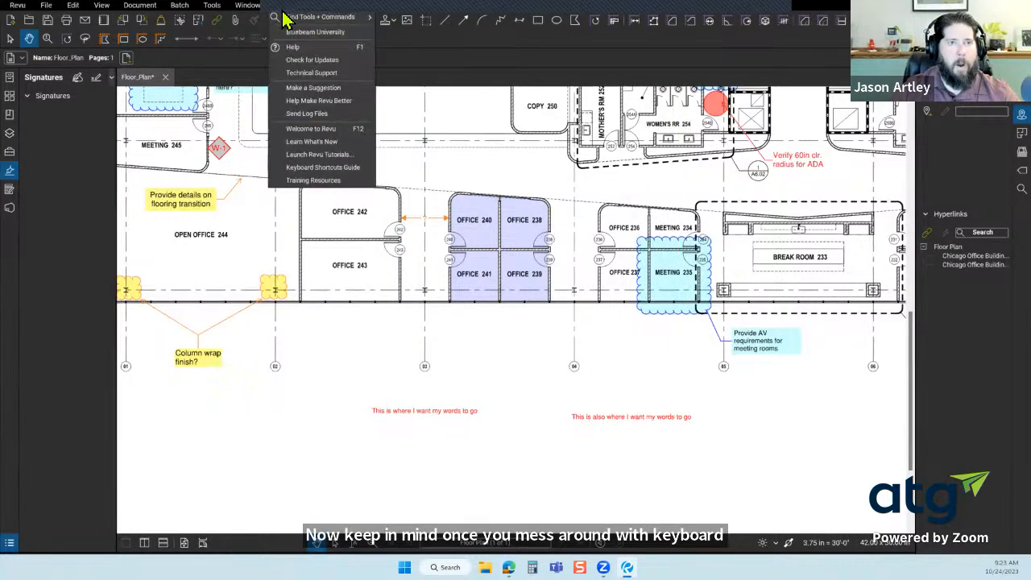
pyautogui.click(335, 169)
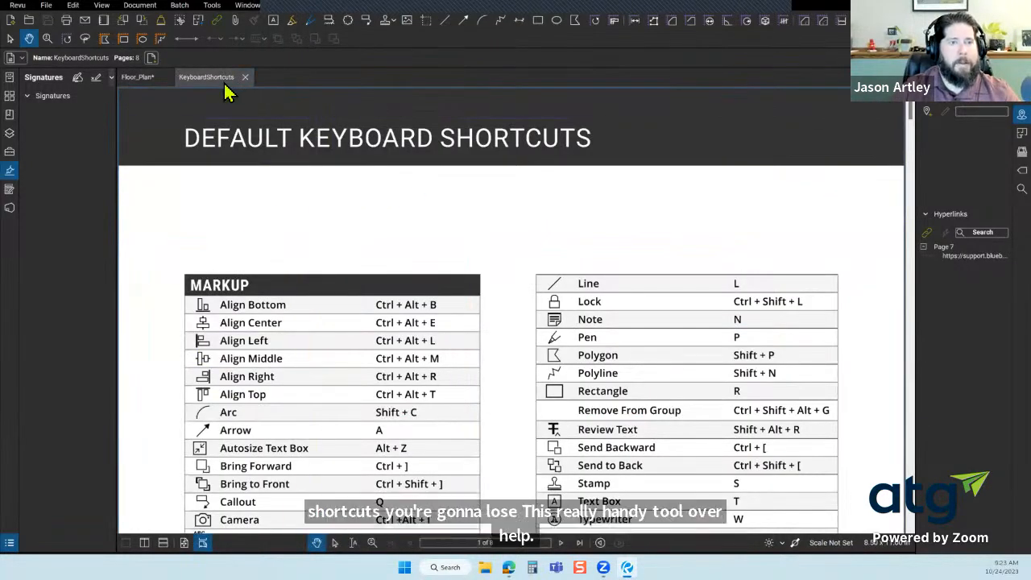
pyautogui.scroll(-5, 520, 323)
pyautogui.scroll(-15, 520, 326)
pyautogui.scroll(-10, 520, 327)
pyautogui.scroll(-4, 516, 323)
pyautogui.scroll(-15, 515, 324)
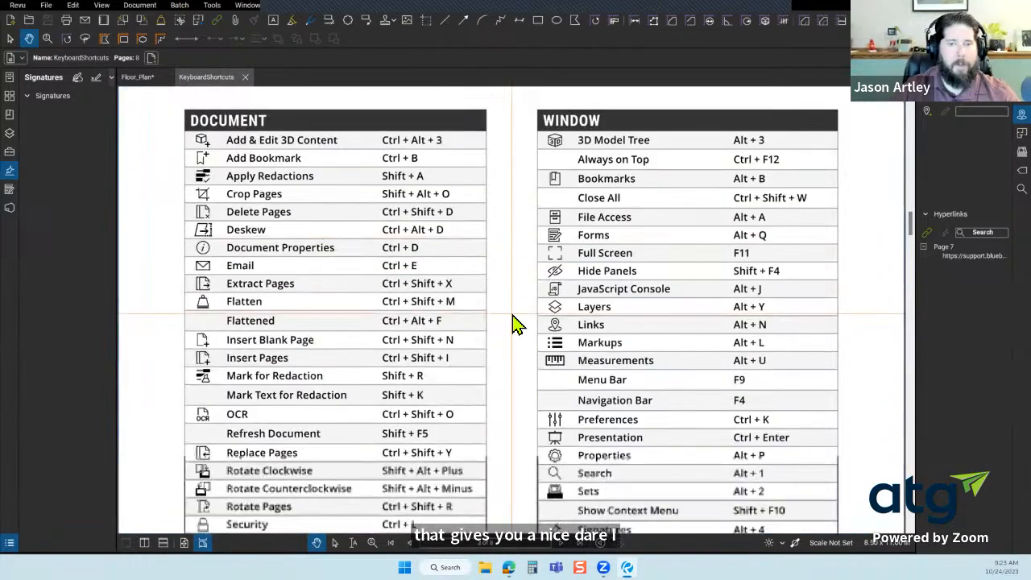
pyautogui.scroll(-1, 516, 325)
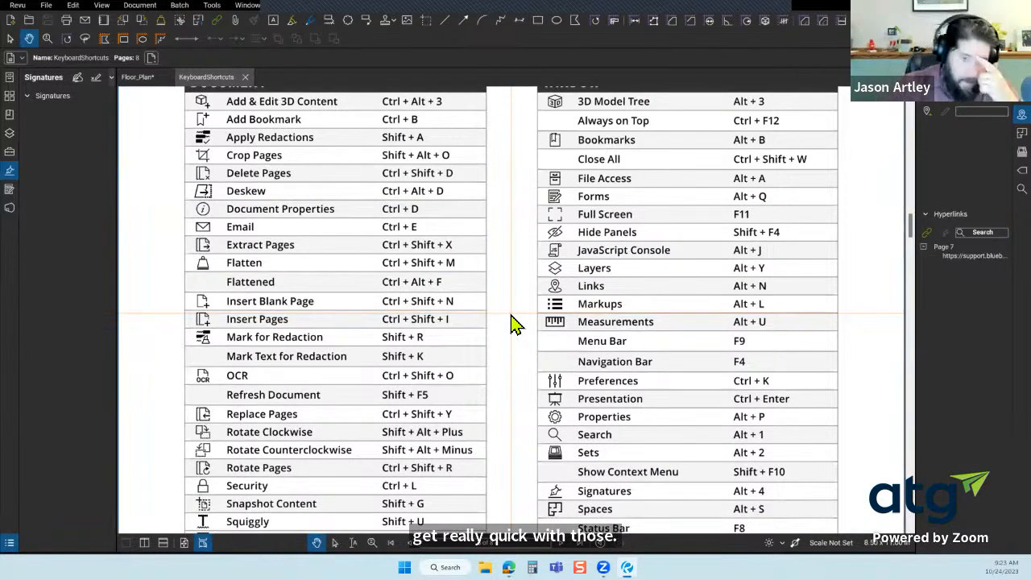
# Try to edit the guide's PDF text by replacing the B in the Add Bookmark shortcut with A
pyautogui.click(72, 5)
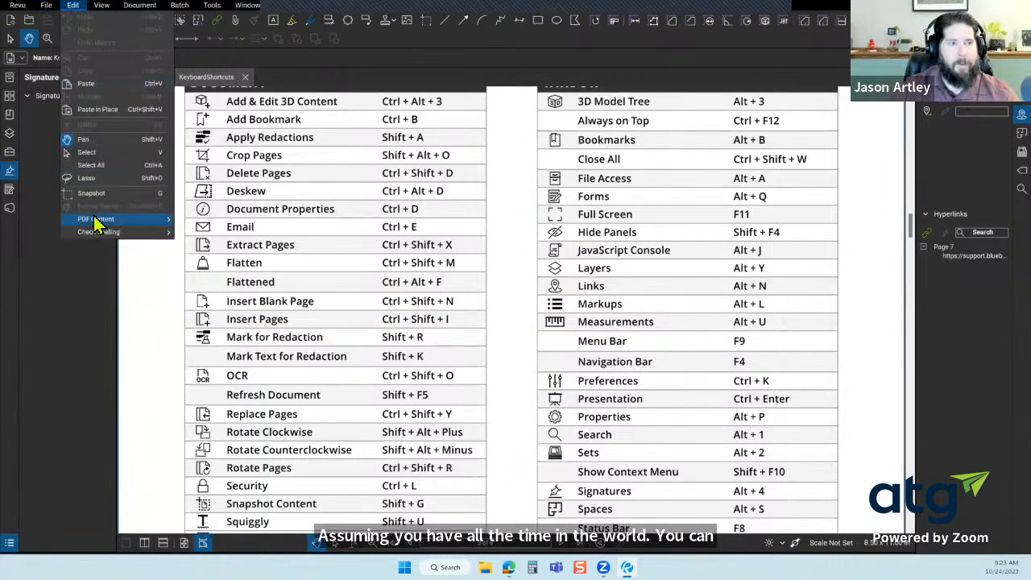
pyautogui.moveTo(105, 227)
pyautogui.click(214, 288)
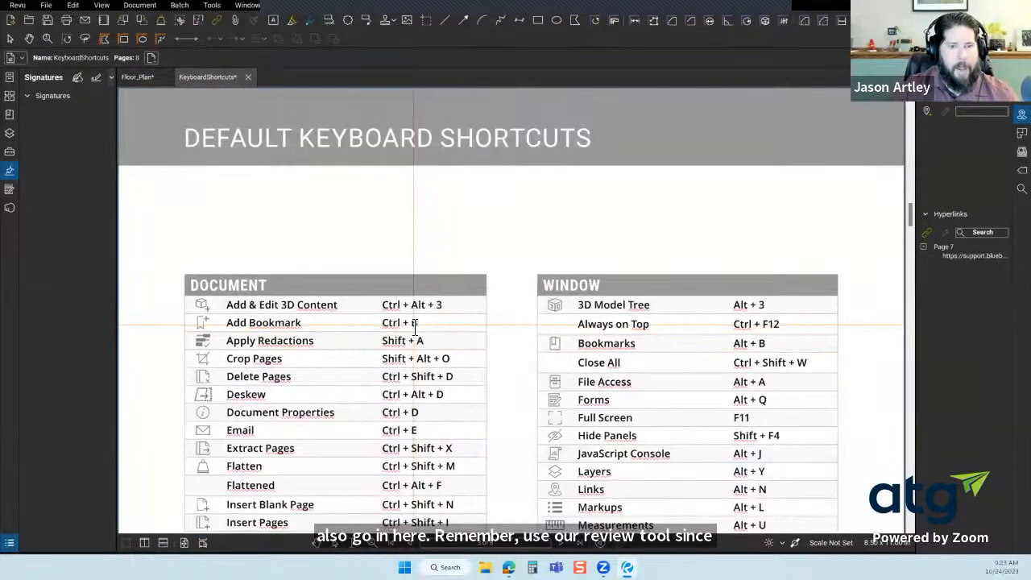
pyautogui.moveTo(415, 324); pyautogui.dragTo(422, 324)
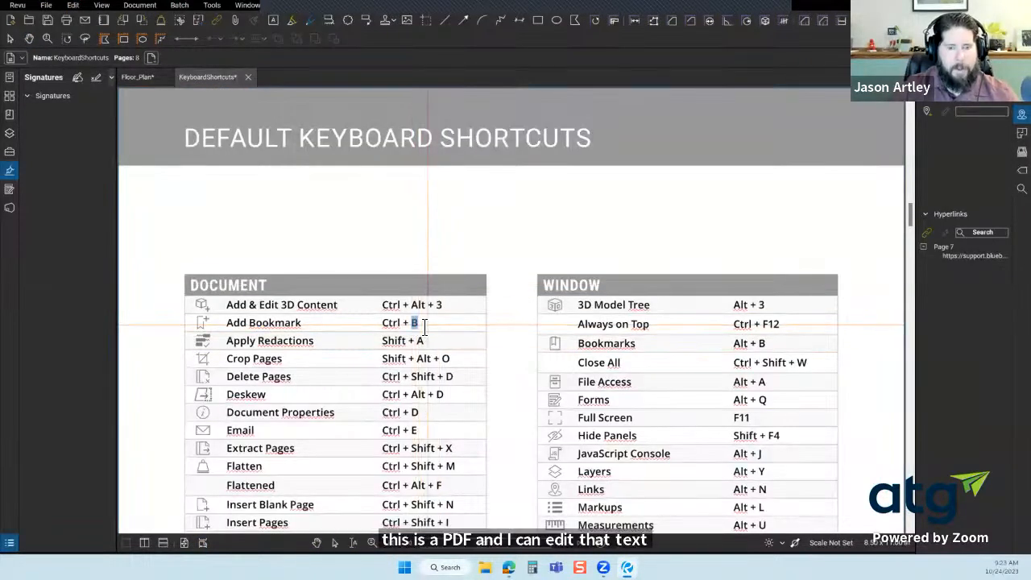
pyautogui.write('A')
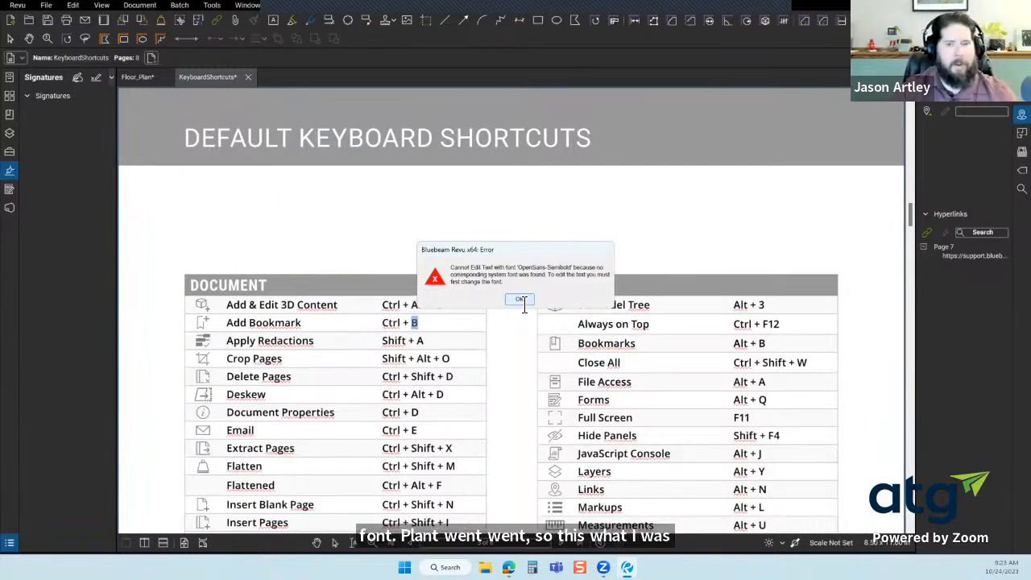
pyautogui.doubleClick(494, 276)
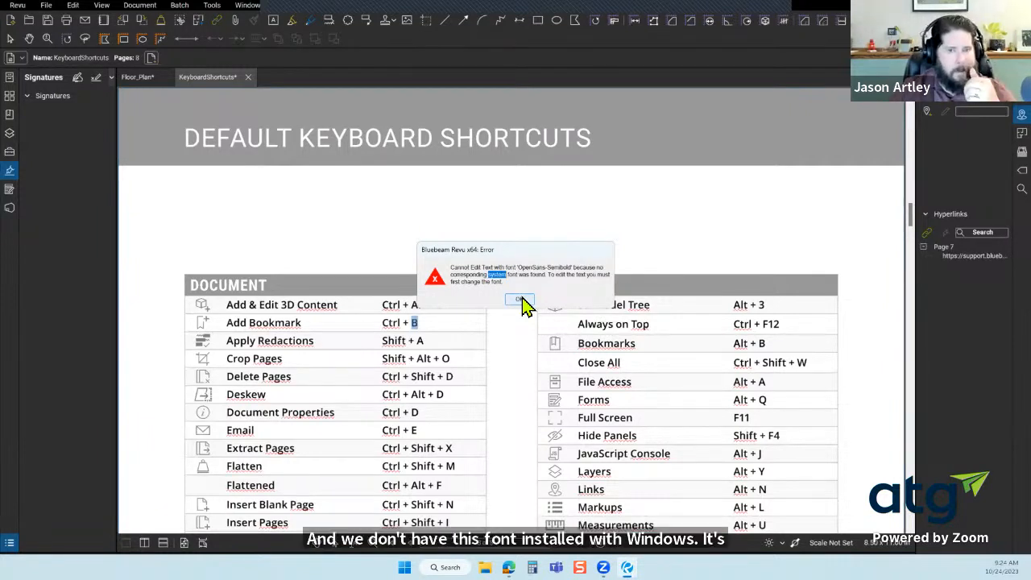
pyautogui.click(521, 302)
# Browse the guide's full pages, including the Mouse Navigation page, and return to the first page of default shortcuts
pyautogui.scroll(-6, 523, 255)
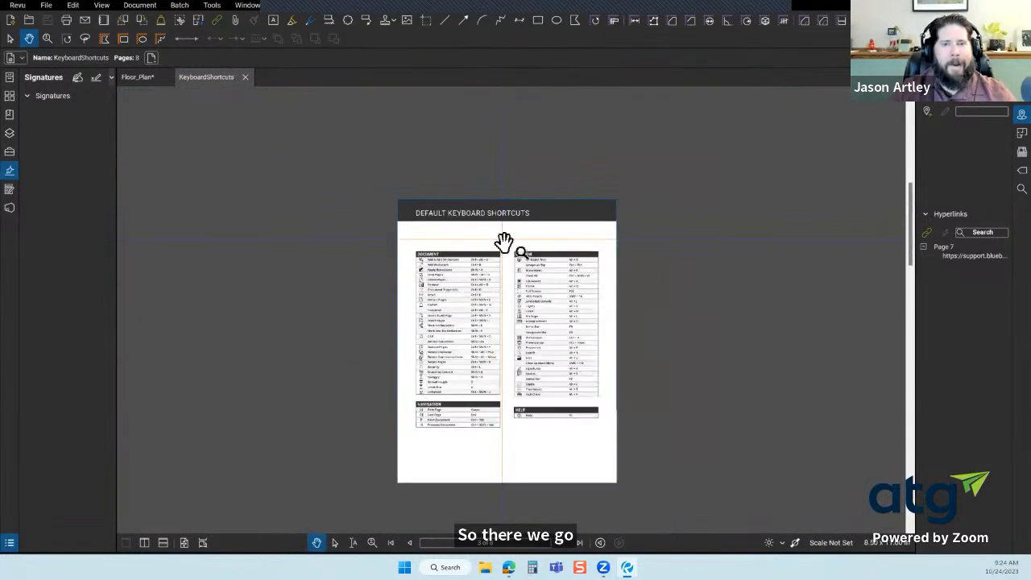
pyautogui.moveTo(511, 414); pyautogui.dragTo(511, 368)
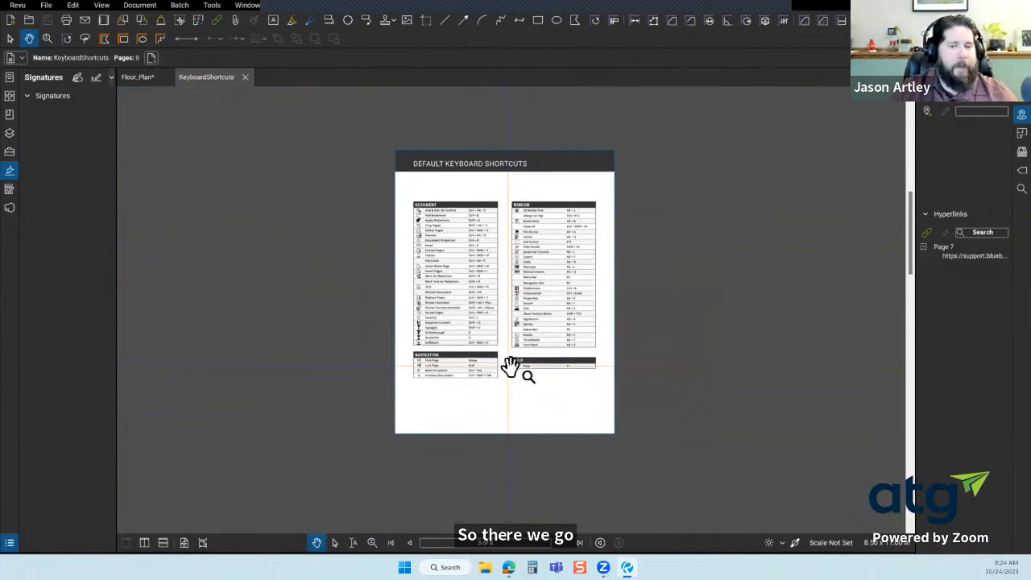
pyautogui.scroll(1, 507, 337)
pyautogui.click(562, 543)
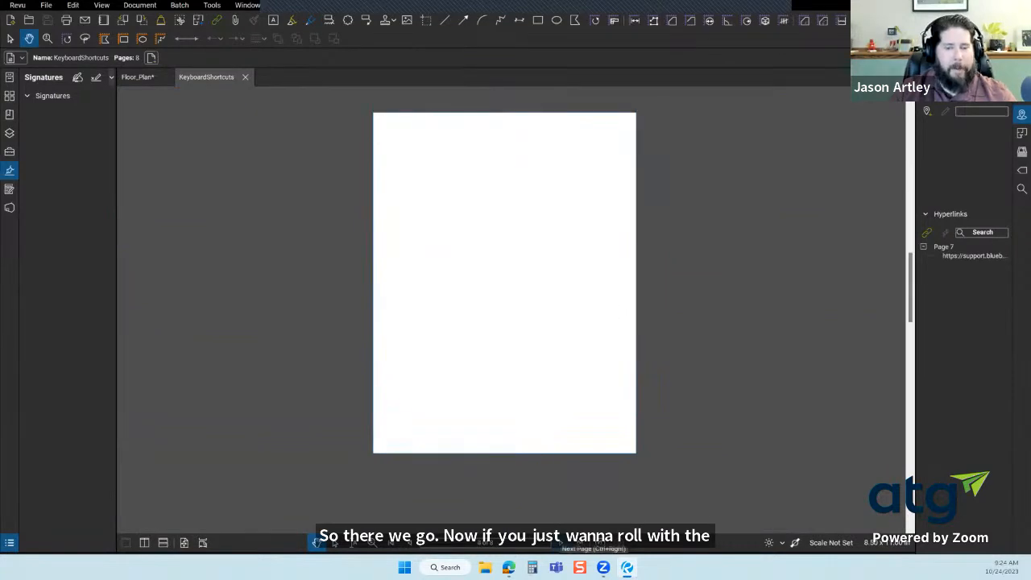
pyautogui.click(561, 543)
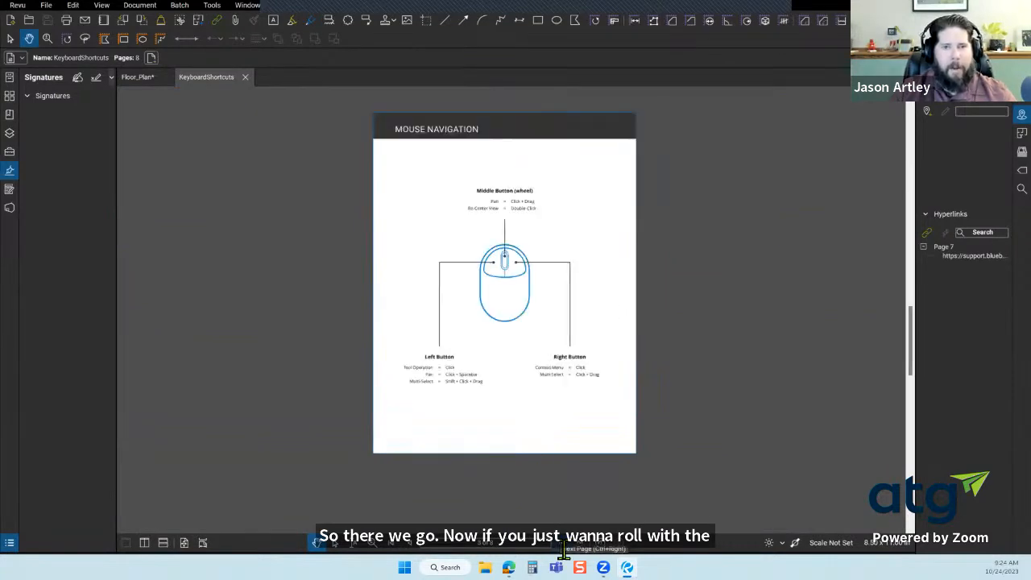
pyautogui.click(409, 547)
pyautogui.click(409, 548)
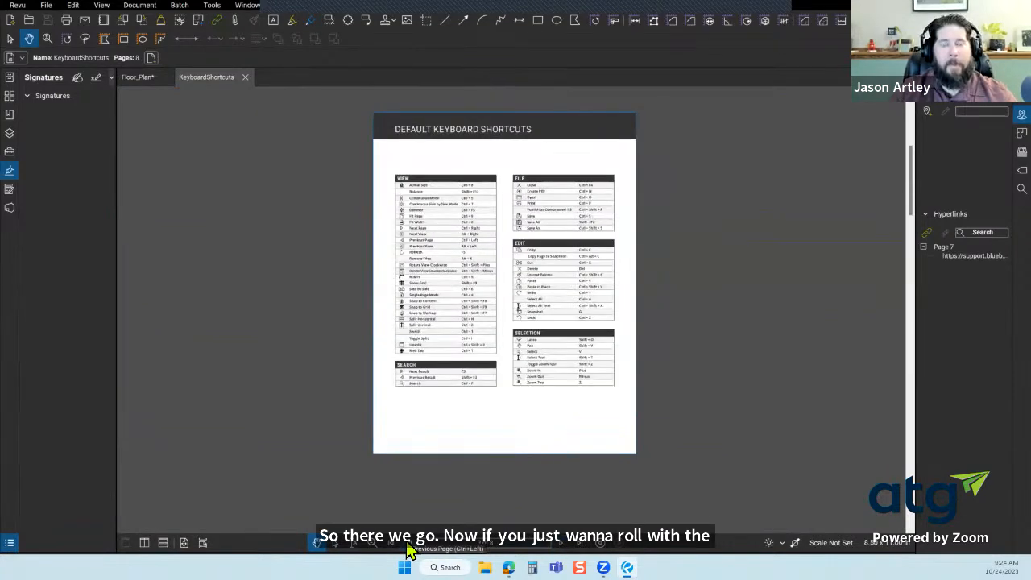
pyautogui.click(410, 548)
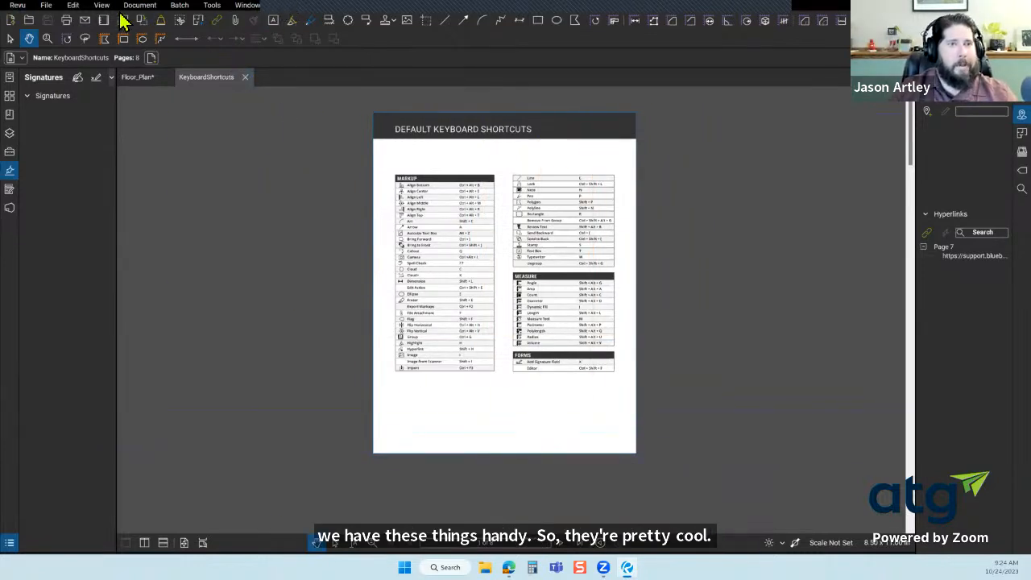
# Recheck where the shortcut settings and the guide are found, and close the KeyboardShortcuts document to return to Floor_Plan
pyautogui.click(17, 6)
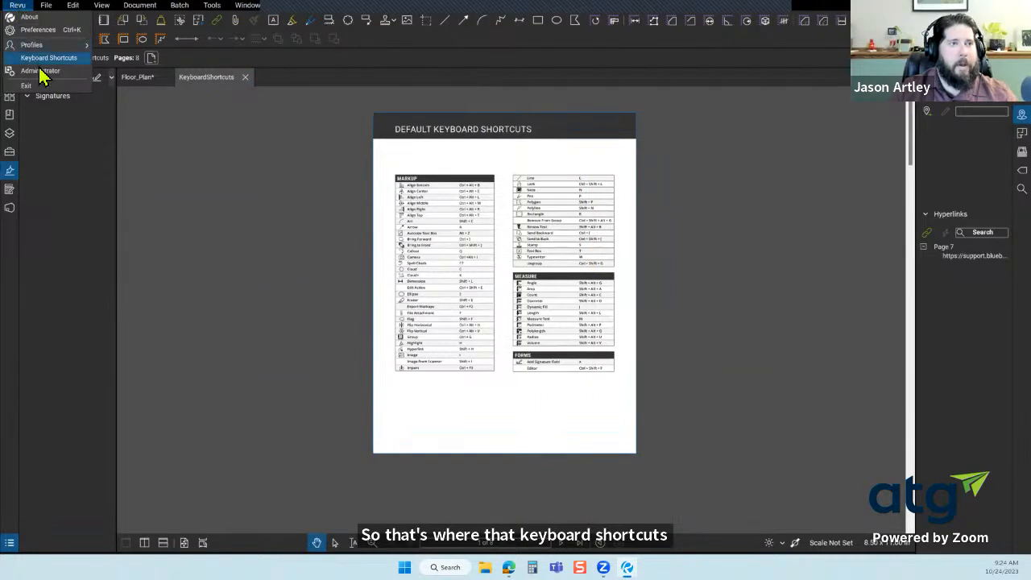
pyautogui.click(18, 8)
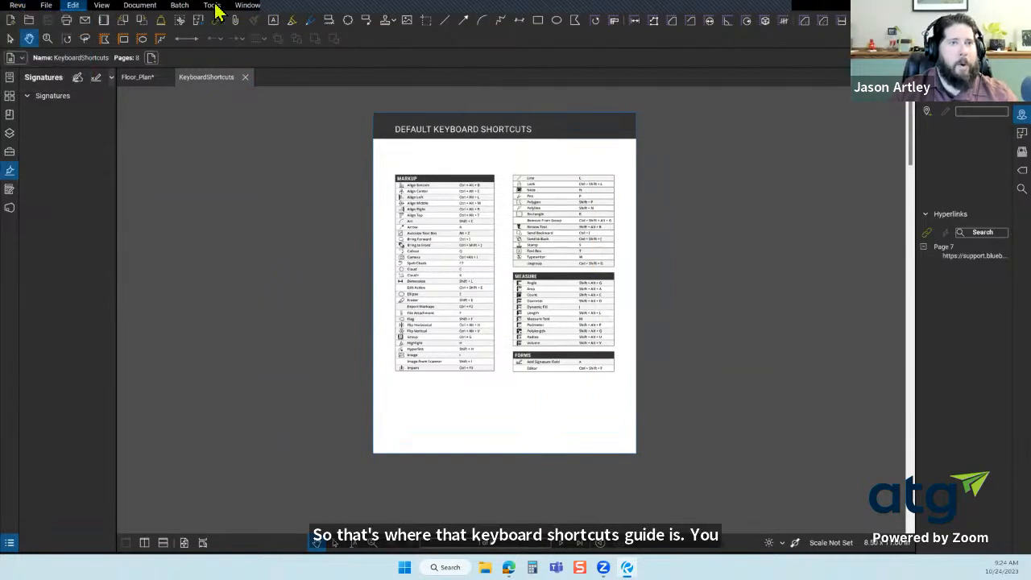
pyautogui.click(216, 10)
pyautogui.moveTo(300, 10)
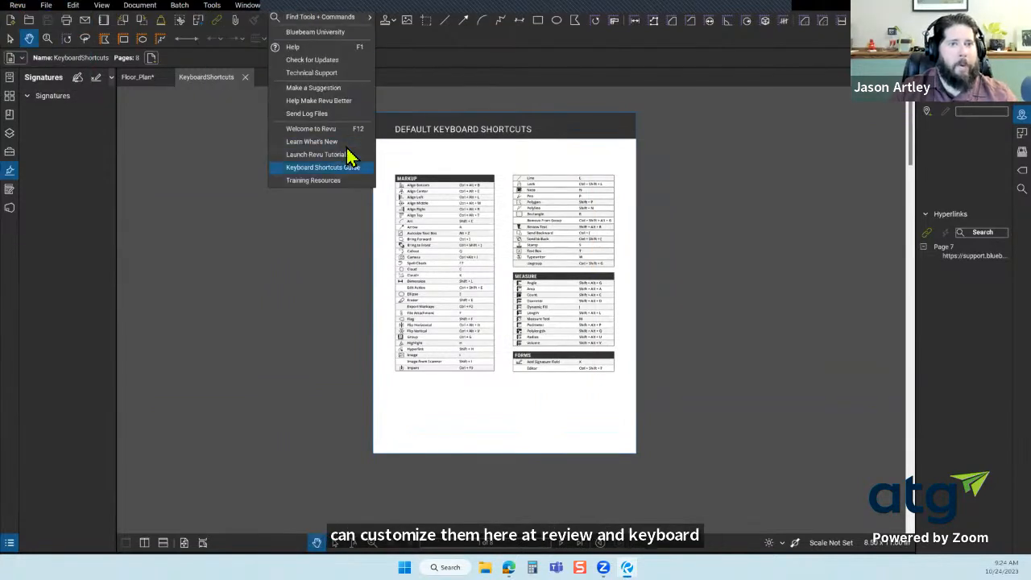
pyautogui.click(245, 76)
pyautogui.click(245, 76)
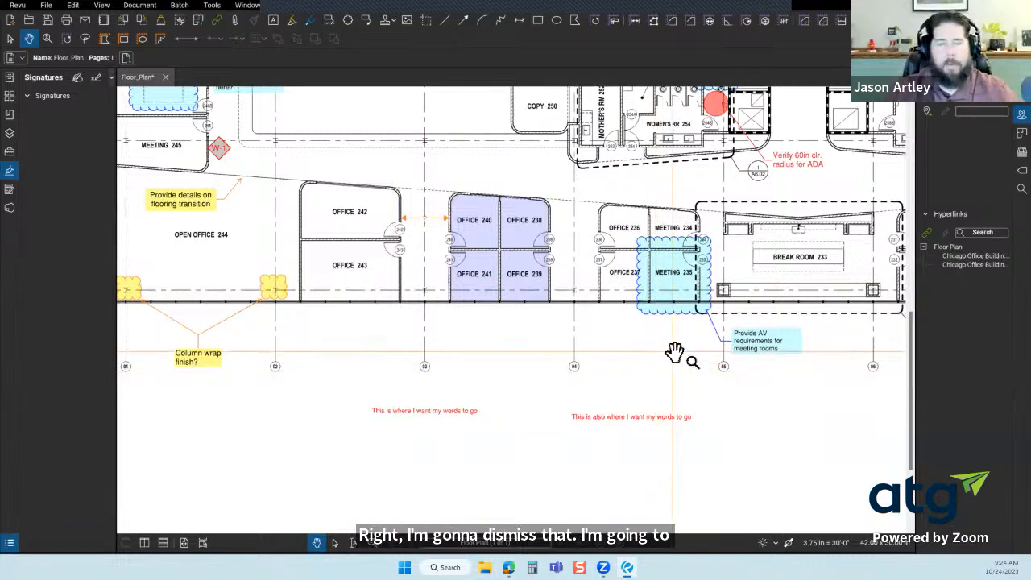
pyautogui.scroll(-2, 622, 346)
pyautogui.scroll(1, 622, 346)
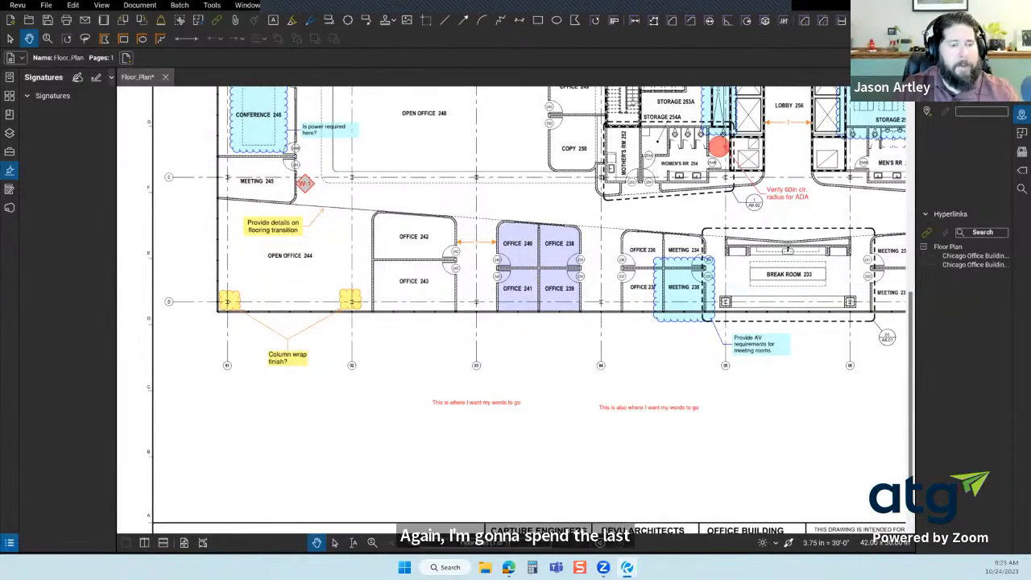
# Show the Markups List beneath the floor plan with more height and hide the panel containing the hyperlinks
pyautogui.click(24, 538)
pyautogui.moveTo(265, 491); pyautogui.dragTo(285, 334)
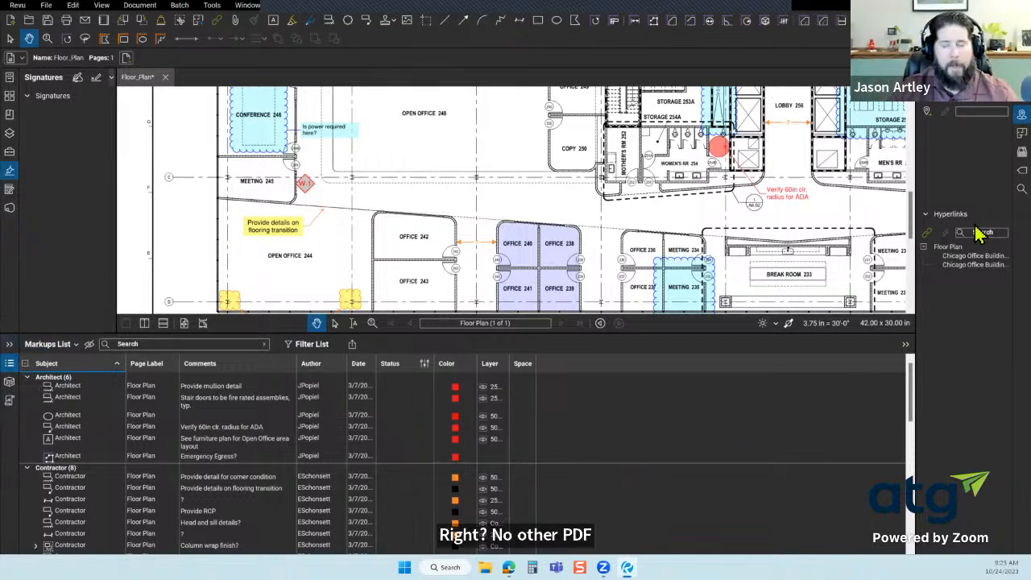
pyautogui.click(1022, 114)
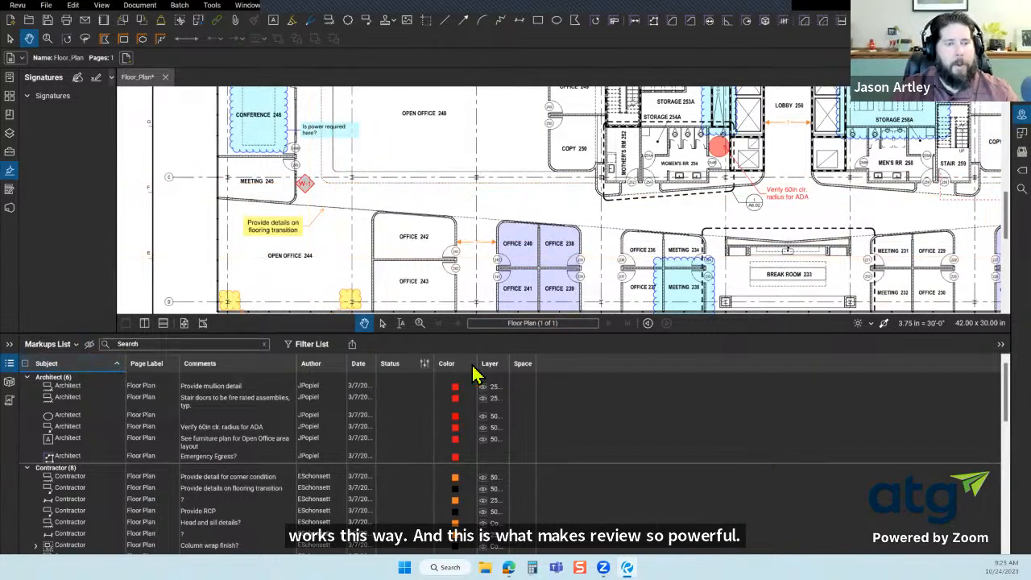
pyautogui.scroll(-3, 272, 281)
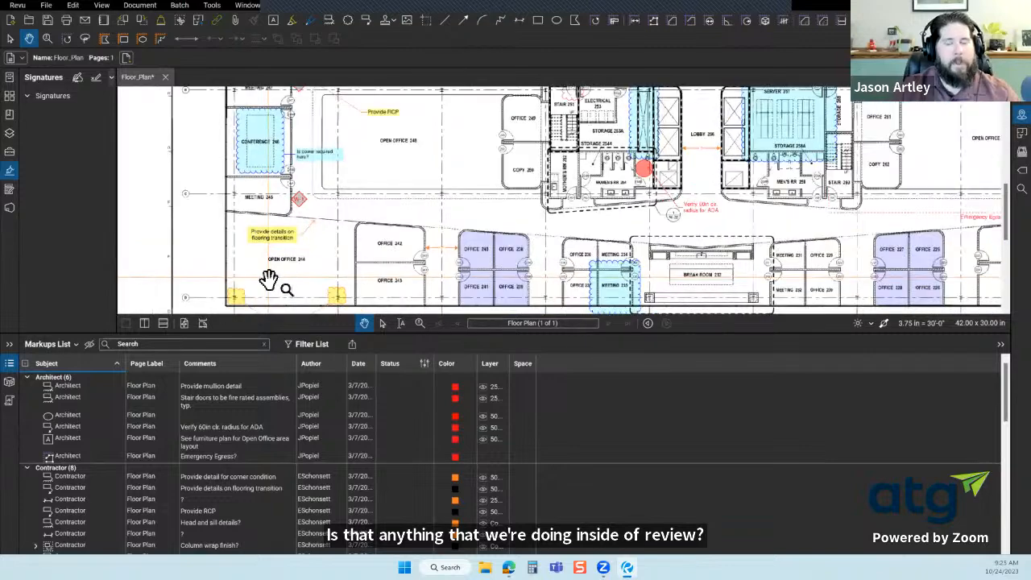
pyautogui.scroll(2, 781, 200)
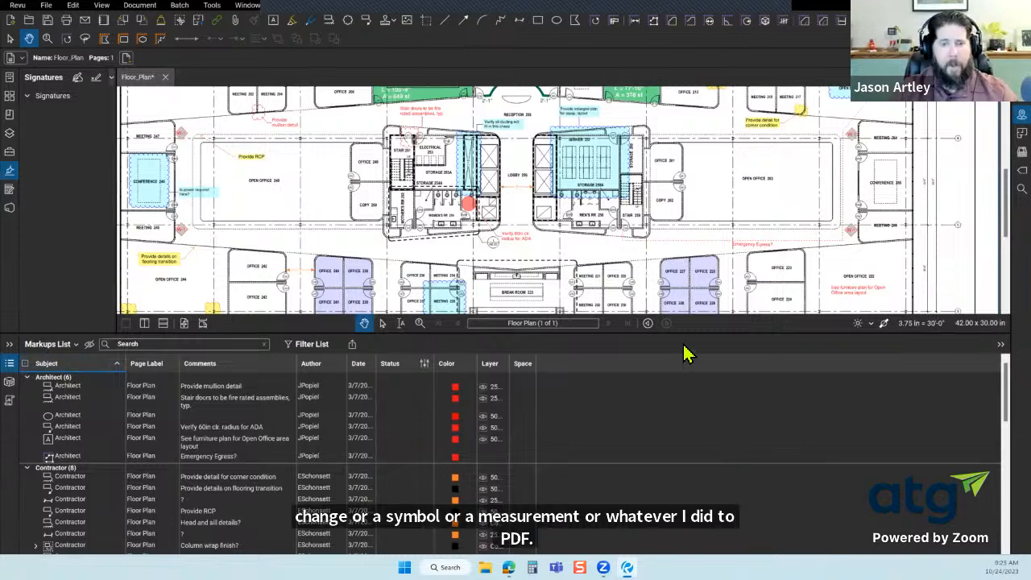
pyautogui.moveTo(686, 335); pyautogui.dragTo(693, 278)
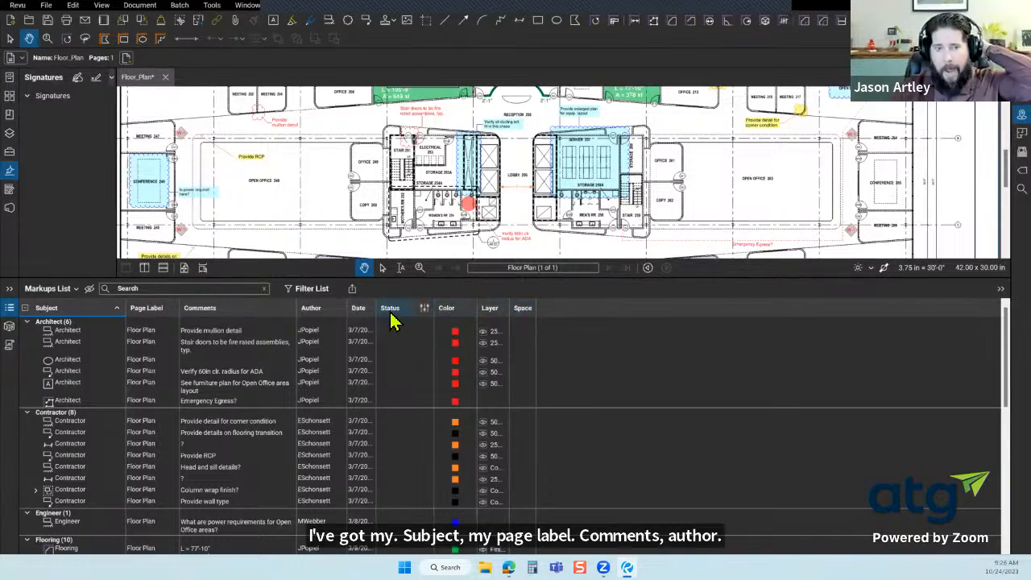
# Move the Status column to the end of the Markups List, after Space, and show the X and Y columns
pyautogui.moveTo(429, 316); pyautogui.dragTo(451, 317)
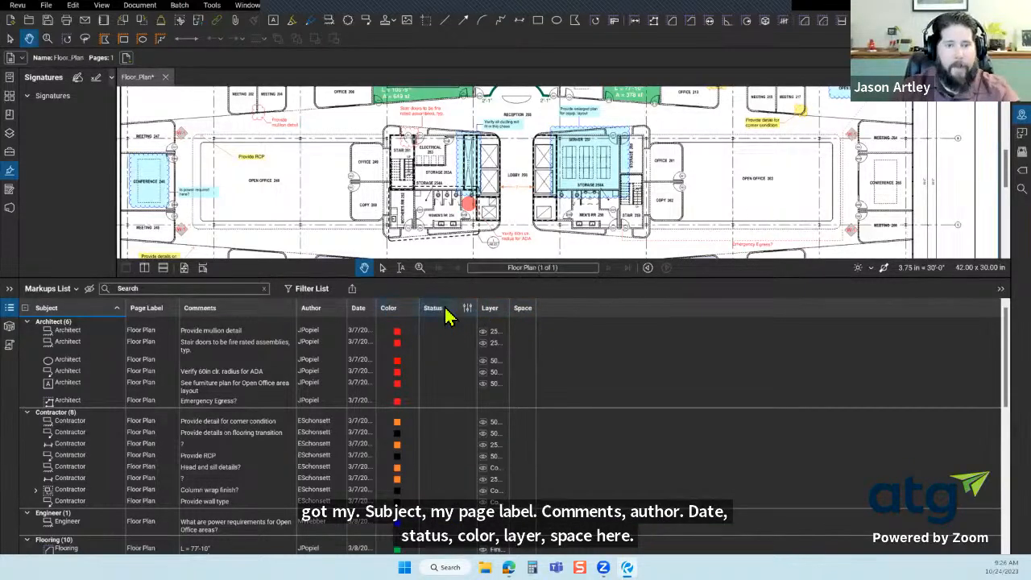
pyautogui.moveTo(569, 320); pyautogui.dragTo(569, 322)
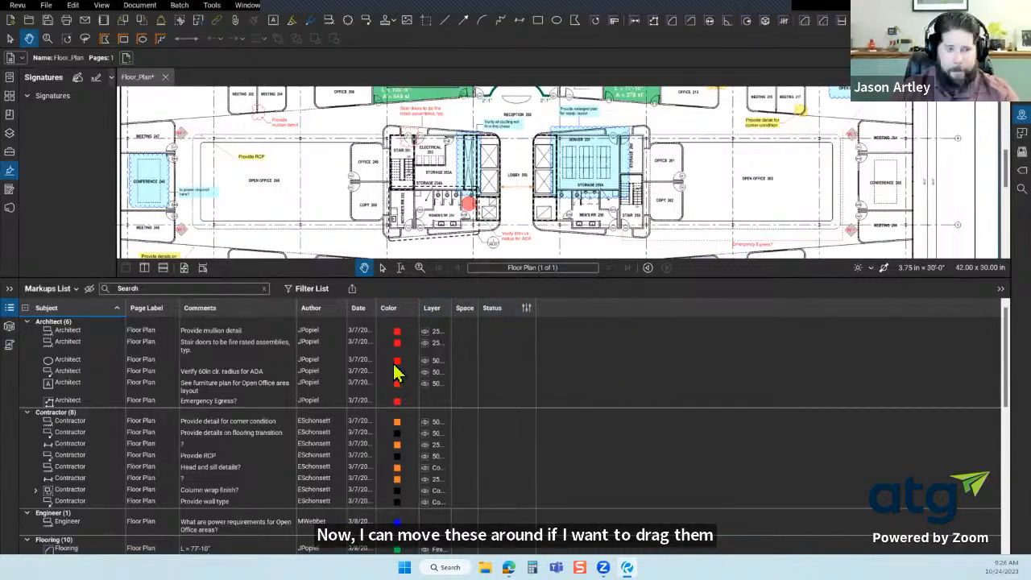
pyautogui.click(57, 295)
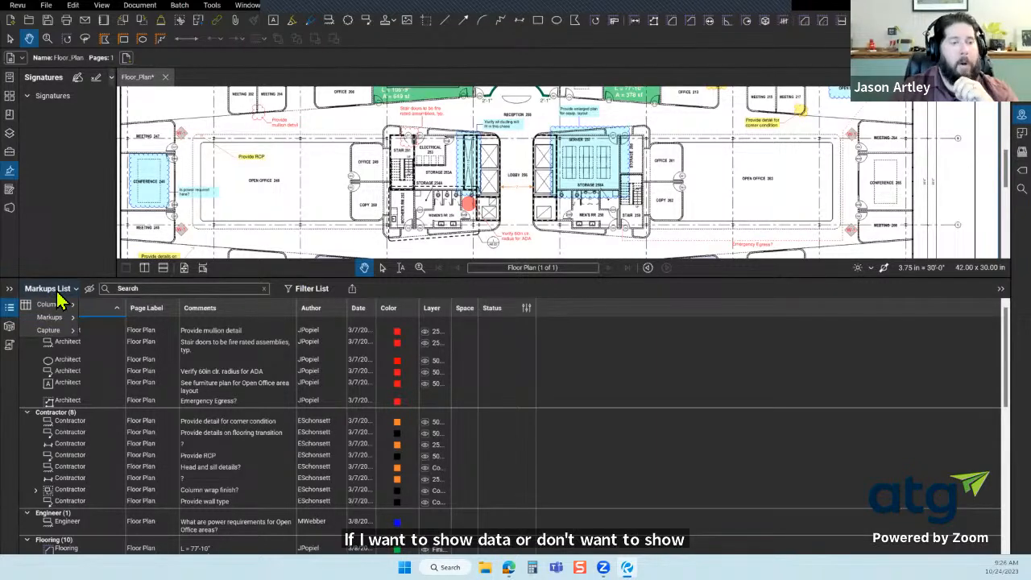
pyautogui.moveTo(64, 304)
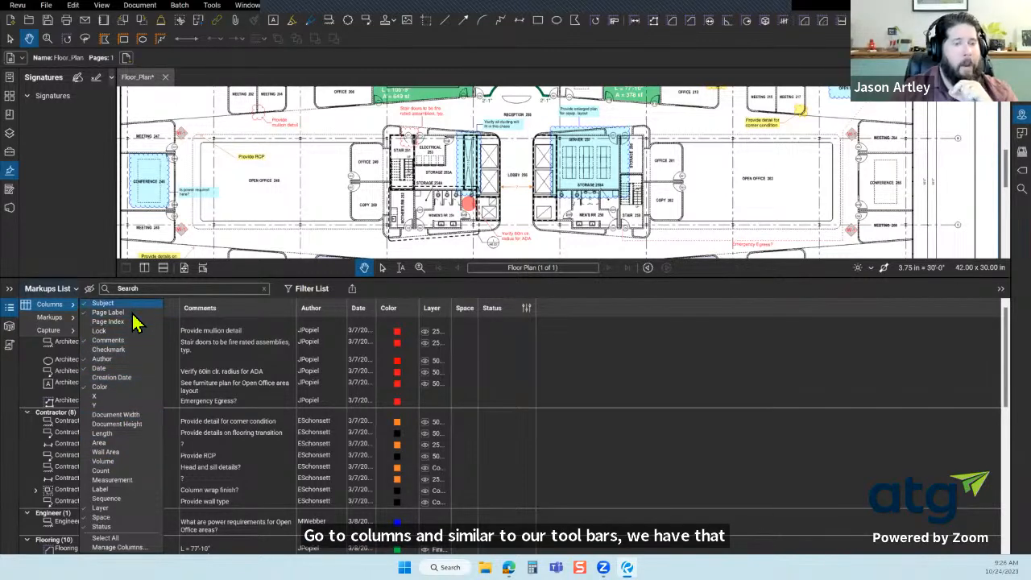
pyautogui.click(115, 398)
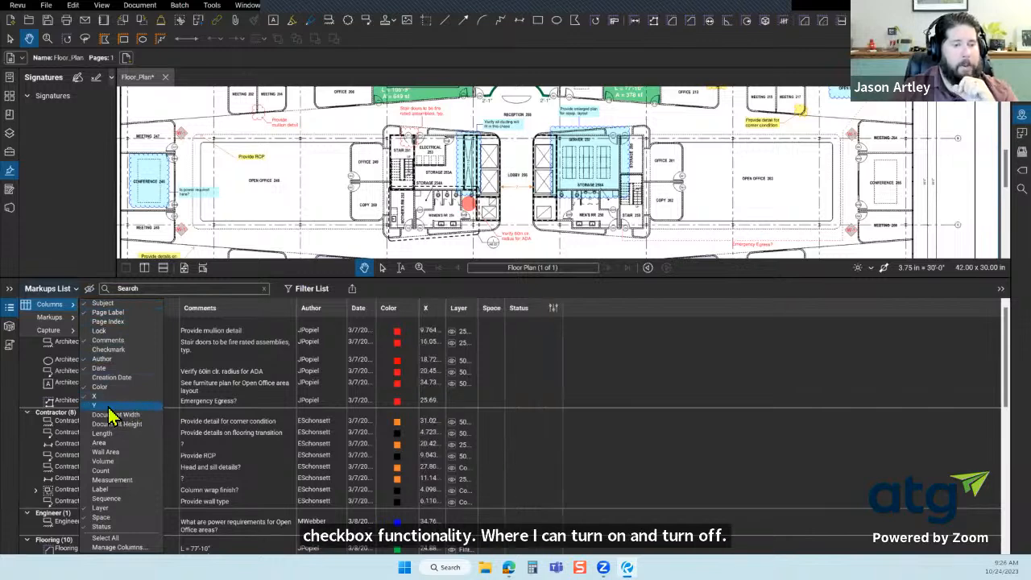
pyautogui.click(113, 407)
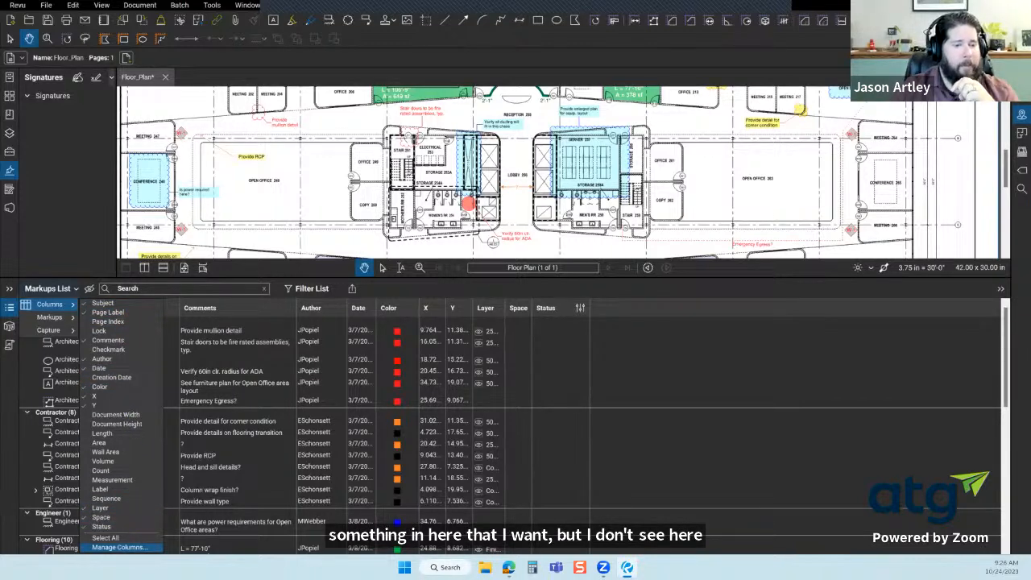
# Open the column management settings and look through the display order of the built-in columns
pyautogui.press('ctrl')
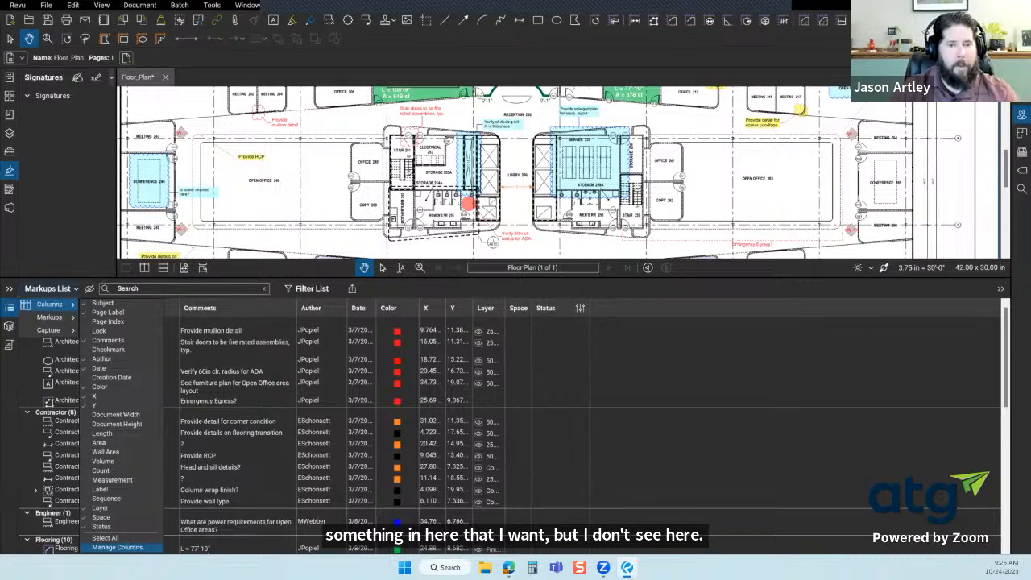
pyautogui.click(119, 547)
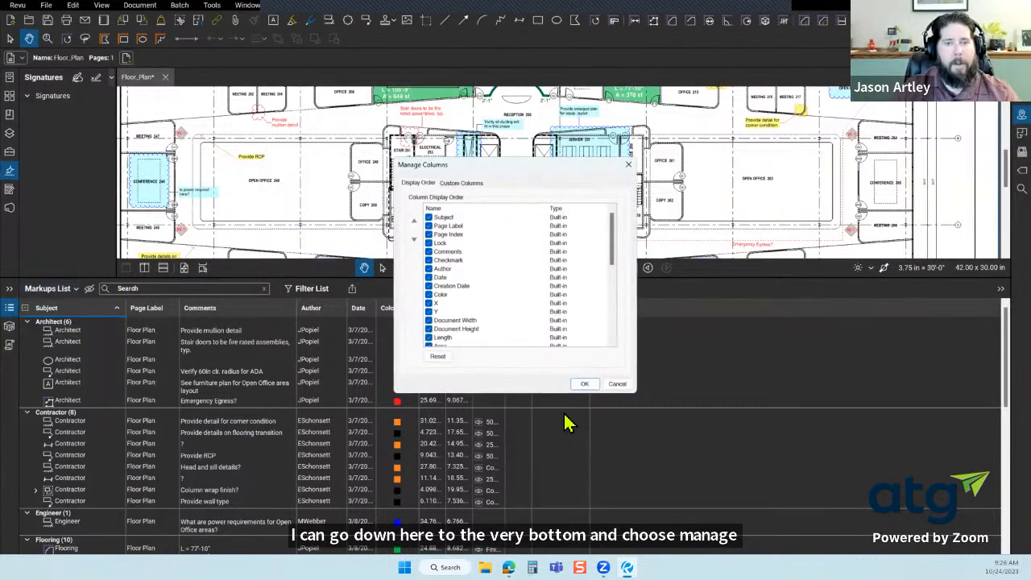
pyautogui.scroll(-8, 527, 262)
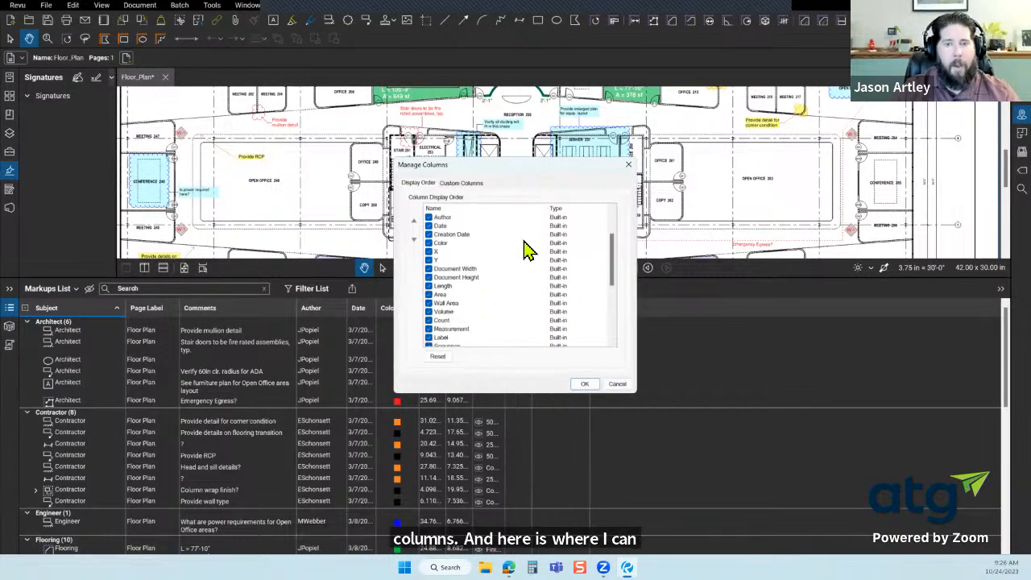
pyautogui.scroll(4, 514, 325)
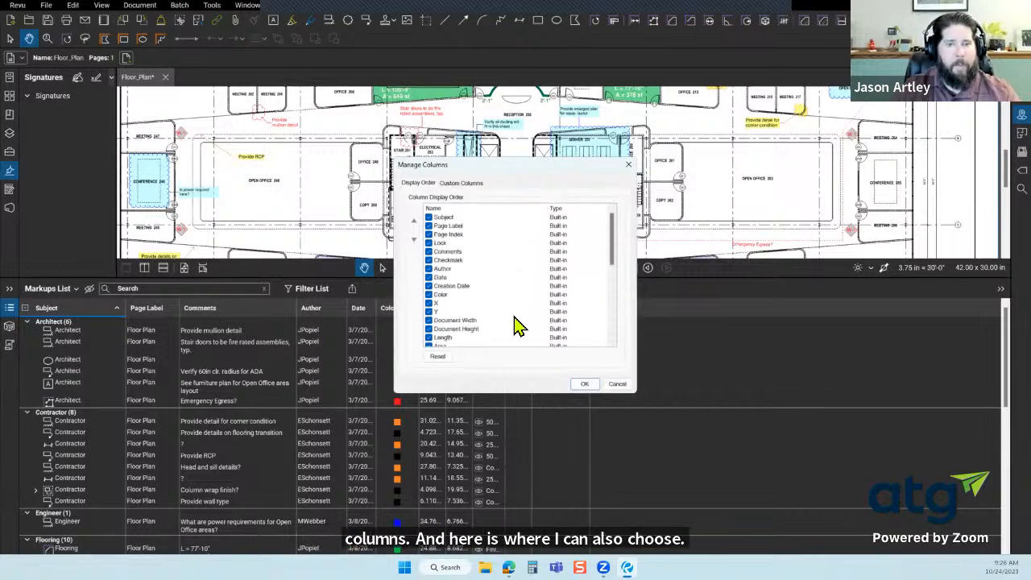
pyautogui.scroll(3, 514, 324)
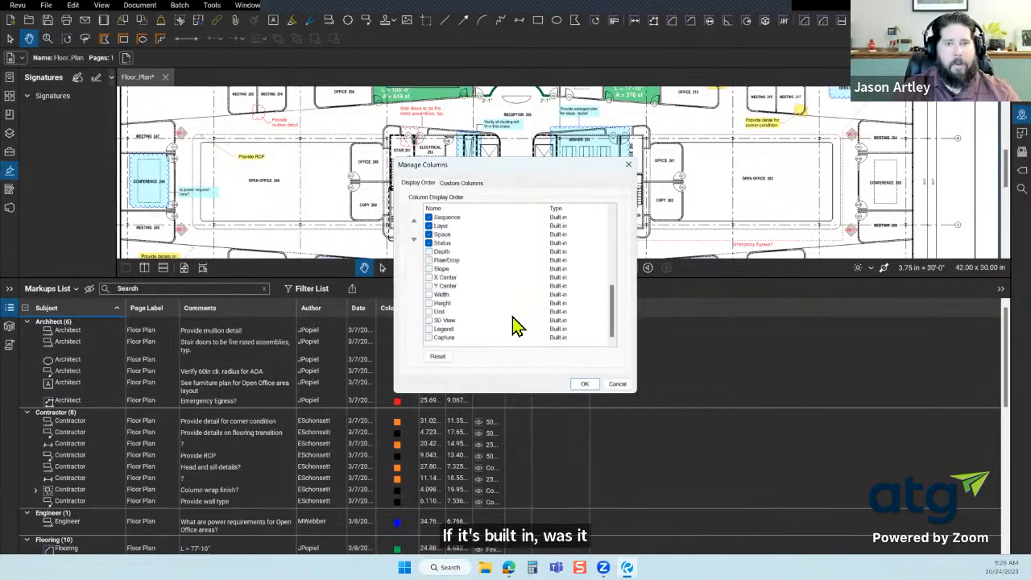
# Create a custom column named Material and set its type to Choice
pyautogui.click(458, 184)
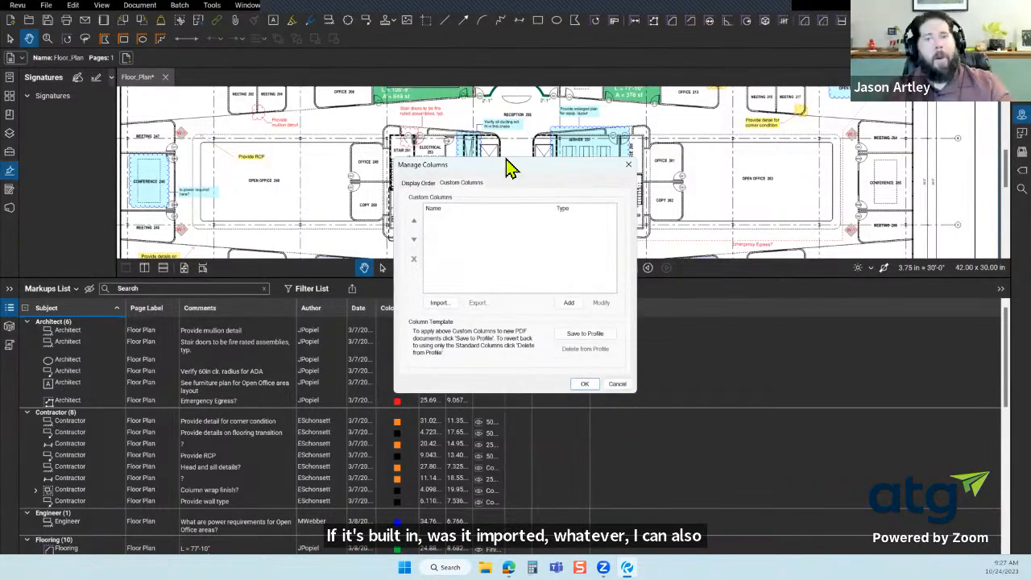
pyautogui.moveTo(503, 165); pyautogui.dragTo(508, 164)
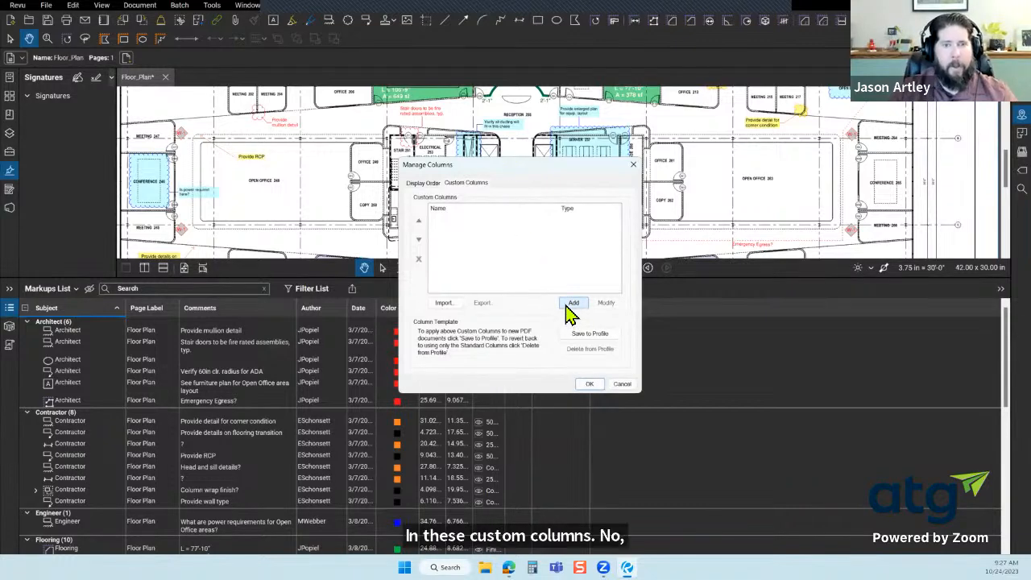
pyautogui.click(573, 304)
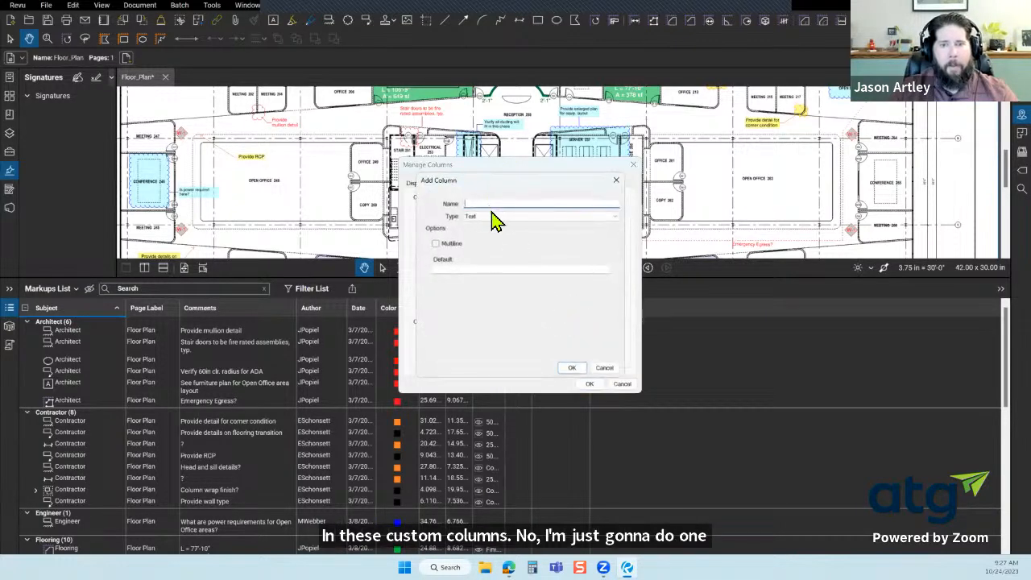
pyautogui.write('Mat')
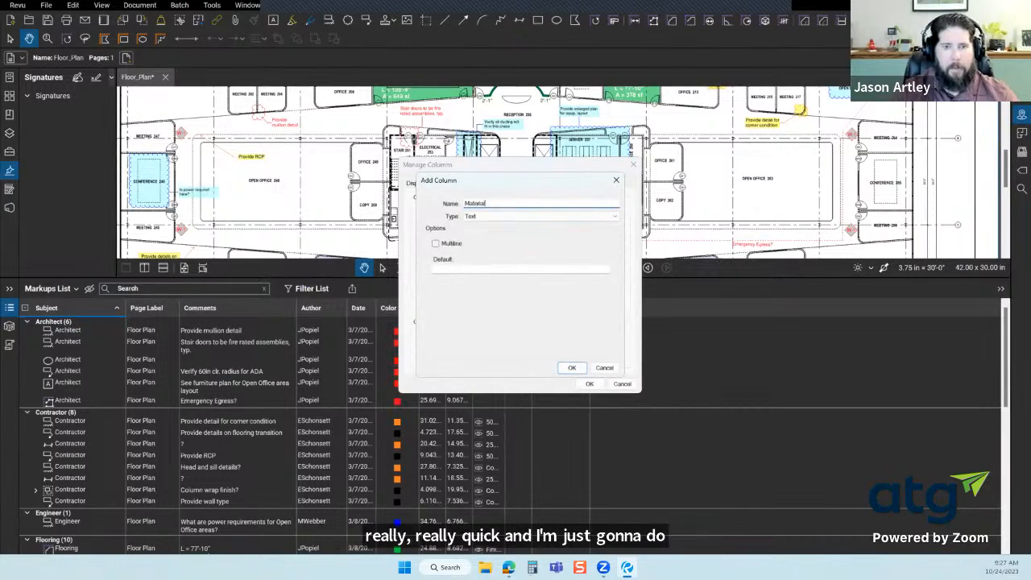
pyautogui.write('erial')
pyautogui.click(500, 216)
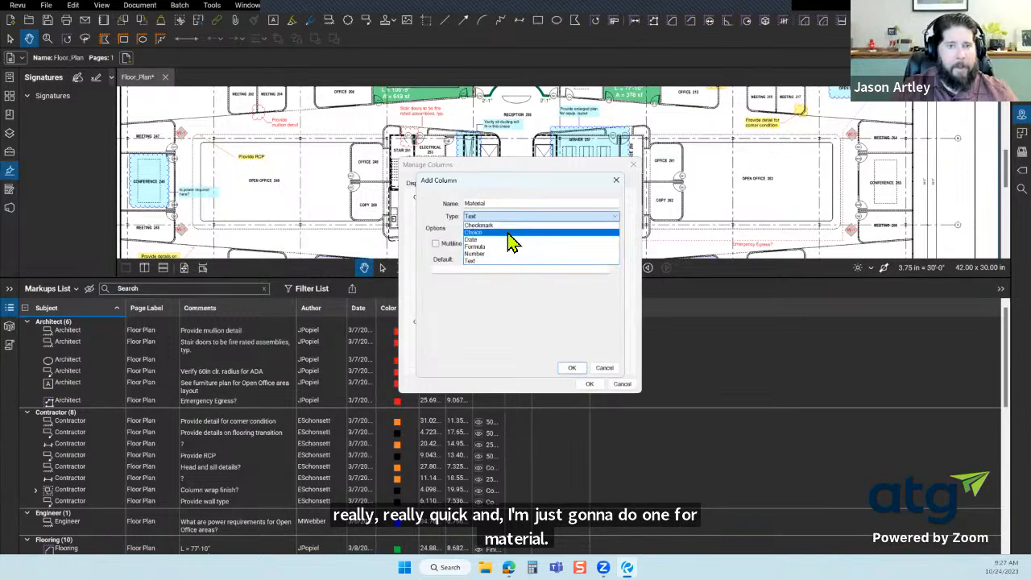
pyautogui.click(508, 233)
# Add the choice item Carpet to the Material column with an assigned numeric value of 1.50
pyautogui.click(566, 343)
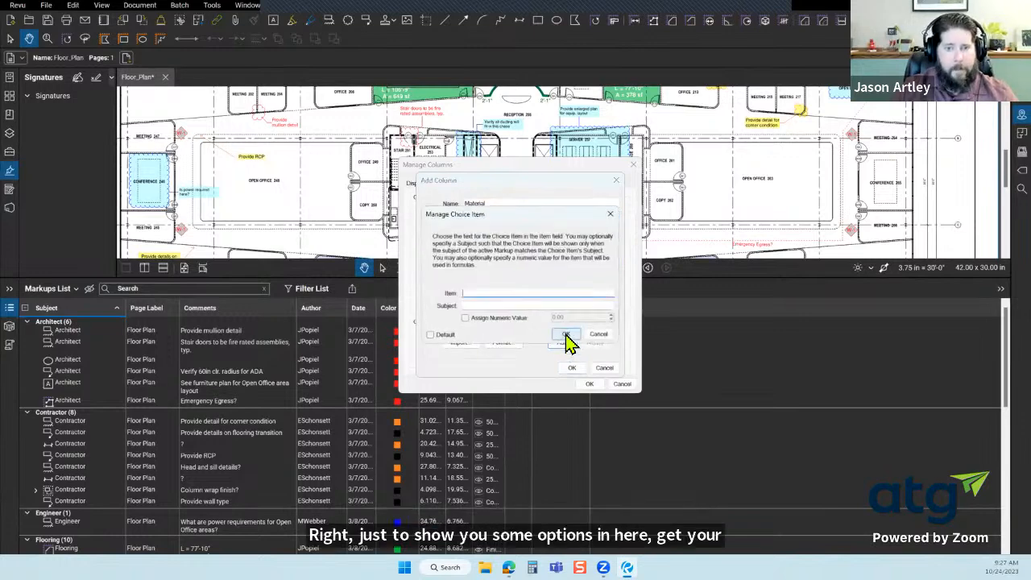
pyautogui.write('Carpet')
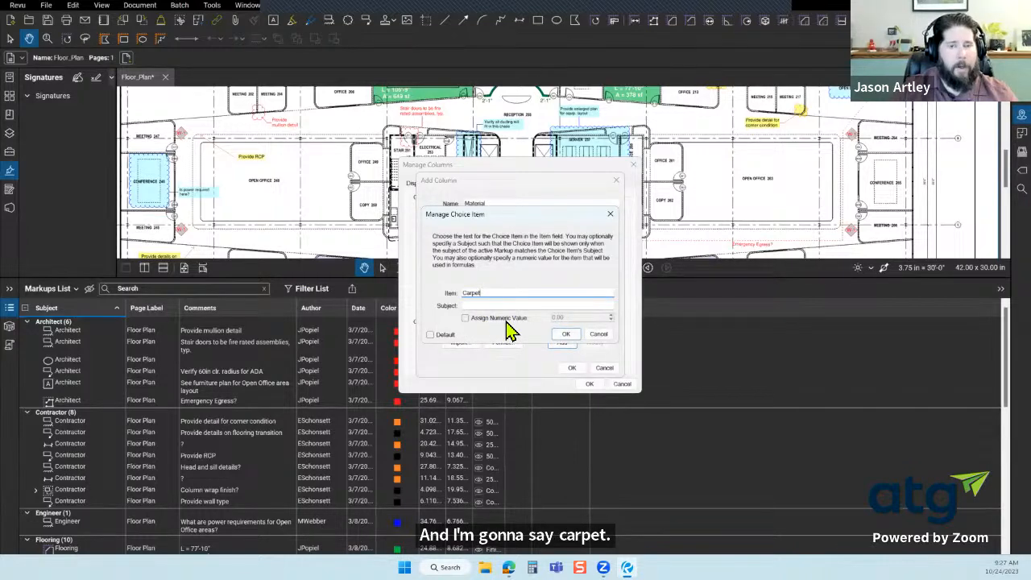
pyautogui.click(506, 320)
pyautogui.moveTo(578, 320); pyautogui.dragTo(532, 319)
pyautogui.write('1.50')
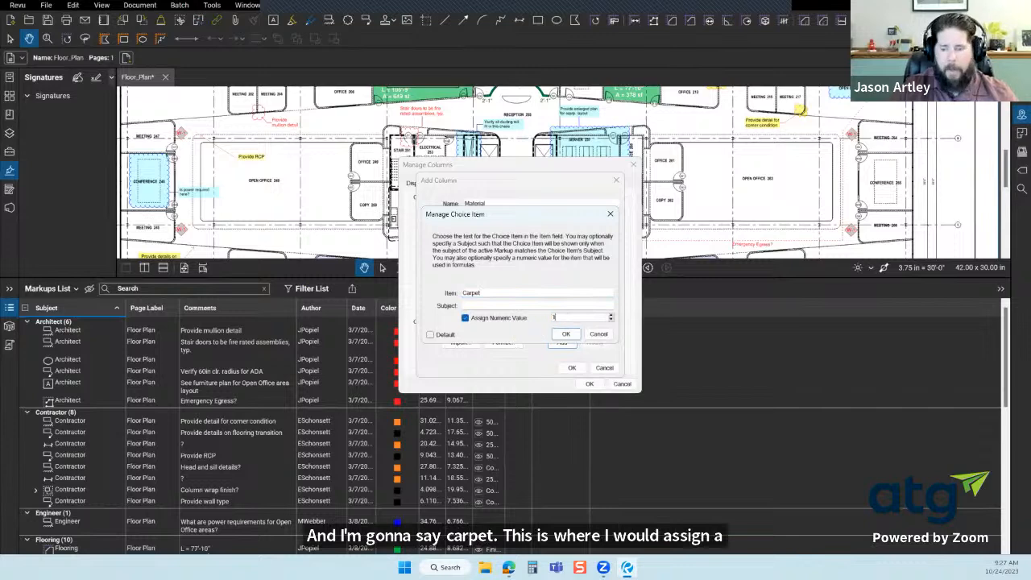
pyautogui.click(566, 336)
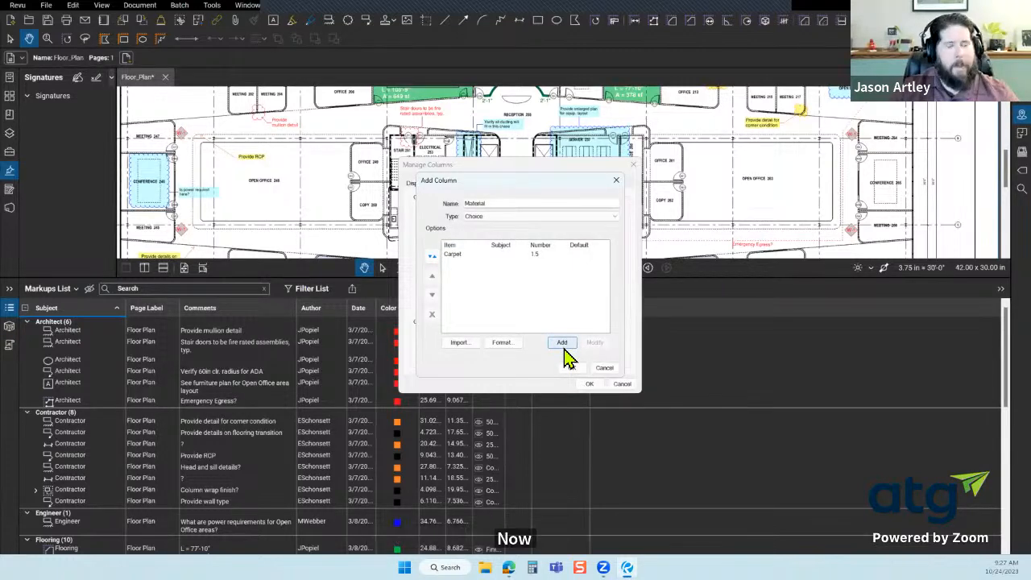
# Add the choice item Tile with a numeric value of 4.50 and accept the Material column
pyautogui.click(563, 343)
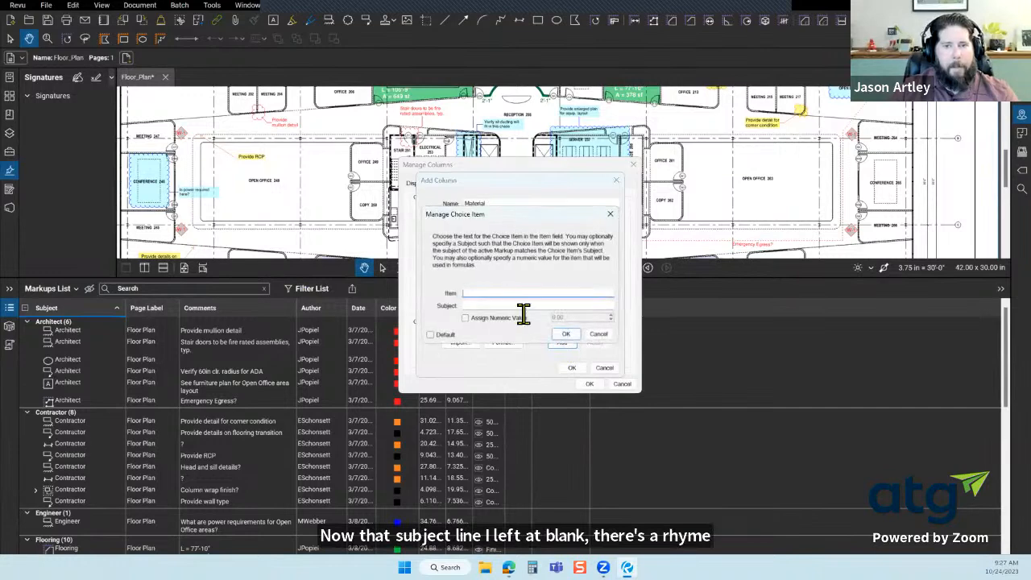
pyautogui.write('Tile')
pyautogui.click(466, 318)
pyautogui.moveTo(574, 321); pyautogui.dragTo(518, 320)
pyautogui.write('4.50')
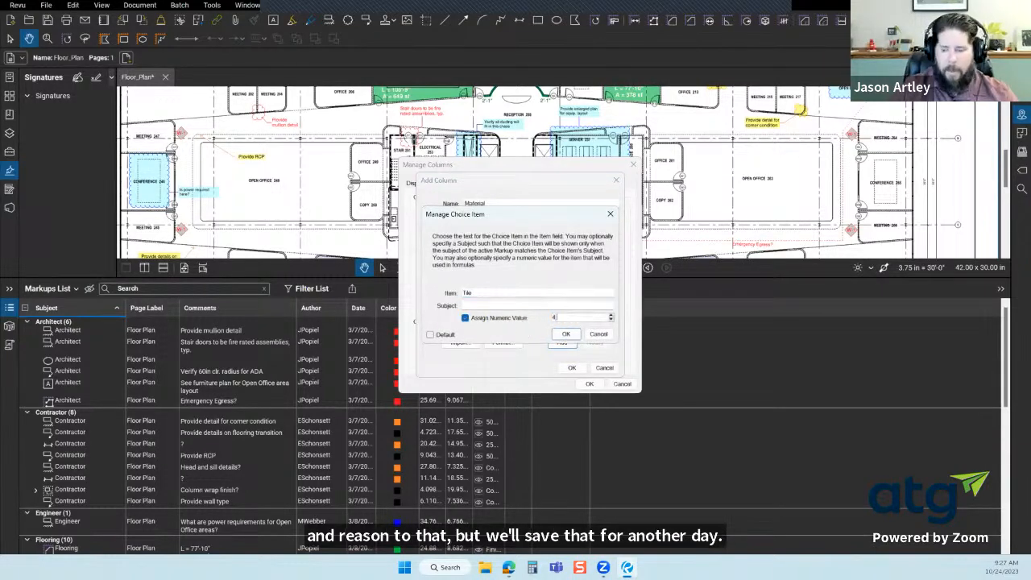
pyautogui.click(566, 336)
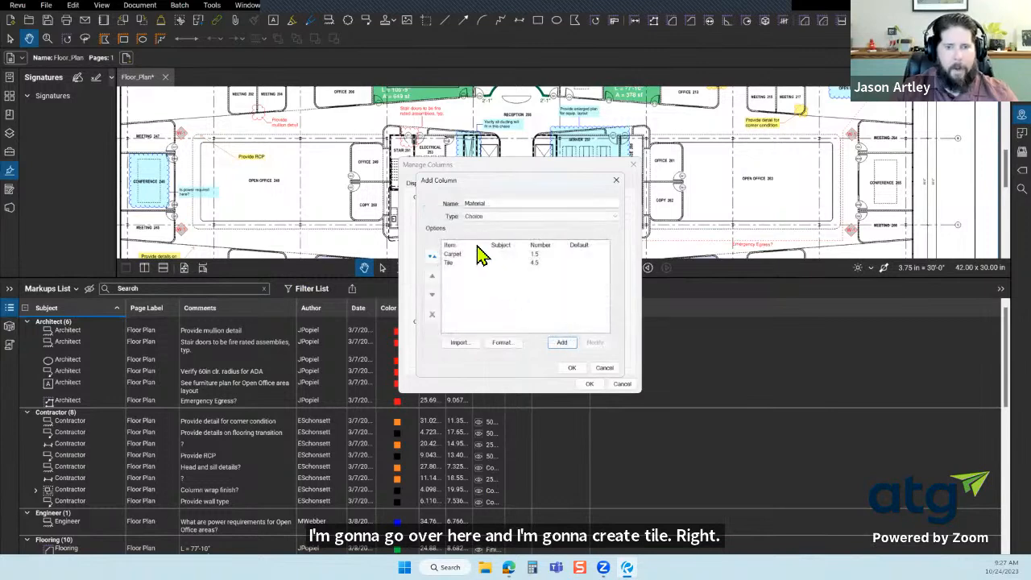
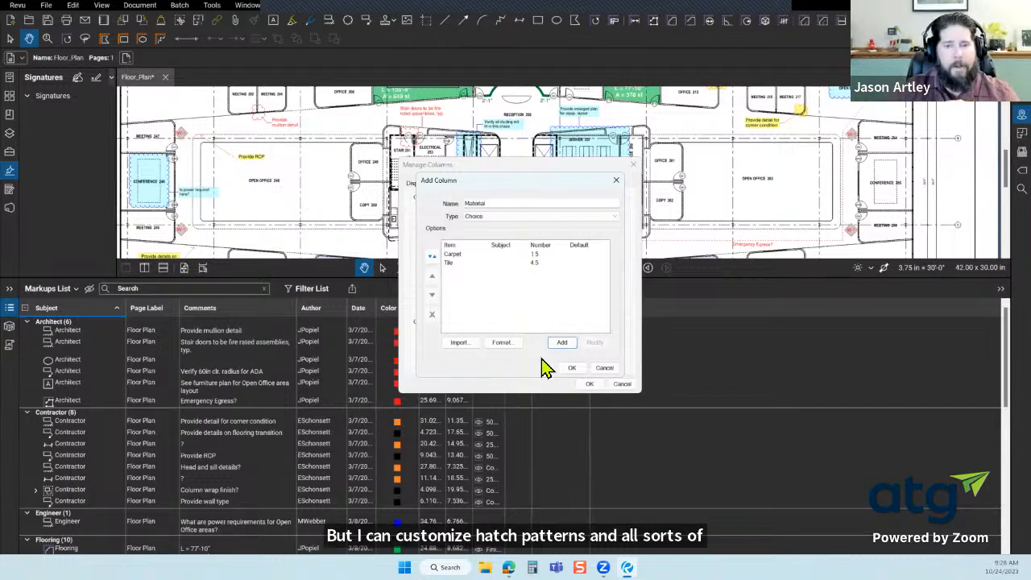
pyautogui.click(573, 368)
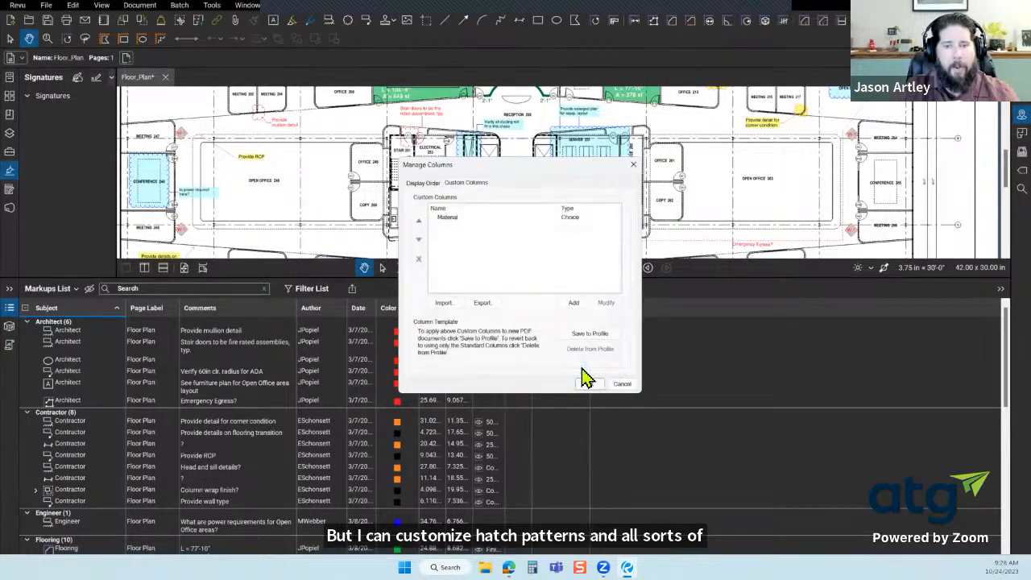
pyautogui.click(494, 306)
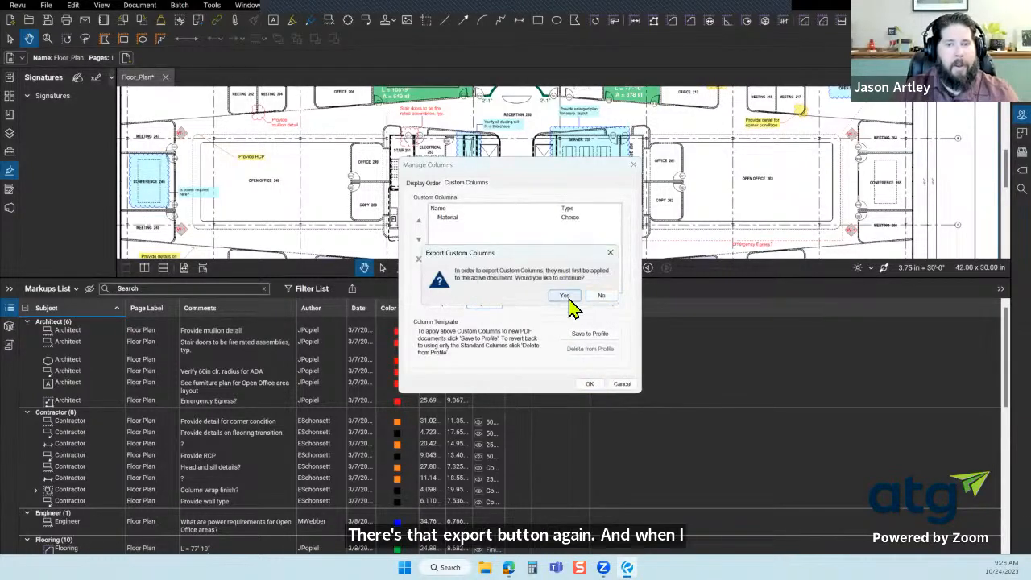
pyautogui.click(565, 296)
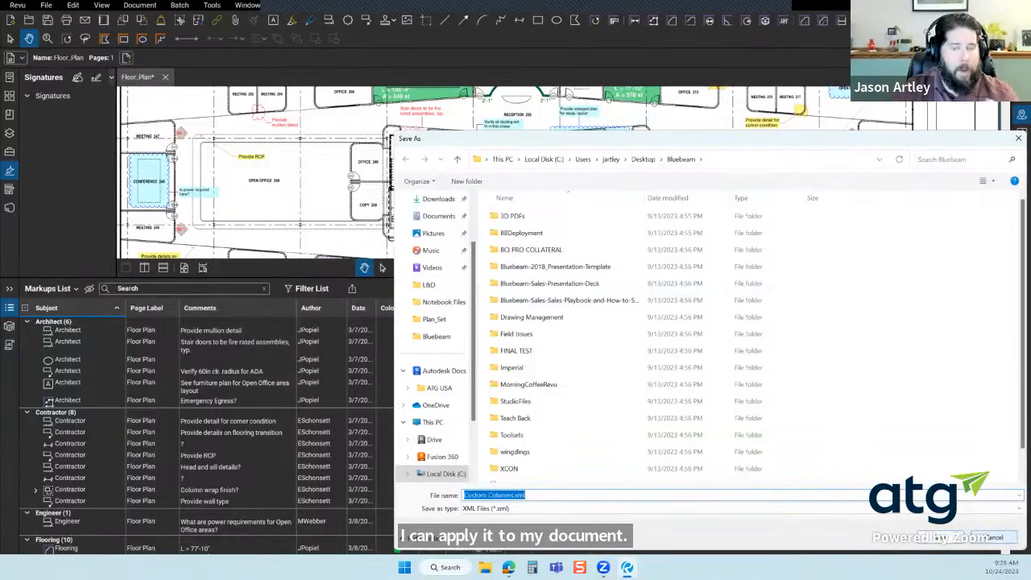
pyautogui.click(996, 538)
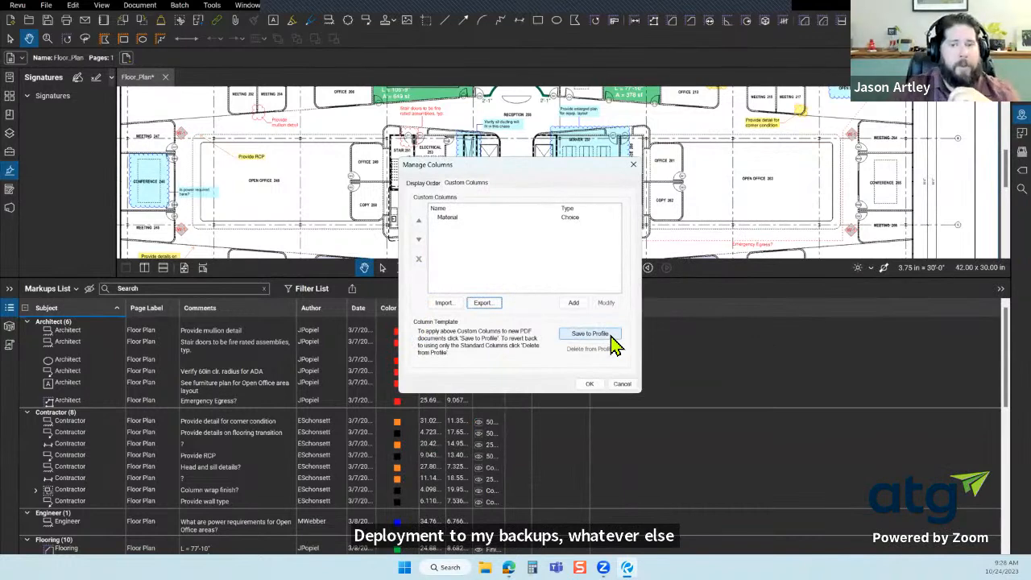
# Save the custom columns to the profile as the template for the current file and new PDF documents
pyautogui.click(612, 344)
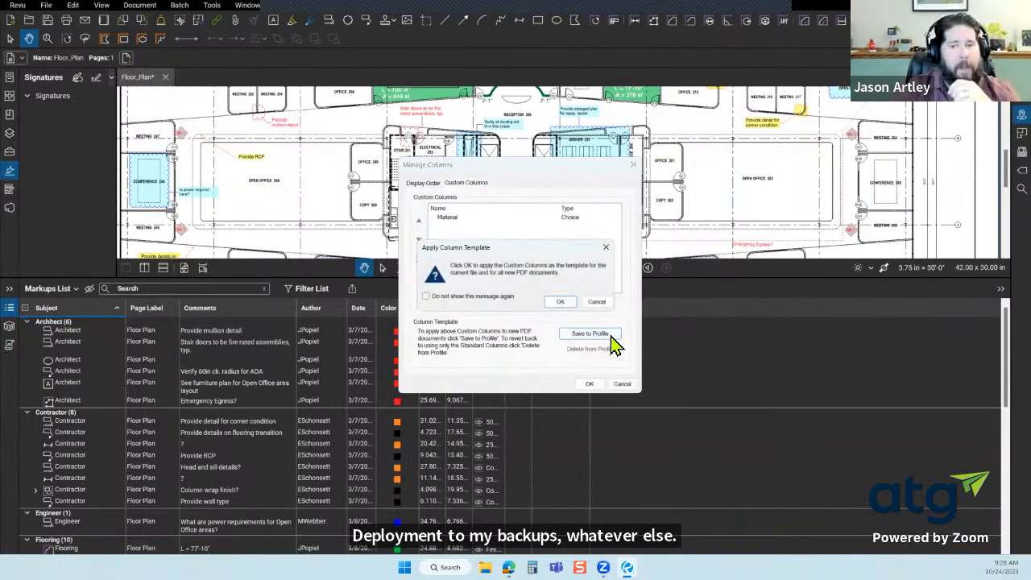
pyautogui.click(567, 303)
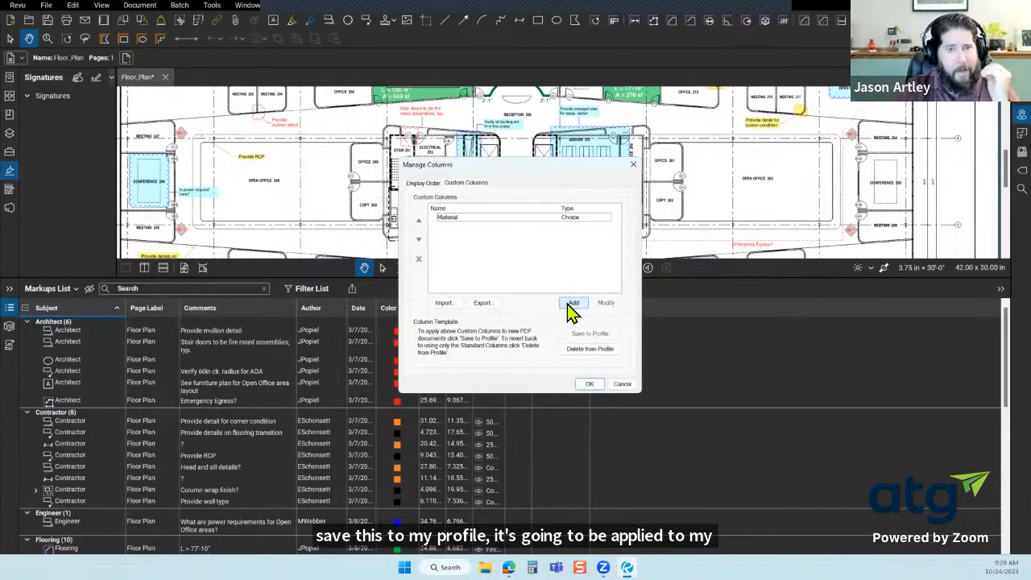
# Accept the custom columns, widen the Material column, and assign Carpet as the material of the Conference 207 flooring area
pyautogui.click(589, 385)
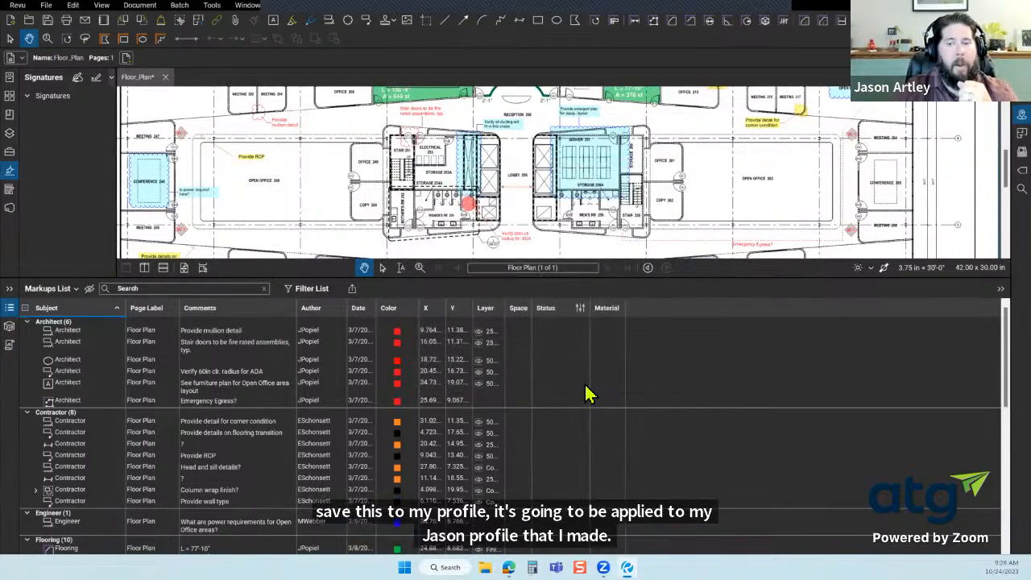
pyautogui.moveTo(638, 309); pyautogui.dragTo(657, 314)
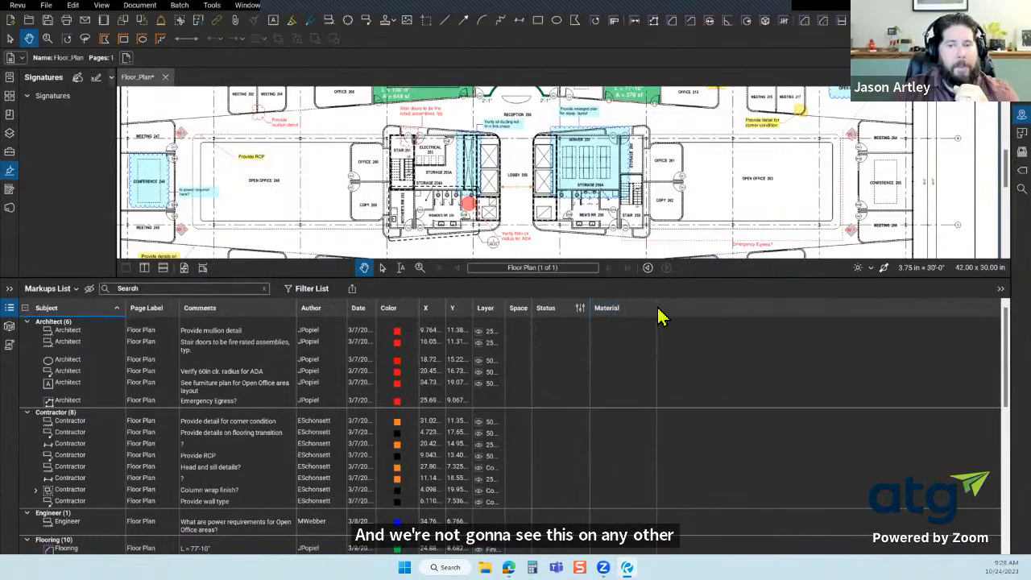
pyautogui.click(611, 361)
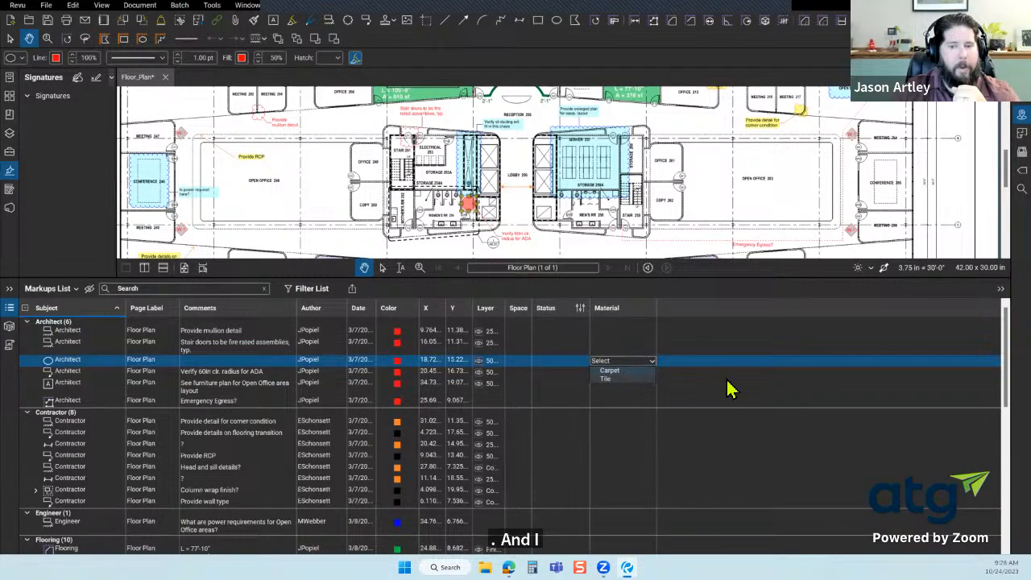
pyautogui.scroll(1, 428, 92)
pyautogui.click(423, 104)
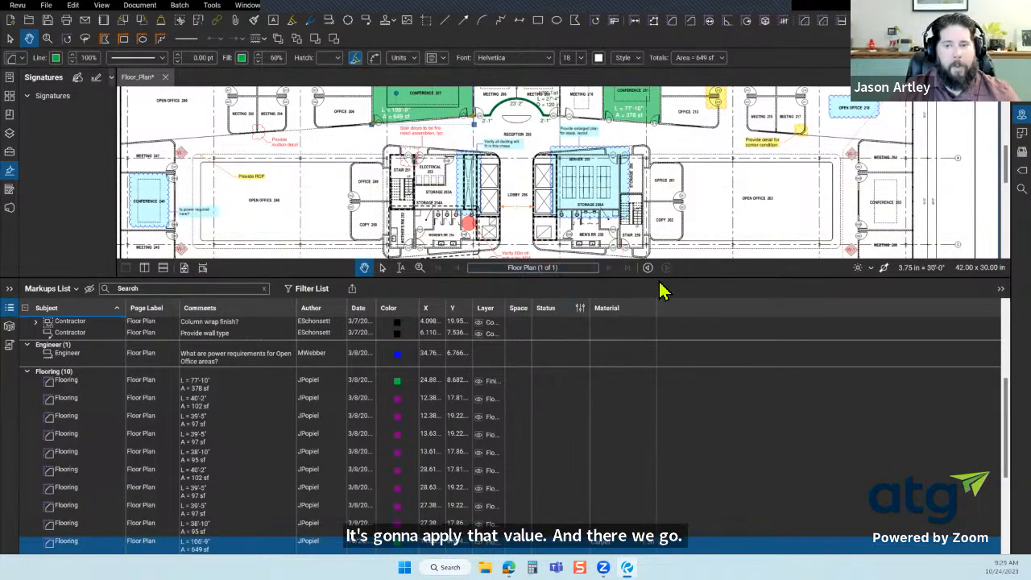
# Enlarge the drawing area and reposition the length and area caption within the green Conference 207 flooring measurement
pyautogui.moveTo(660, 272); pyautogui.dragTo(668, 357)
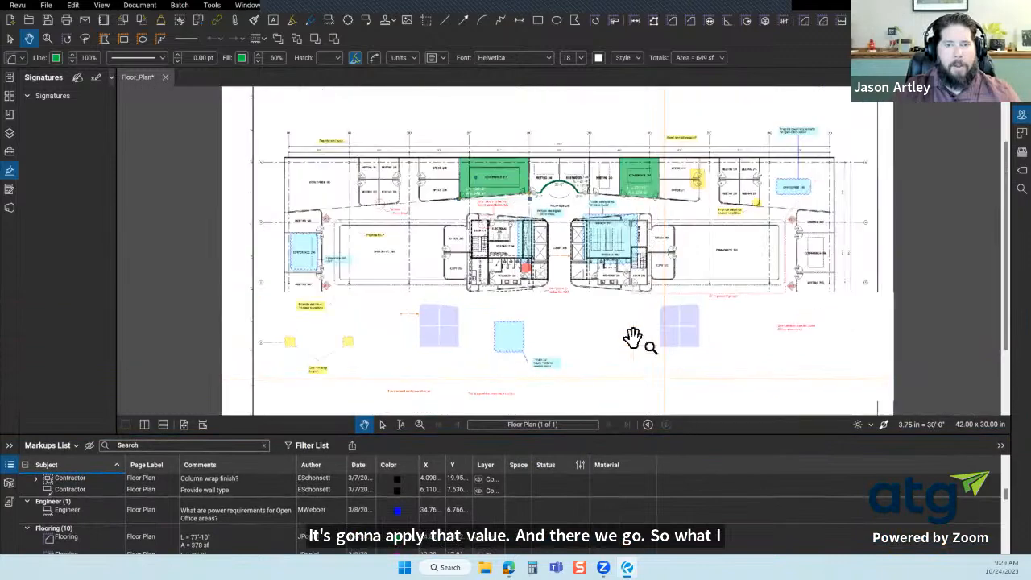
pyautogui.scroll(5, 532, 214)
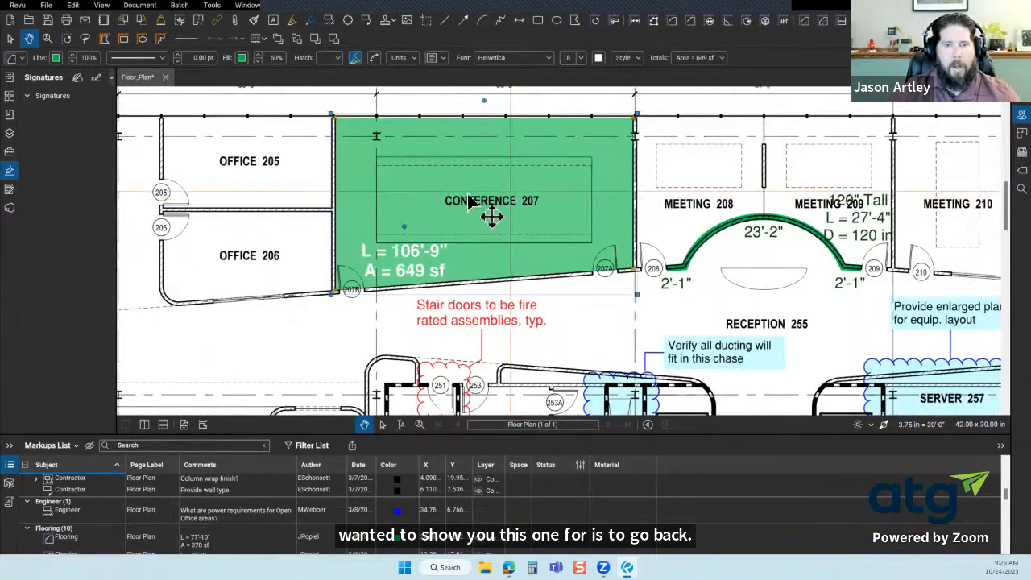
pyautogui.click(407, 250)
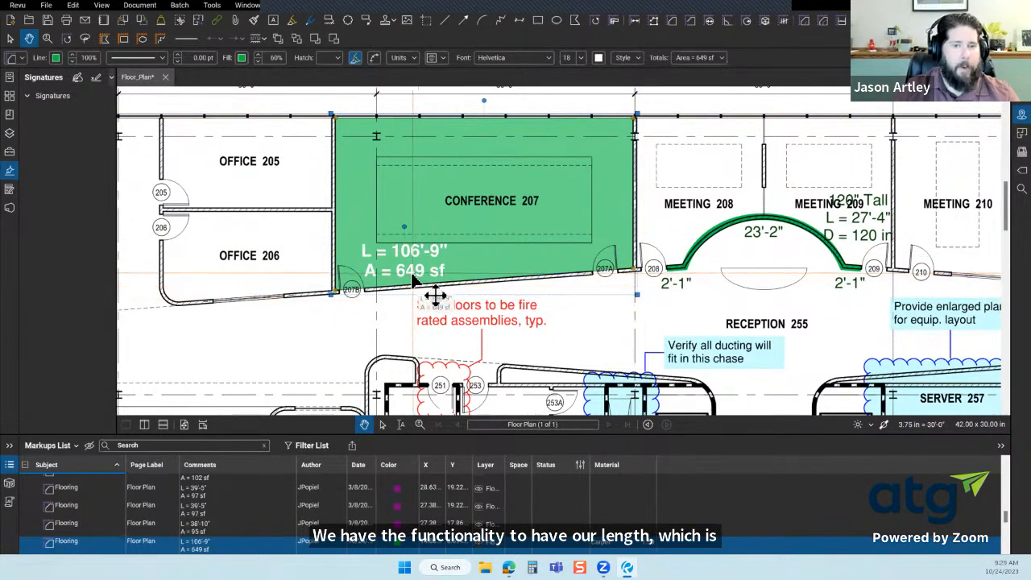
pyautogui.moveTo(433, 293); pyautogui.dragTo(507, 187)
pyautogui.moveTo(506, 187); pyautogui.dragTo(407, 260)
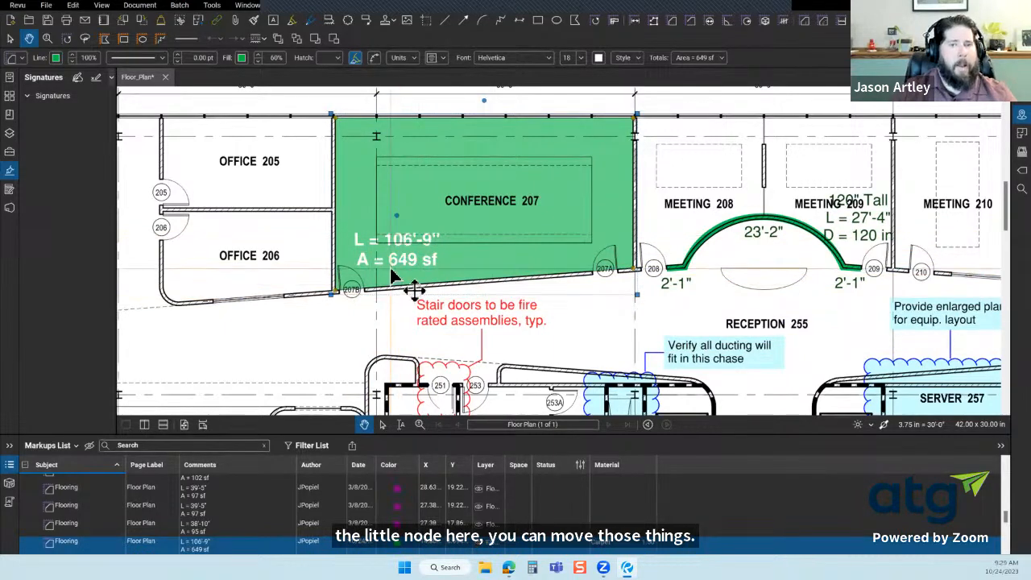
# Open the Conference 207 area measurement's properties in a widened panel and turn its caption off and back on
pyautogui.click(1022, 96)
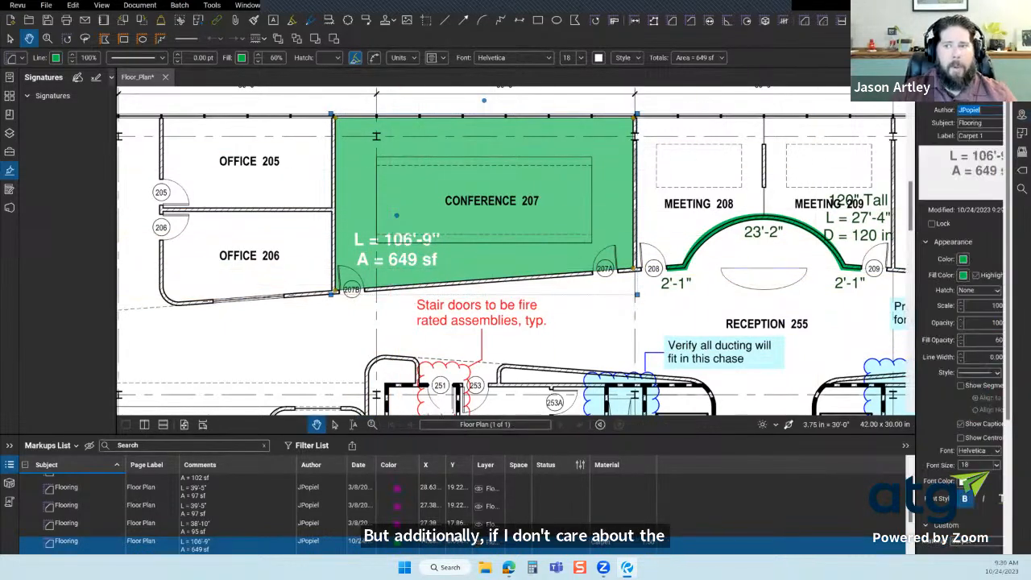
pyautogui.moveTo(917, 265); pyautogui.dragTo(813, 267)
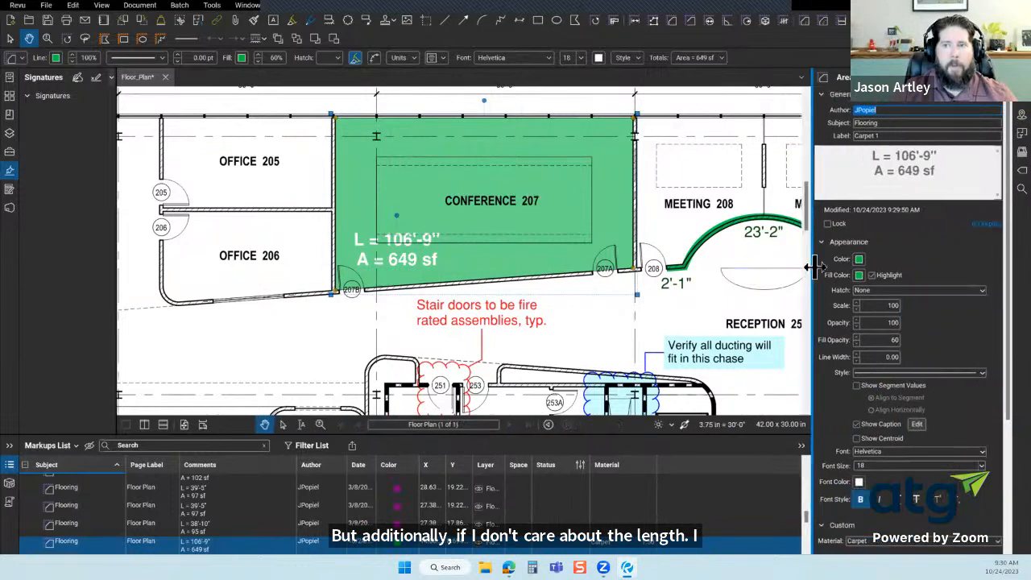
pyautogui.scroll(-2, 927, 274)
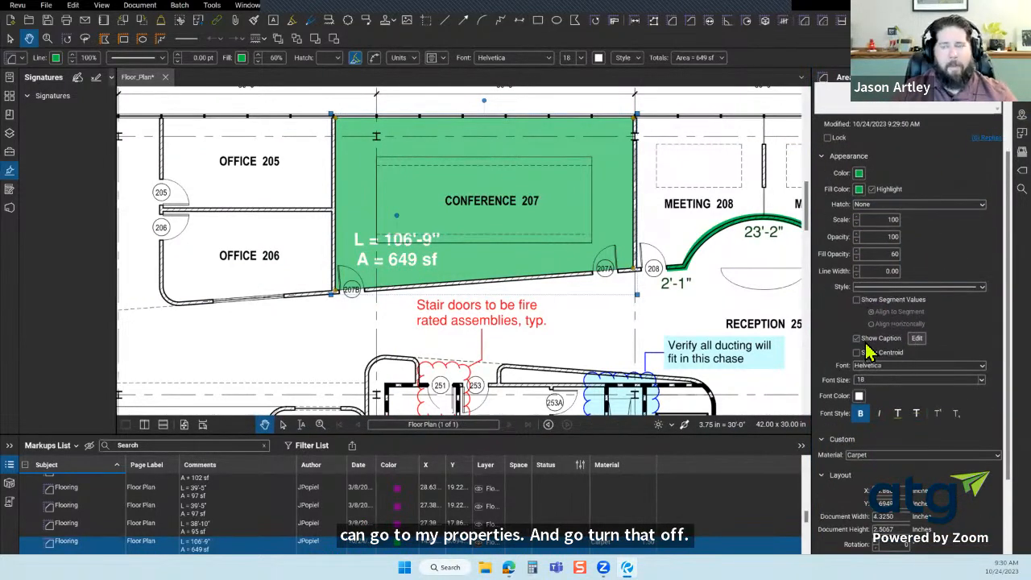
pyautogui.scroll(-1, 879, 322)
pyautogui.click(876, 297)
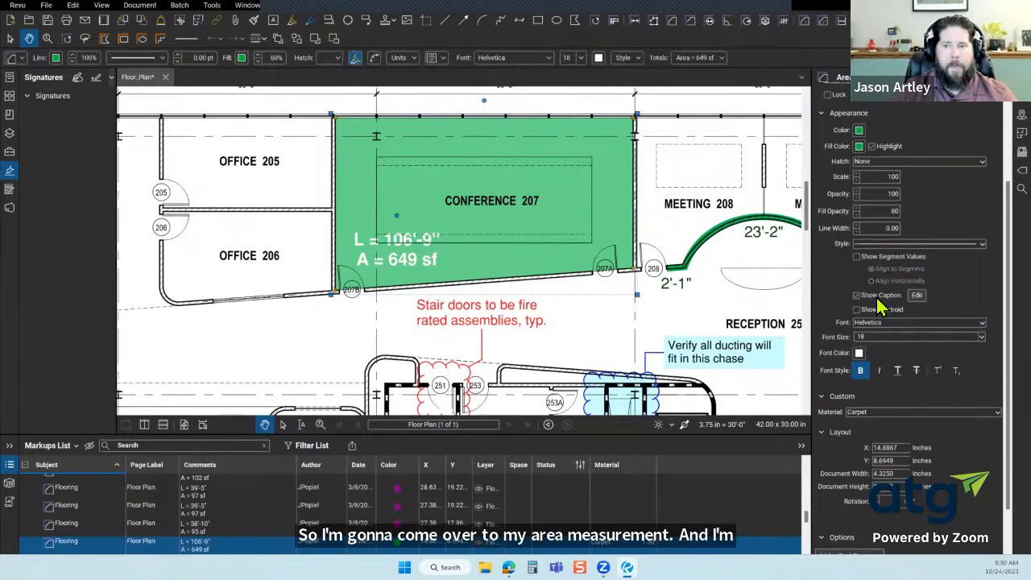
pyautogui.click(858, 298)
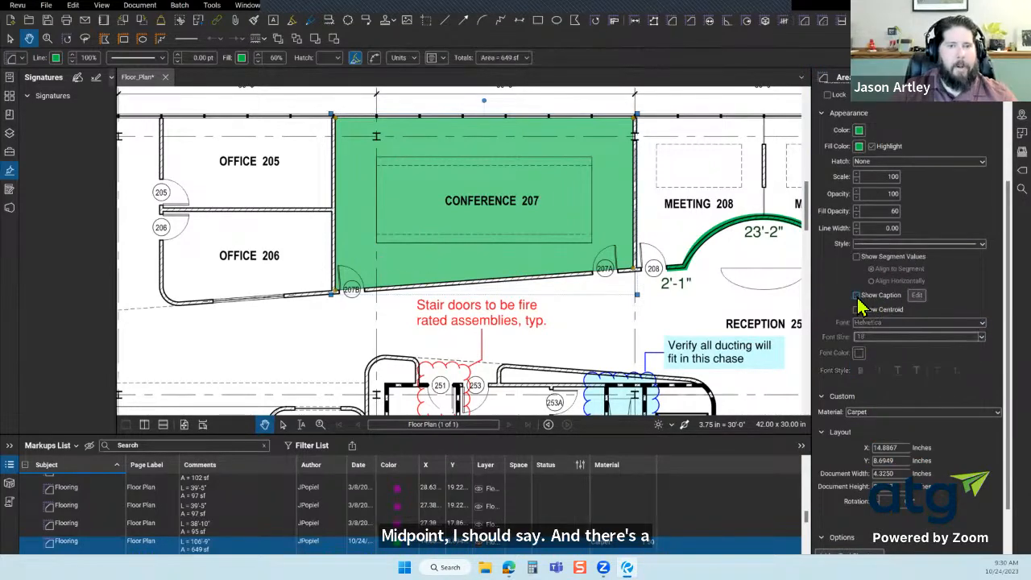
pyautogui.click(859, 298)
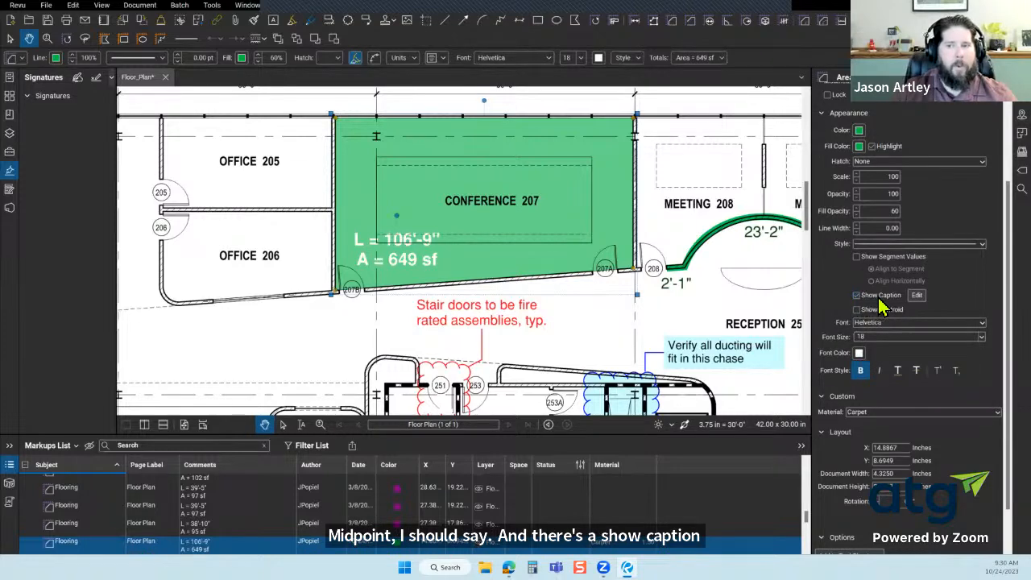
# Edit the Conference 207 measurement's caption to leave out Length and show the Label together with the Area
pyautogui.click(916, 296)
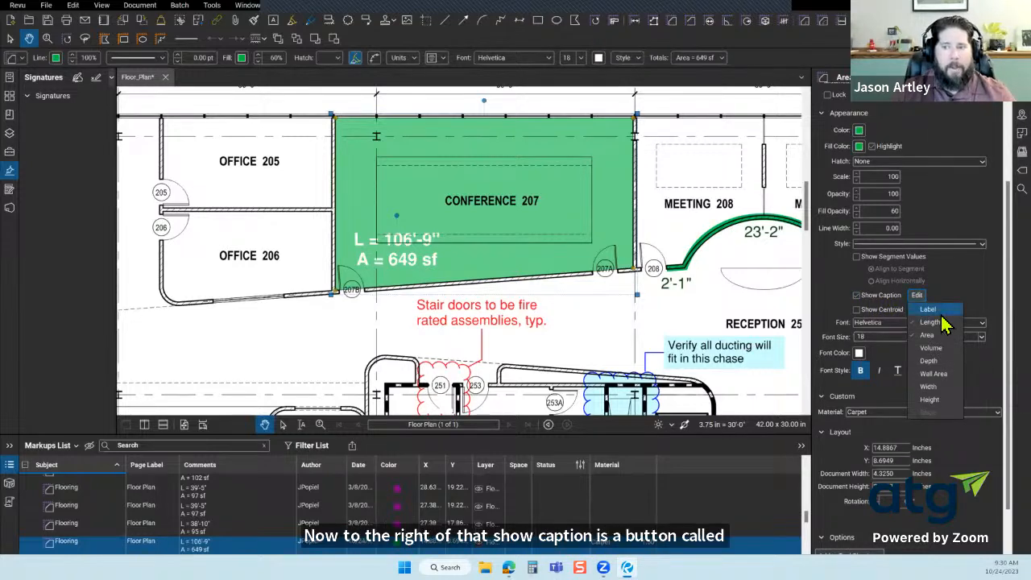
pyautogui.click(946, 324)
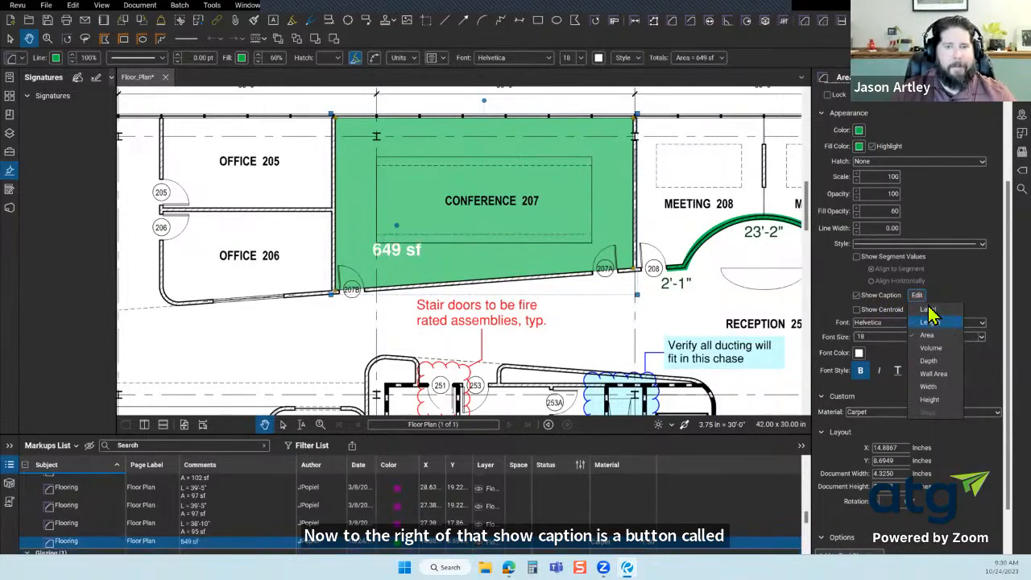
pyautogui.click(943, 311)
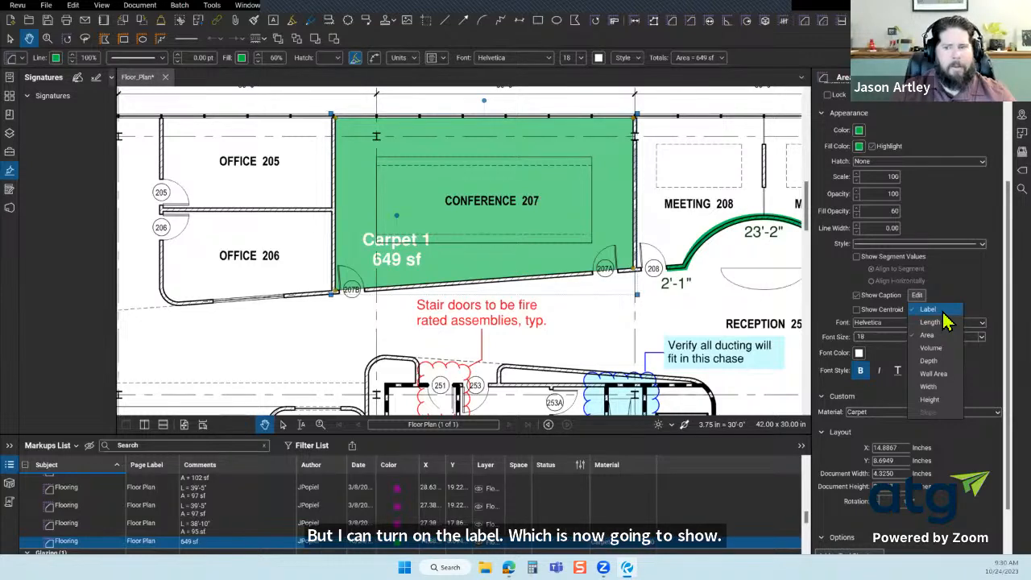
pyautogui.click(943, 313)
pyautogui.click(944, 313)
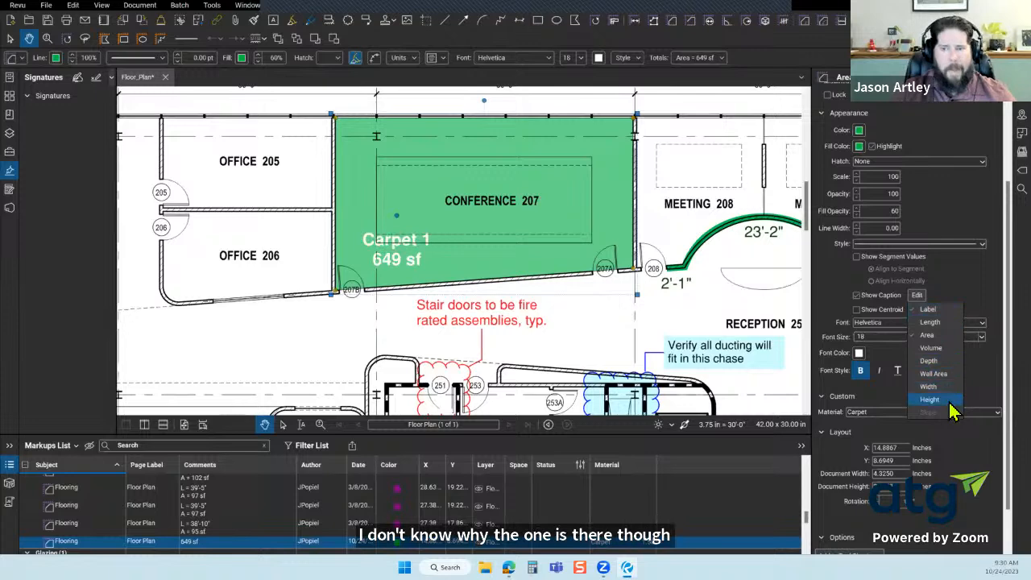
pyautogui.click(973, 277)
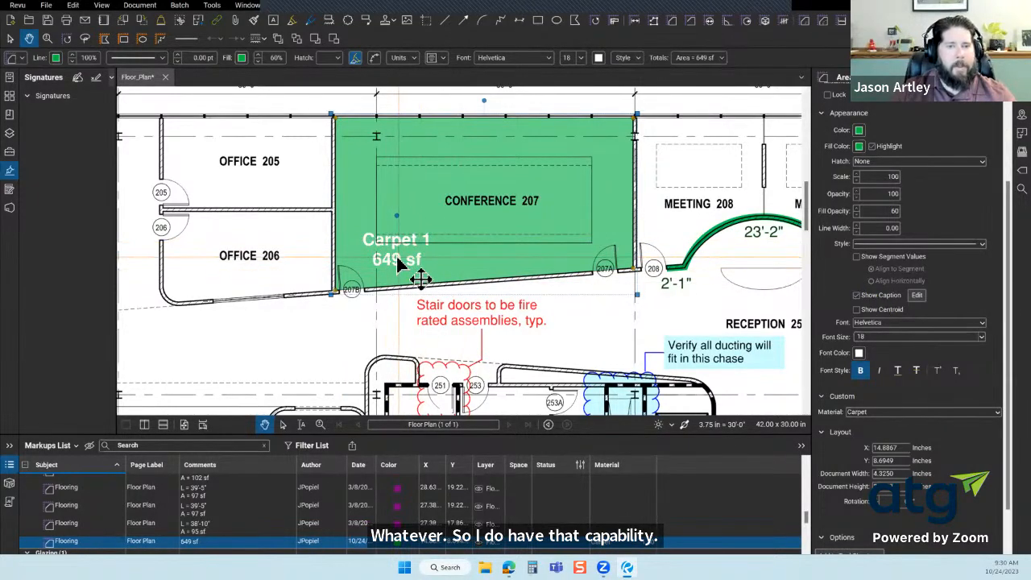
# Move the Conference 207 measurement's caption up beside the room name and deselect the markup
pyautogui.moveTo(400, 265); pyautogui.dragTo(409, 203)
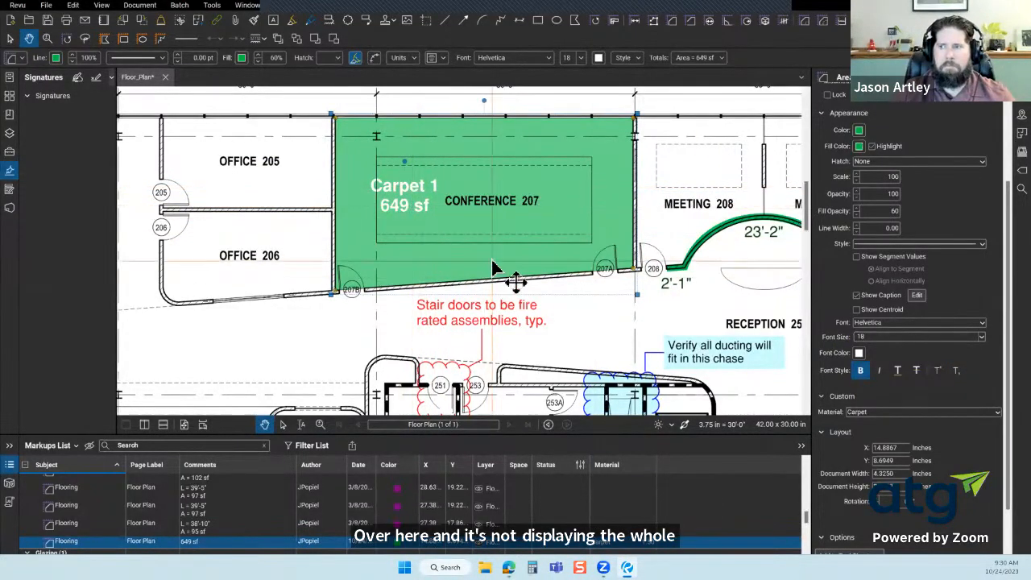
pyautogui.press('Escape')
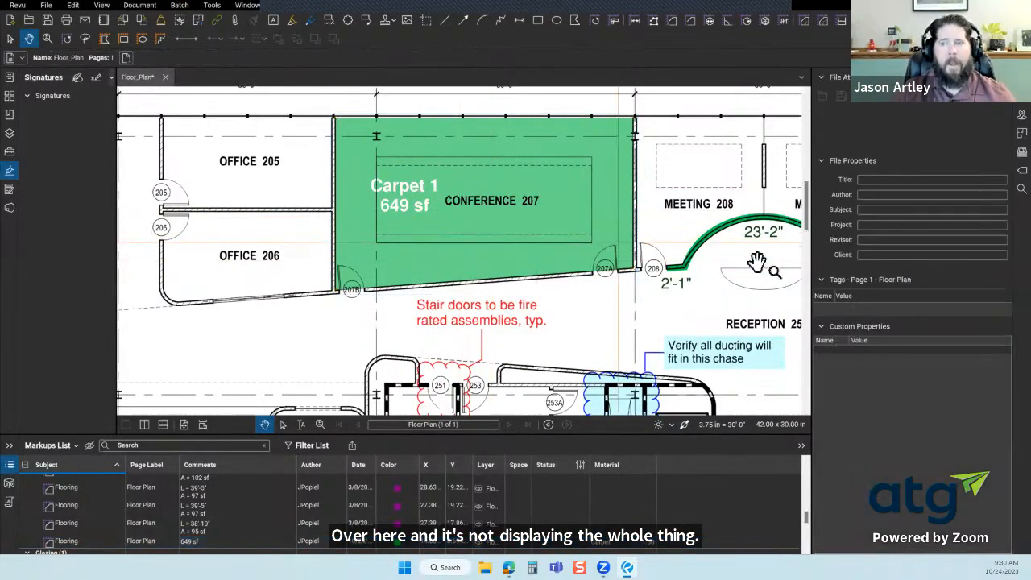
pyautogui.scroll(-5, 617, 352)
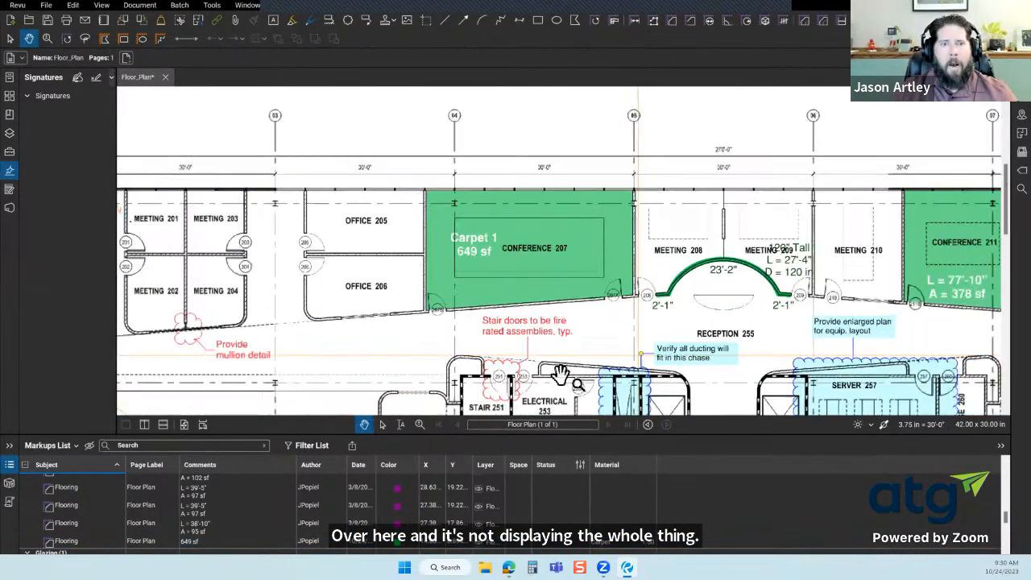
pyautogui.scroll(-1, 226, 213)
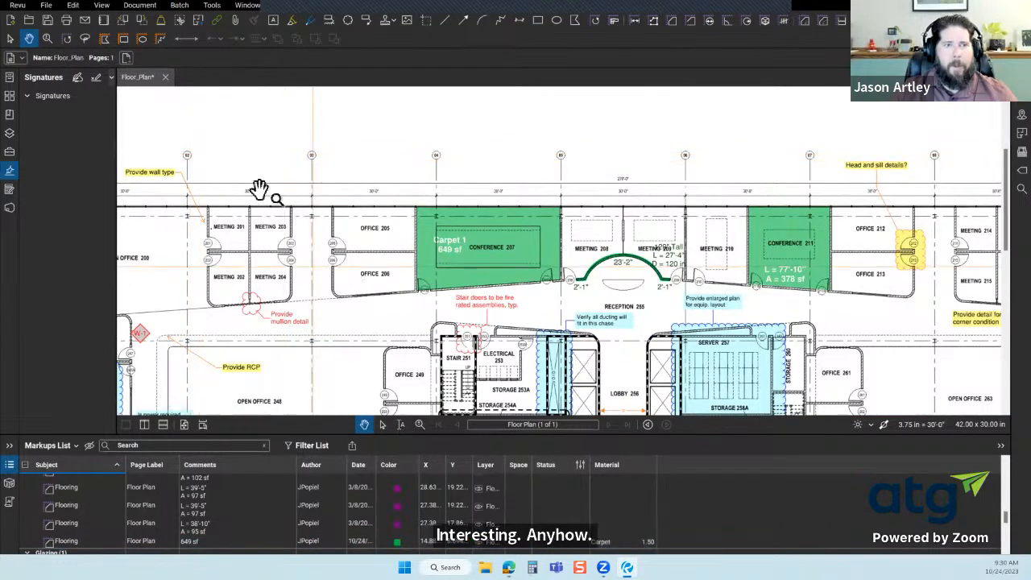
# Review the General preferences, including the theme setting, the Grid & Snap options and the Spelling options
pyautogui.click(17, 5)
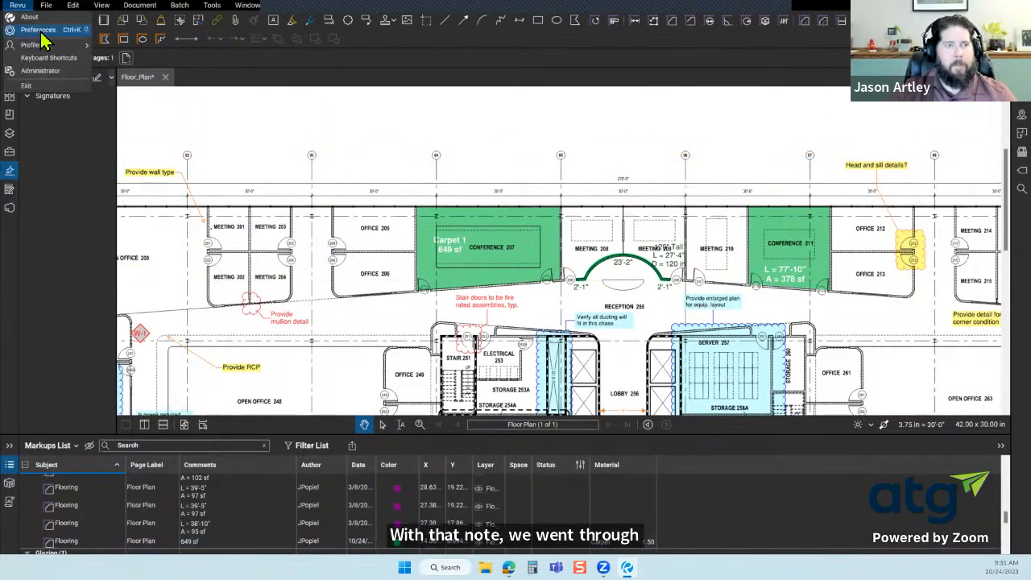
pyautogui.click(33, 30)
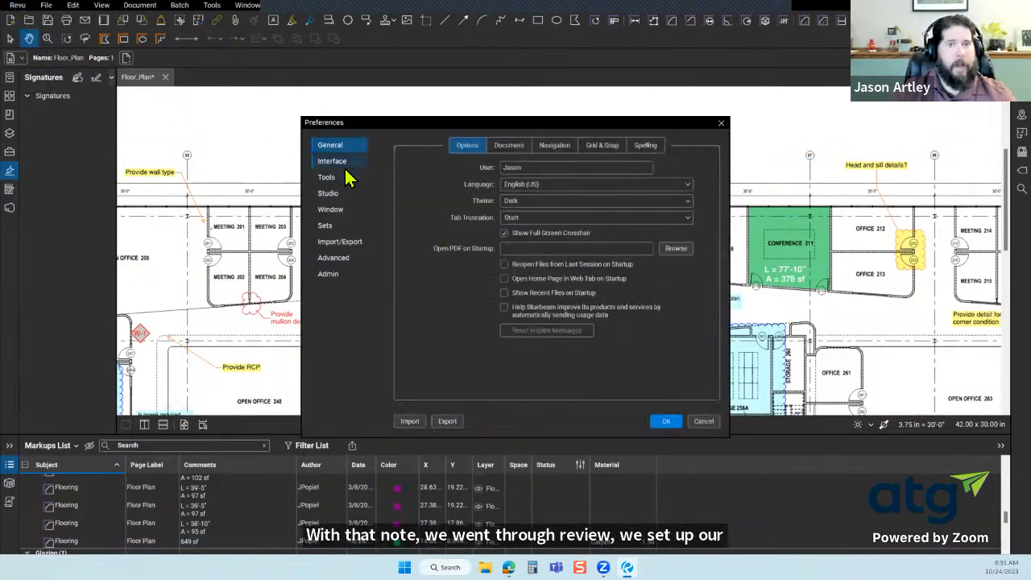
pyautogui.click(556, 201)
pyautogui.click(634, 348)
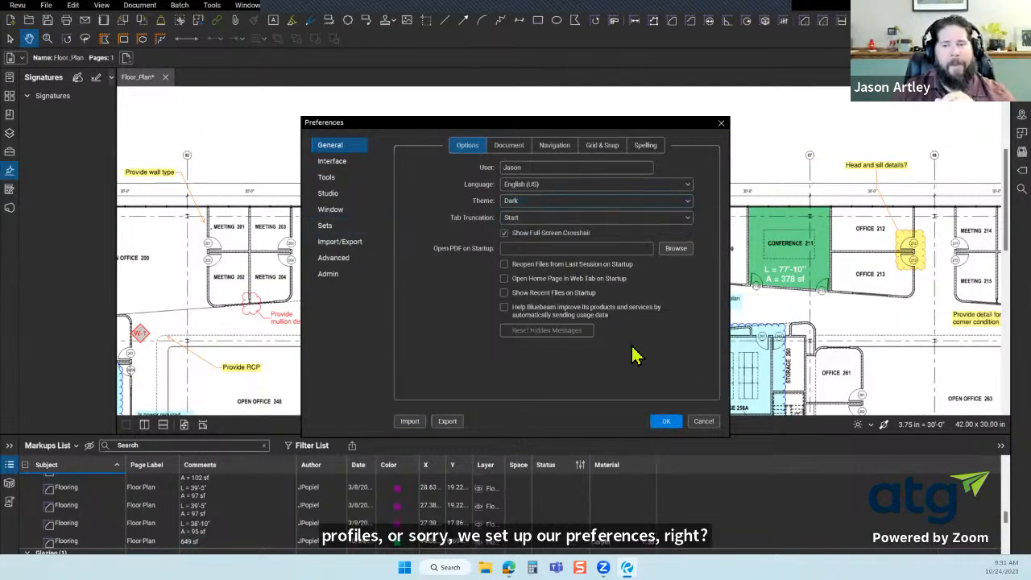
pyautogui.click(601, 156)
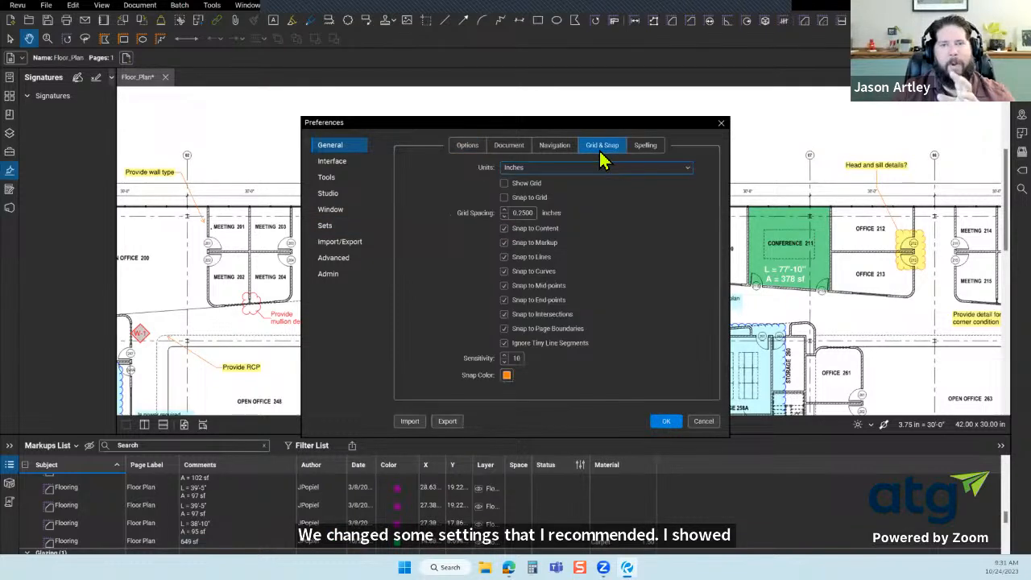
pyautogui.click(647, 149)
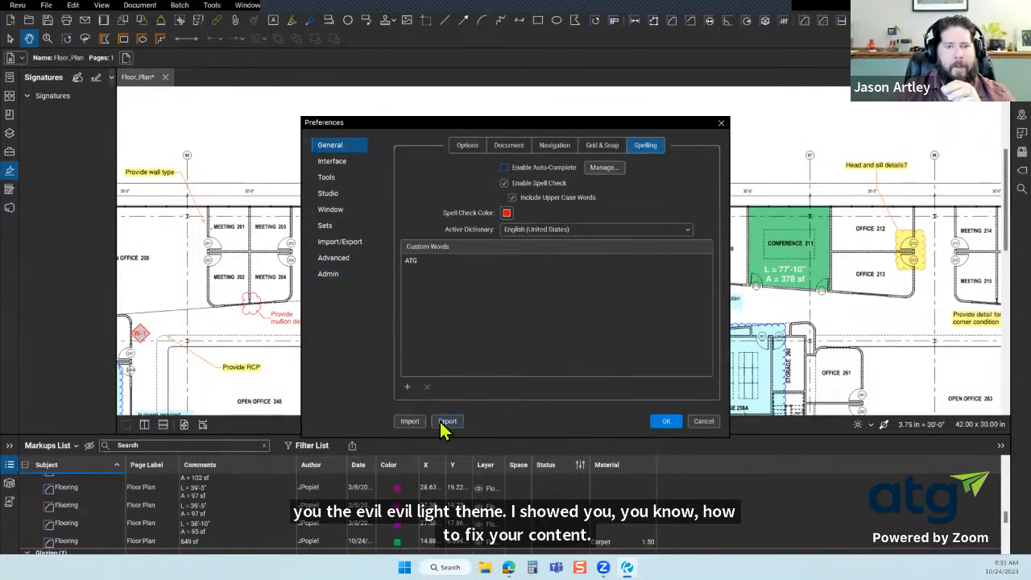
pyautogui.click(662, 422)
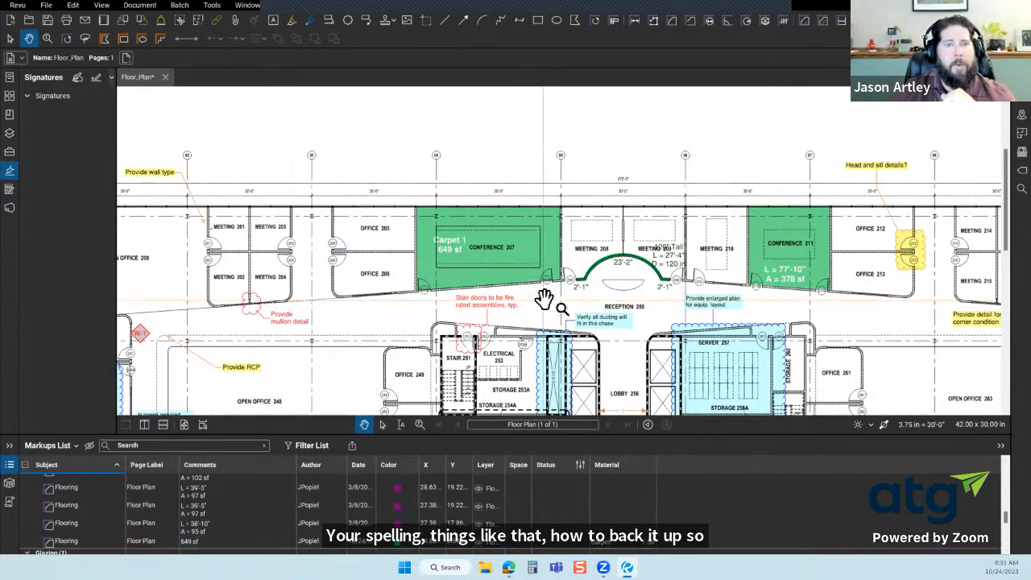
# Review the profile list and its import and export options in Manage Profiles, leaving everything as it is
pyautogui.click(17, 5)
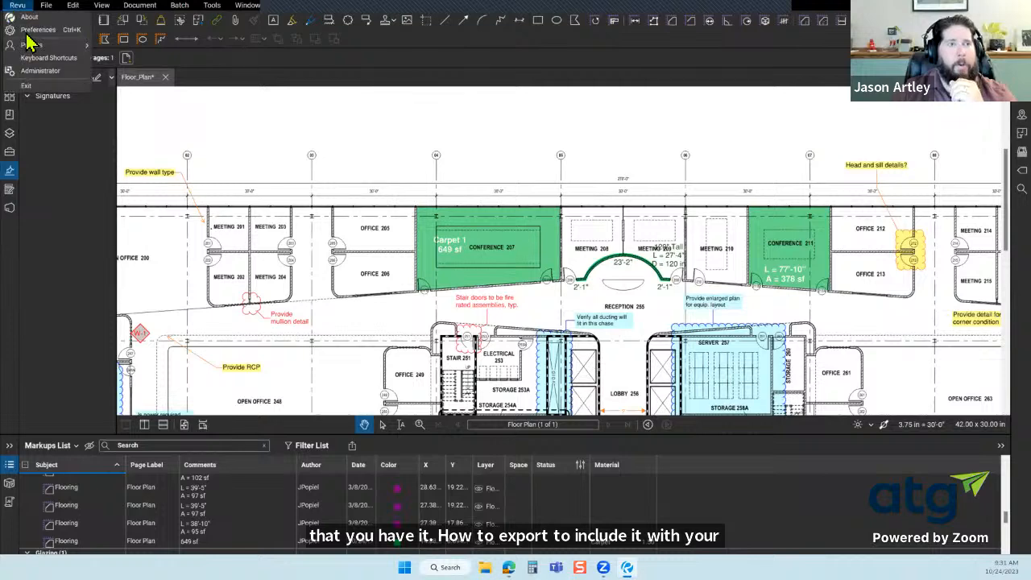
pyautogui.moveTo(32, 46)
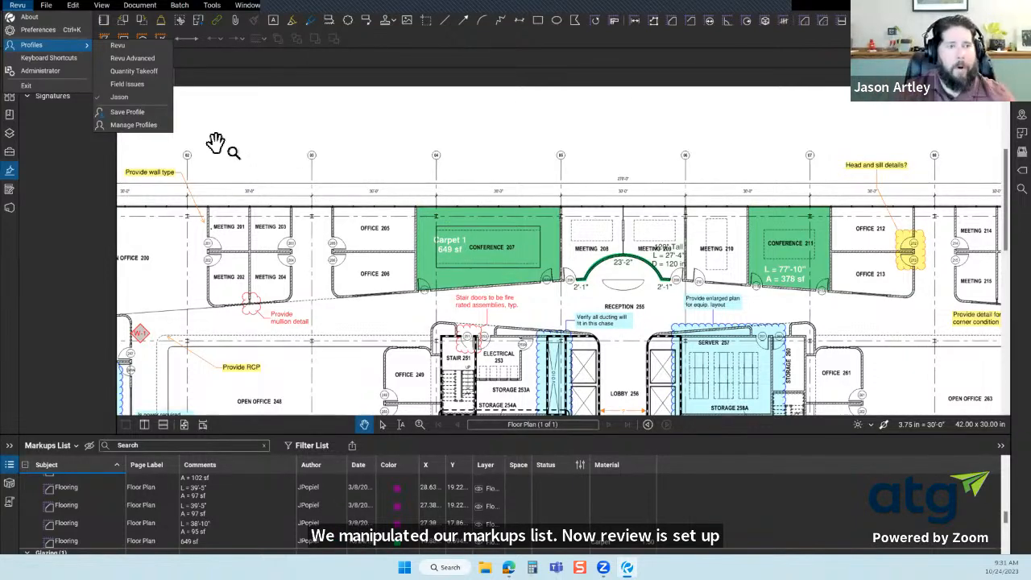
pyautogui.click(137, 126)
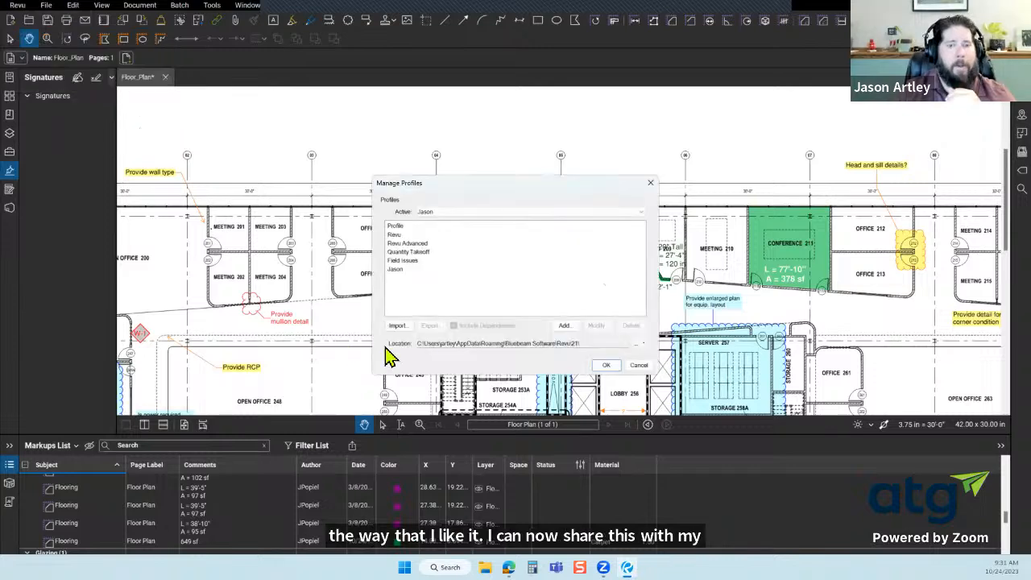
pyautogui.click(640, 366)
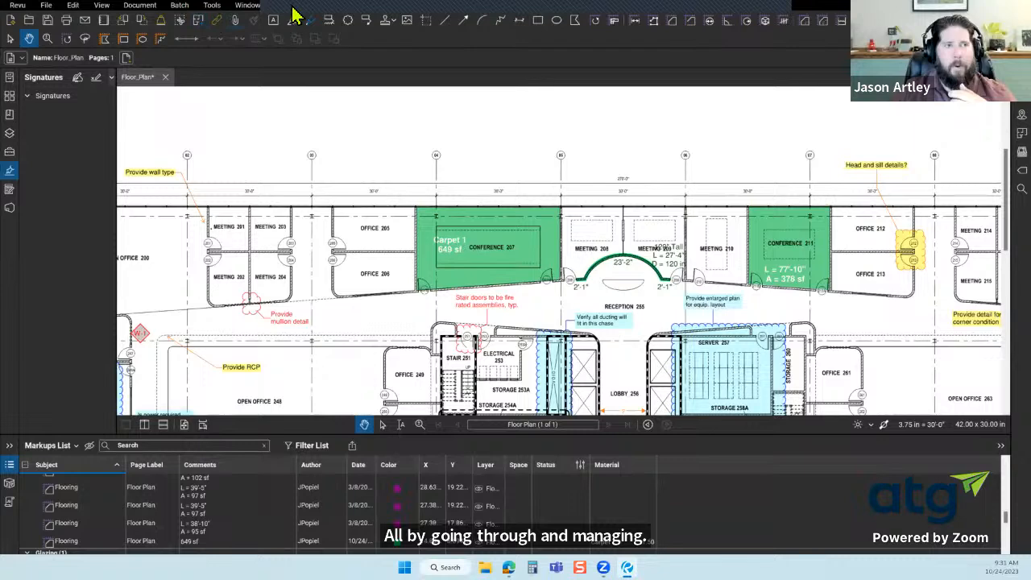
# Open the Learn What's New page and read the What's New section of the Revu 21 release notes
pyautogui.click(251, 7)
pyautogui.moveTo(272, 16)
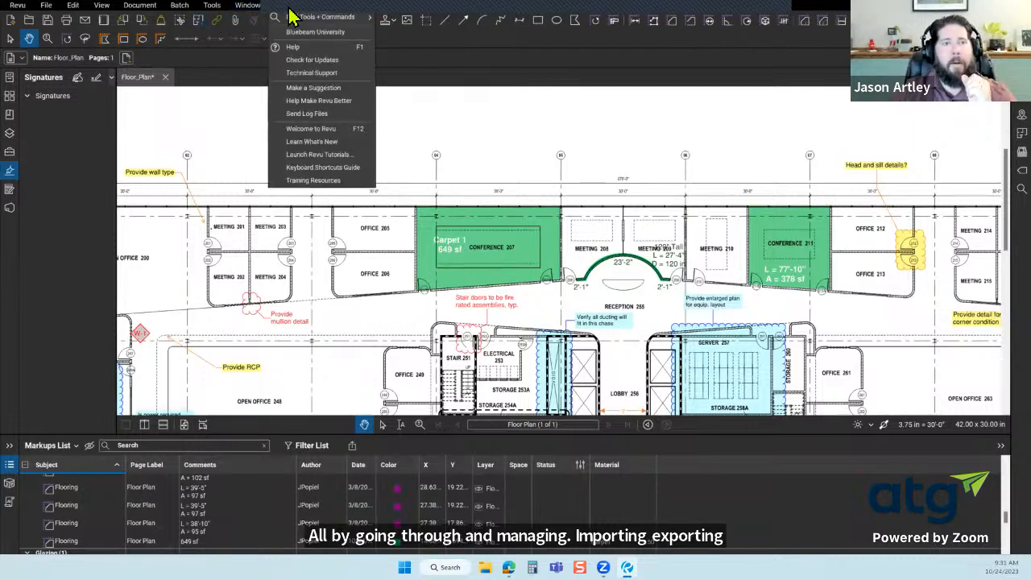
pyautogui.click(330, 143)
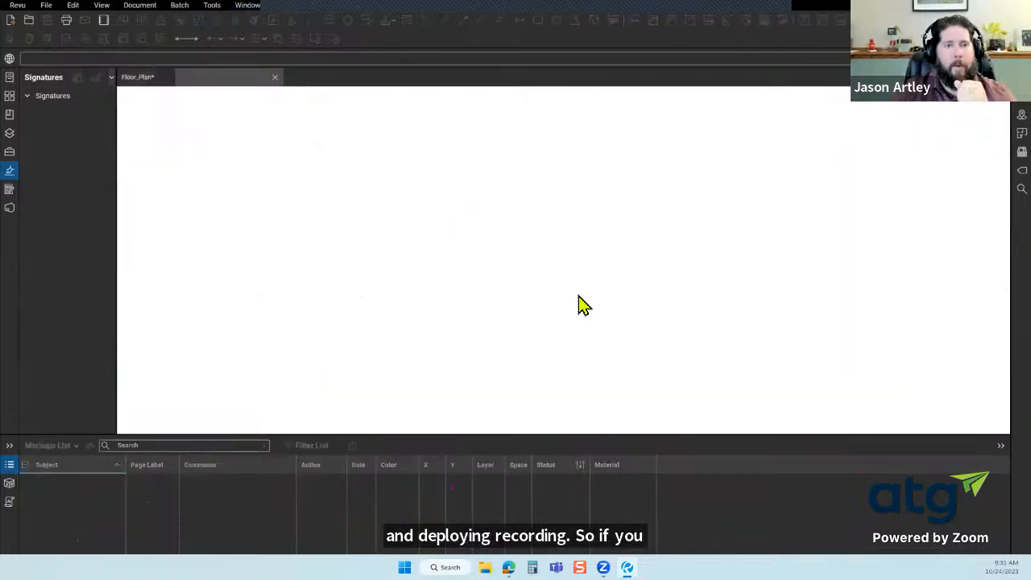
pyautogui.scroll(-5, 764, 311)
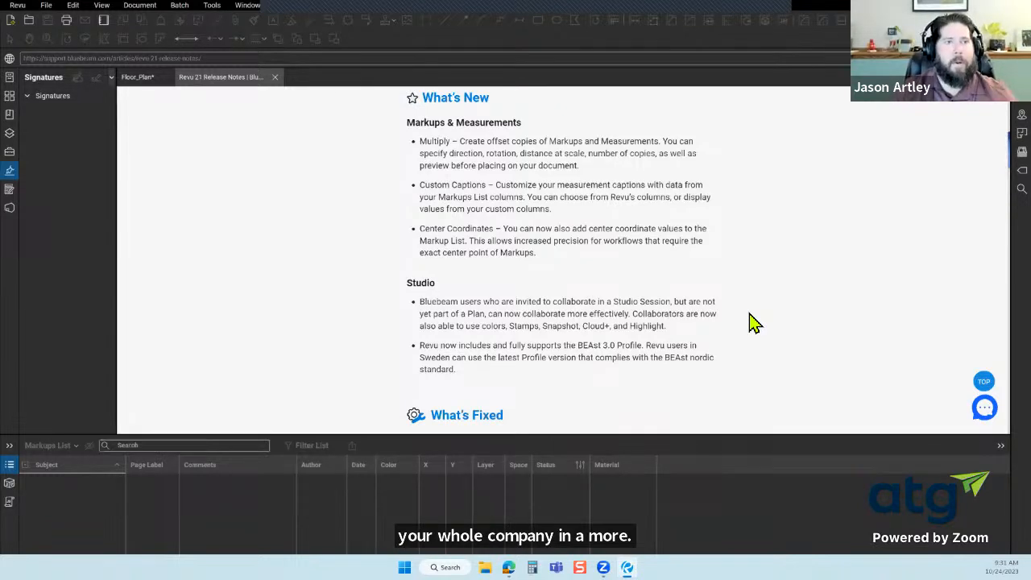
# Bring up the available file commands
pyautogui.click(47, 6)
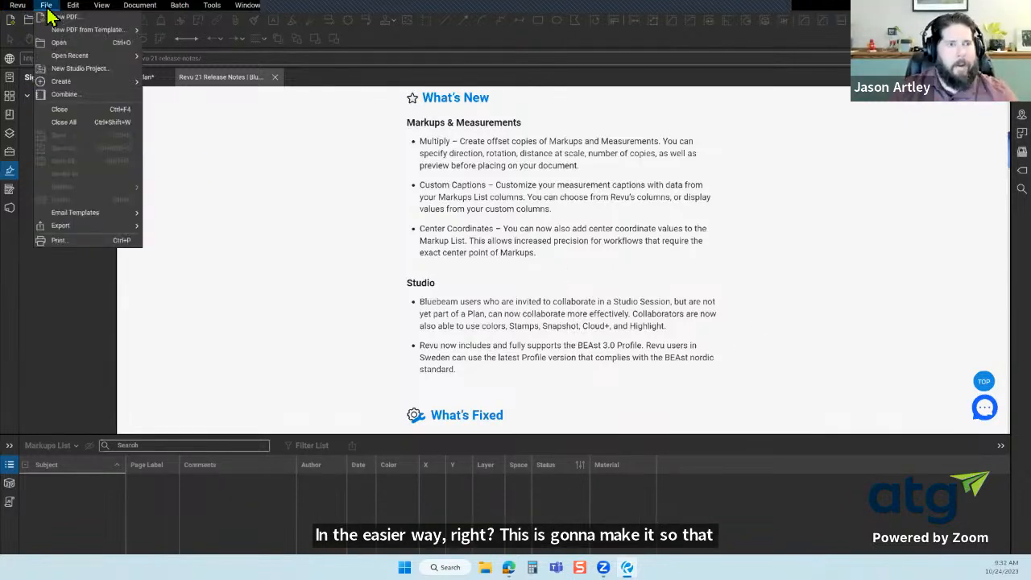